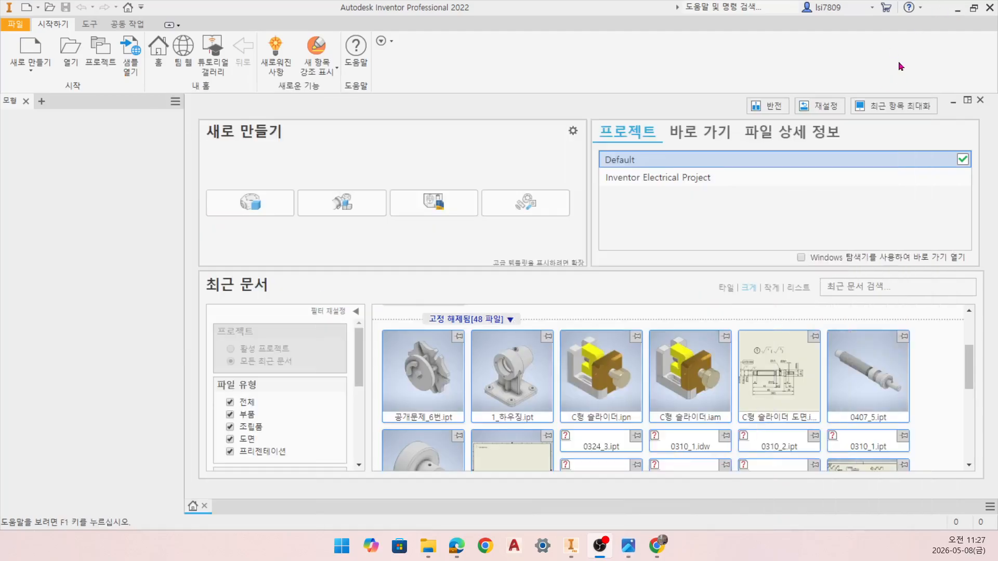
- Review the bearing housing assembly drawing 베어링하우징_1.jpg in the image viewer and return to Inventor
{"action": "left_click", "coordinate": [629, 546]}
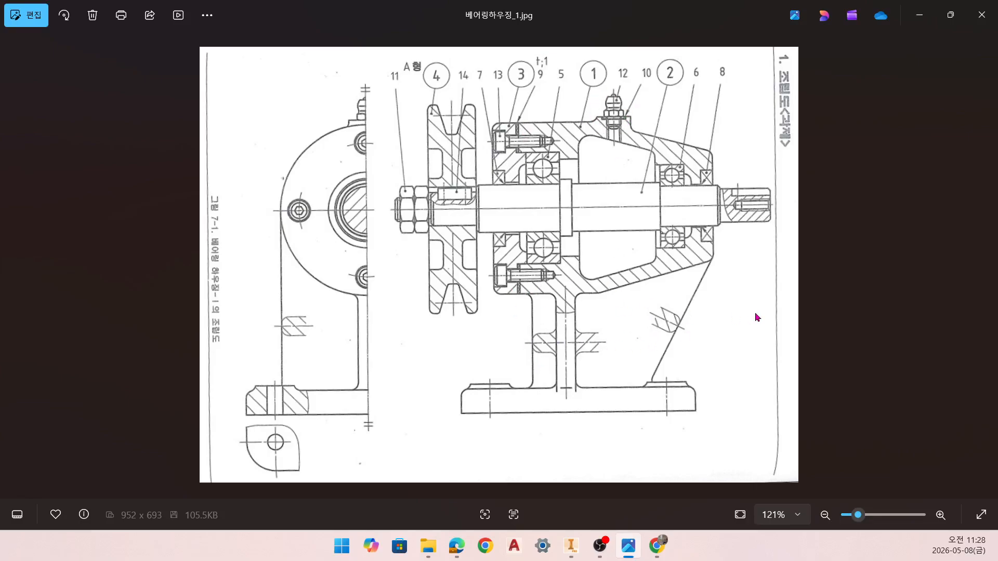
{"action": "left_click", "coordinate": [920, 15]}
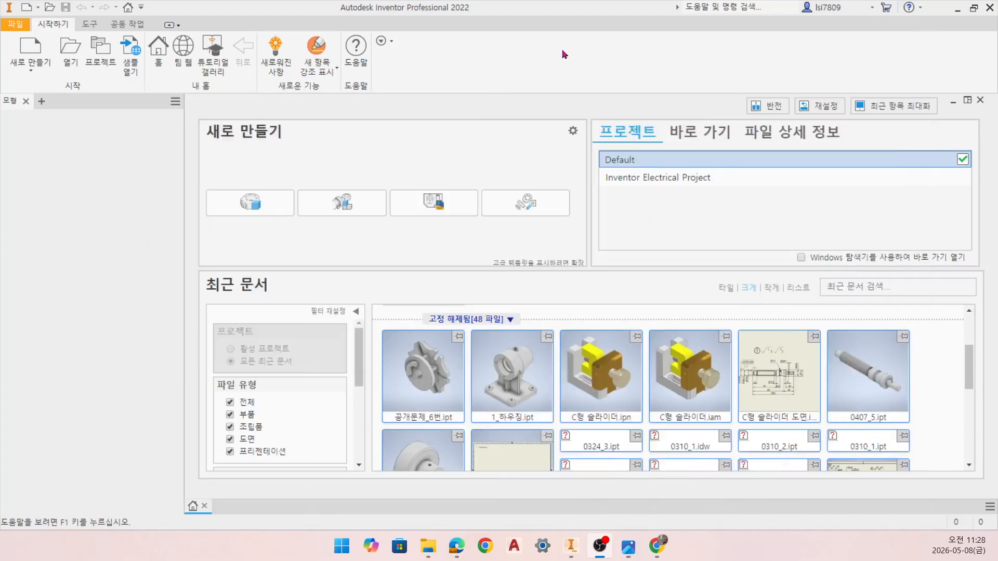
- Create a new part and start a 2D sketch on the YZ plane
{"action": "left_click", "coordinate": [250, 202]}
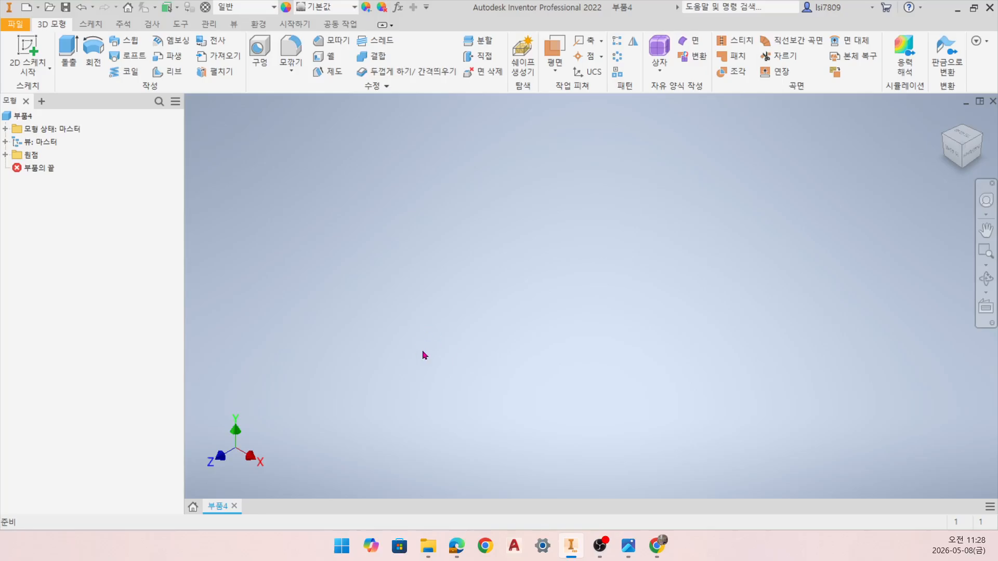
{"action": "left_click", "coordinate": [27, 47]}
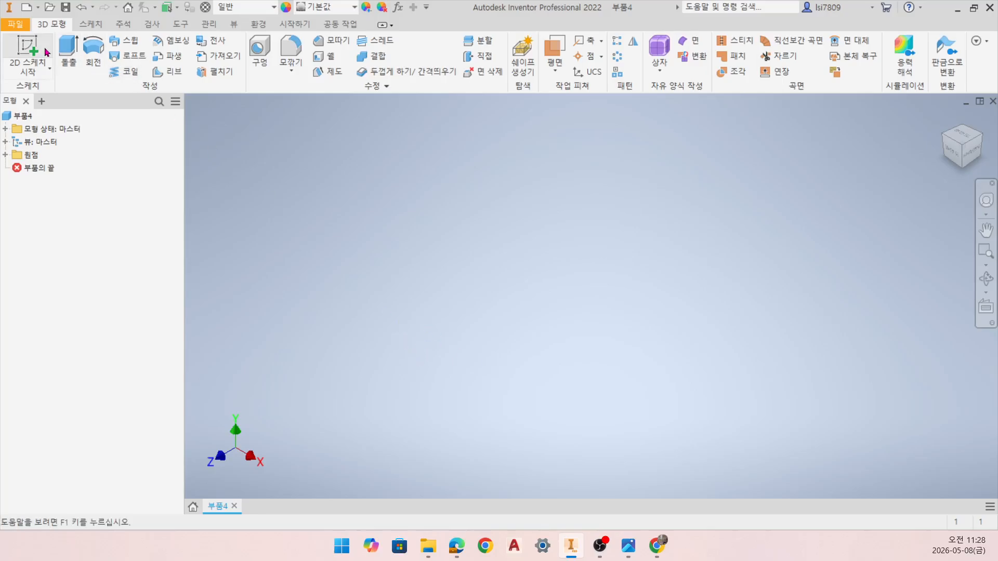
{"action": "left_click", "coordinate": [664, 201]}
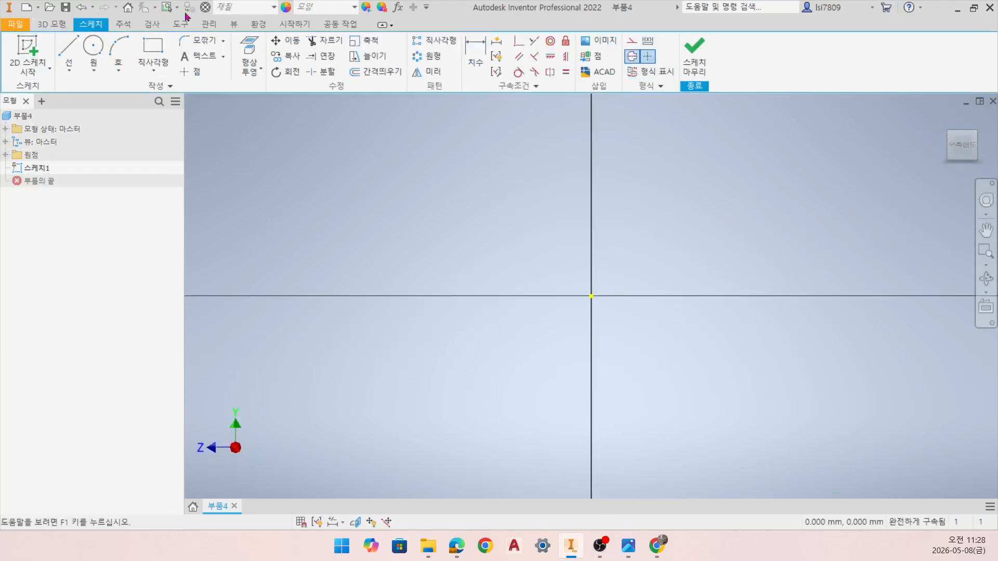
- Draw a horizontal centerline running right from the origin and dimension its length to 81 mm
{"action": "left_click", "coordinate": [69, 52]}
{"action": "left_click", "coordinate": [593, 297]}
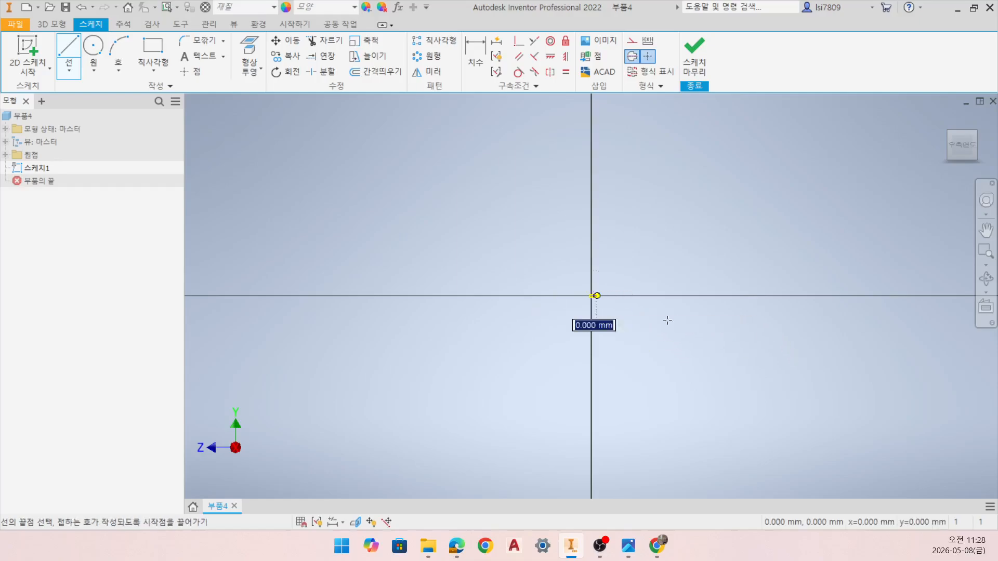
{"action": "middle_click_drag", "start_coordinate": [732, 335], "coordinate": [390, 315]}
{"action": "left_click", "coordinate": [728, 276]}
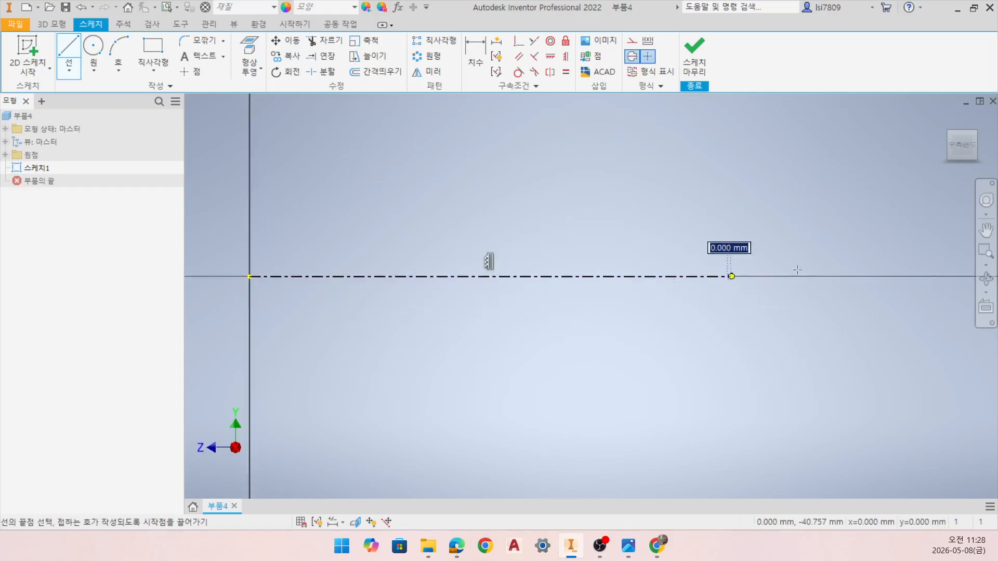
{"action": "left_click", "coordinate": [475, 57]}
{"action": "left_click", "coordinate": [556, 277]}
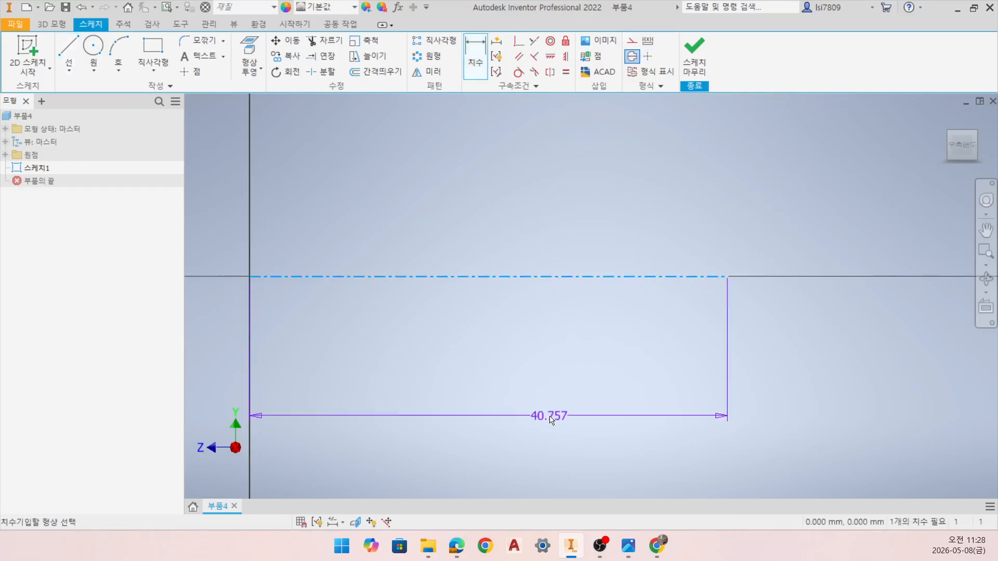
{"action": "left_click", "coordinate": [676, 405]}
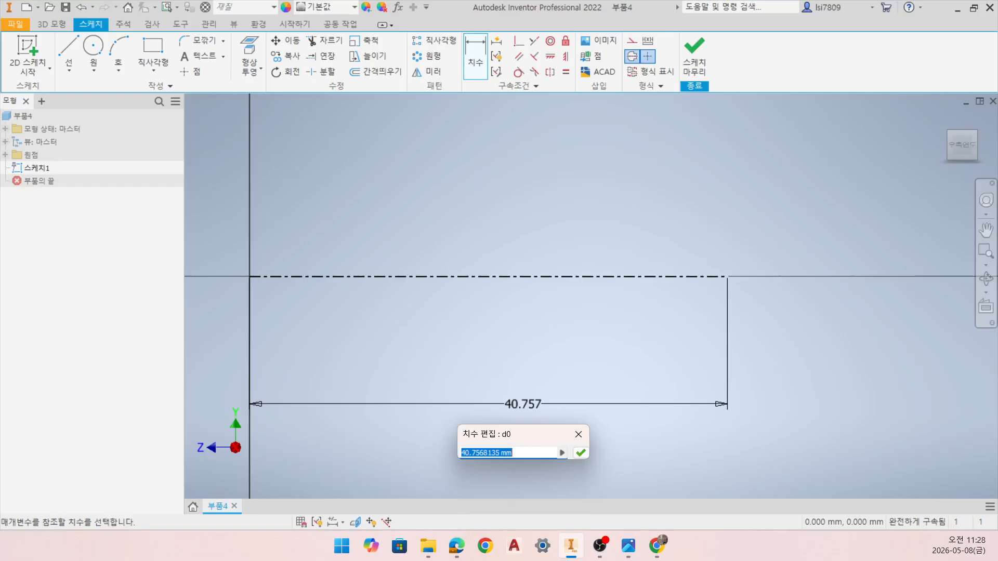
{"action": "type", "text": "81"}
{"action": "key", "text": "Return"}
{"action": "scroll", "coordinate": [572, 343], "scroll_direction": "up", "scroll_amount": 3}
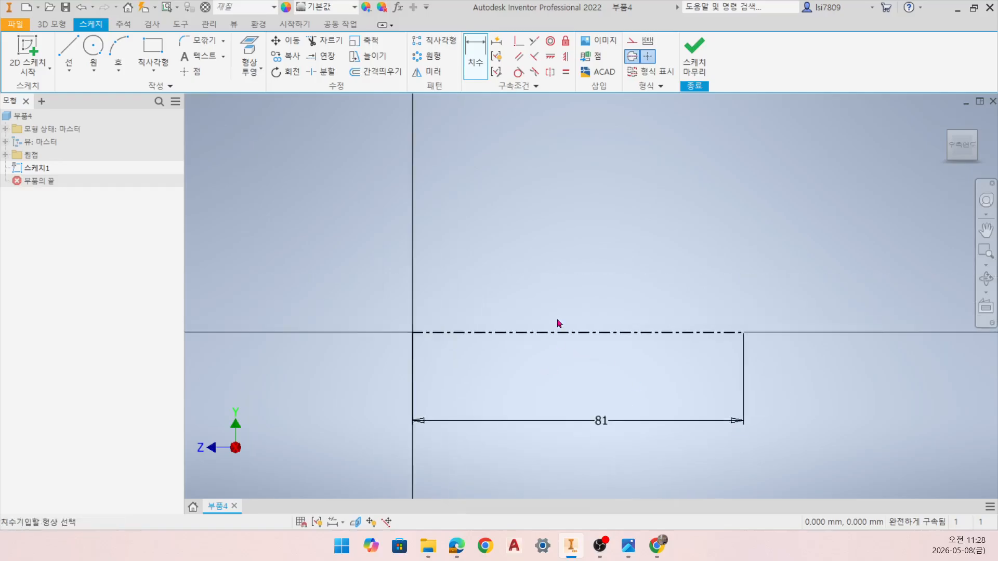
- With centerline style off, sketch the half-profile above the axis: about 44 mm up, about 35 mm across, a downward slope, and back to the centerline's end
{"action": "left_click", "coordinate": [632, 56]}
{"action": "left_click", "coordinate": [69, 52]}
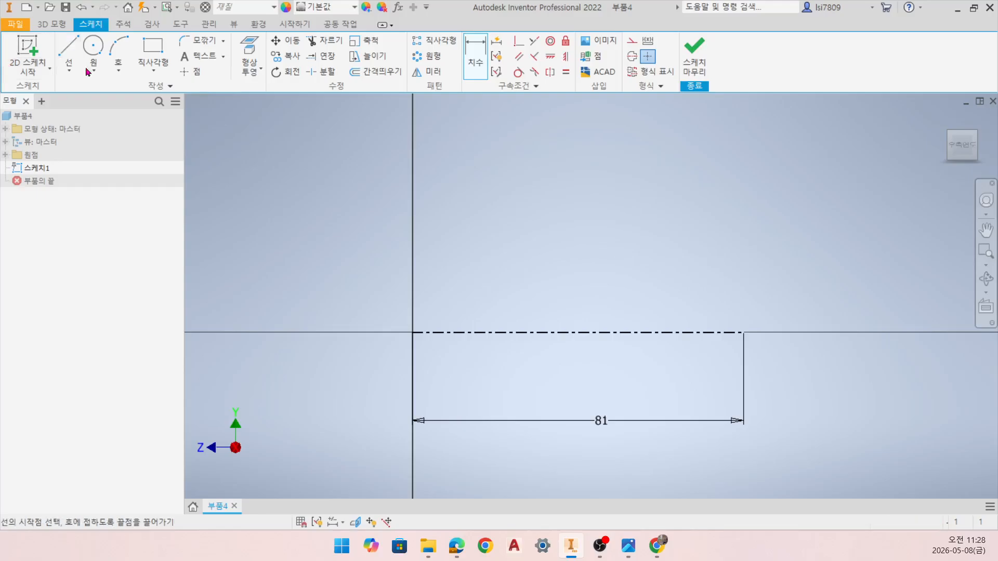
{"action": "left_click", "coordinate": [412, 332]}
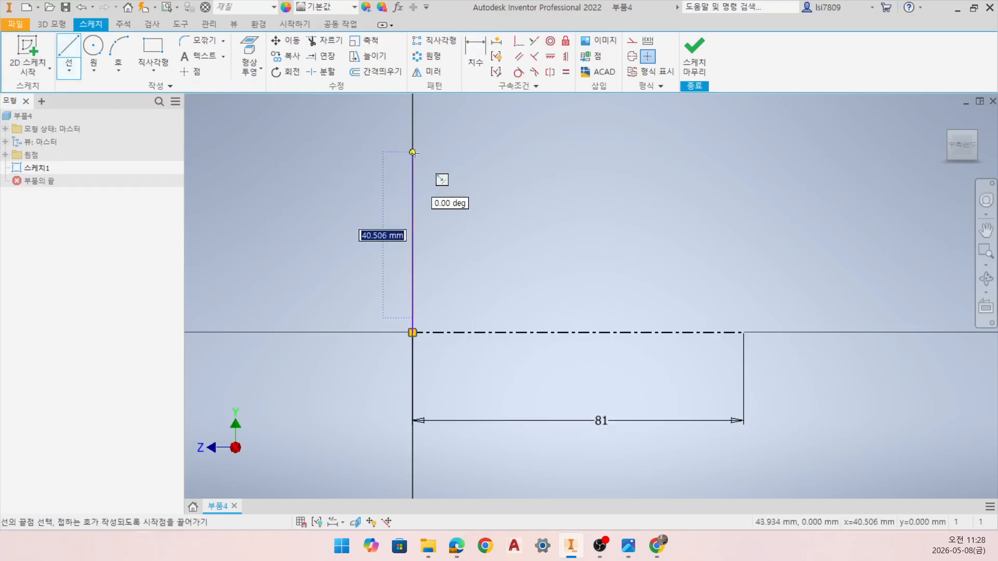
{"action": "left_click", "coordinate": [412, 152]}
{"action": "left_click", "coordinate": [555, 152]}
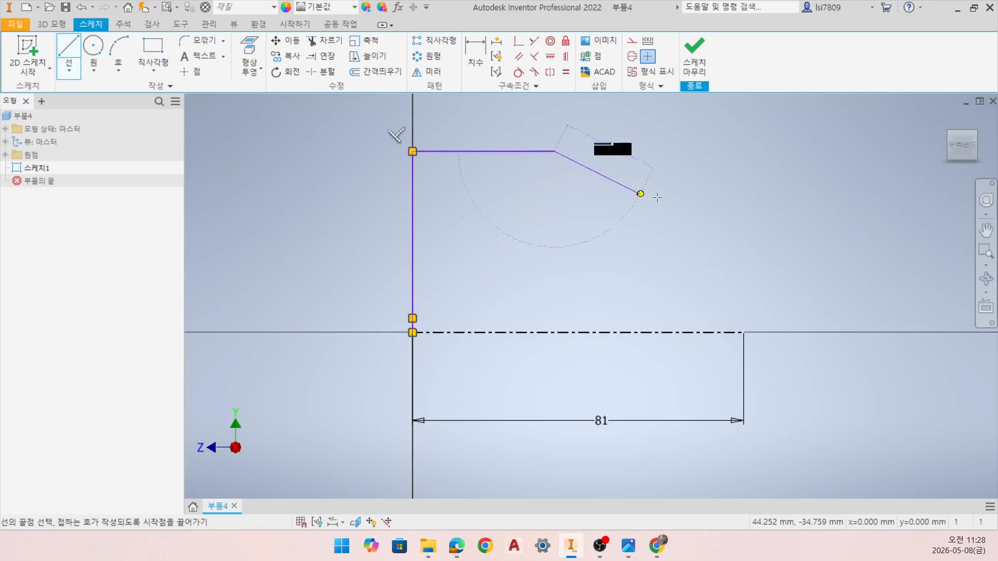
{"action": "left_click", "coordinate": [739, 243]}
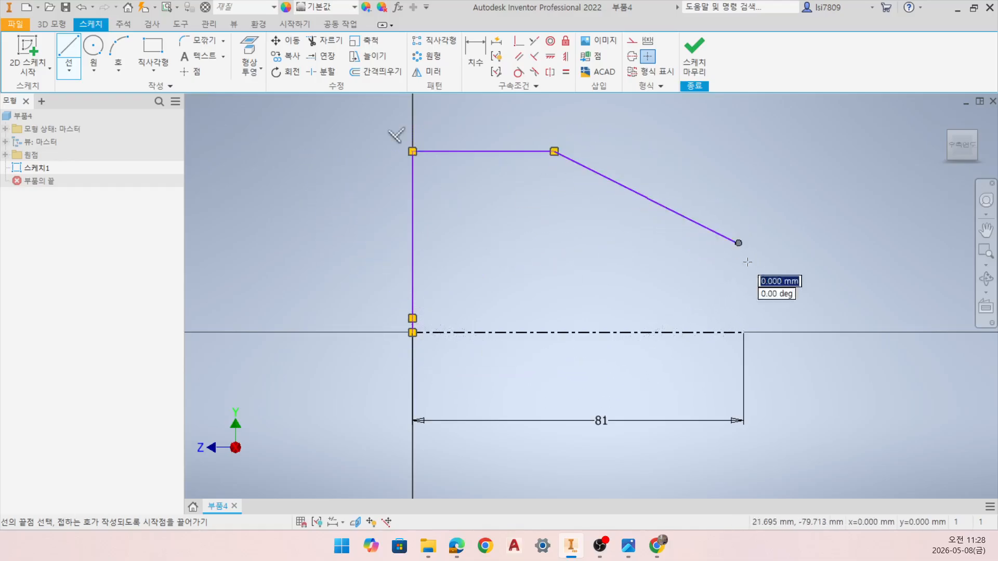
{"action": "double_click", "coordinate": [744, 331]}
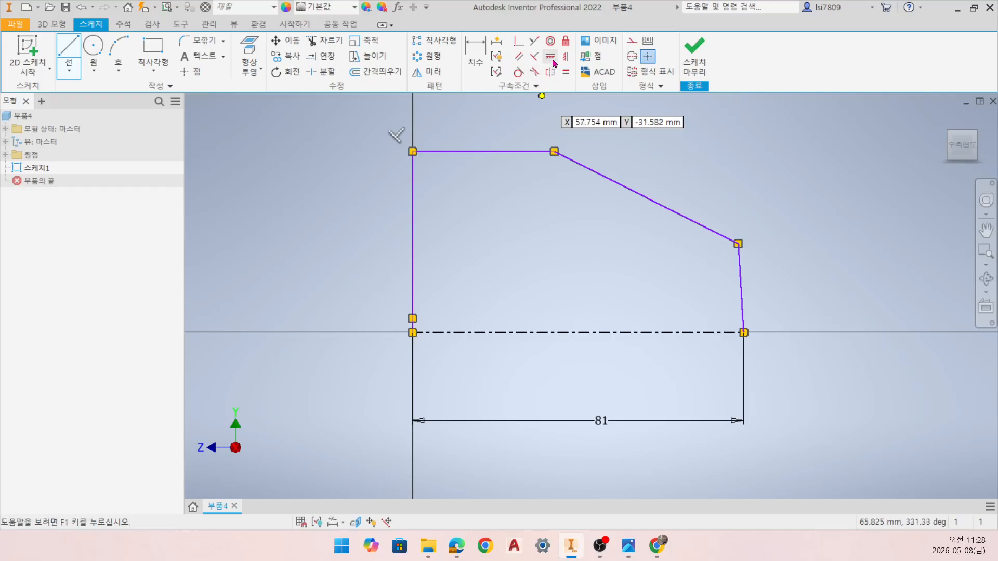
- Try a Vertical constraint on the profile's slanted short end line and undo it
{"action": "left_click", "coordinate": [565, 56]}
{"action": "left_click", "coordinate": [744, 312]}
{"action": "left_click", "coordinate": [789, 333]}
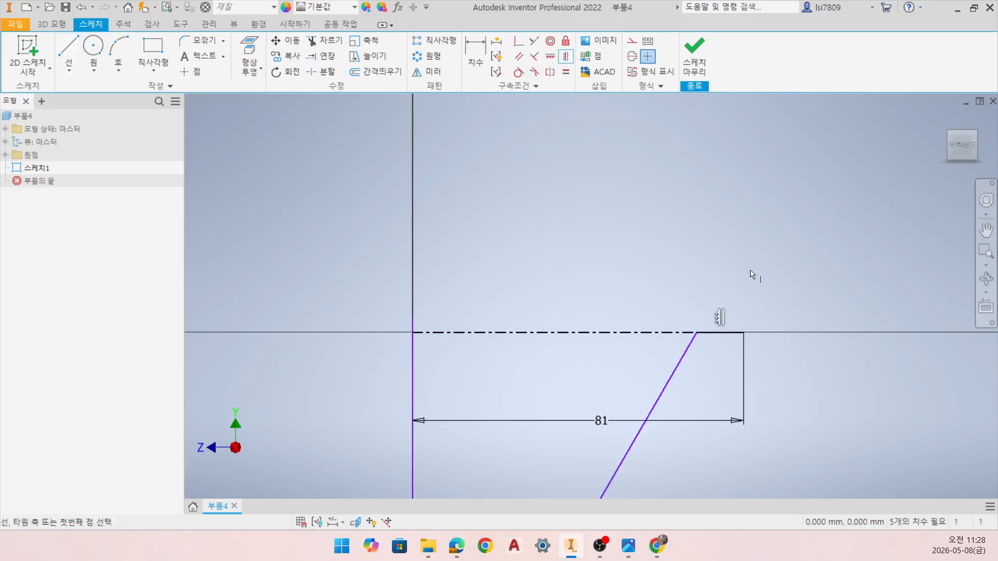
{"action": "key", "text": "ctrl+z"}
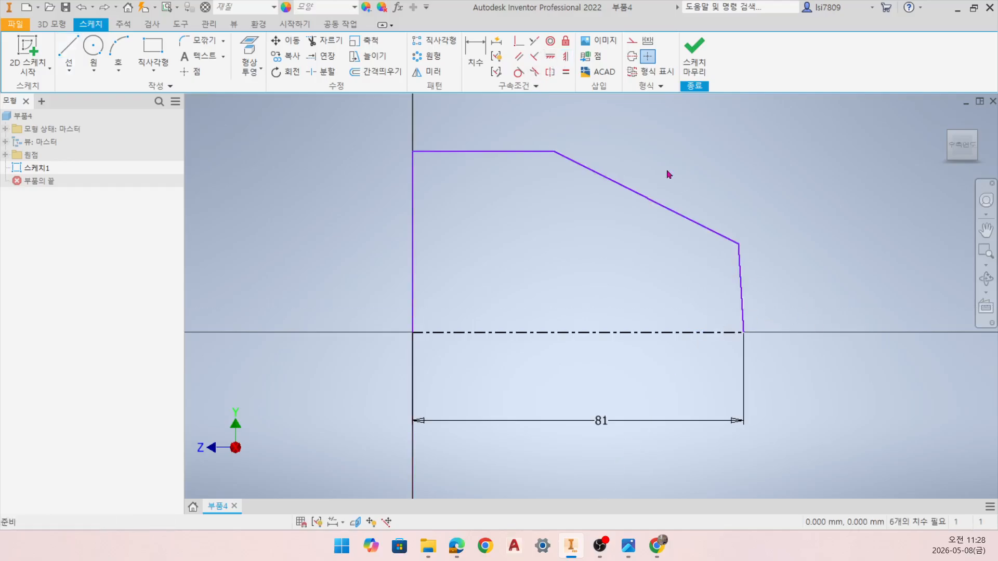
- Apply a Horizontal constraint to the profile's short end line to square it to the centerline
{"action": "left_click", "coordinate": [551, 58]}
{"action": "left_click", "coordinate": [742, 267]}
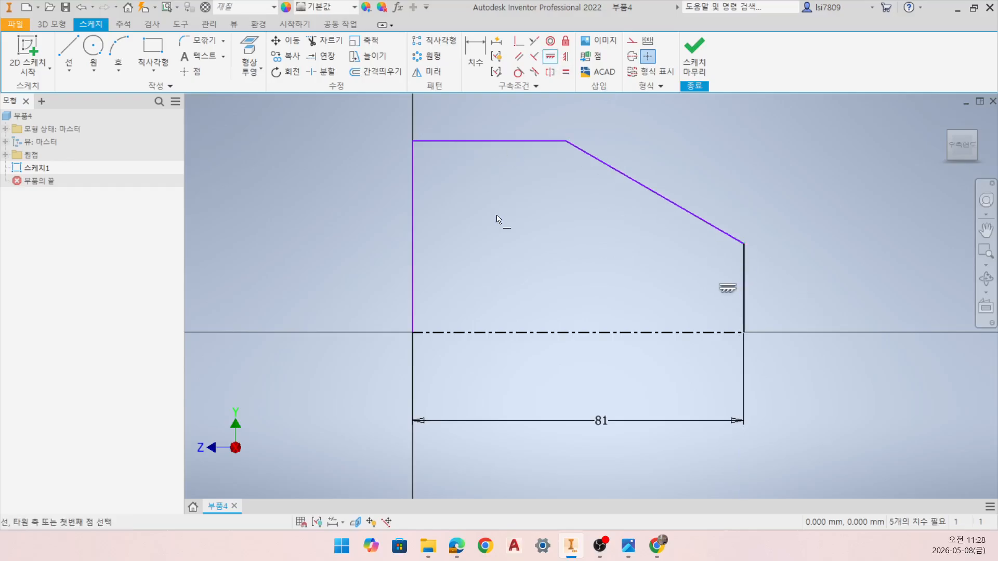
- Dimension the upper edge from the centerline as a 72 mm diameter
{"action": "middle_click_drag", "start_coordinate": [497, 215], "coordinate": [536, 239]}
{"action": "left_click", "coordinate": [475, 51]}
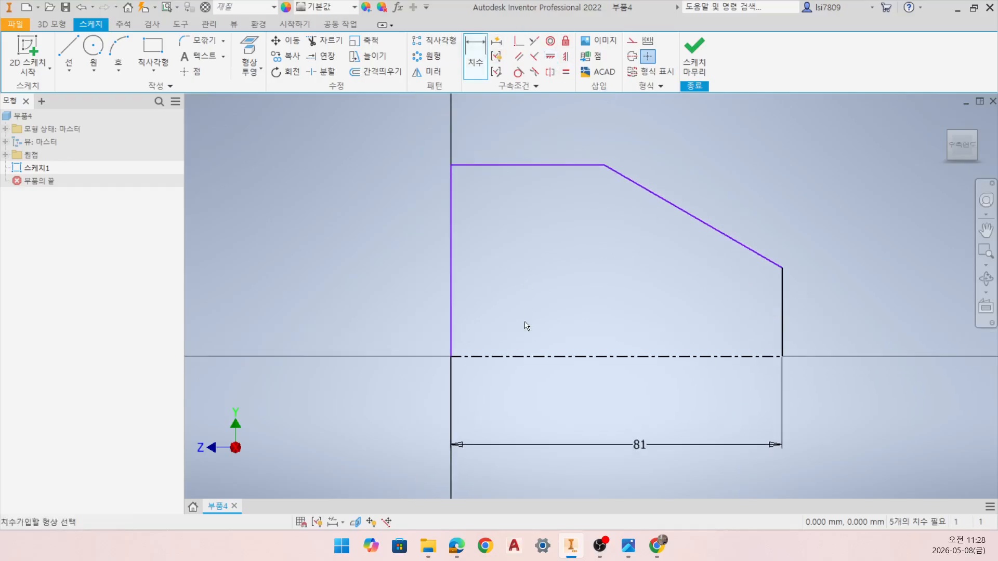
{"action": "left_click", "coordinate": [472, 357]}
{"action": "left_click", "coordinate": [461, 166]}
{"action": "left_click", "coordinate": [309, 274]}
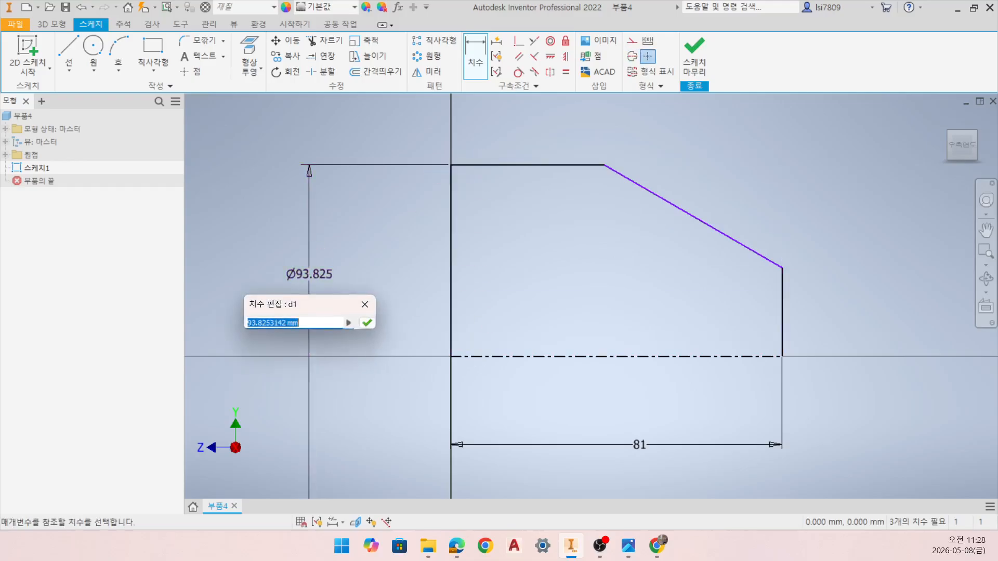
{"action": "type", "text": "72"}
{"action": "key", "text": "Return"}
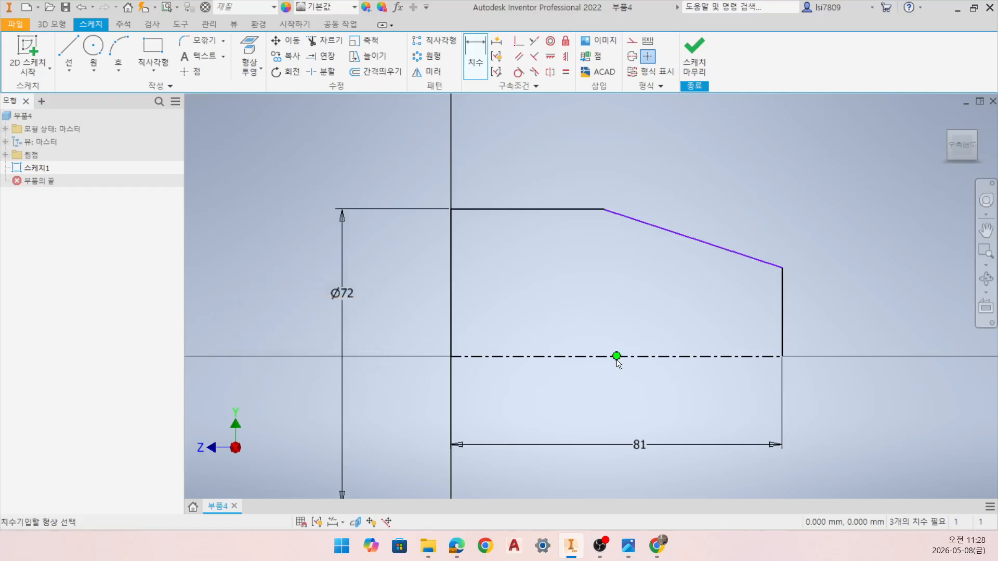
- Dimension the angle between the upper edge and the sloping line to 15 degrees
{"action": "mouse_move", "coordinate": [618, 363]}
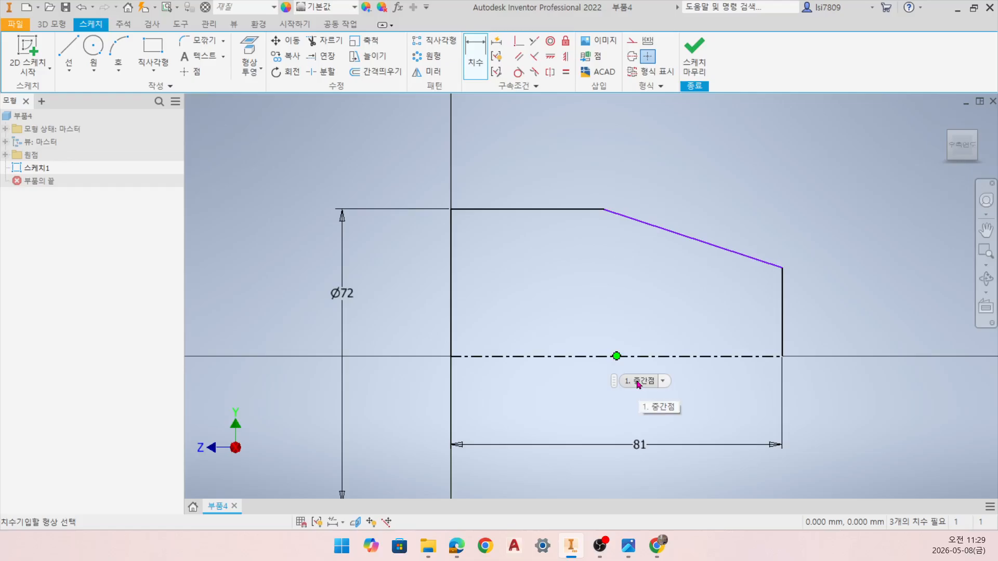
{"action": "left_click", "coordinate": [570, 210]}
{"action": "left_click", "coordinate": [650, 225]}
{"action": "left_click", "coordinate": [668, 247]}
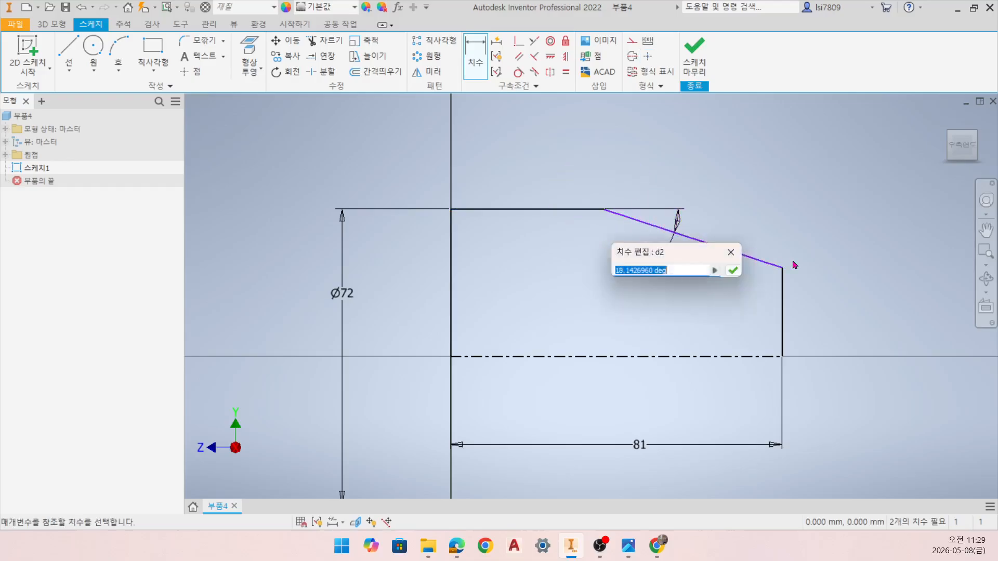
{"action": "type", "text": "15"}
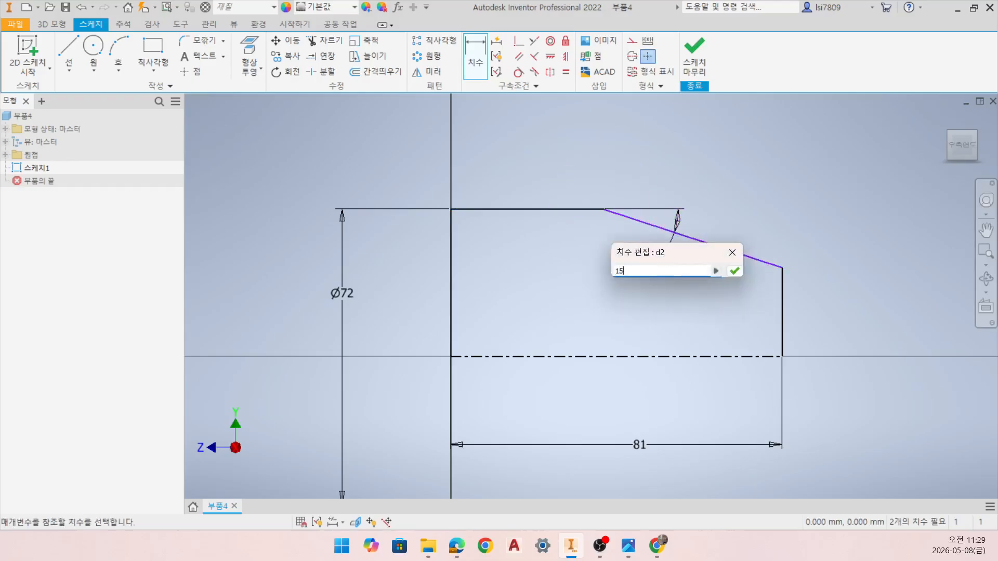
{"action": "key", "text": "Return"}
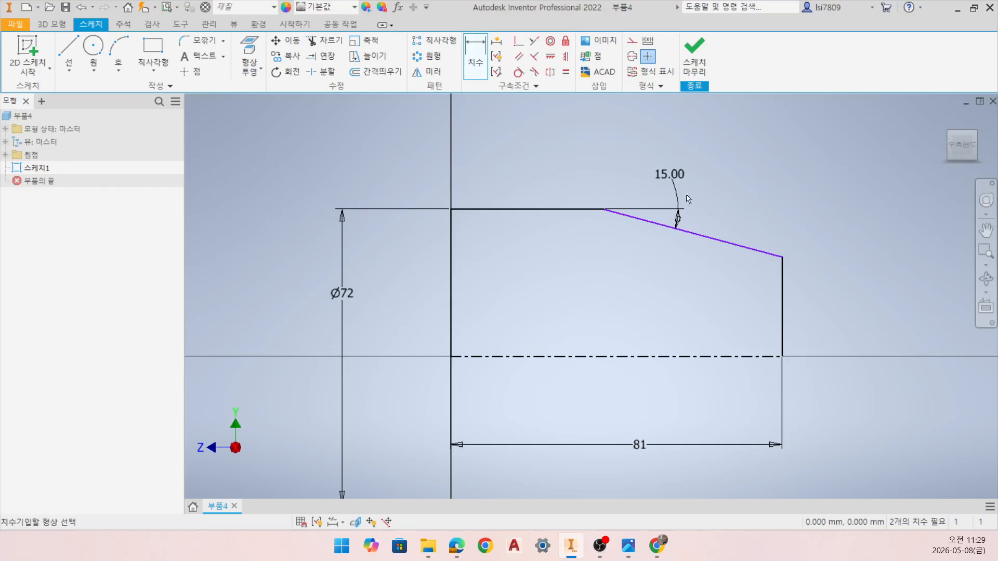
- Dimension the upper straight edge to 33 mm, from the vertical end line to the start of the slope
{"action": "left_click", "coordinate": [451, 230]}
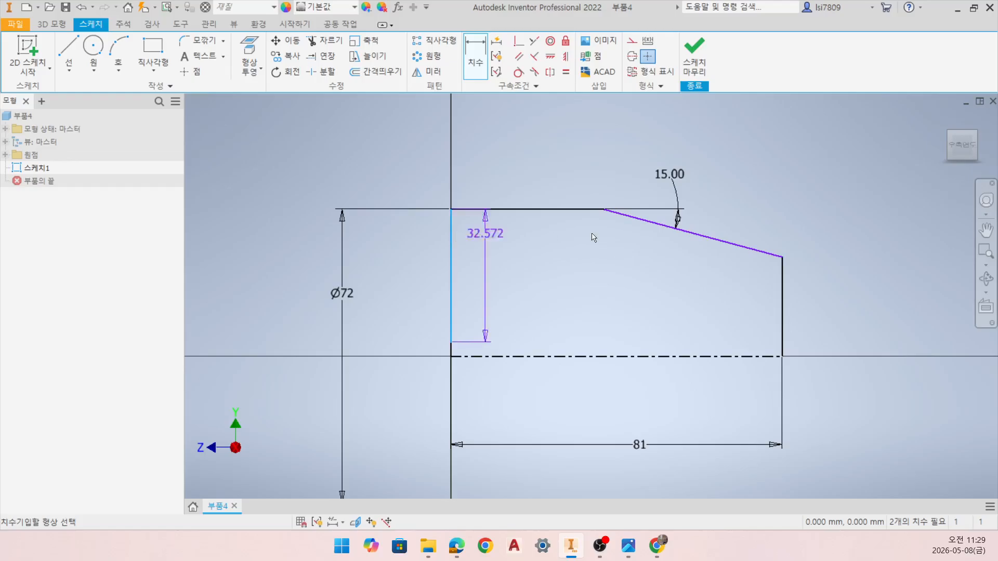
{"action": "left_click", "coordinate": [603, 210]}
{"action": "left_click", "coordinate": [533, 175]}
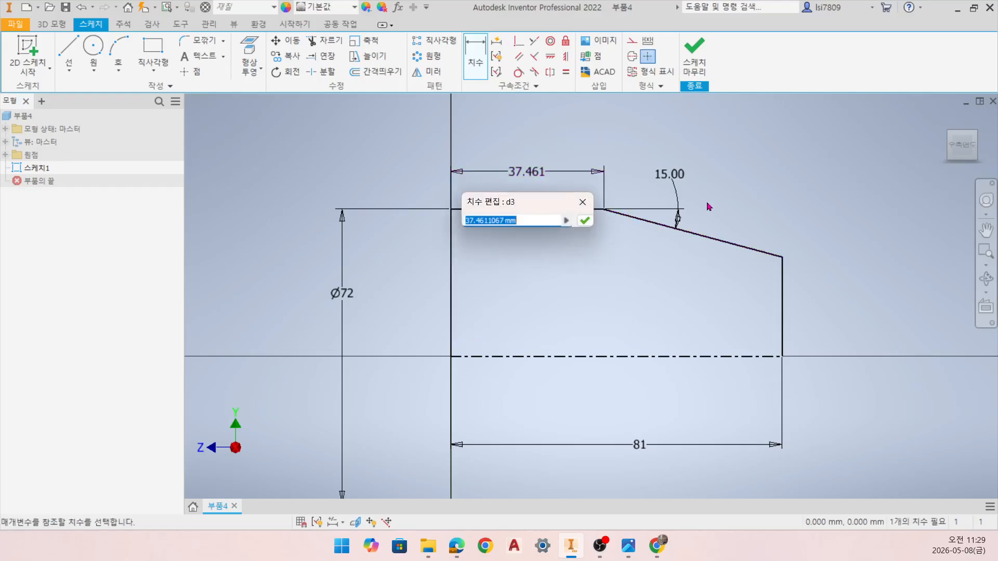
{"action": "type", "text": "33"}
{"action": "key", "text": "Return"}
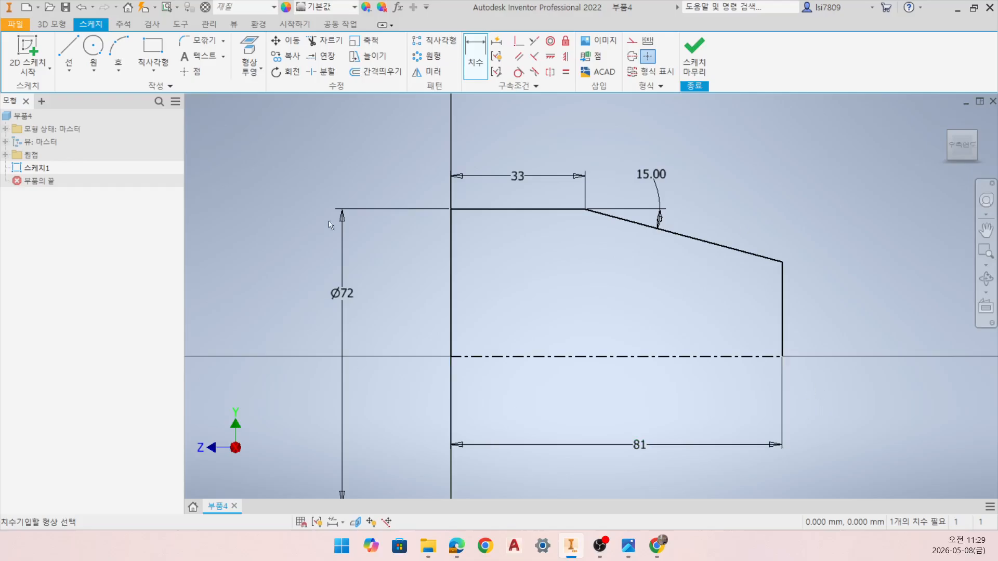
- Finish the sketch and revolve the profile 360 degrees about the centerline into a solid
{"action": "left_click", "coordinate": [695, 56]}
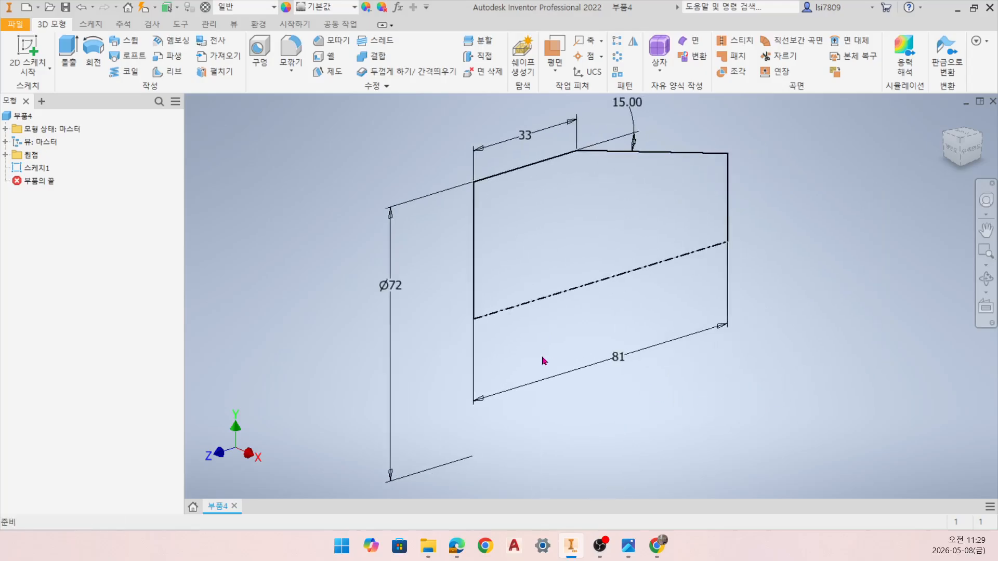
{"action": "left_click", "coordinate": [93, 57]}
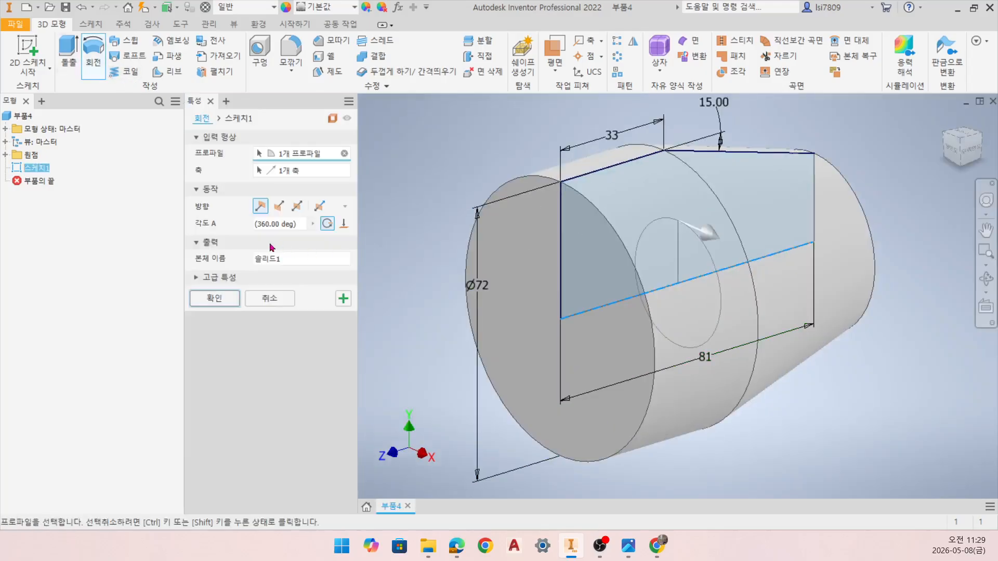
{"action": "left_click", "coordinate": [214, 298]}
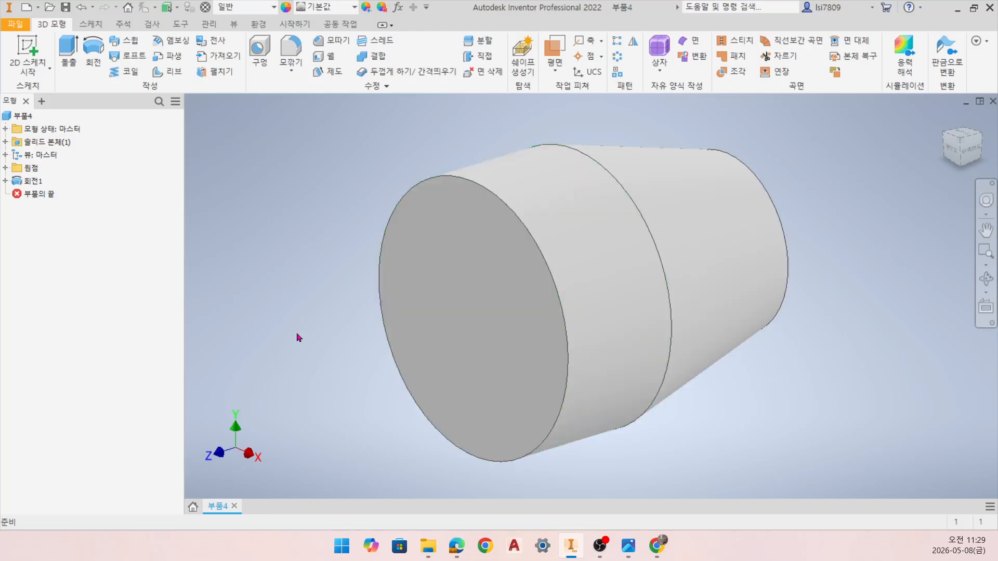
- Start a new sketch on the origin's YZ plane and slice the graphics to expose the solid's section
{"action": "left_click", "coordinate": [27, 52]}
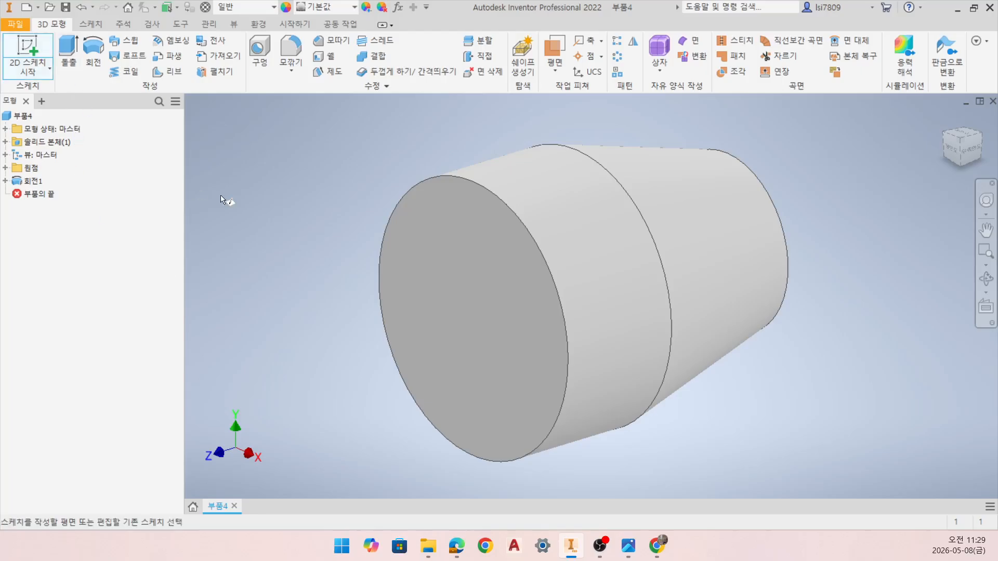
{"action": "left_click", "coordinate": [5, 168]}
{"action": "left_click", "coordinate": [44, 183]}
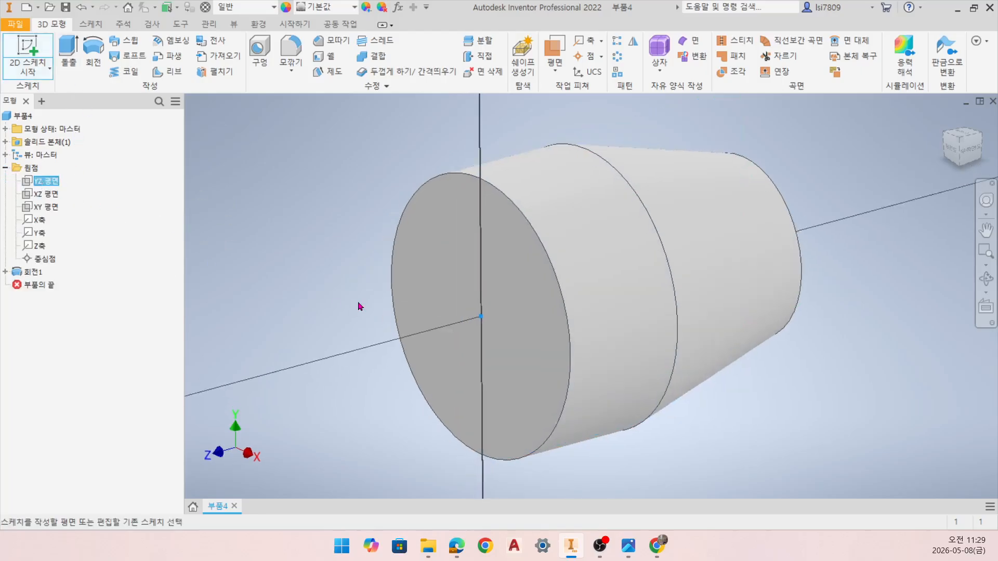
{"action": "left_click", "coordinate": [355, 521]}
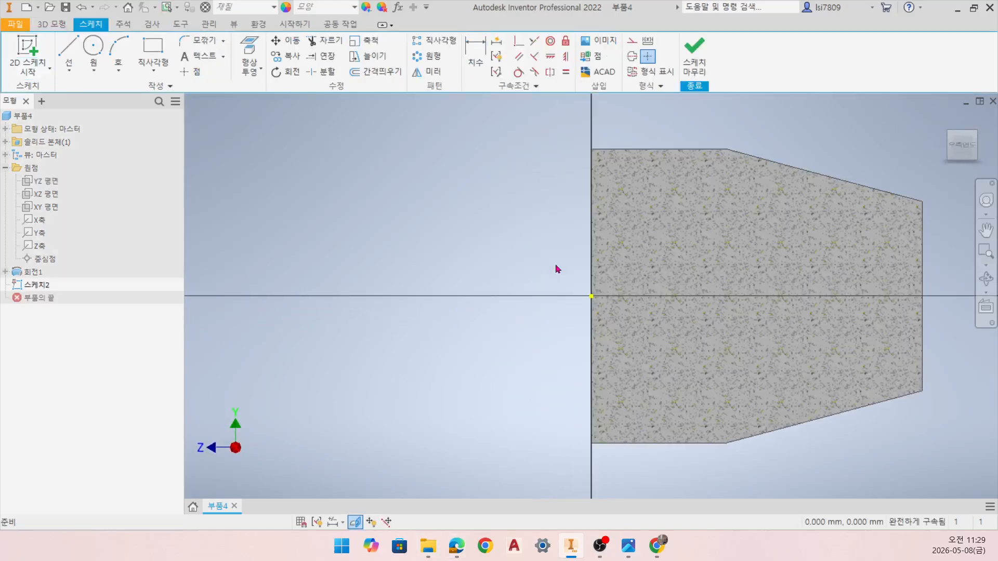
- Draw a horizontal centerline about 93 mm long from the origin past the solid's far end, and switch the centerline format off
{"action": "left_click", "coordinate": [68, 50]}
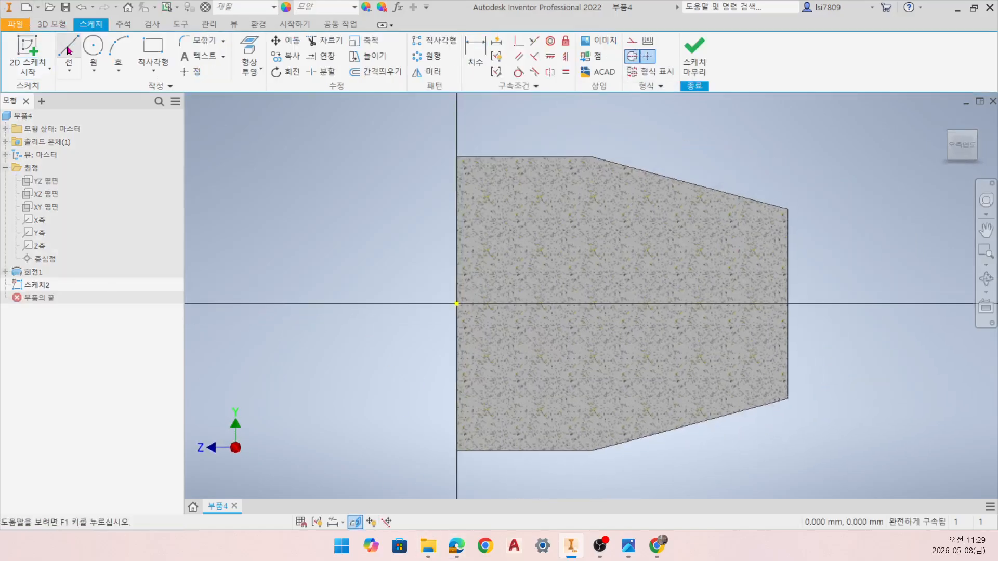
{"action": "left_click", "coordinate": [457, 303]}
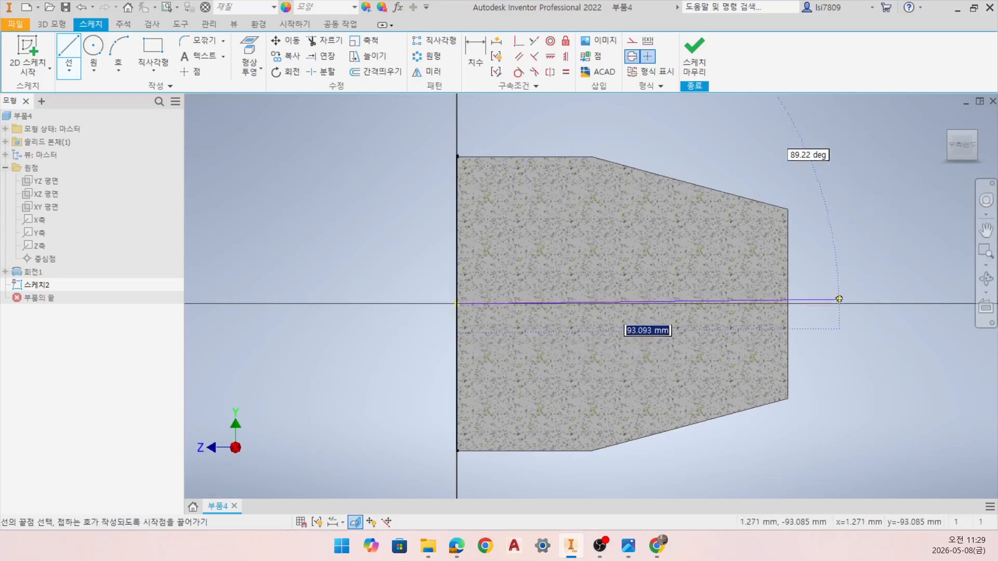
{"action": "left_click", "coordinate": [843, 304]}
{"action": "key", "text": "Escape"}
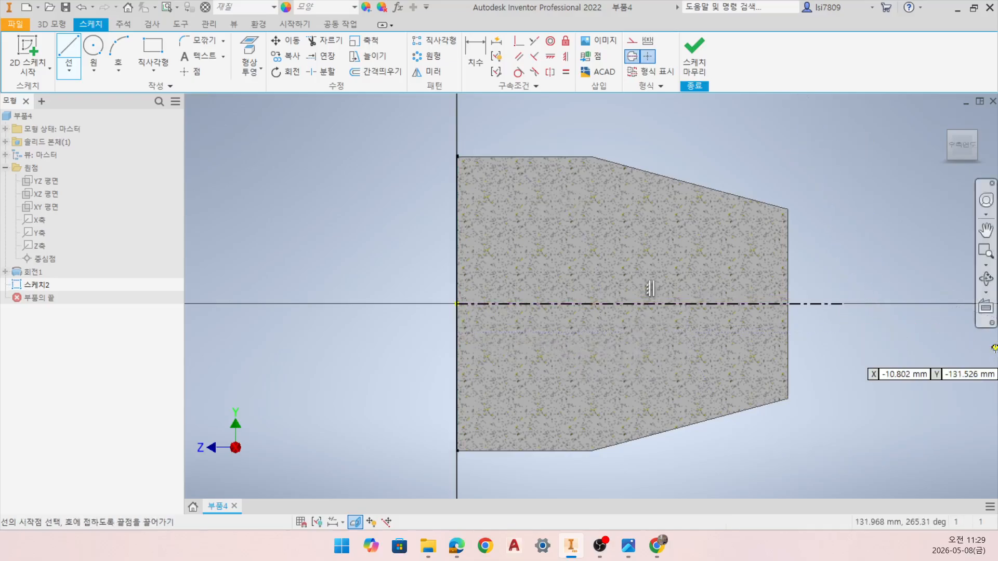
{"action": "scroll", "coordinate": [497, 237], "scroll_direction": "up", "scroll_amount": 3}
{"action": "middle_click_drag", "start_coordinate": [536, 300], "coordinate": [576, 373]}
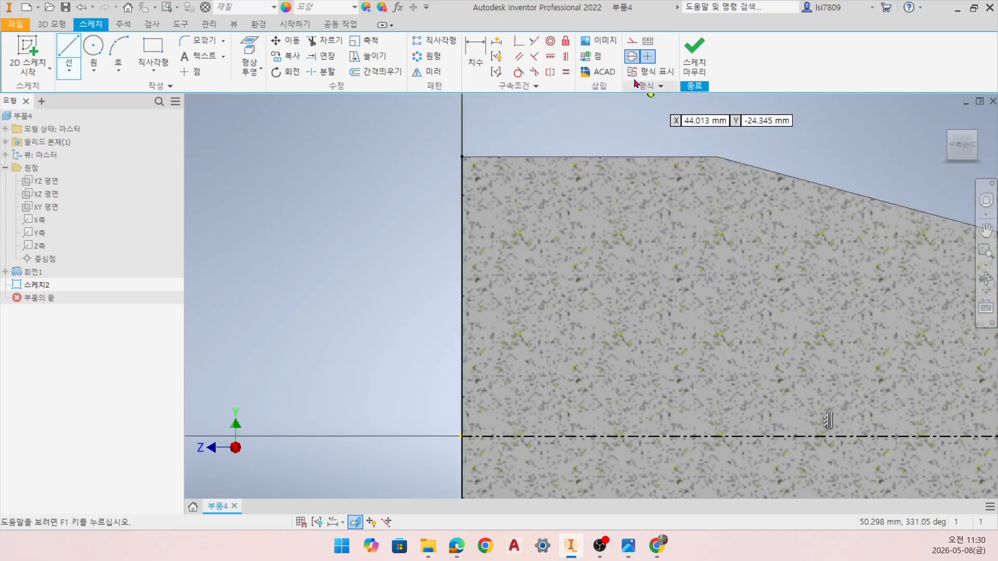
{"action": "left_click", "coordinate": [632, 56]}
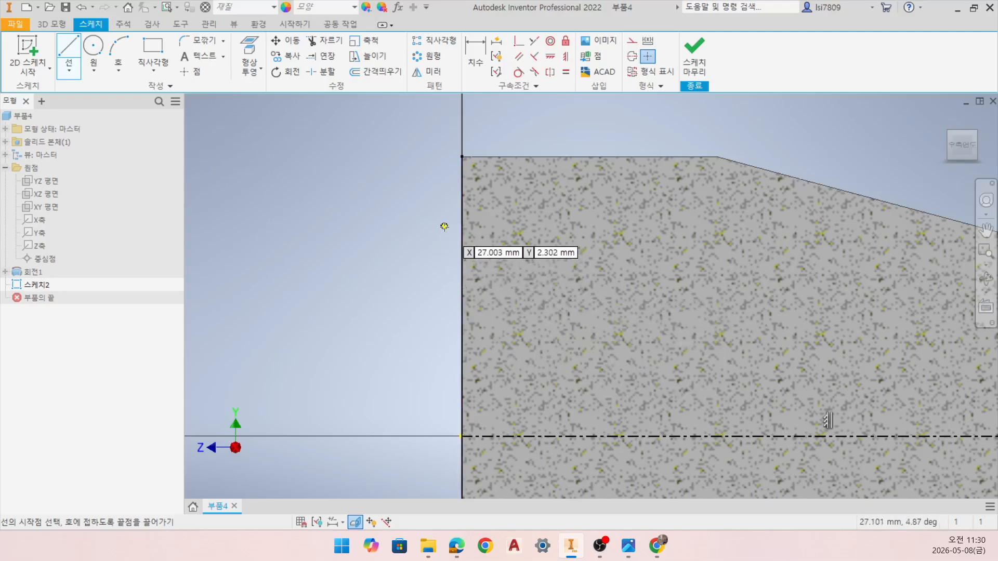
{"action": "left_click", "coordinate": [461, 435]}
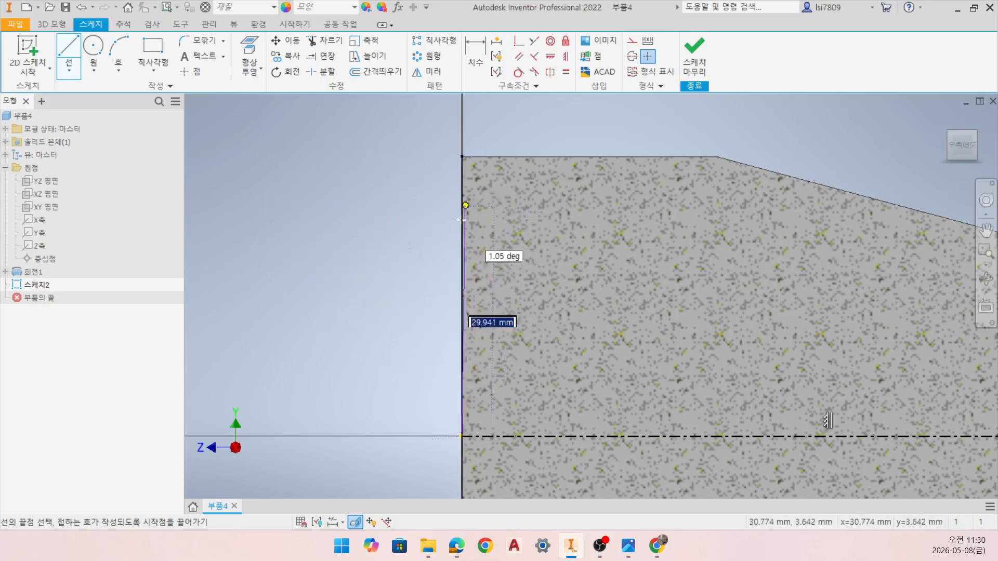
{"action": "double_click", "coordinate": [462, 200]}
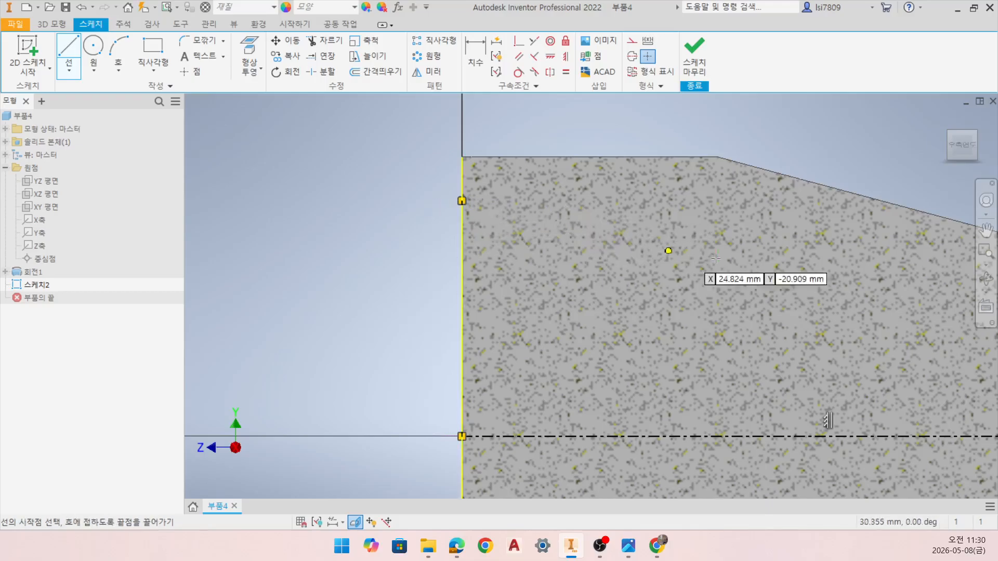
{"action": "key", "text": "Escape"}
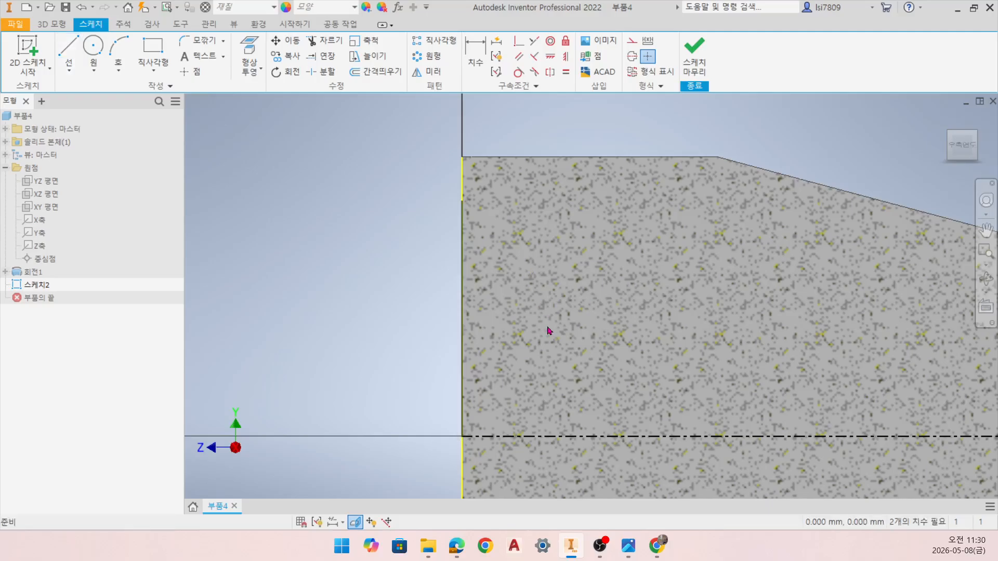
- Project the solid's vertical end edge and sketch a stepped line chain from outside it, sloping at the end and dropping vertically to the centerline
{"action": "left_click", "coordinate": [250, 52]}
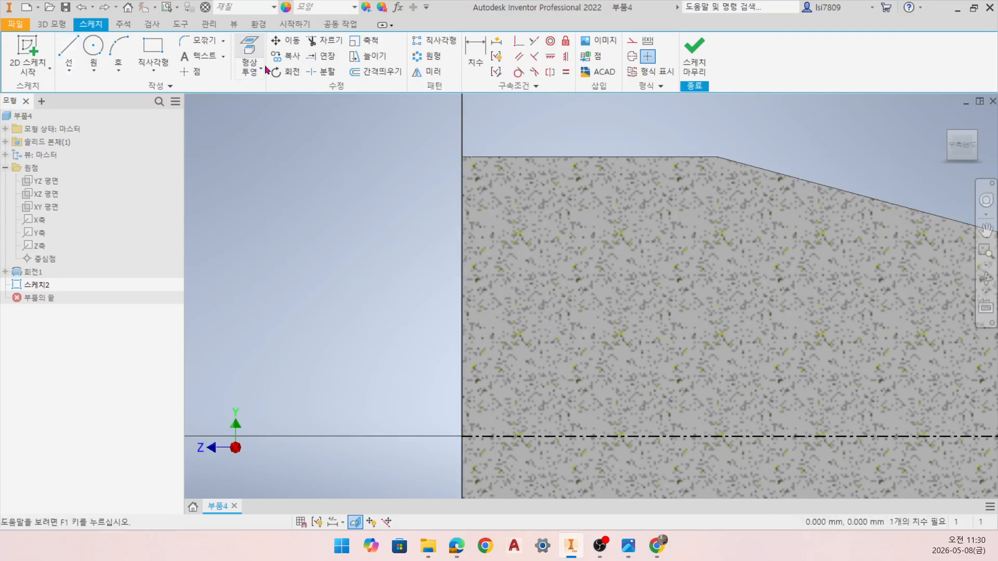
{"action": "left_click", "coordinate": [465, 255]}
{"action": "left_click", "coordinate": [69, 52]}
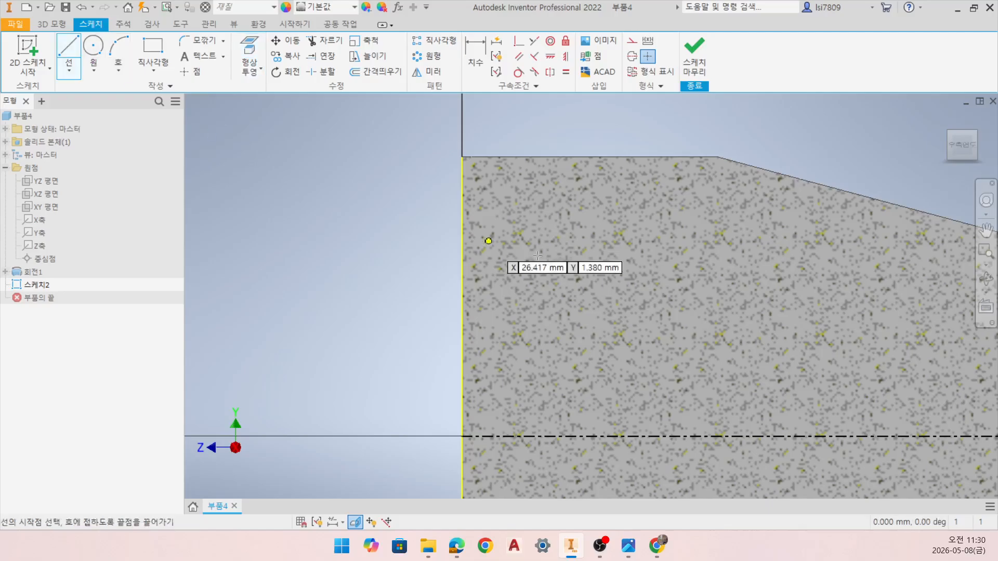
{"action": "left_click", "coordinate": [448, 218]}
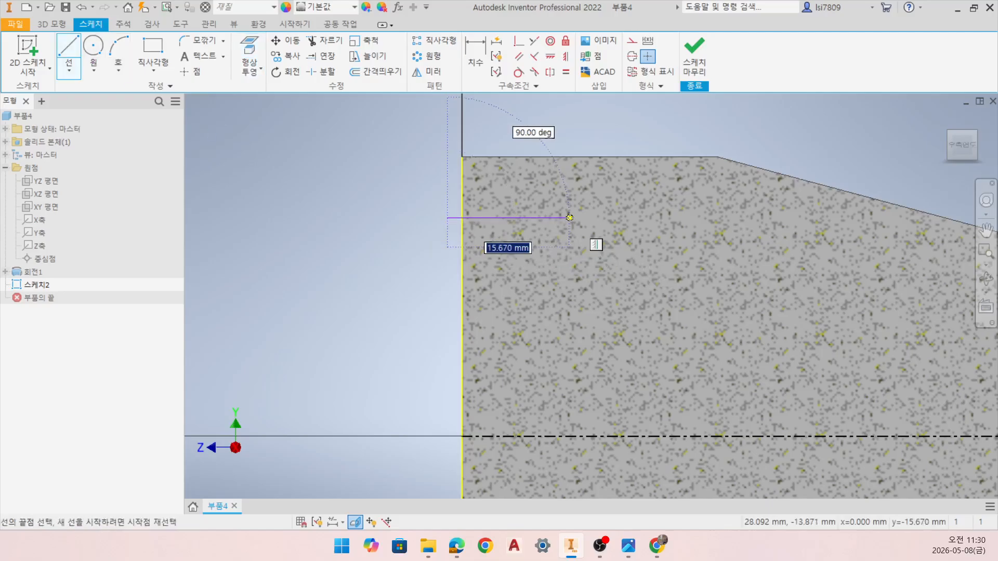
{"action": "left_click", "coordinate": [570, 218]}
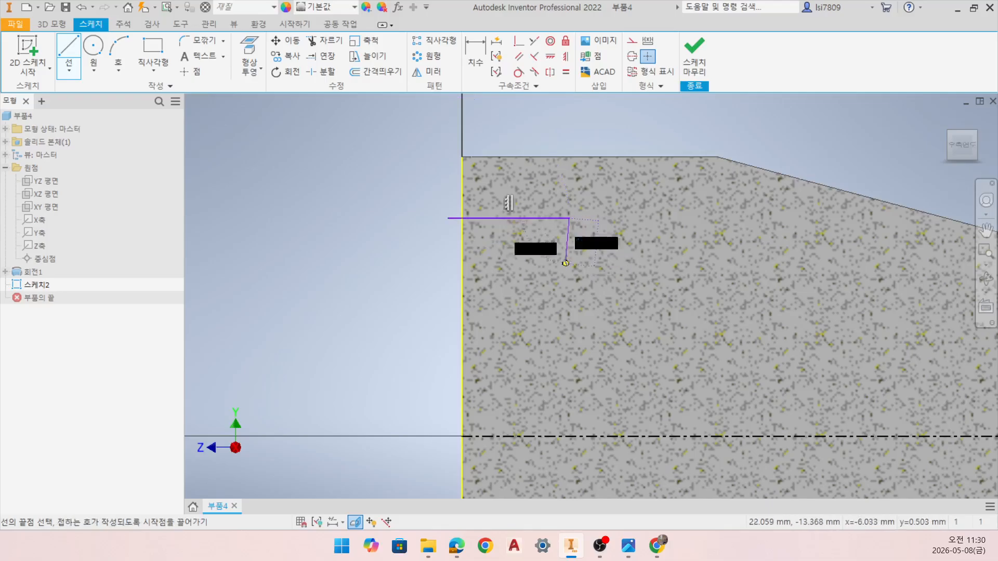
{"action": "left_click", "coordinate": [570, 255]}
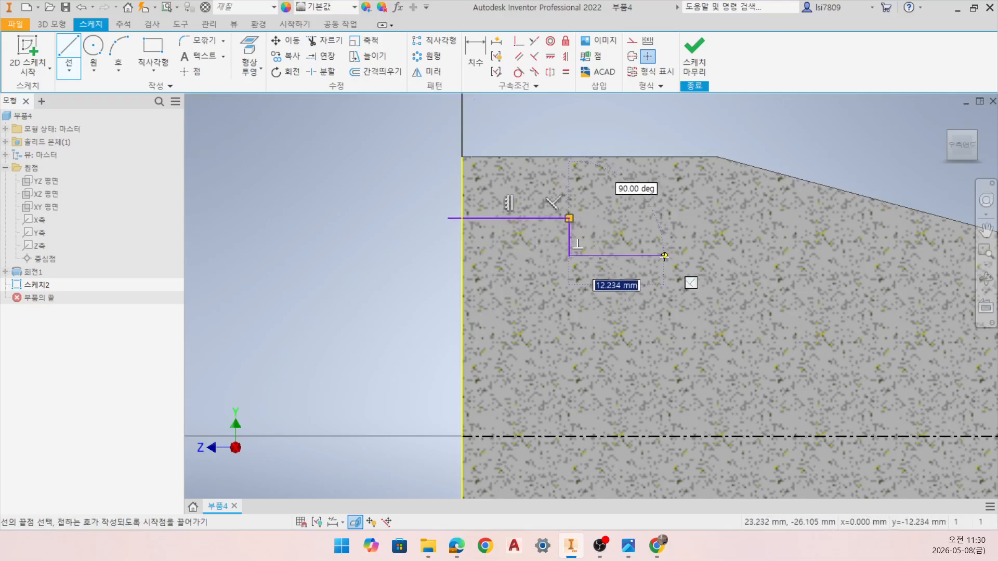
{"action": "left_click", "coordinate": [645, 255]}
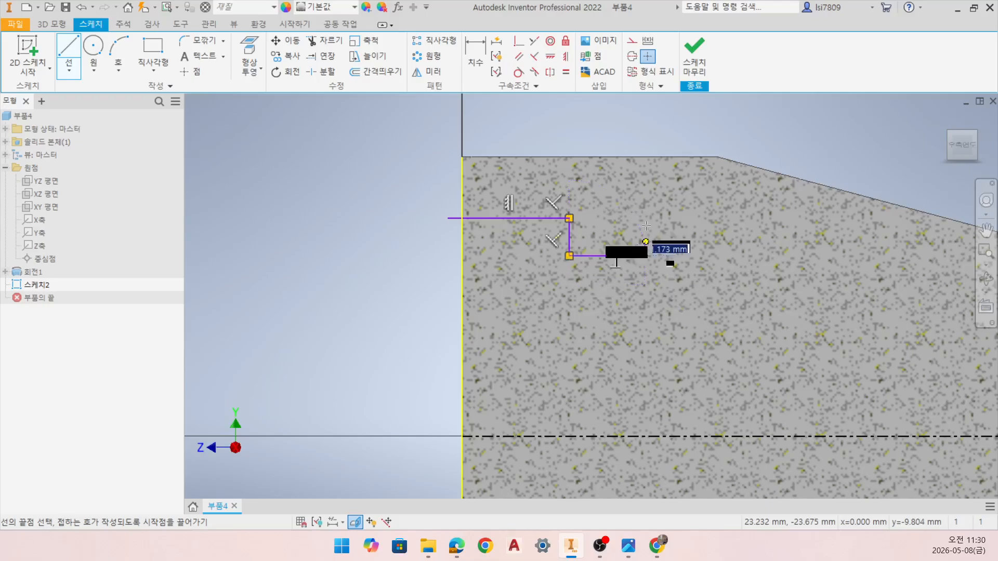
{"action": "left_click", "coordinate": [645, 188]}
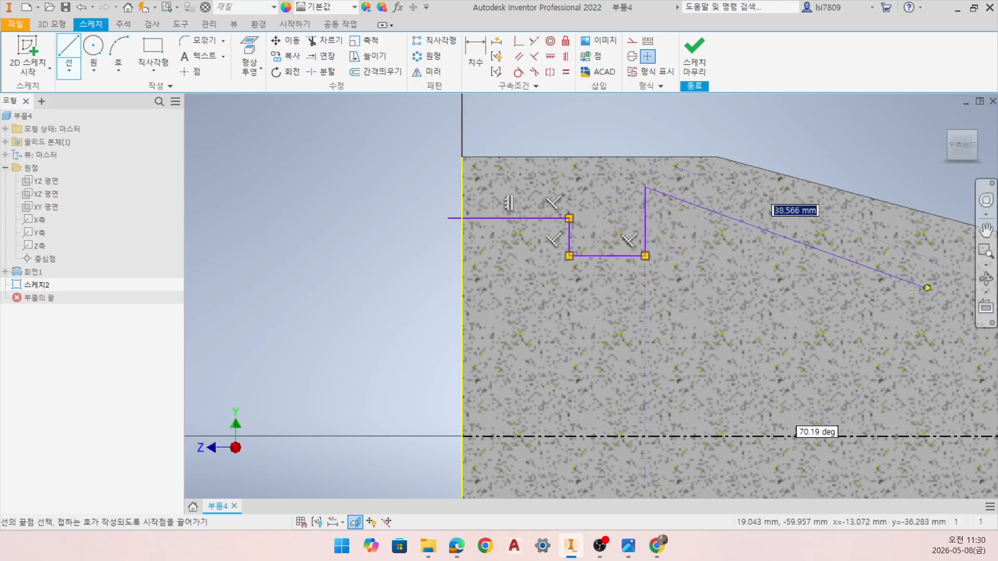
{"action": "scroll", "coordinate": [676, 239], "scroll_direction": "down", "scroll_amount": 3}
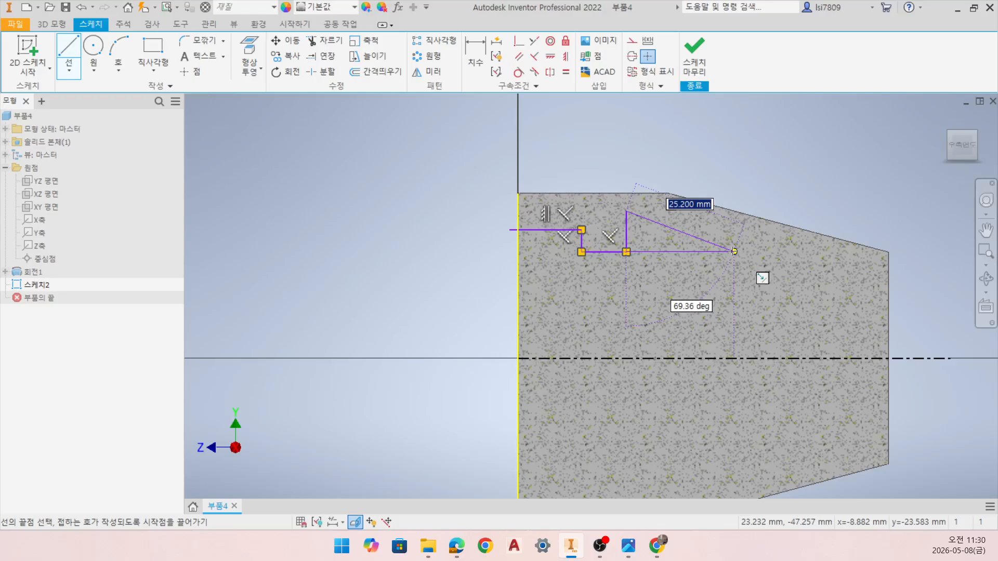
{"action": "left_click", "coordinate": [734, 253]}
{"action": "left_click", "coordinate": [735, 360]}
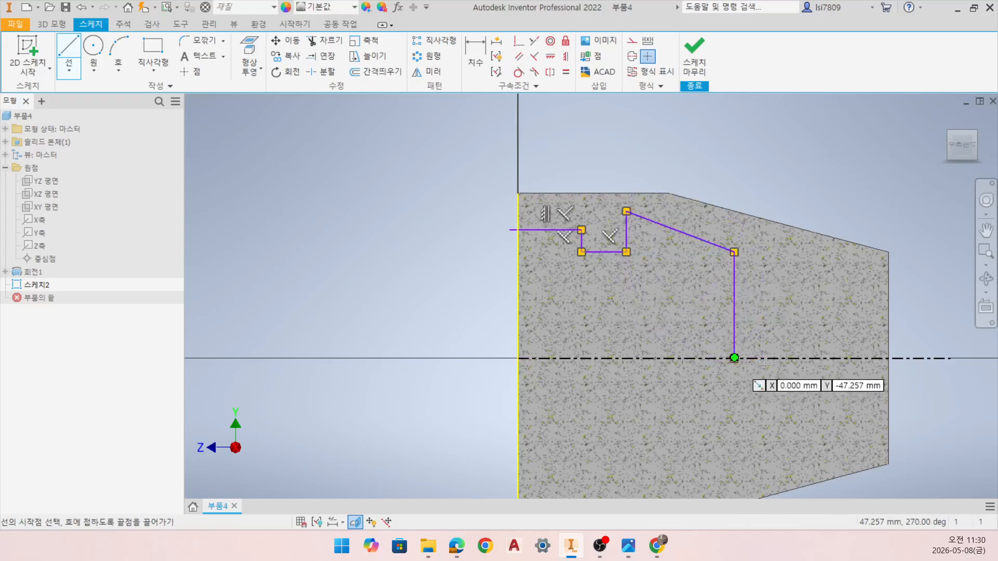
- Dimension the first horizontal profile line from the centerline as a 47 mm diameter
{"action": "left_click", "coordinate": [476, 55]}
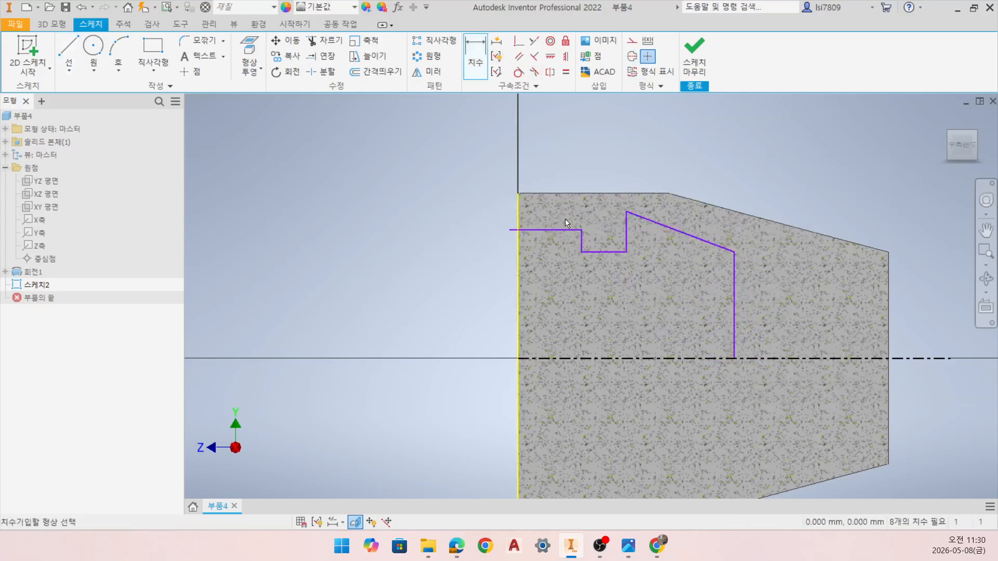
{"action": "scroll", "coordinate": [544, 282], "scroll_direction": "up", "scroll_amount": 3}
{"action": "left_click", "coordinate": [546, 428]}
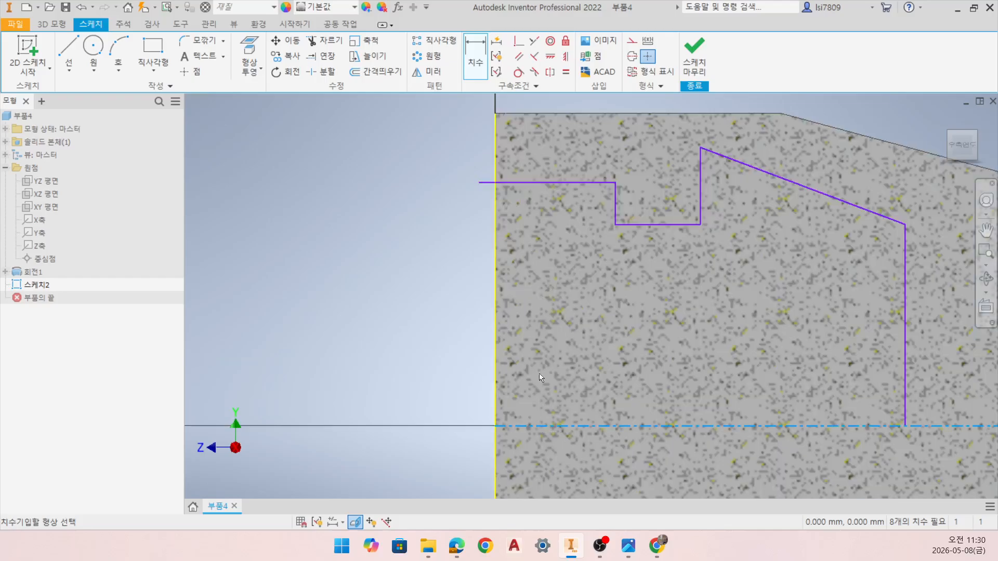
{"action": "left_click", "coordinate": [528, 182]}
{"action": "left_click", "coordinate": [325, 291]}
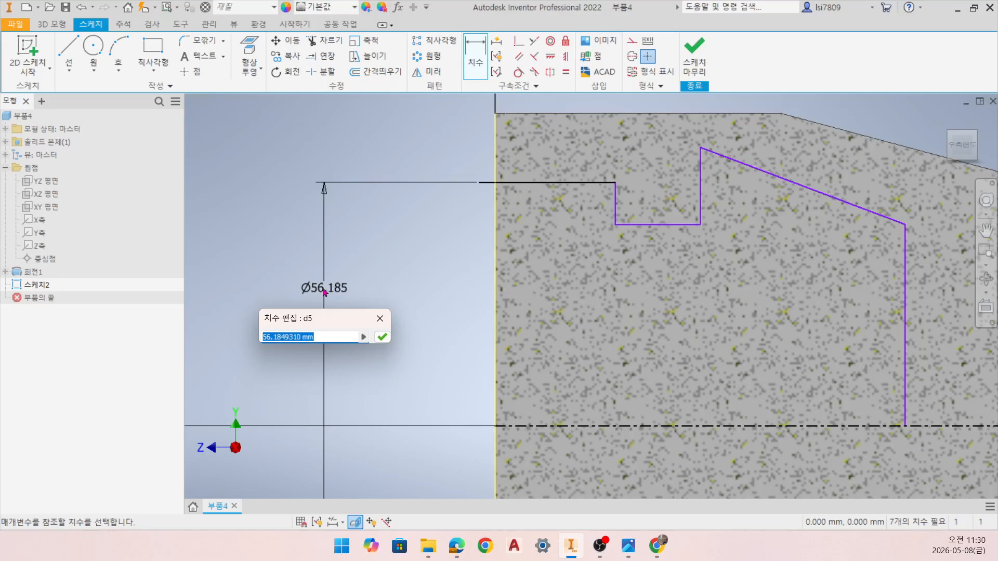
{"action": "type", "text": "47"}
{"action": "key", "text": "Return"}
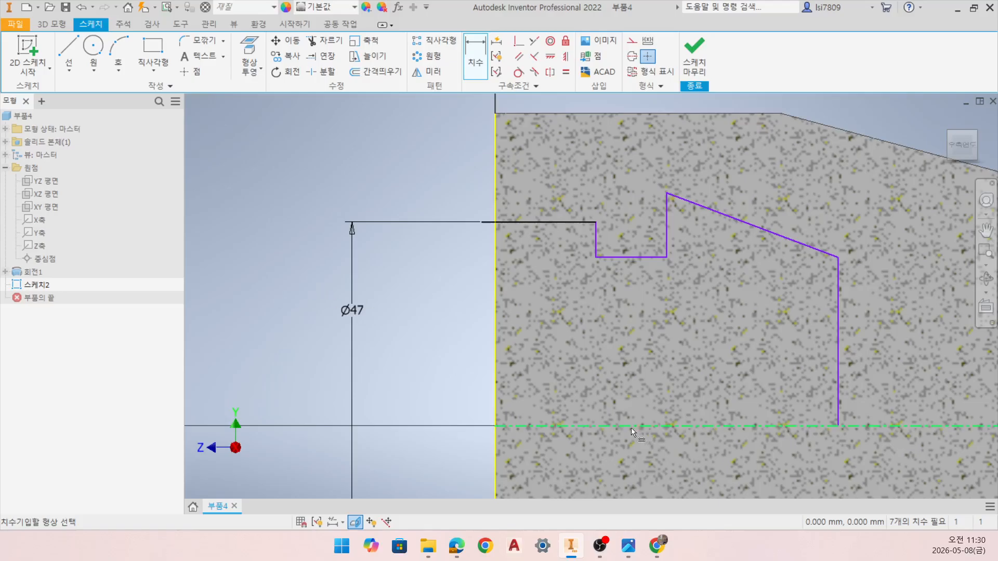
- Dimension the lower horizontal line of the step from the centerline as a 41 mm diameter
{"action": "left_click", "coordinate": [670, 426]}
{"action": "left_click", "coordinate": [617, 257]}
{"action": "left_click", "coordinate": [618, 310]}
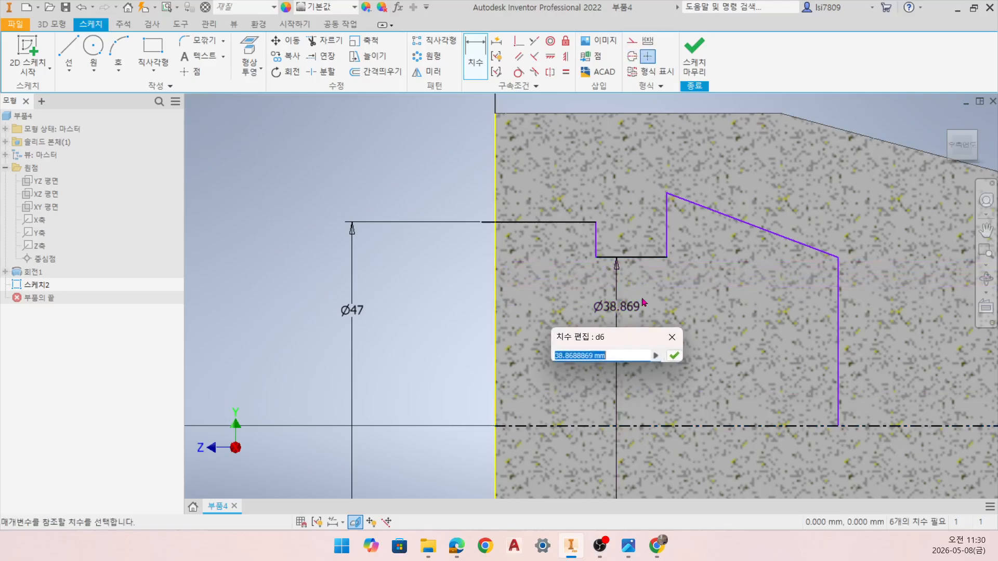
{"action": "type", "text": "41"}
{"action": "key", "text": "Return"}
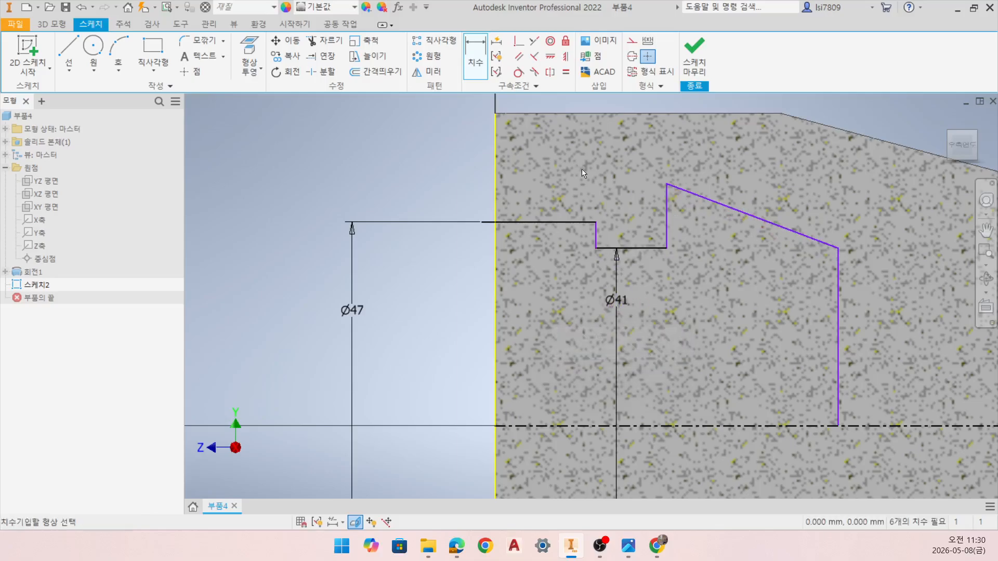
- Dimension the upper start point of the sloping profile line from the centerline as a 64 mm diameter
{"action": "left_click", "coordinate": [697, 427]}
{"action": "left_click", "coordinate": [666, 184]}
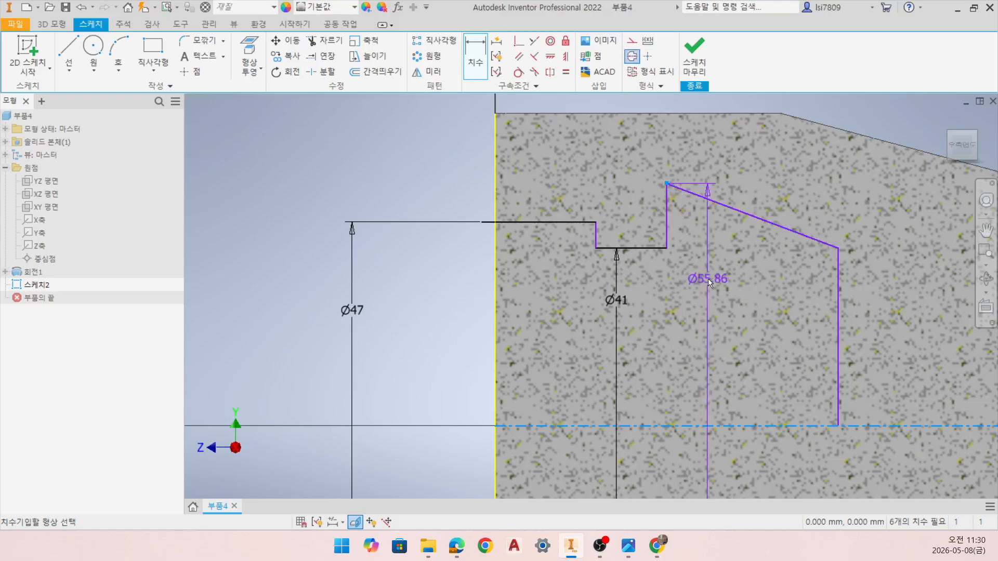
{"action": "left_click", "coordinate": [708, 281]}
{"action": "type", "text": "32"}
{"action": "key", "text": "Return"}
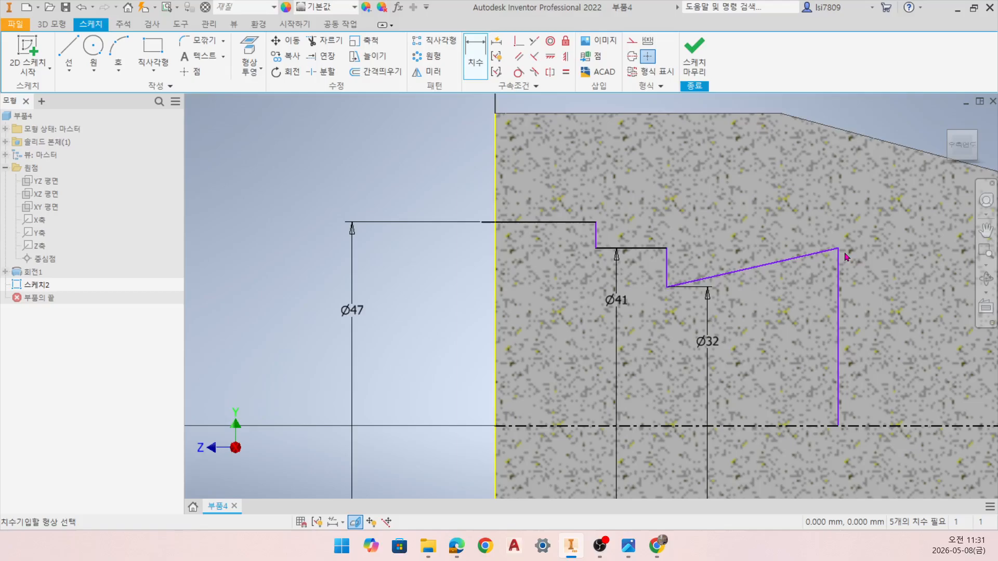
{"action": "double_click", "coordinate": [707, 341]}
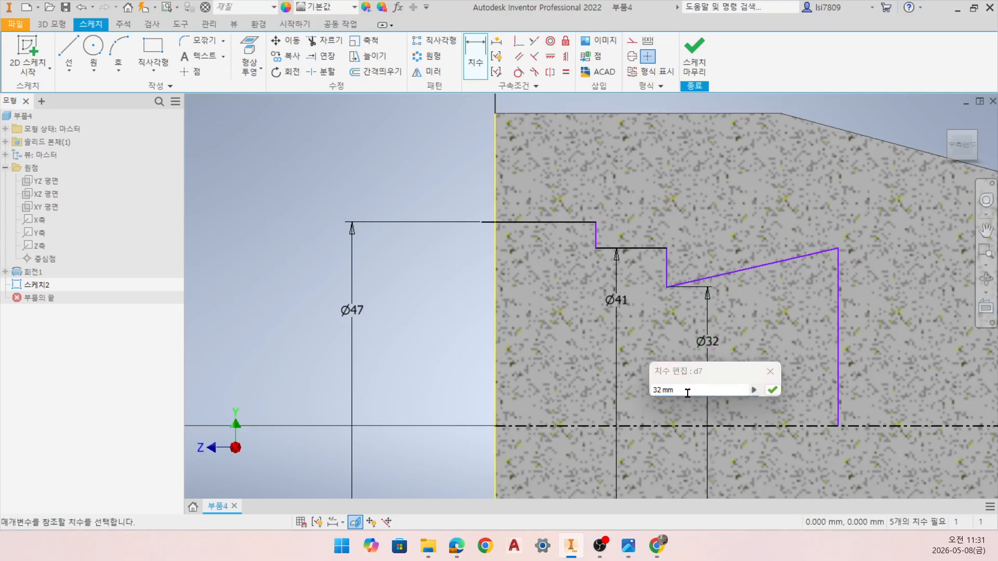
{"action": "type", "text": "6"}
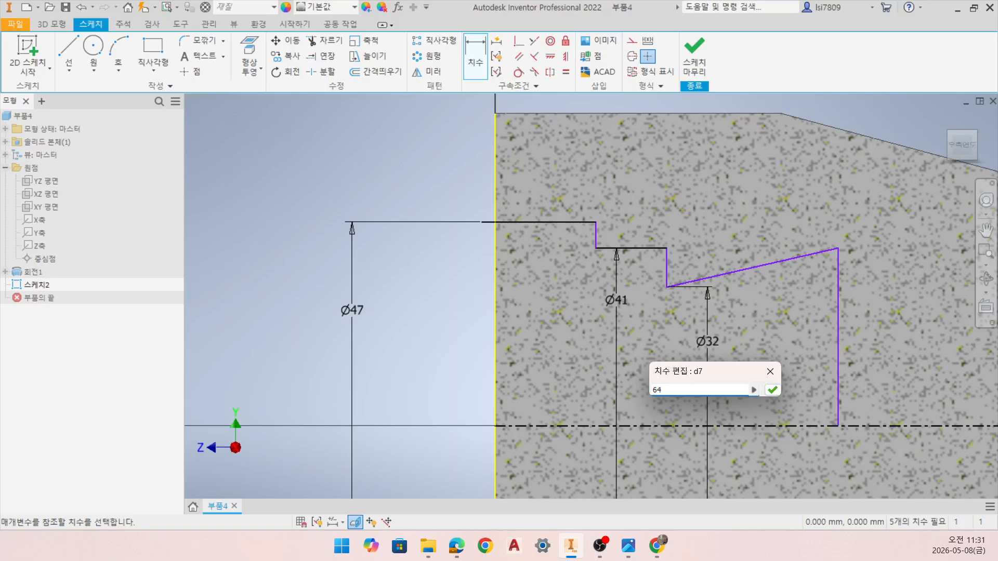
{"action": "type", "text": "4"}
{"action": "key", "text": "Return"}
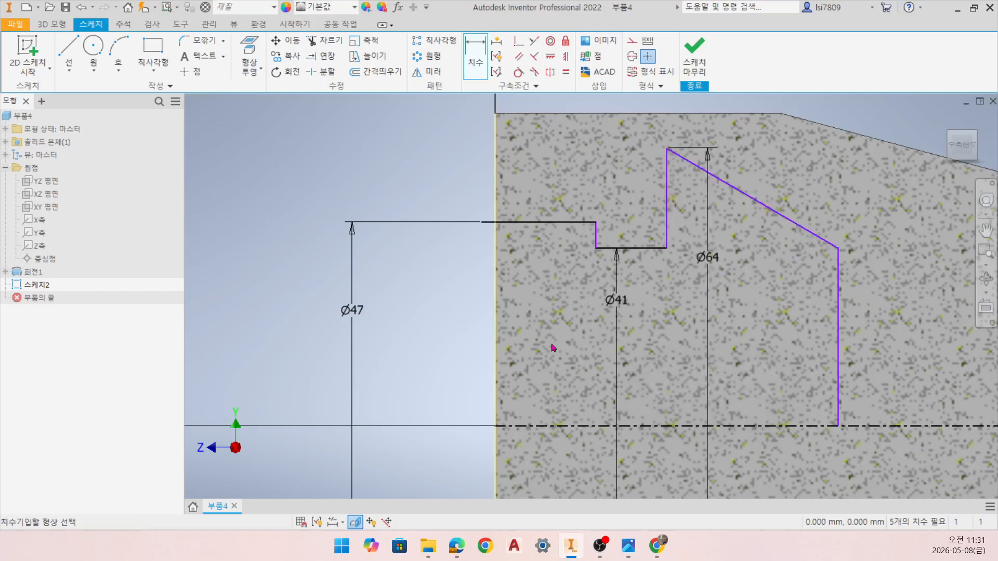
- Project the solid's upper sloping edge into the sketch as construction geometry, and switch the construction format off
{"action": "middle_click_drag", "start_coordinate": [747, 224], "coordinate": [645, 289]}
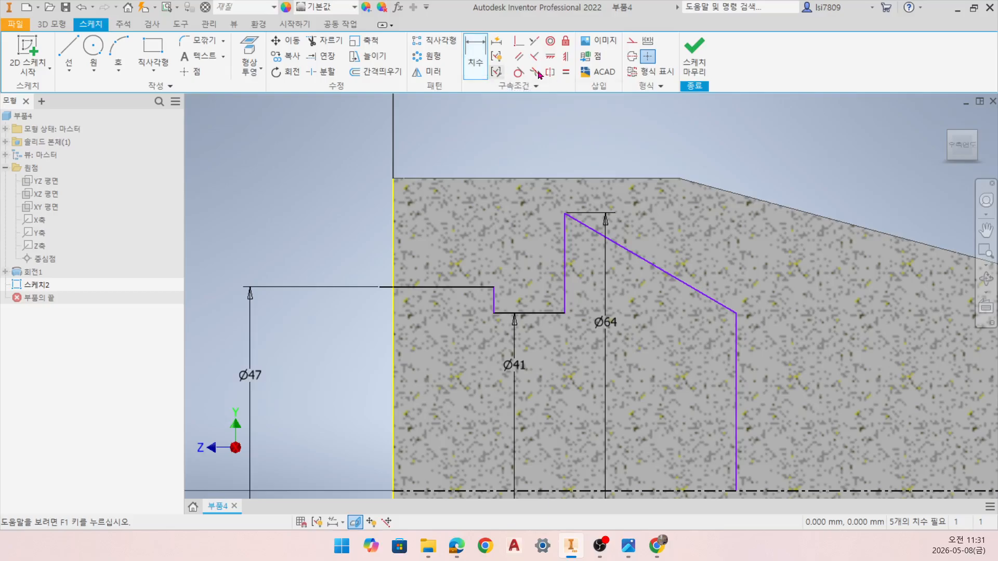
{"action": "left_click", "coordinate": [518, 56]}
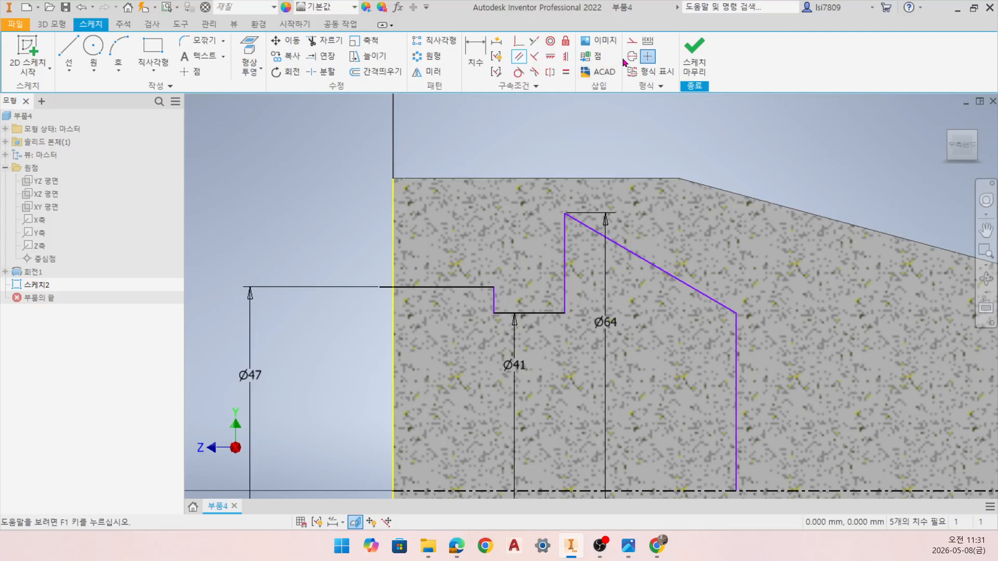
{"action": "left_click", "coordinate": [632, 40]}
{"action": "left_click", "coordinate": [251, 49]}
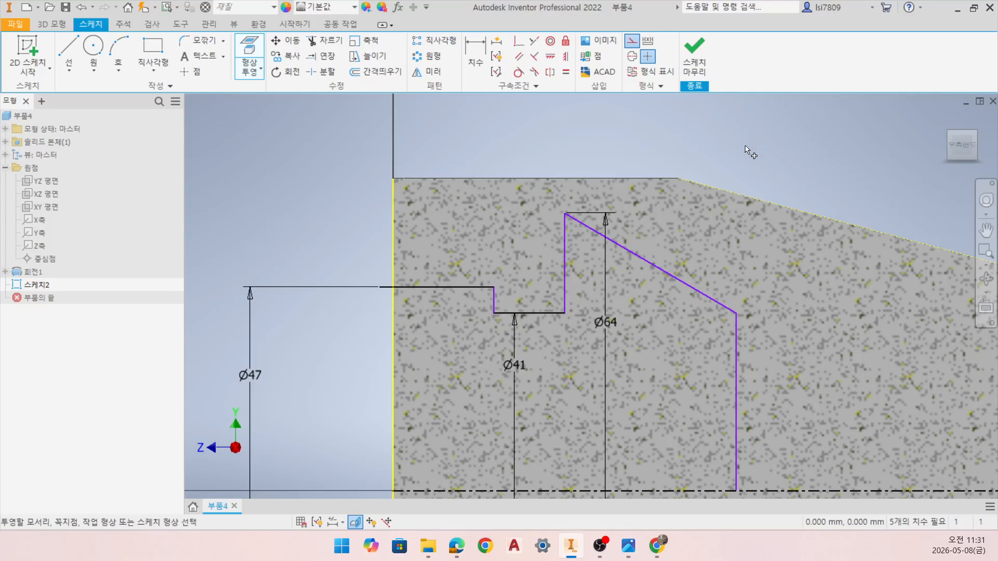
{"action": "left_click", "coordinate": [632, 41]}
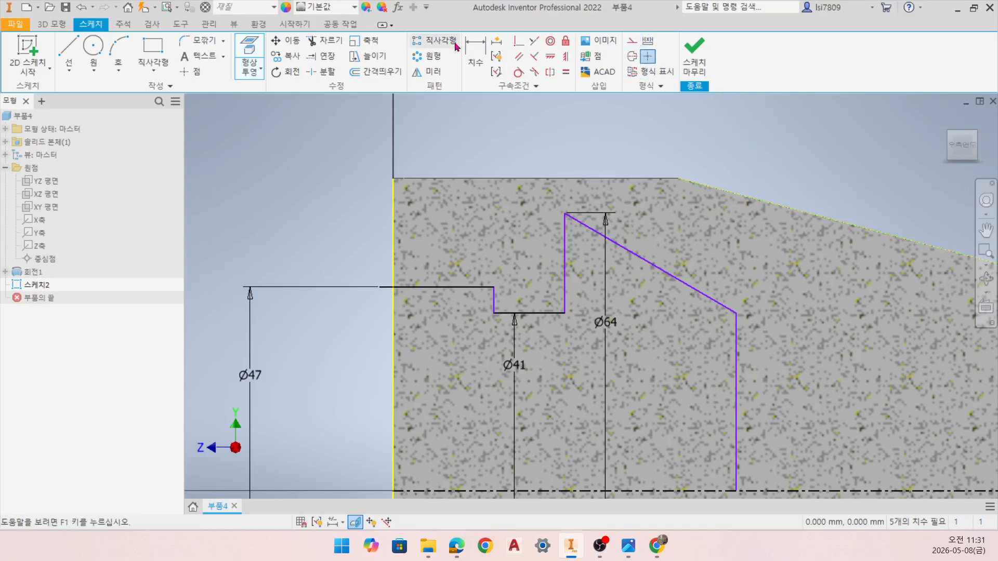
{"action": "left_click", "coordinate": [475, 57]}
{"action": "left_click", "coordinate": [720, 304]}
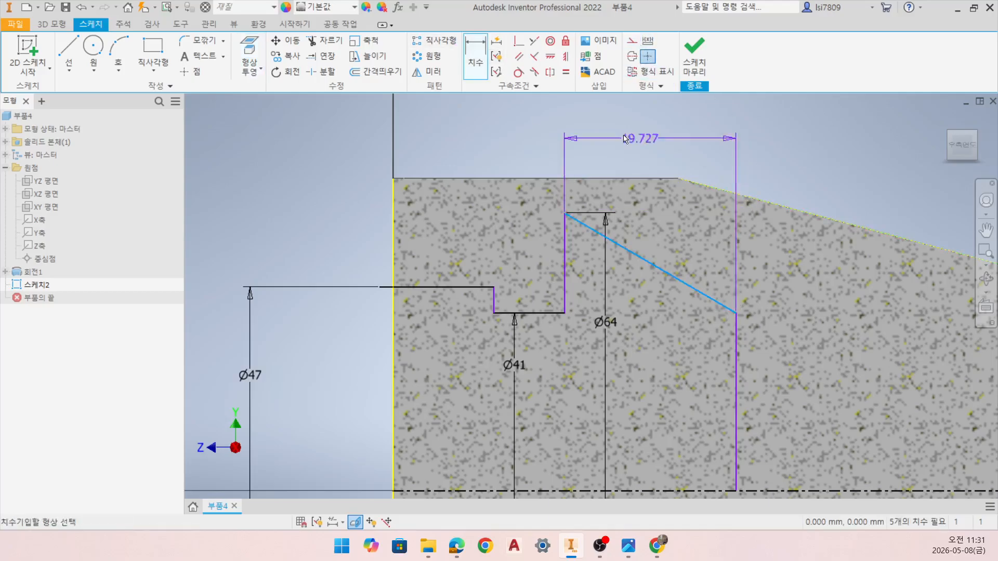
{"action": "key", "text": "Escape"}
- Constrain the profile's sloping line parallel to the projected sloping edge of the solid
{"action": "left_click", "coordinate": [519, 57]}
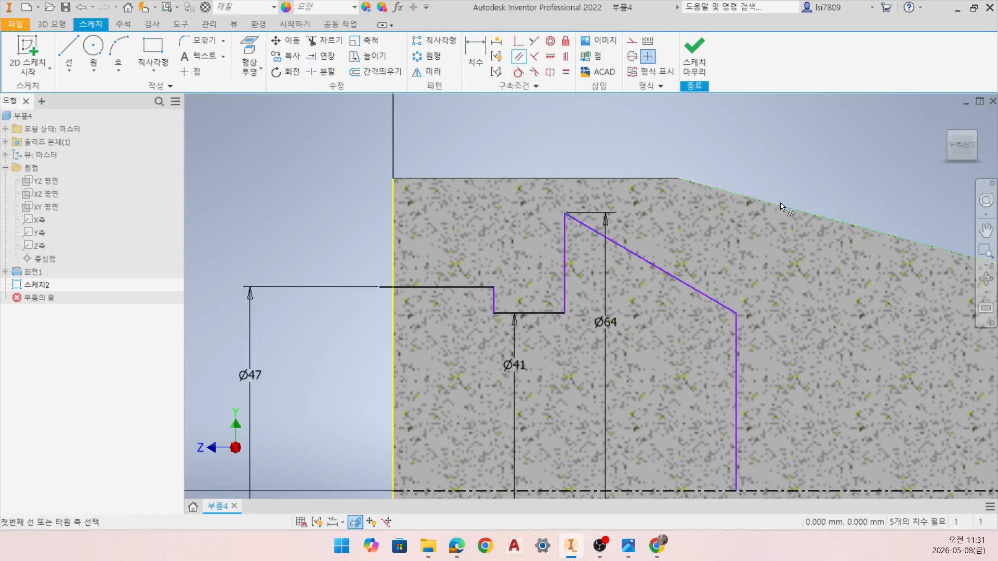
{"action": "left_click", "coordinate": [780, 204]}
{"action": "left_click", "coordinate": [669, 274]}
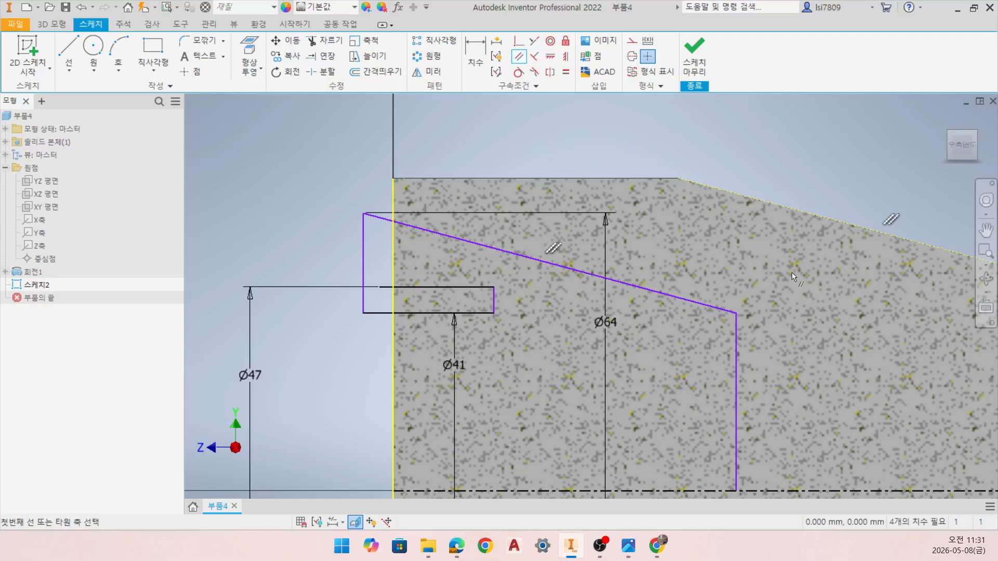
- Move the profile's upper vertical line into the solid and apply a horizontal constraint to the slanted closing line at the profile's end
{"action": "key", "text": "Escape"}
{"action": "left_click_drag", "start_coordinate": [364, 263], "coordinate": [518, 277]}
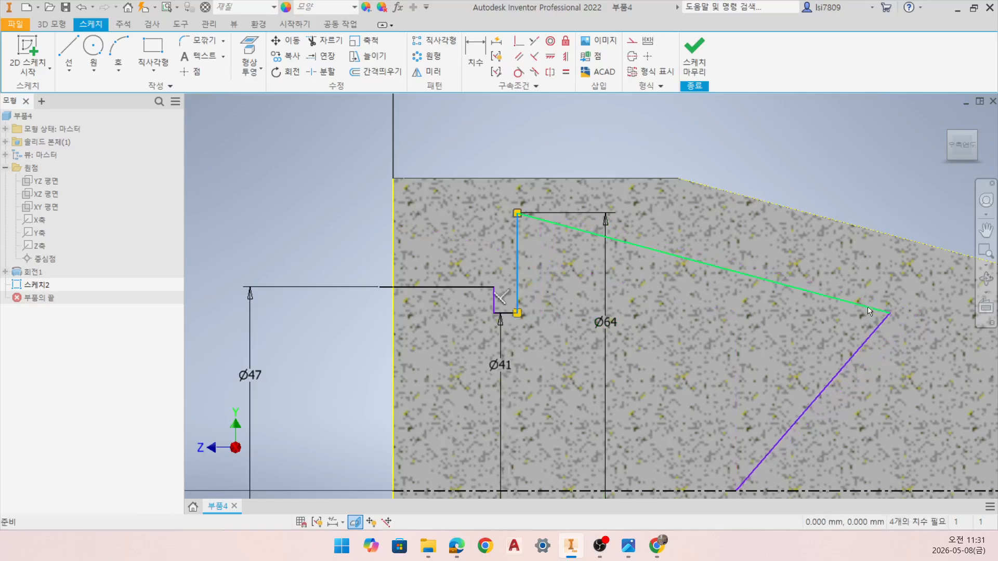
{"action": "middle_click_drag", "start_coordinate": [820, 374], "coordinate": [767, 345]}
{"action": "left_click", "coordinate": [551, 58]}
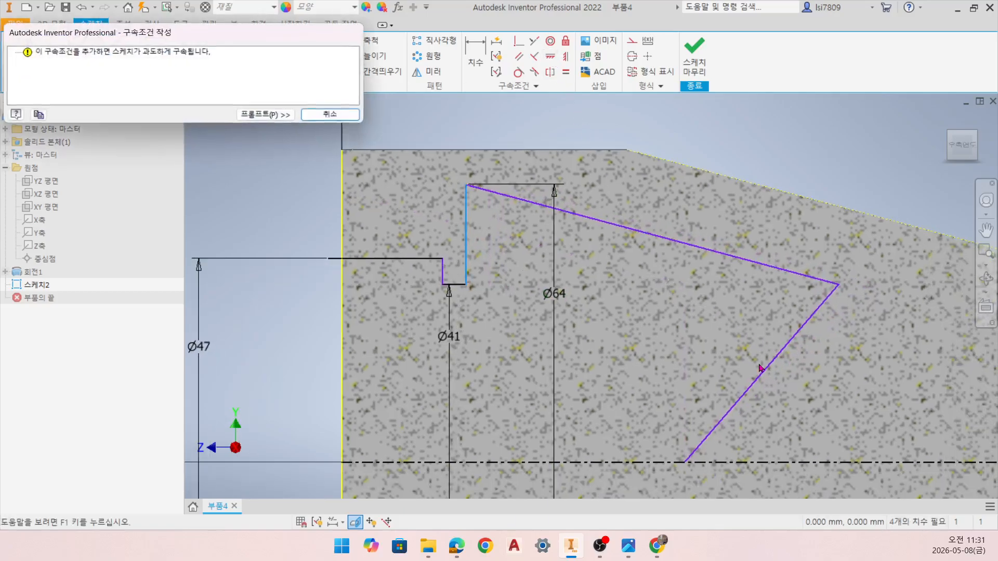
{"action": "key", "text": "Escape"}
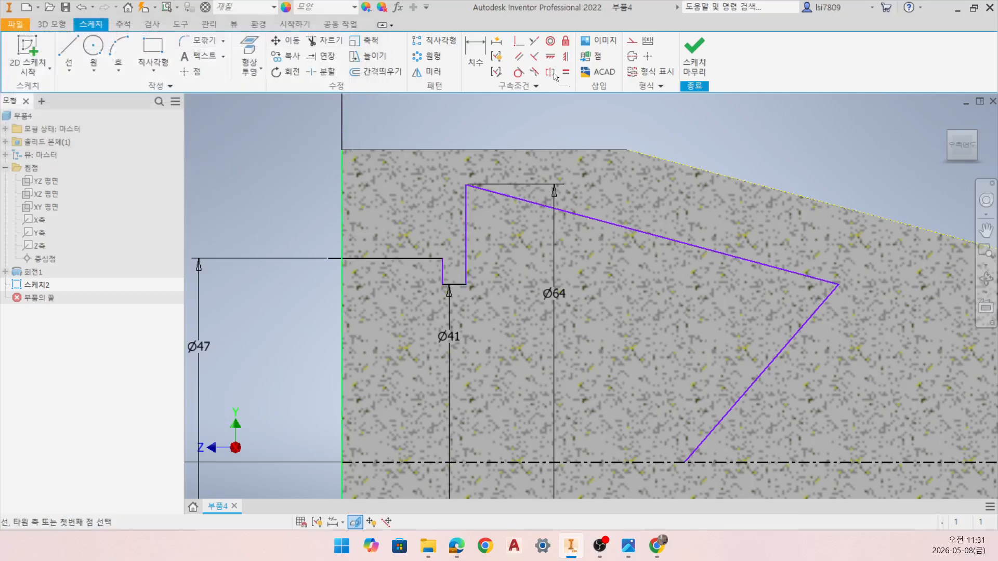
{"action": "left_click", "coordinate": [706, 441]}
{"action": "key", "text": "Escape"}
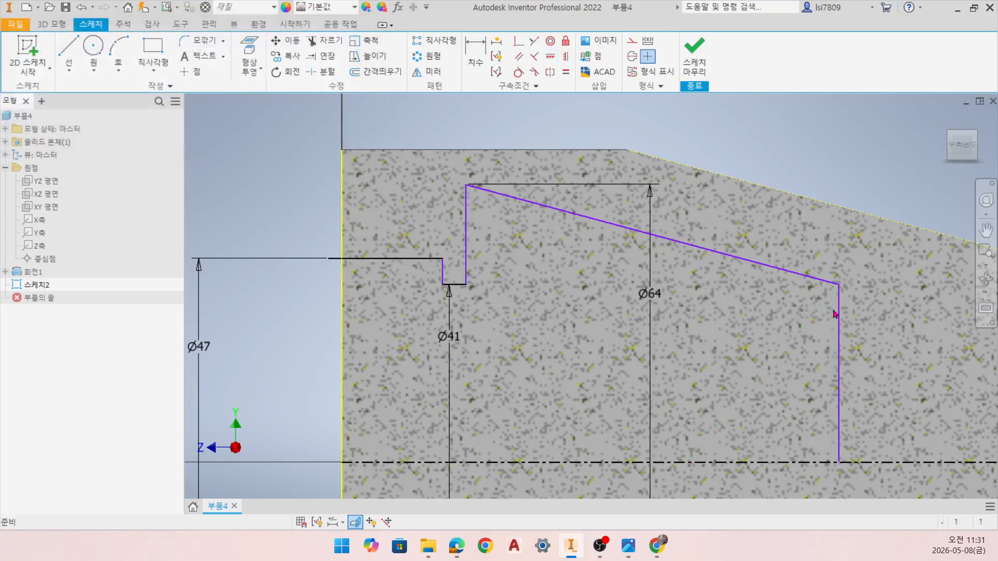
- Shift the profile's end line away from the face and try to dimension the distance between the two long vertical lines
{"action": "left_click_drag", "start_coordinate": [838, 308], "coordinate": [918, 324]}
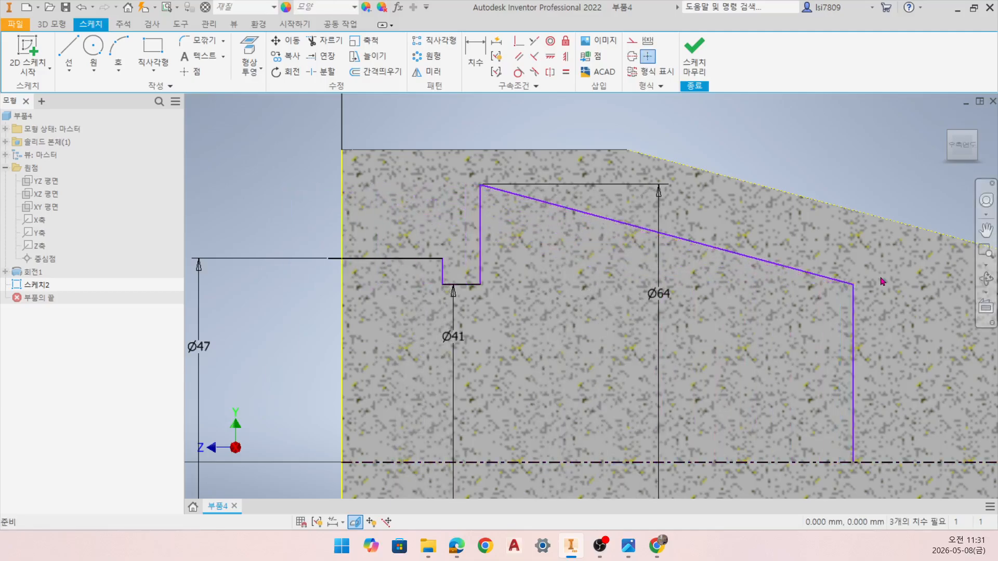
{"action": "left_click", "coordinate": [475, 58]}
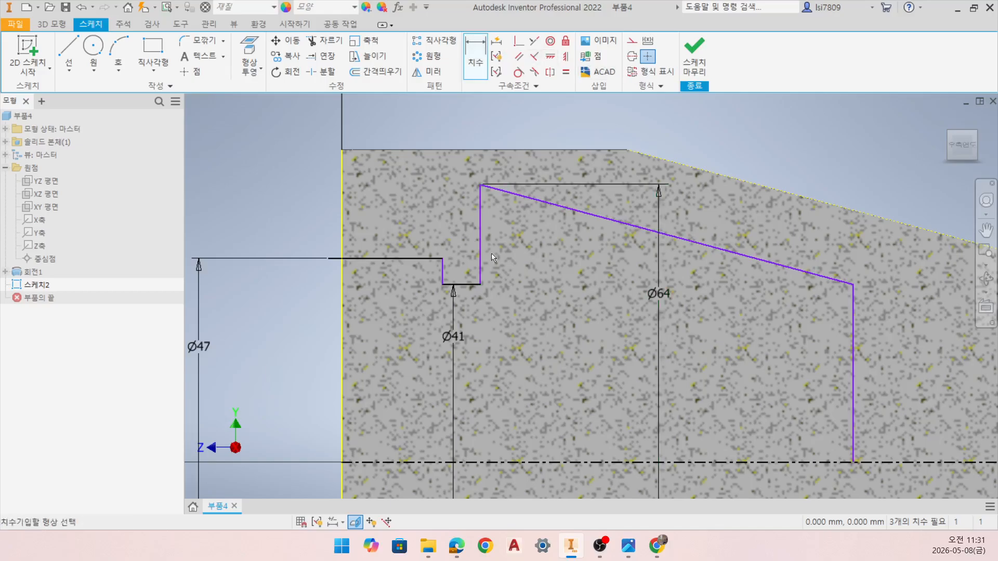
{"action": "left_click", "coordinate": [482, 271]}
{"action": "left_click", "coordinate": [853, 320]}
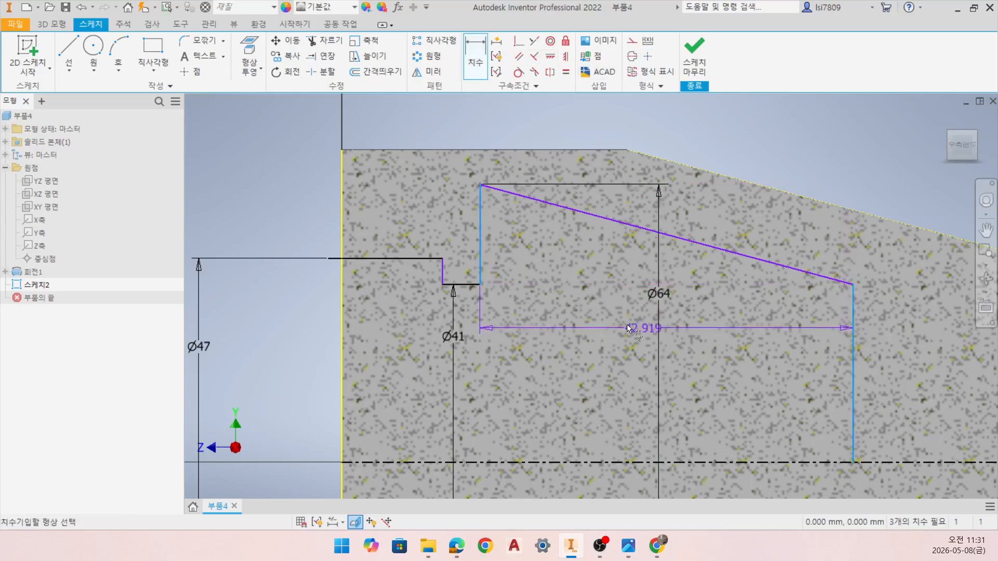
{"action": "left_click", "coordinate": [598, 336]}
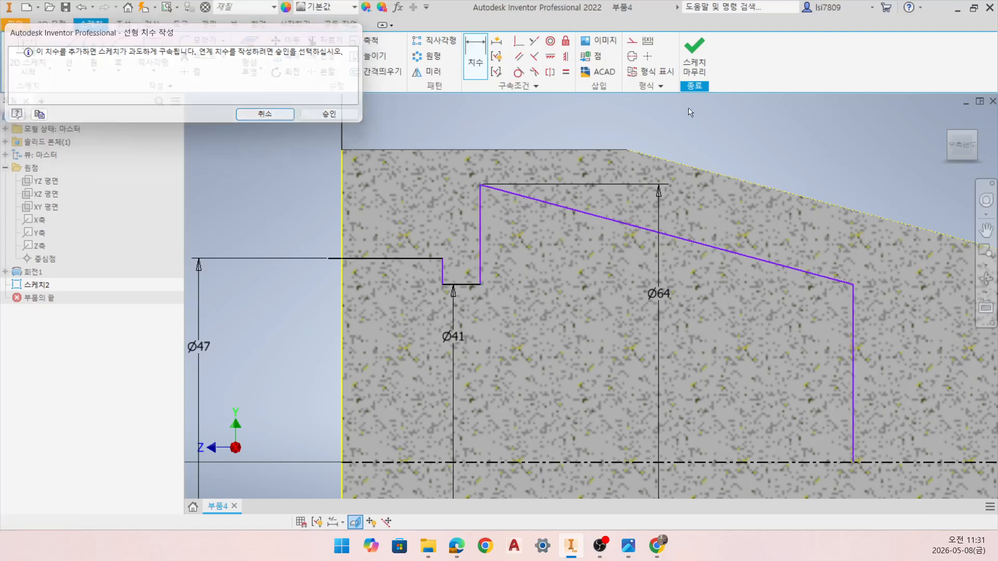
{"action": "key", "text": "Escape"}
{"action": "left_click", "coordinate": [479, 269]}
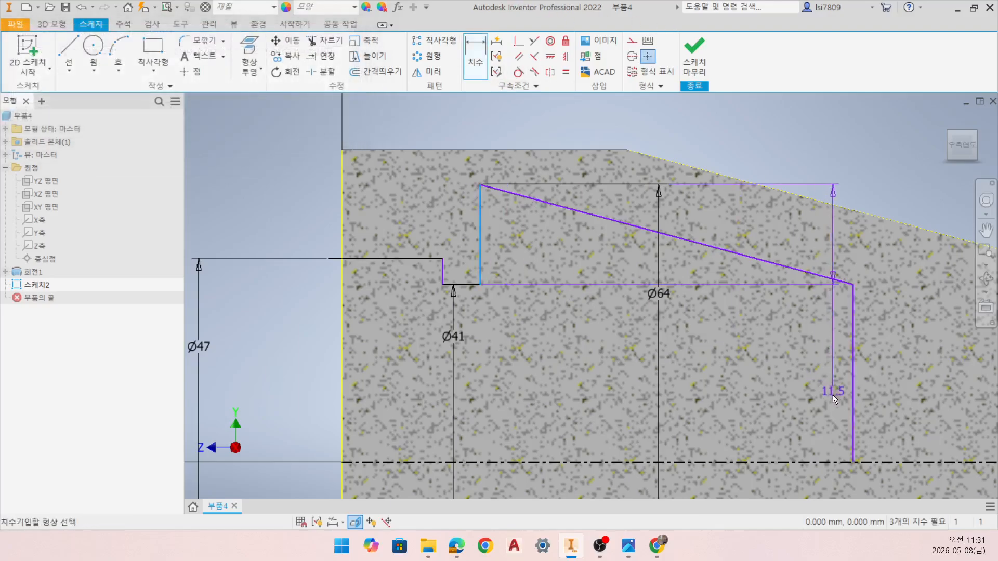
{"action": "left_click", "coordinate": [853, 422]}
{"action": "left_click", "coordinate": [597, 432]}
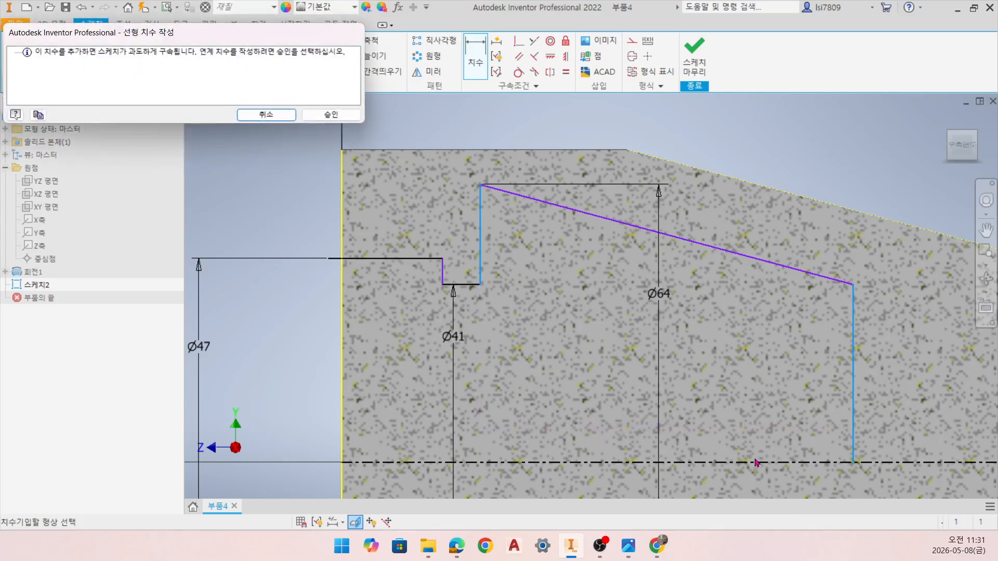
{"action": "key", "text": "Escape"}
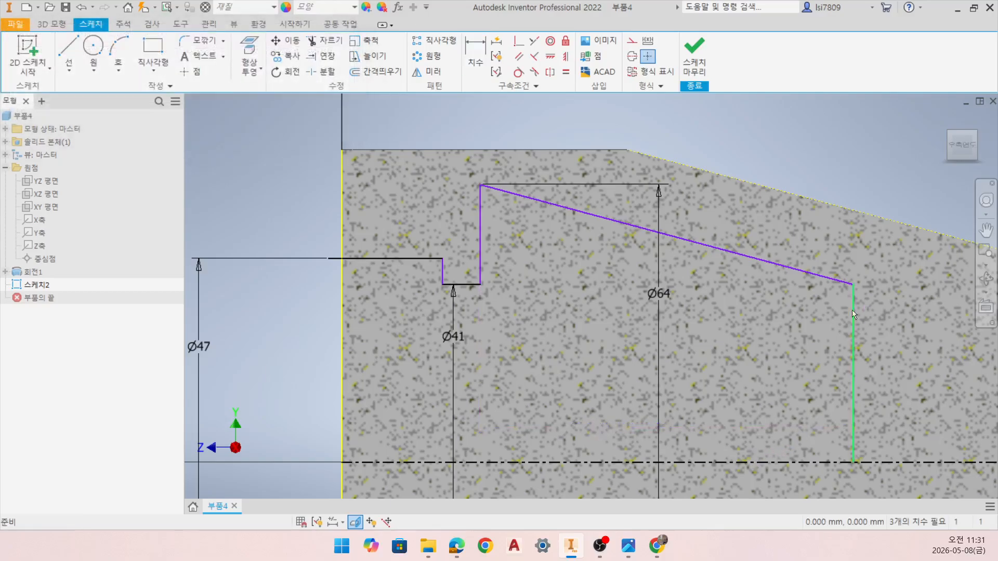
- Try repositioning the profile's end line, then undo these moves together with the earlier horizontal and parallel constraints
{"action": "left_click_drag", "start_coordinate": [852, 335], "coordinate": [638, 316]}
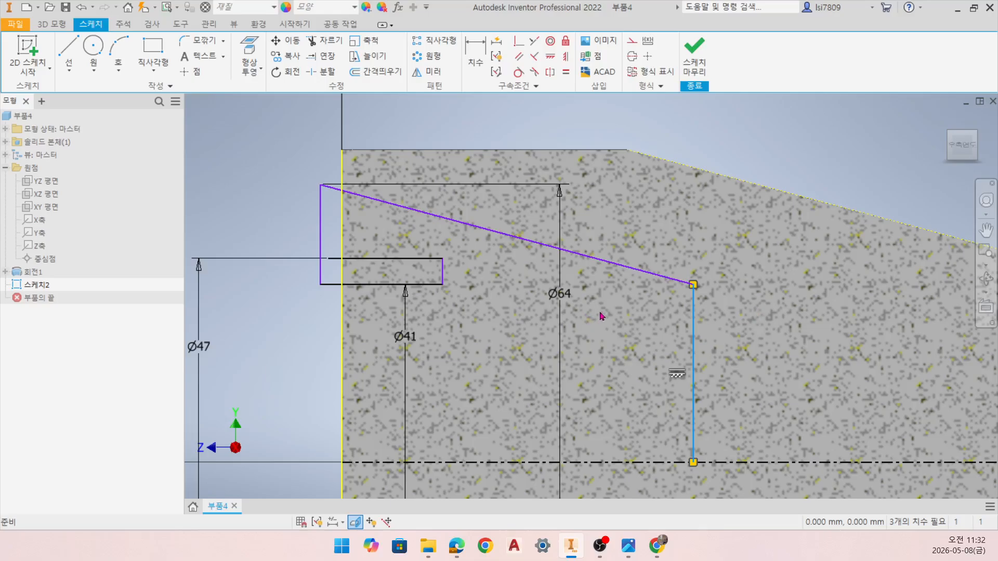
{"action": "key", "text": "ctrl+z"}
{"action": "mouse_move", "coordinate": [854, 286]}
{"action": "left_mouse_down"}
{"action": "mouse_move", "coordinate": [832, 286]}
{"action": "mouse_move", "coordinate": [918, 284]}
{"action": "left_mouse_up"}
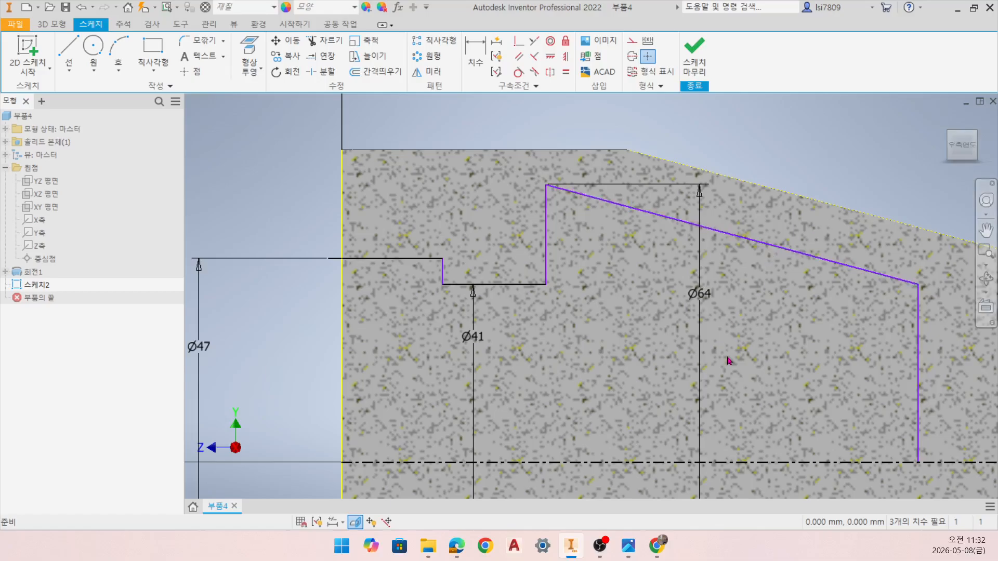
{"action": "middle_click_drag", "start_coordinate": [726, 356], "coordinate": [646, 374]}
{"action": "key", "text": "ctrl+z"}
{"action": "key", "text": "ctrl+z"}
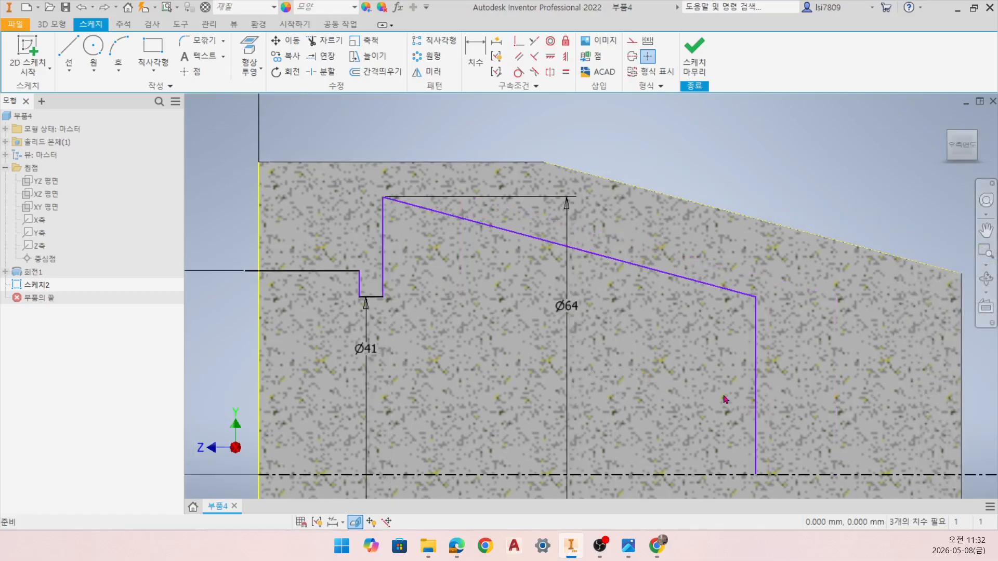
{"action": "key", "text": "ctrl+z"}
{"action": "key", "text": "ctrl+z"}
{"action": "key", "text": "ctrl+z"}
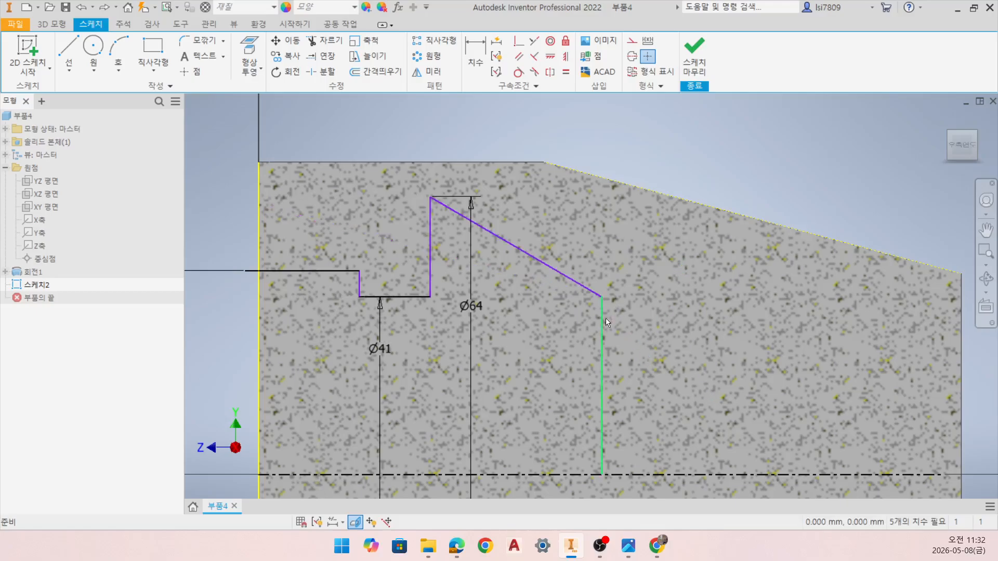
- Dimension the distance between the vertical lines at both ends of the sloping line as 32 mm
{"action": "key", "text": "d"}
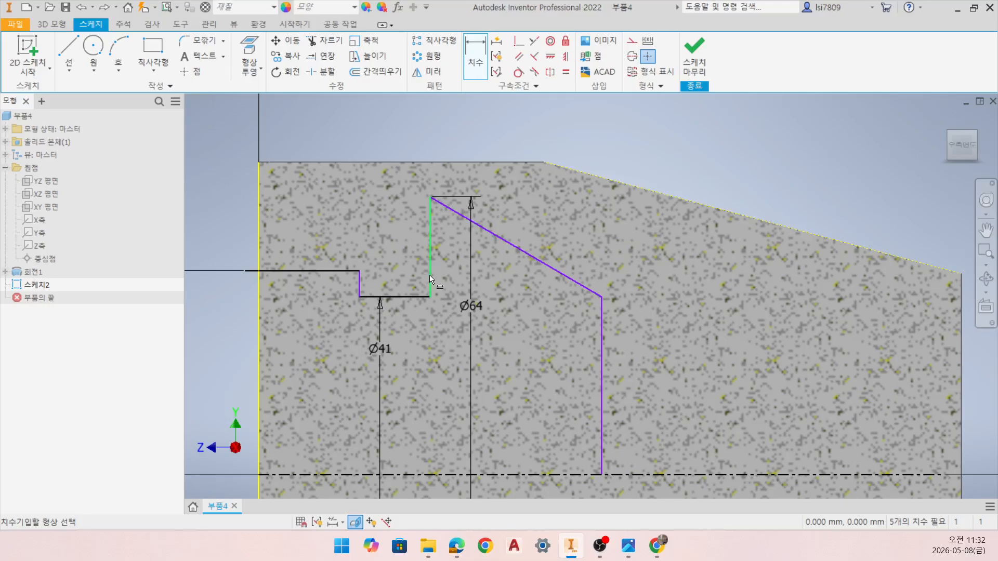
{"action": "left_click", "coordinate": [430, 276]}
{"action": "left_click", "coordinate": [602, 403]}
{"action": "left_click", "coordinate": [559, 439]}
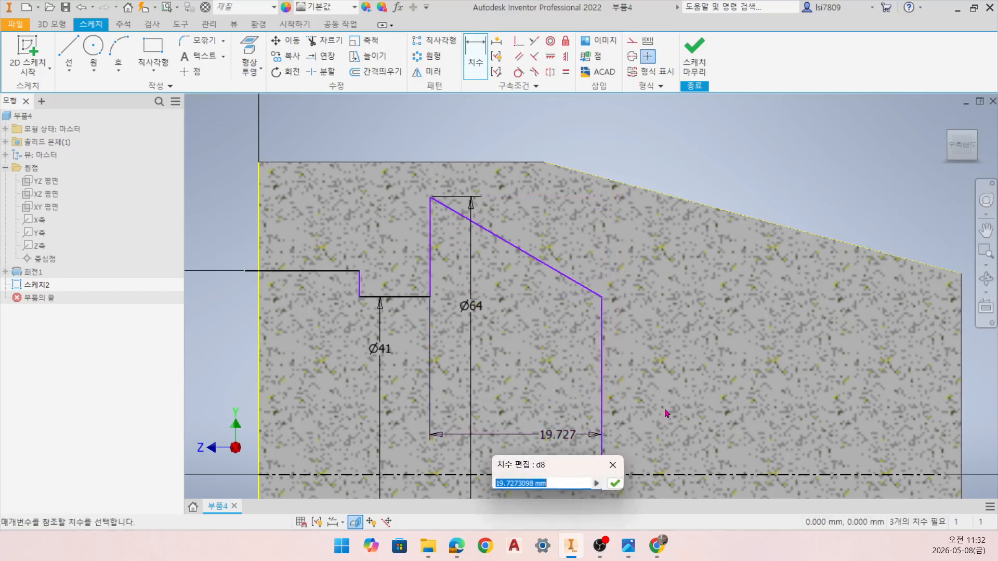
{"action": "type", "text": "32"}
{"action": "key", "text": "Return"}
{"action": "key", "text": "Escape"}
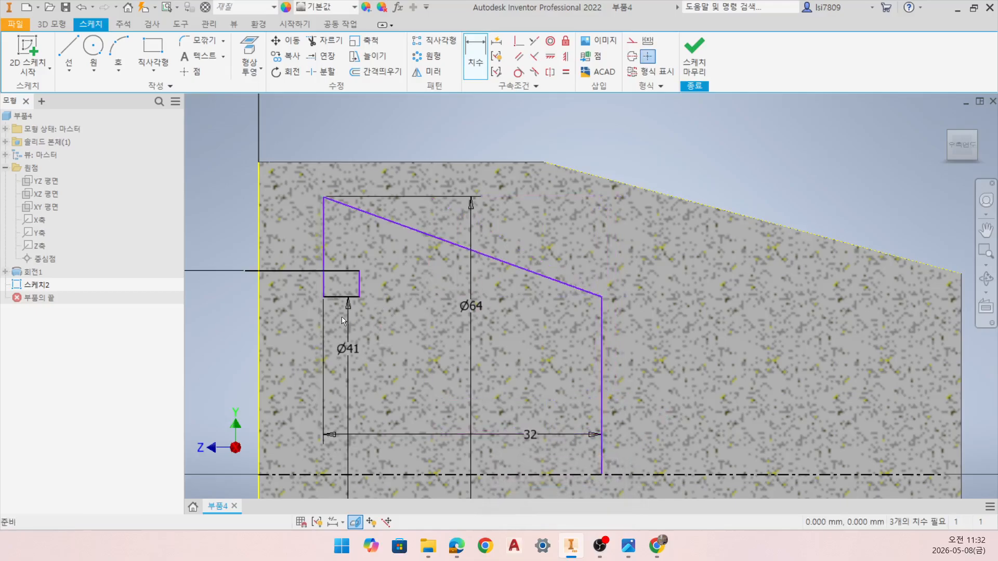
- Move the vertical line at the slope's start past the step and dimension it 25 mm from the solid's projected end face
{"action": "left_click_drag", "start_coordinate": [325, 287], "coordinate": [403, 287]}
{"action": "left_click", "coordinate": [564, 320]}
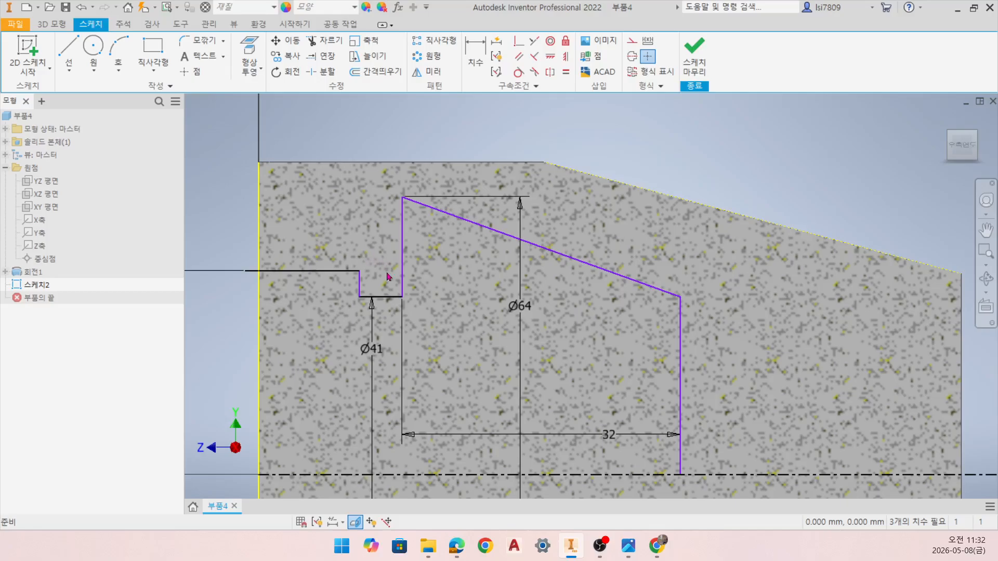
{"action": "key", "text": "d"}
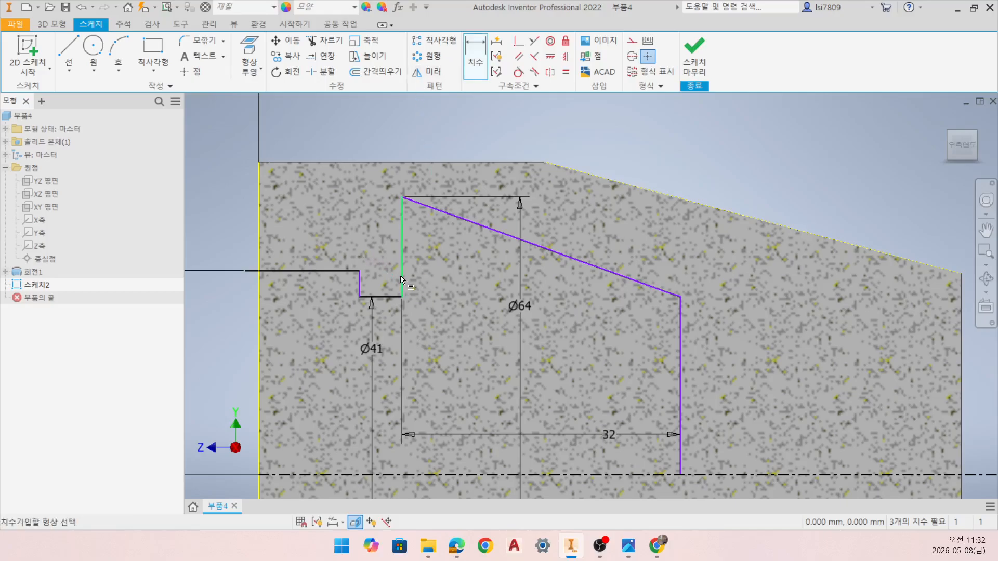
{"action": "left_click", "coordinate": [403, 260]}
{"action": "left_click", "coordinate": [259, 310]}
{"action": "left_click", "coordinate": [322, 218]}
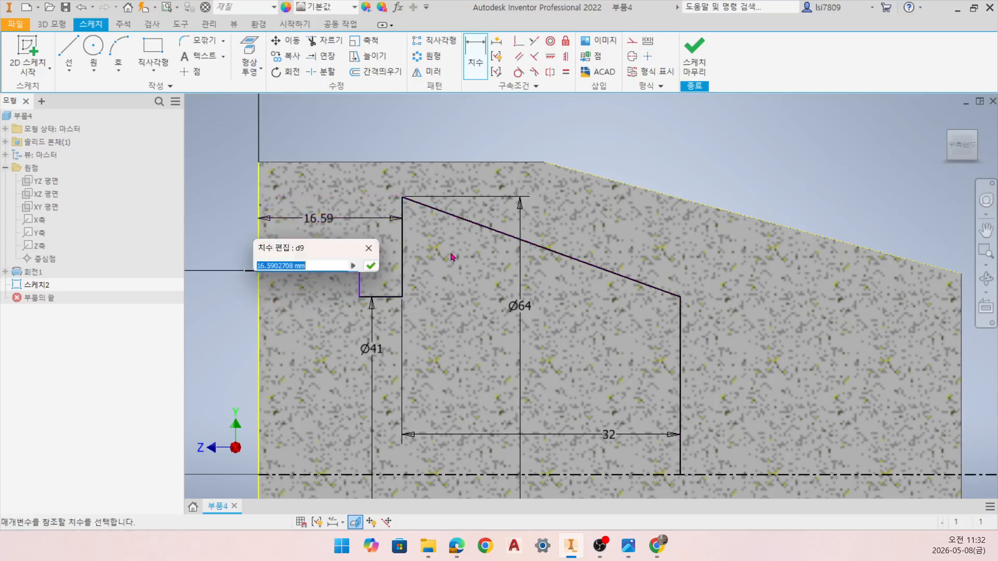
{"action": "type", "text": "25"}
{"action": "key", "text": "Return"}
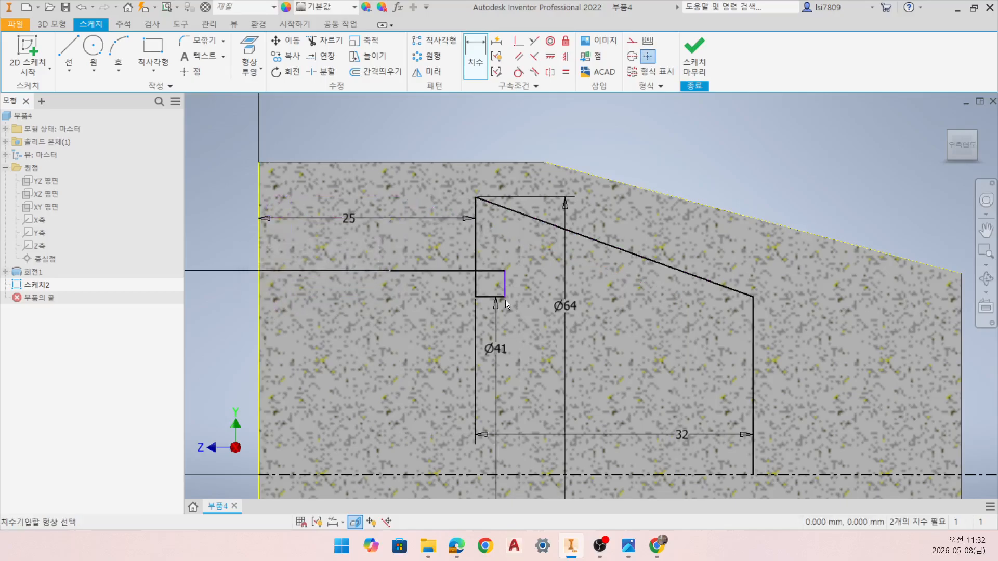
{"action": "key", "text": "Escape"}
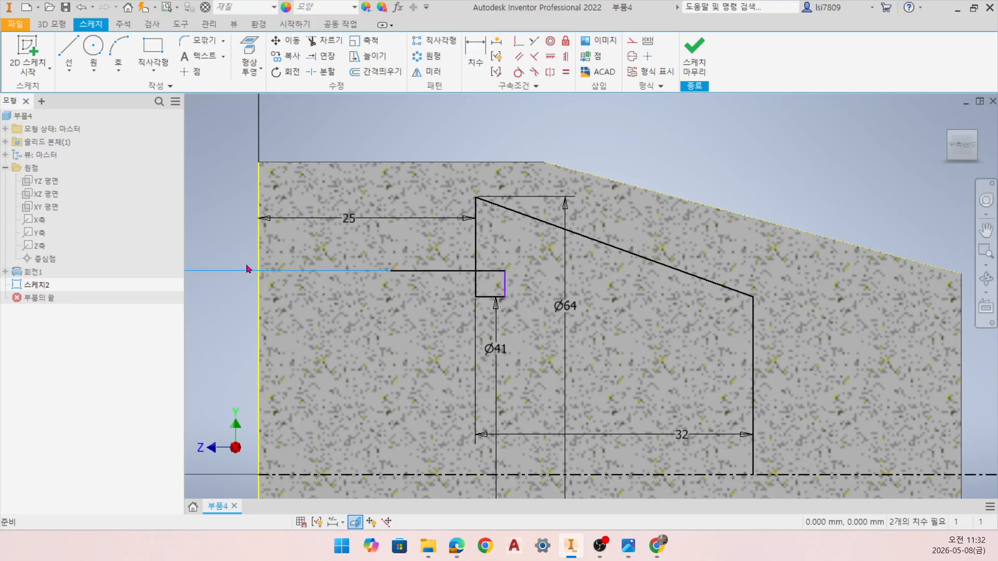
- Extend the bore line outside the solid's end face and dimension the short step line 17 mm from that face
{"action": "left_click_drag", "start_coordinate": [391, 271], "coordinate": [208, 270]}
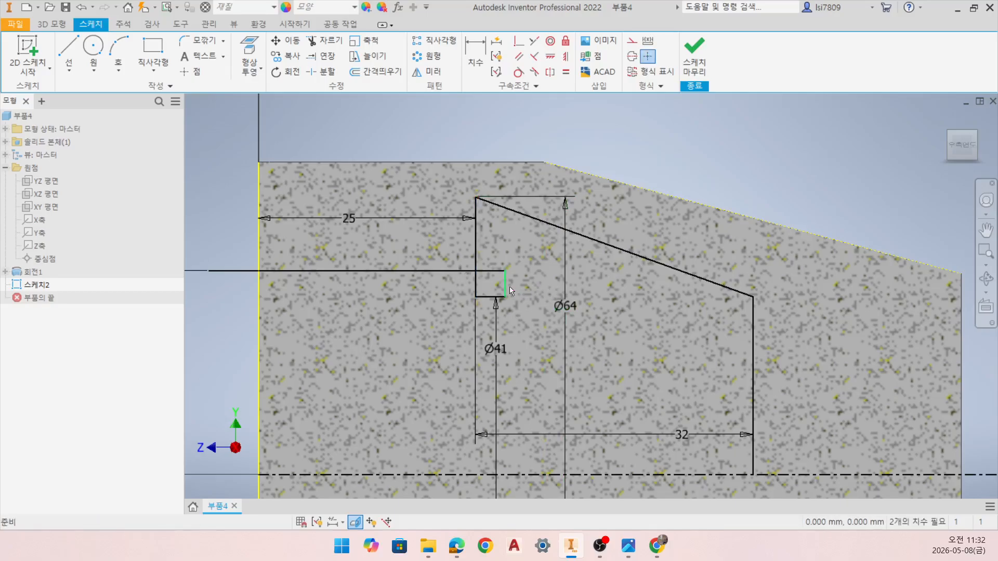
{"action": "left_click_drag", "start_coordinate": [509, 291], "coordinate": [436, 291]}
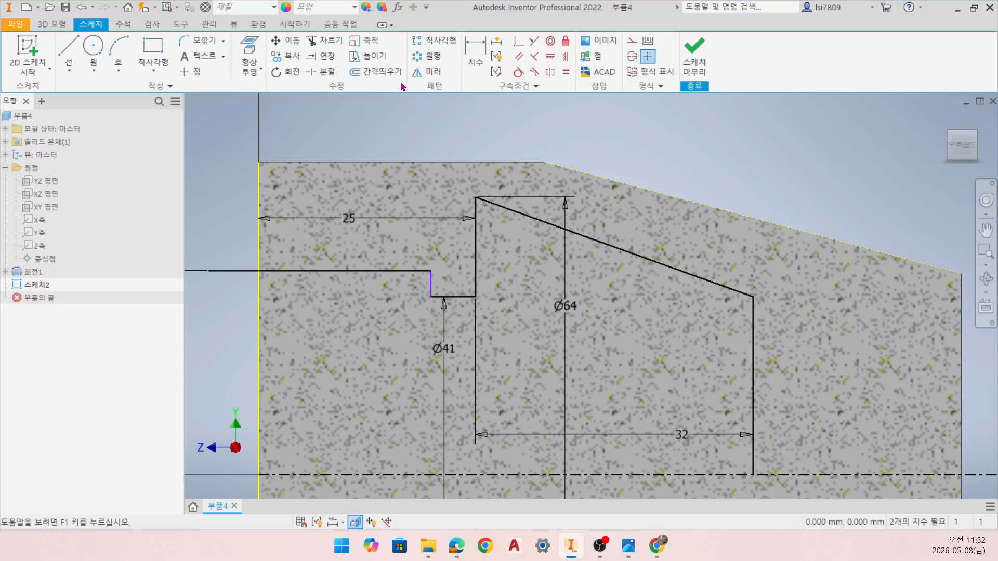
{"action": "left_click", "coordinate": [467, 61]}
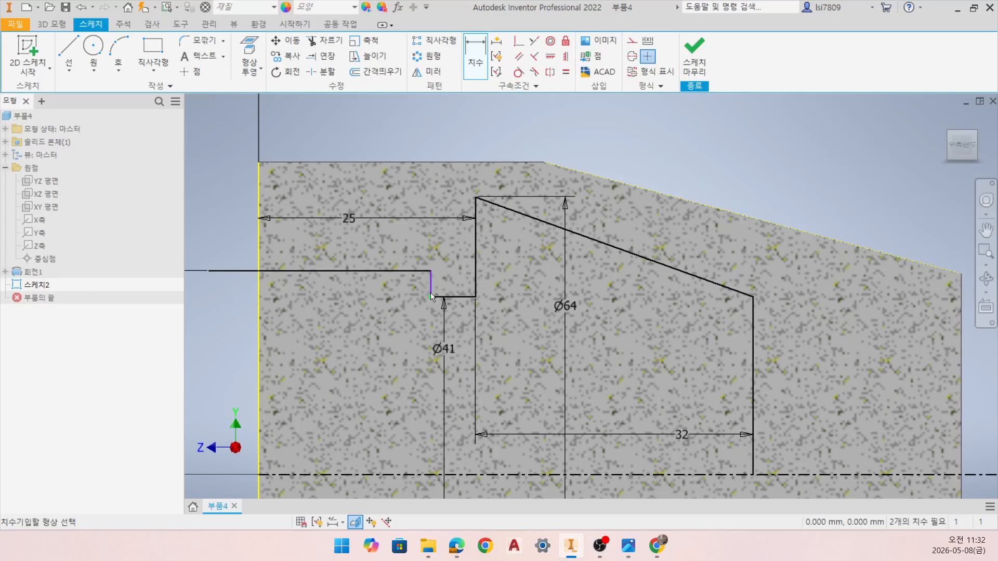
{"action": "left_click", "coordinate": [260, 301]}
{"action": "left_click", "coordinate": [430, 283]}
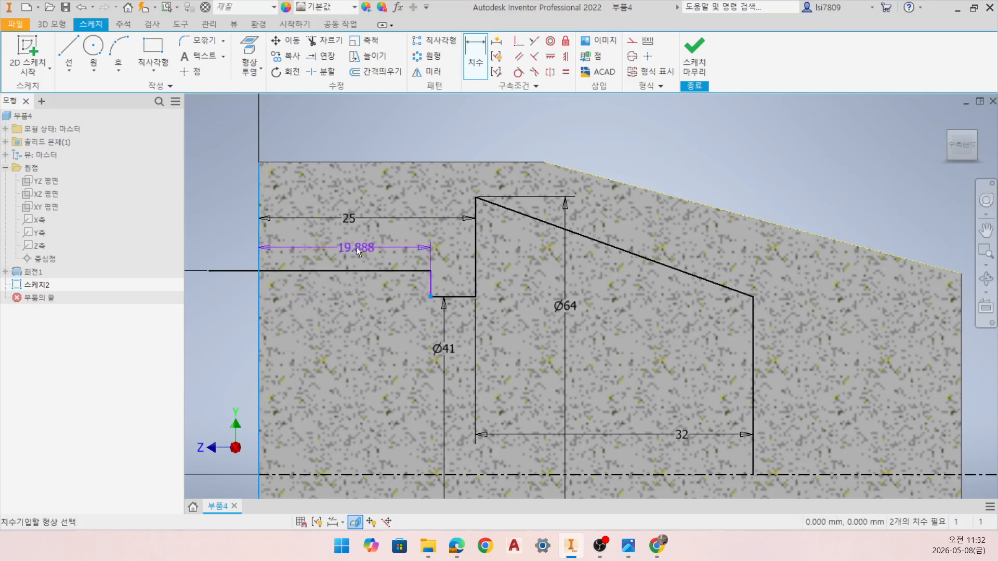
{"action": "left_click", "coordinate": [364, 247]}
{"action": "type", "text": "17"}
{"action": "key", "text": "Return"}
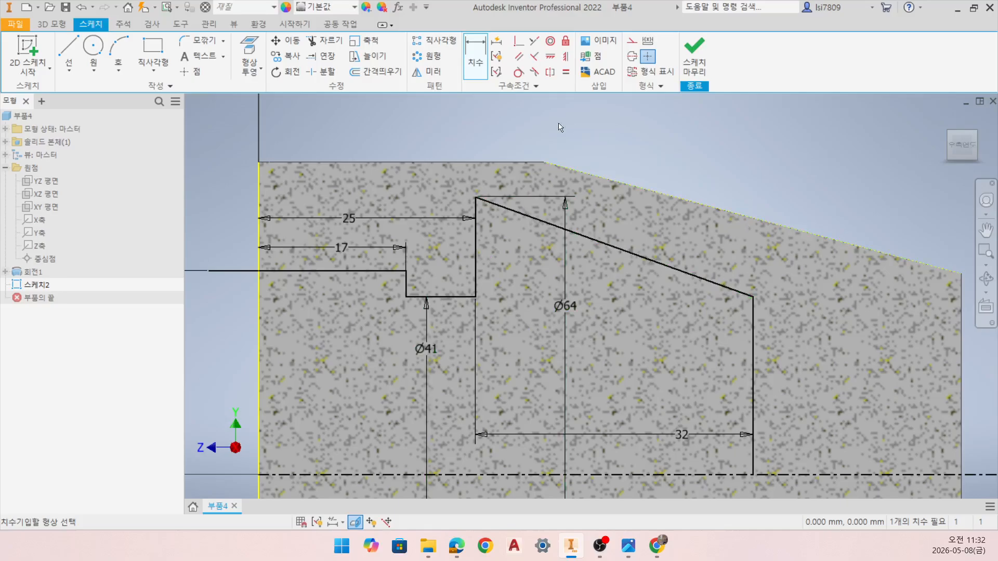
- Try to constrain the dimensioned sloping line parallel to the solid's projected sloping edge
{"action": "left_click", "coordinate": [518, 56]}
{"action": "left_click", "coordinate": [643, 190]}
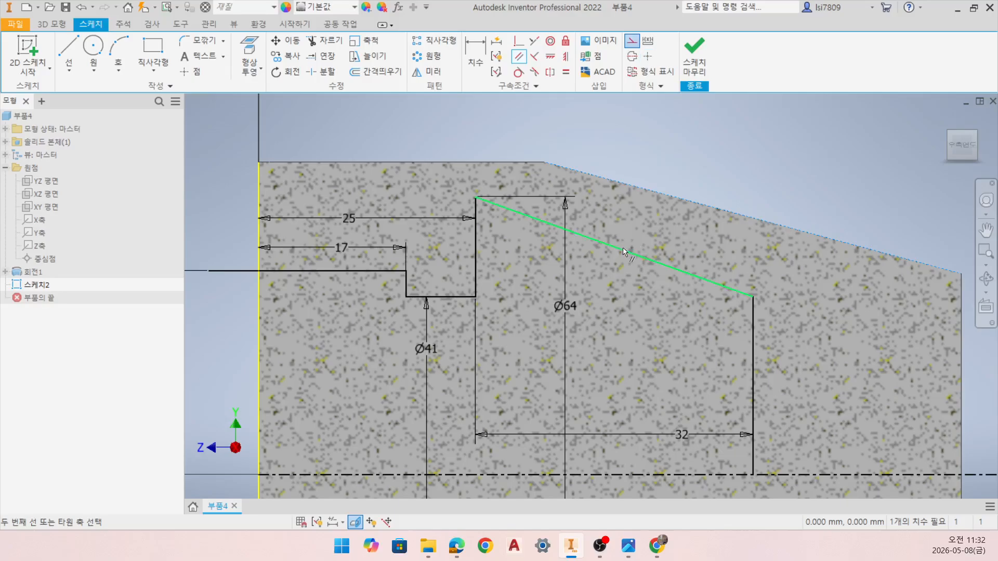
{"action": "left_click", "coordinate": [626, 252]}
{"action": "key", "text": "Escape"}
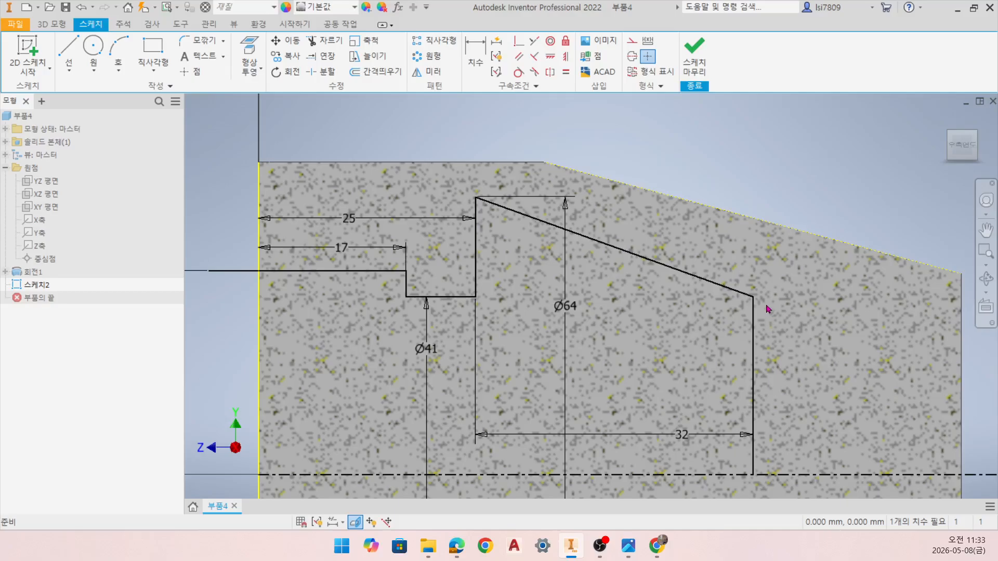
- Delete the vertical line connecting the sloping line's lower end to the centerline
{"action": "scroll", "coordinate": [727, 329], "scroll_direction": "down", "scroll_amount": 4}
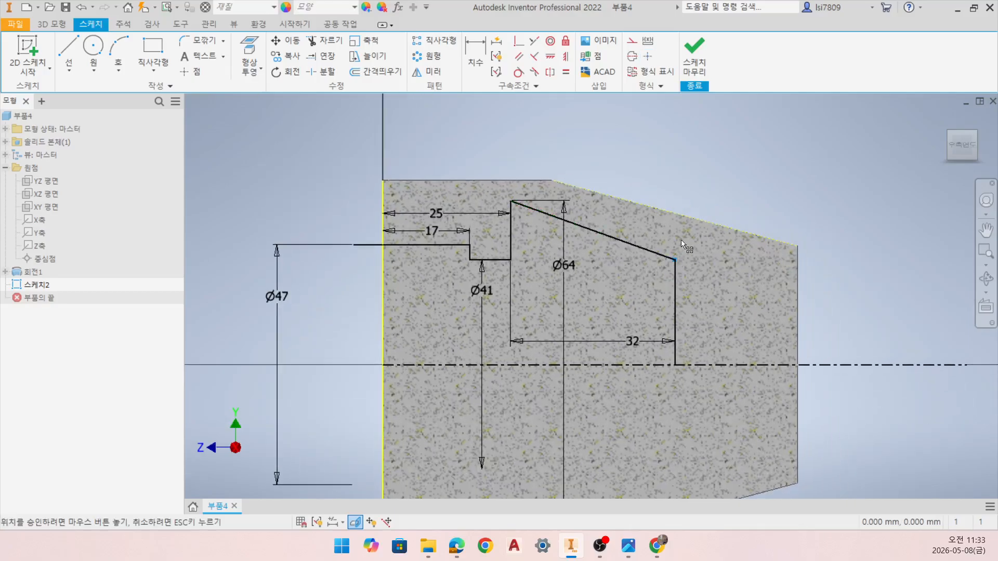
{"action": "left_click", "coordinate": [676, 285]}
{"action": "key", "text": "Delete"}
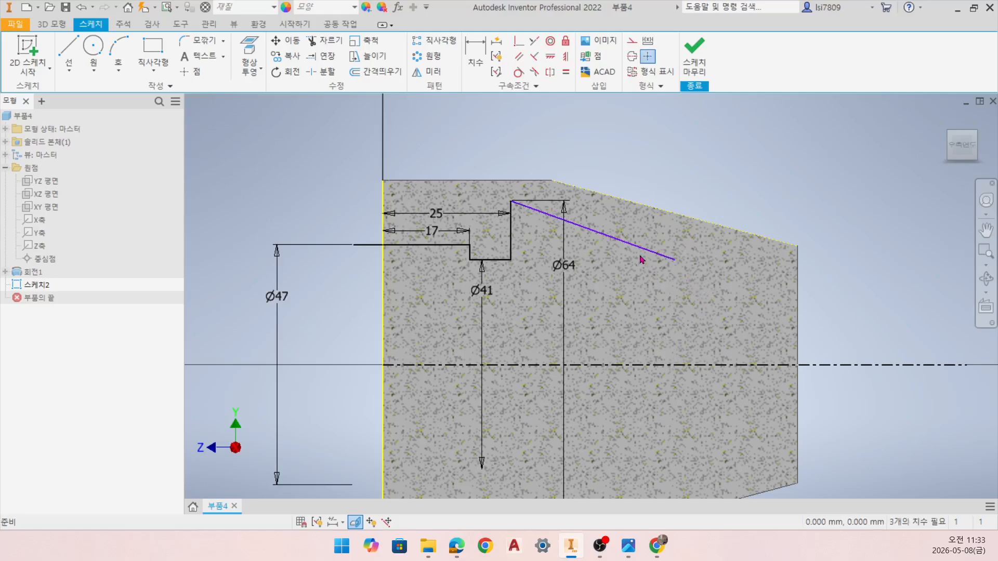
- Constrain the open-ended sloping line parallel to the solid's projected sloping edge
{"action": "left_click", "coordinate": [642, 252]}
{"action": "left_click", "coordinate": [519, 57]}
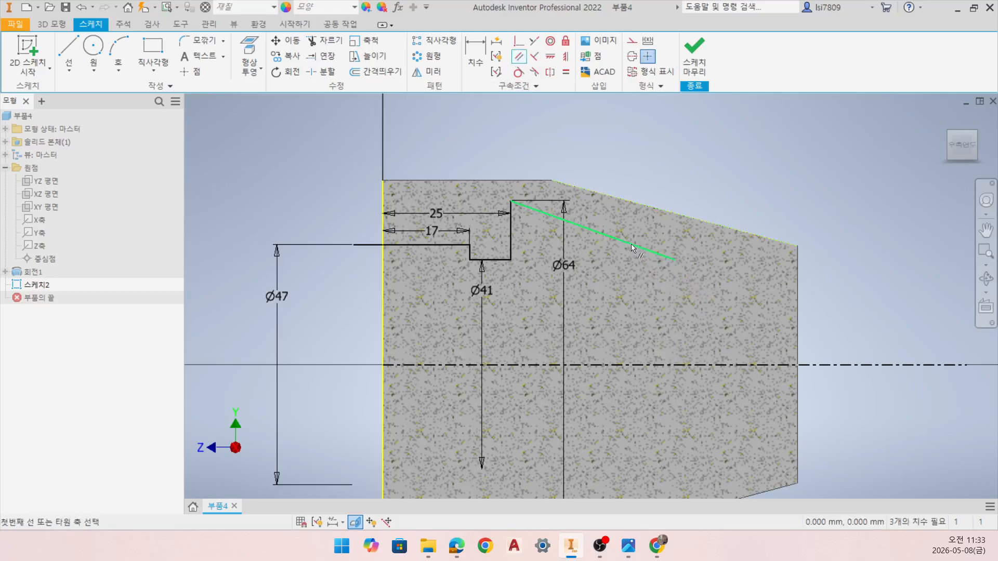
{"action": "left_click", "coordinate": [613, 237]}
{"action": "left_click", "coordinate": [638, 204]}
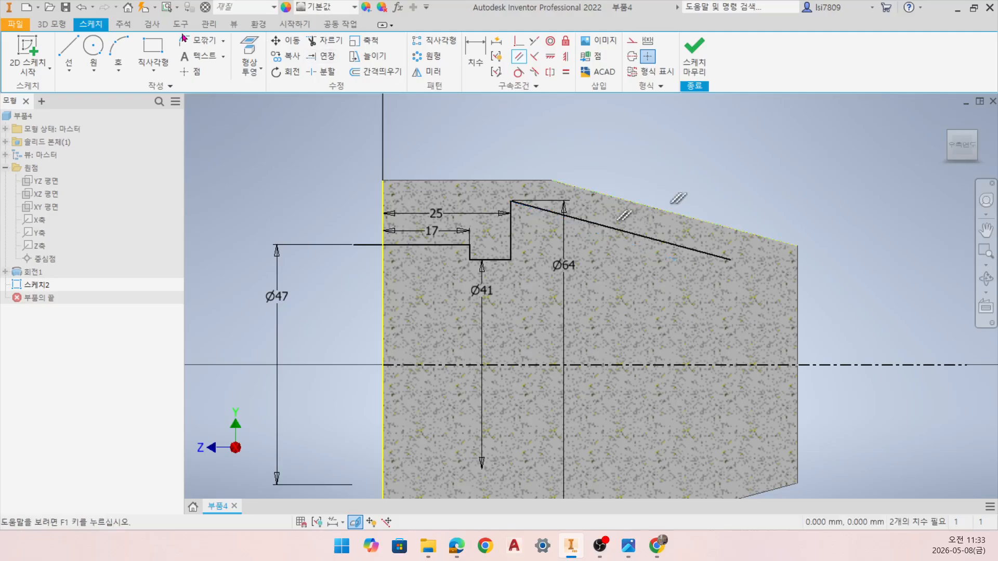
- Draw a vertical line crossing the sloping line and the centerline, trimming the excess of both lines so it ends at each
{"action": "left_click", "coordinate": [68, 50]}
{"action": "left_click", "coordinate": [632, 223]}
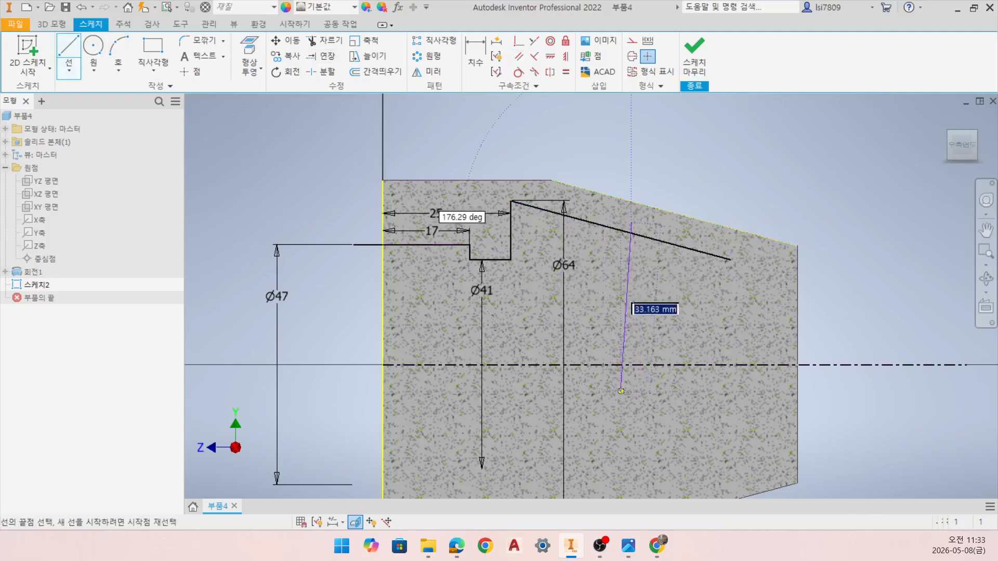
{"action": "left_click", "coordinate": [326, 40]}
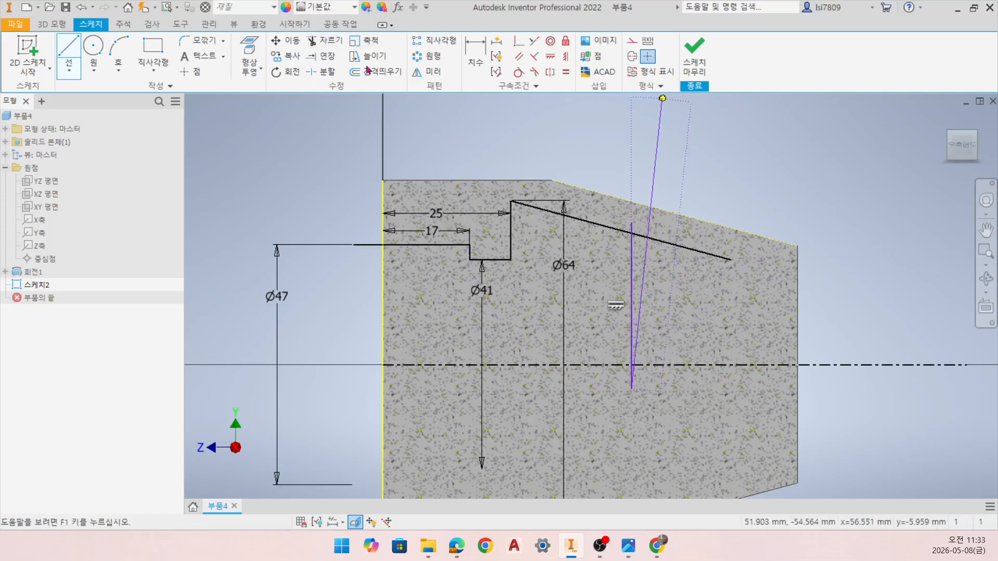
{"action": "left_click", "coordinate": [633, 231]}
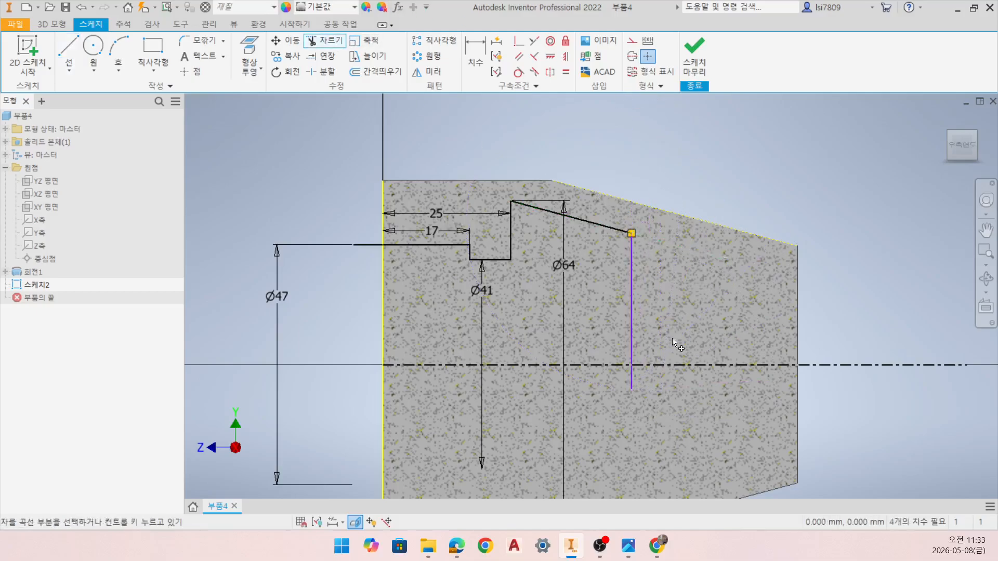
{"action": "left_click", "coordinate": [632, 380]}
- Dimension the new vertical line 32 mm from the vertical step line at the sloping line's upper end
{"action": "left_click", "coordinate": [475, 59]}
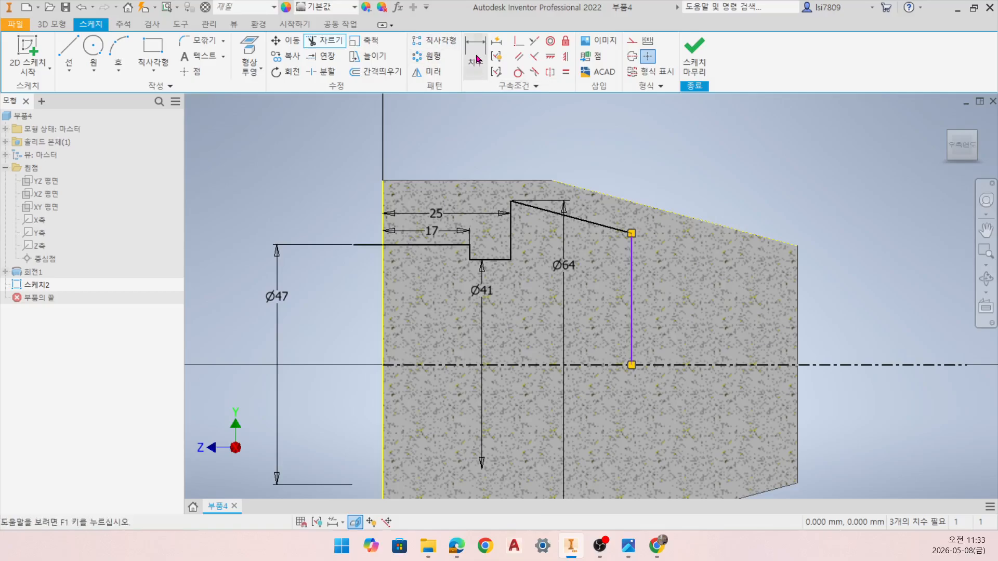
{"action": "left_click", "coordinate": [509, 252]}
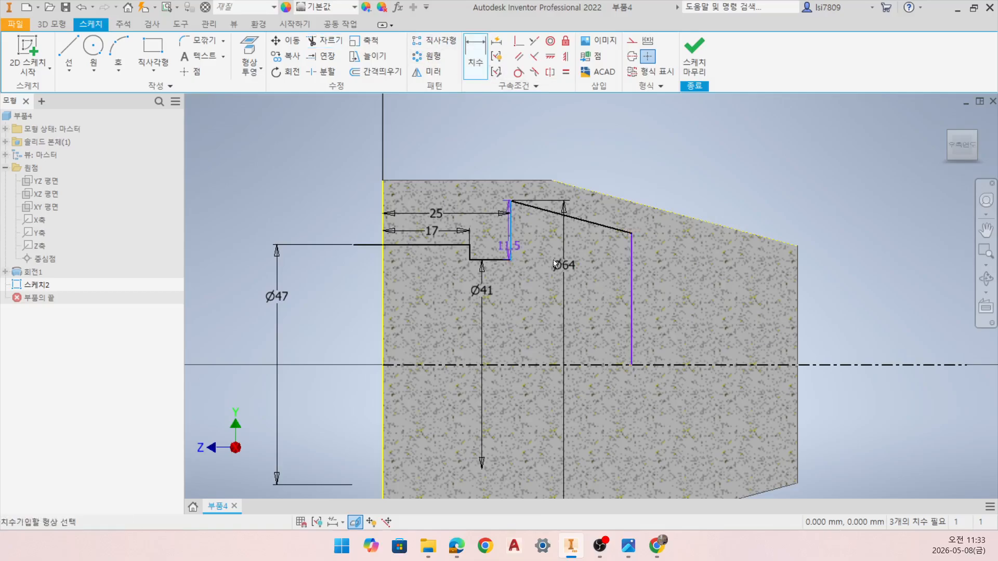
{"action": "left_click", "coordinate": [632, 283]}
{"action": "left_click", "coordinate": [603, 313]}
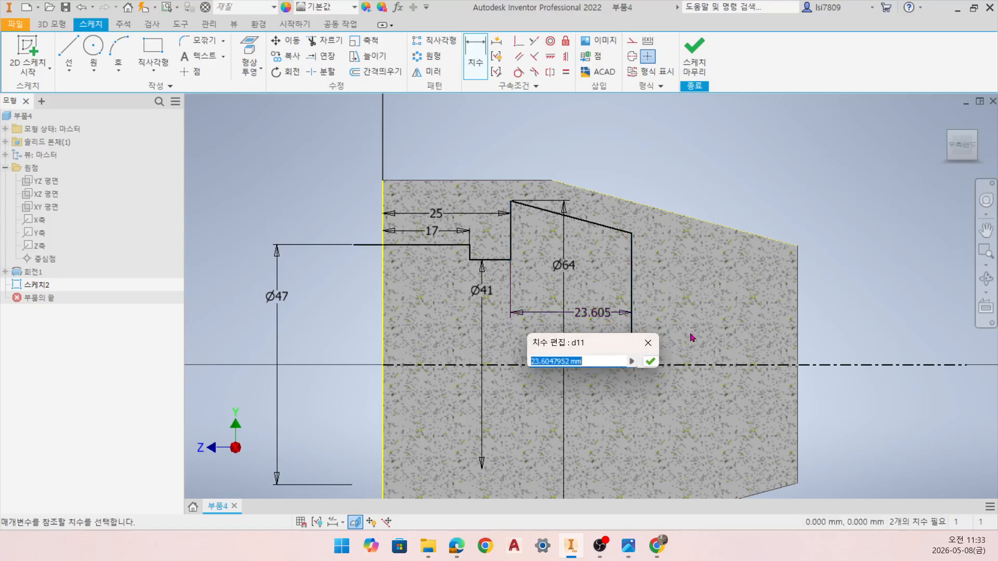
{"action": "type", "text": "32"}
{"action": "key", "text": "Return"}
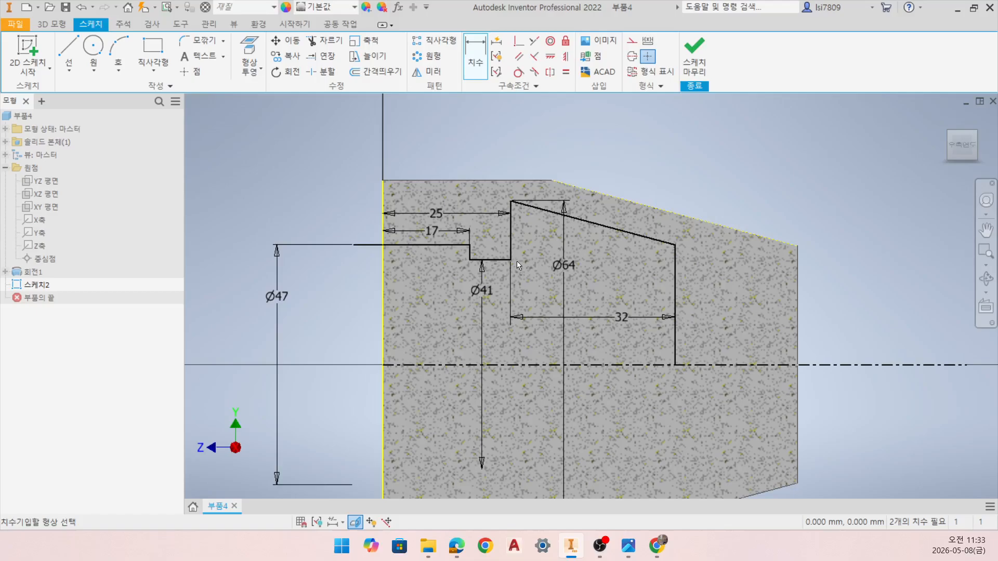
- Fillet the corners at both ends of the sloping line with a 3 mm radius
{"action": "scroll", "coordinate": [541, 228], "scroll_direction": "up", "scroll_amount": 3}
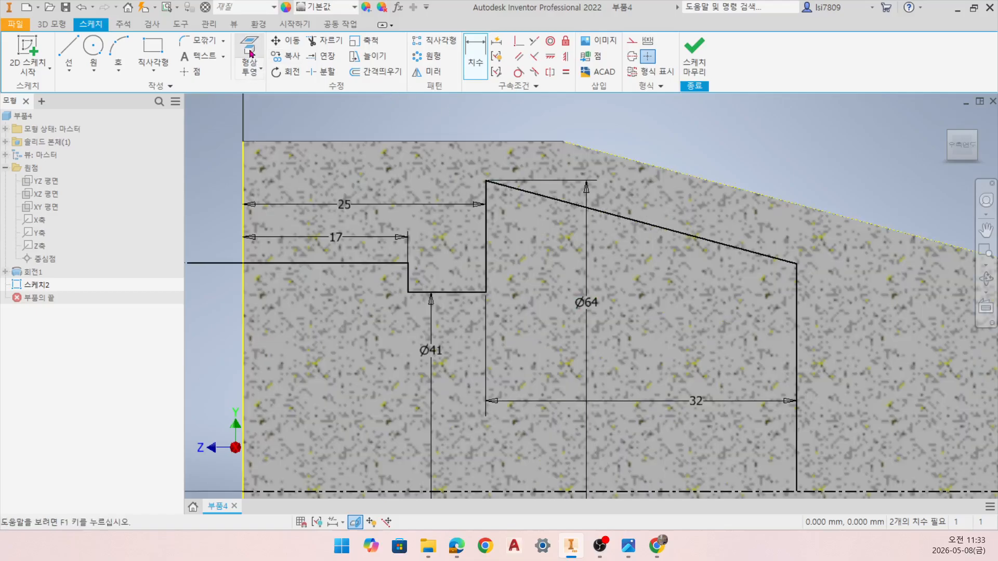
{"action": "left_click", "coordinate": [198, 40]}
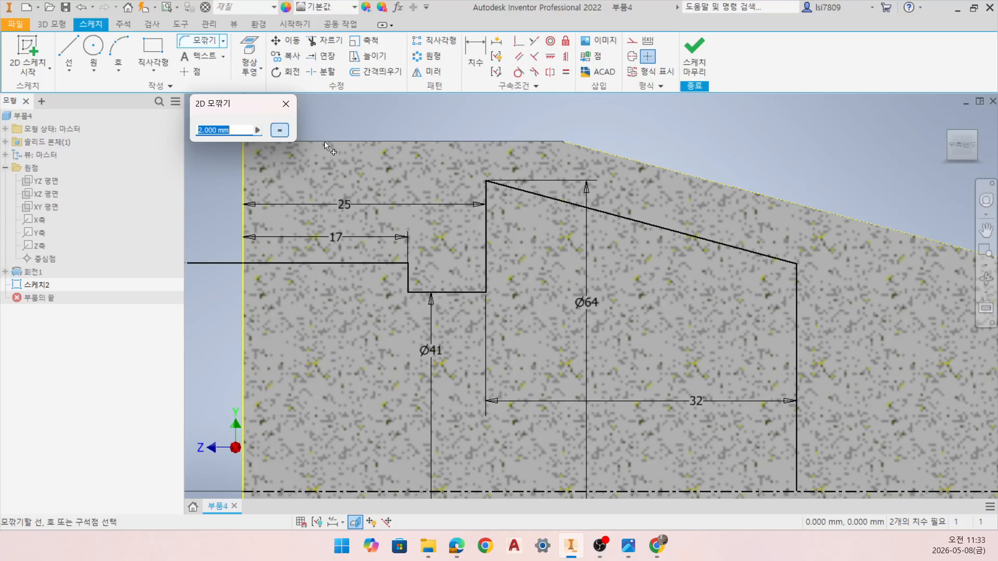
{"action": "type", "text": "3"}
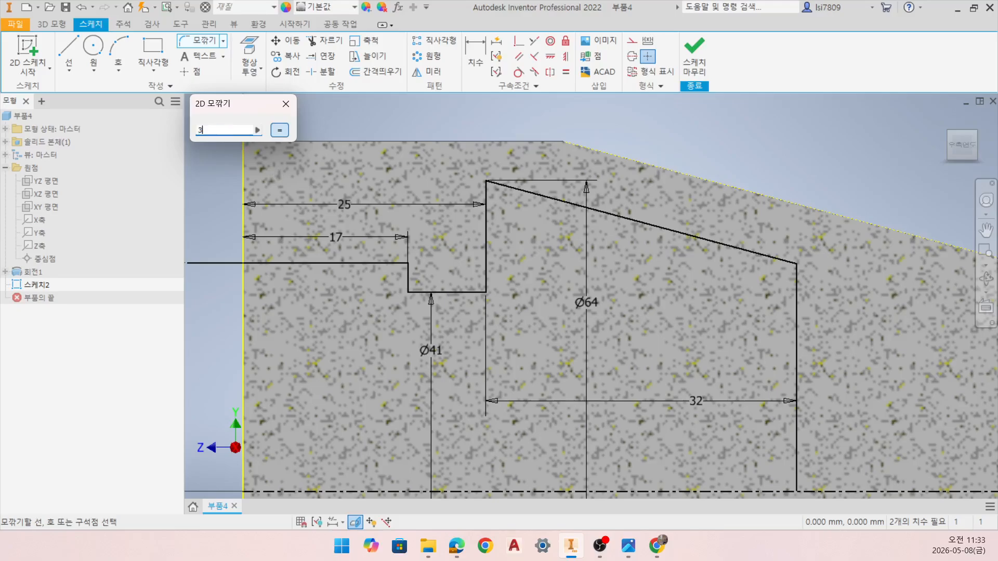
{"action": "left_click", "coordinate": [489, 199]}
{"action": "left_click", "coordinate": [551, 198]}
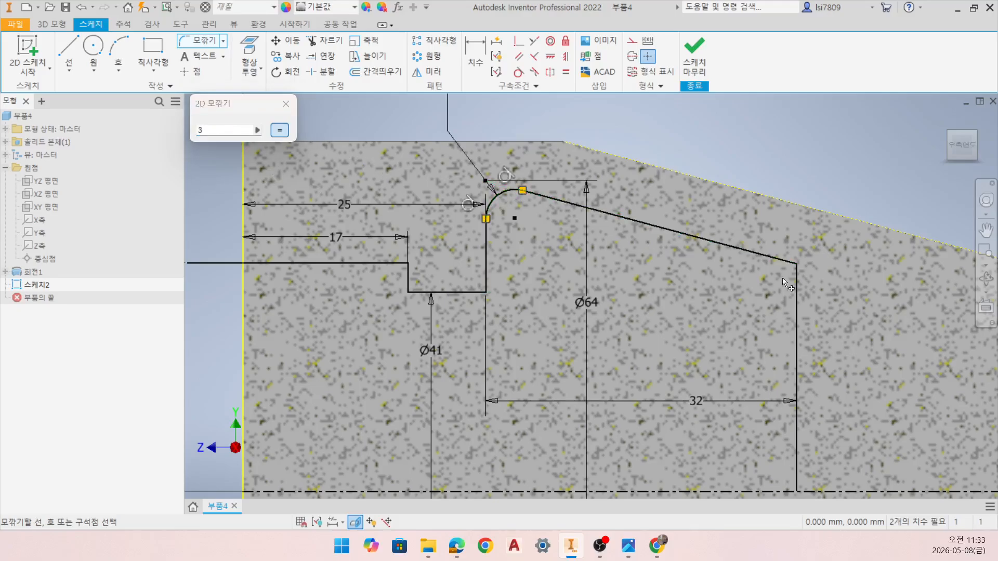
{"action": "left_click", "coordinate": [797, 306]}
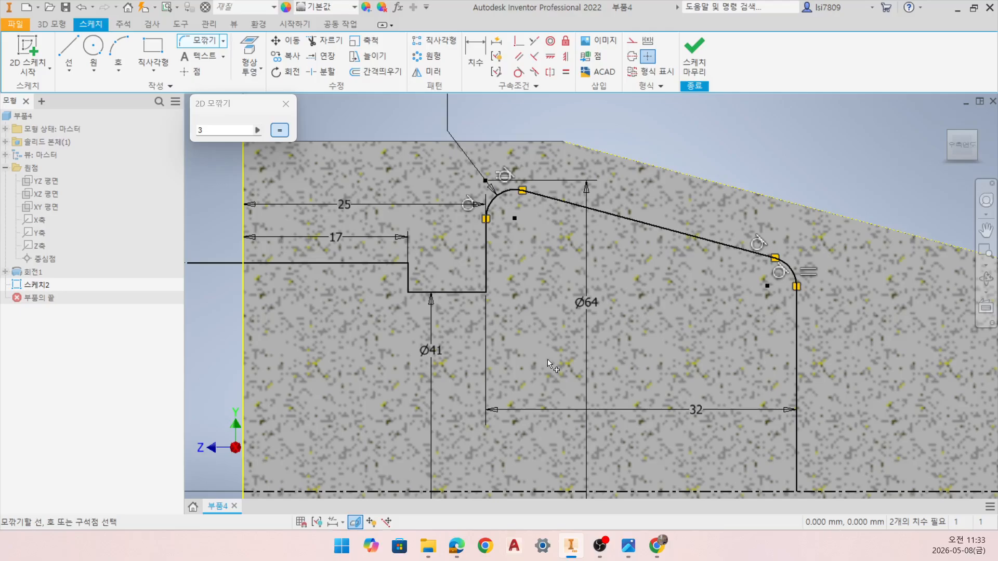
- Finish the sketch and revolve the bore profile 360 degrees around the centerline as a cut
{"action": "scroll", "coordinate": [614, 343], "scroll_direction": "down", "scroll_amount": 3}
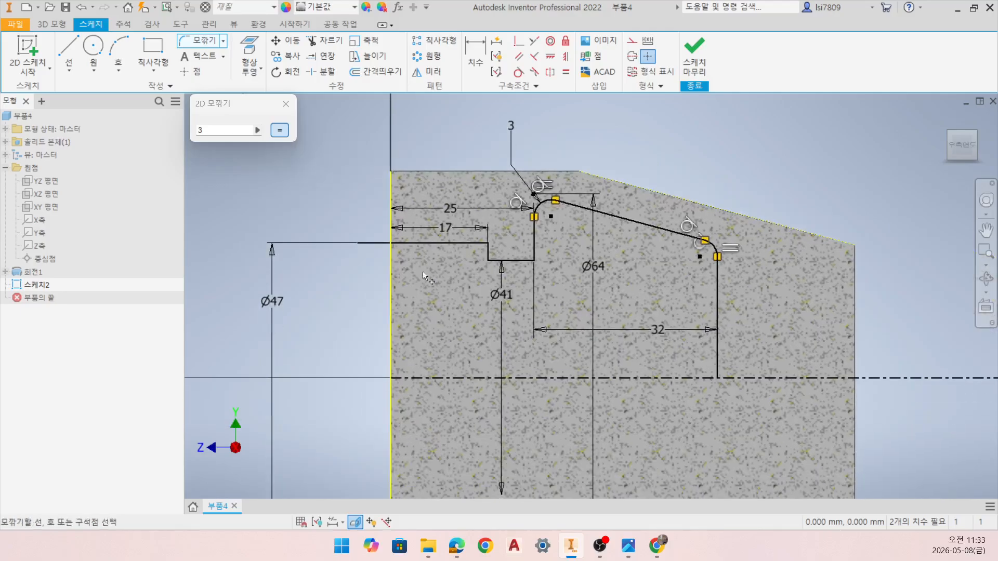
{"action": "left_click", "coordinate": [695, 58]}
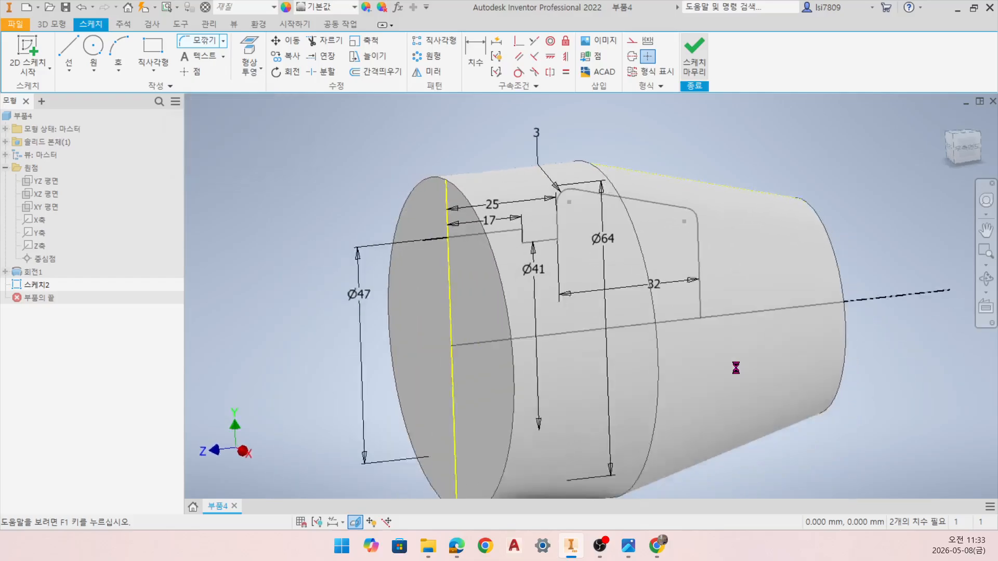
{"action": "left_click", "coordinate": [93, 55]}
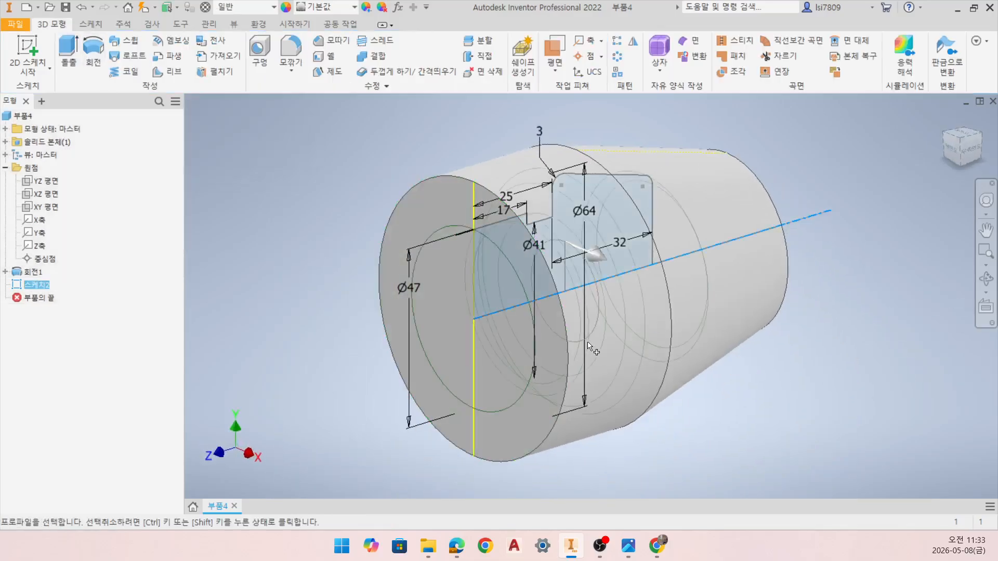
{"action": "left_click", "coordinate": [279, 260]}
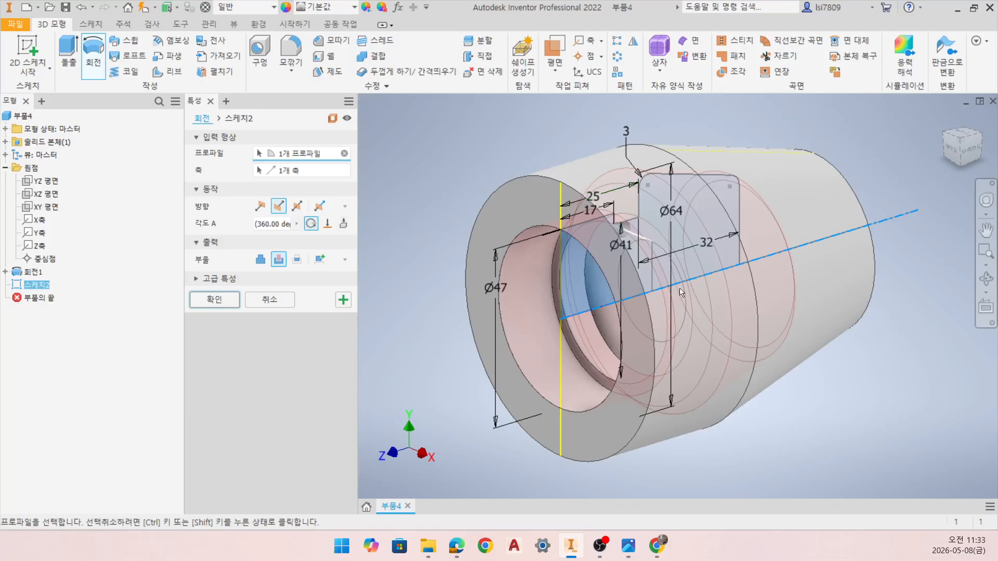
{"action": "left_click", "coordinate": [231, 303]}
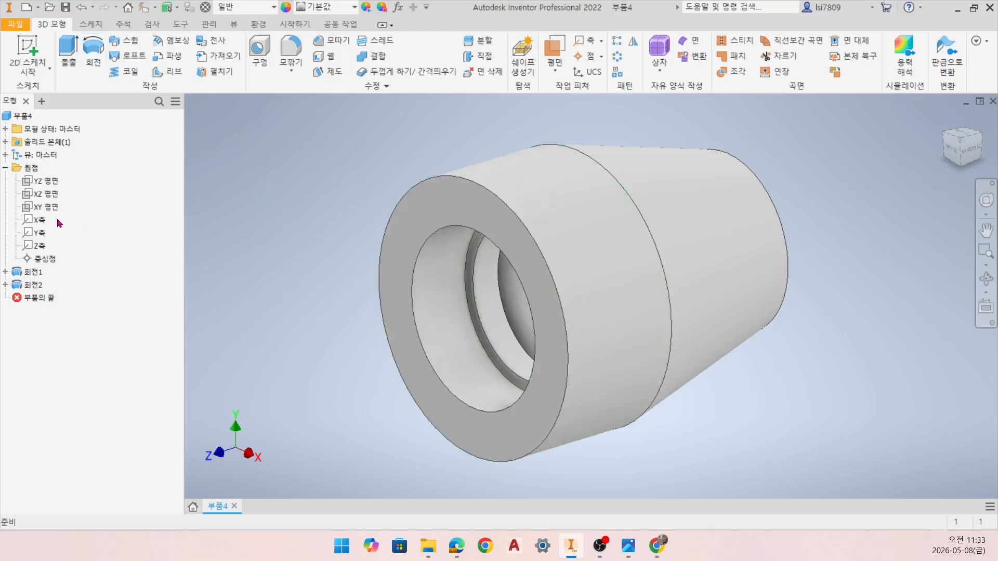
- Start a new sketch on the YZ plane and slice the solid at the sketch plane to show its interior
{"action": "key", "text": "s"}
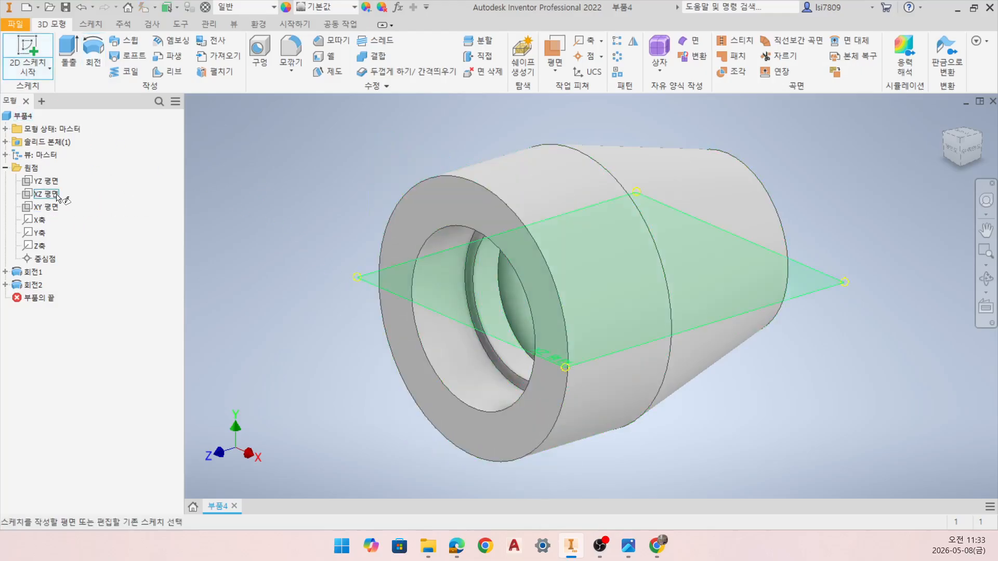
{"action": "left_click", "coordinate": [54, 182]}
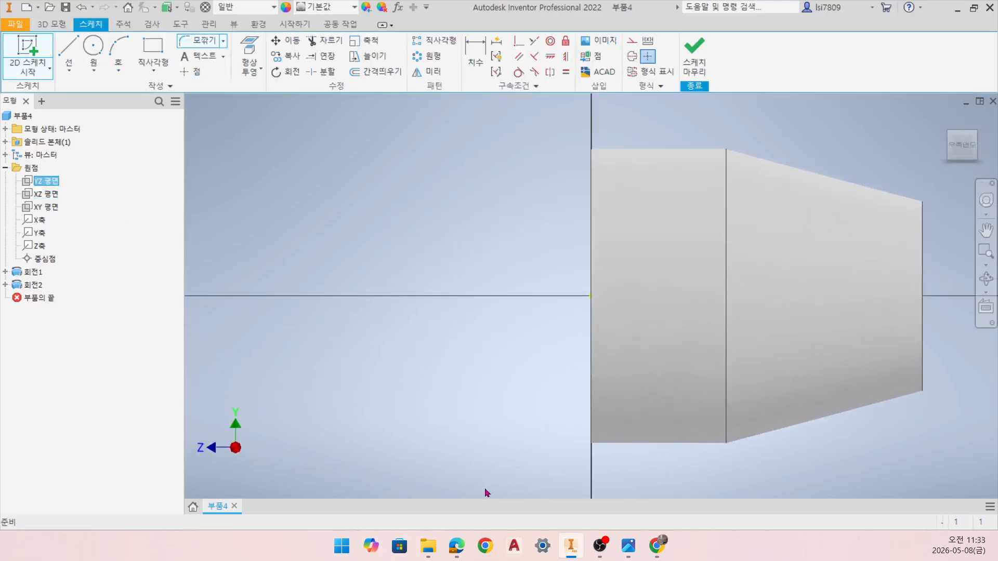
{"action": "left_click", "coordinate": [353, 524]}
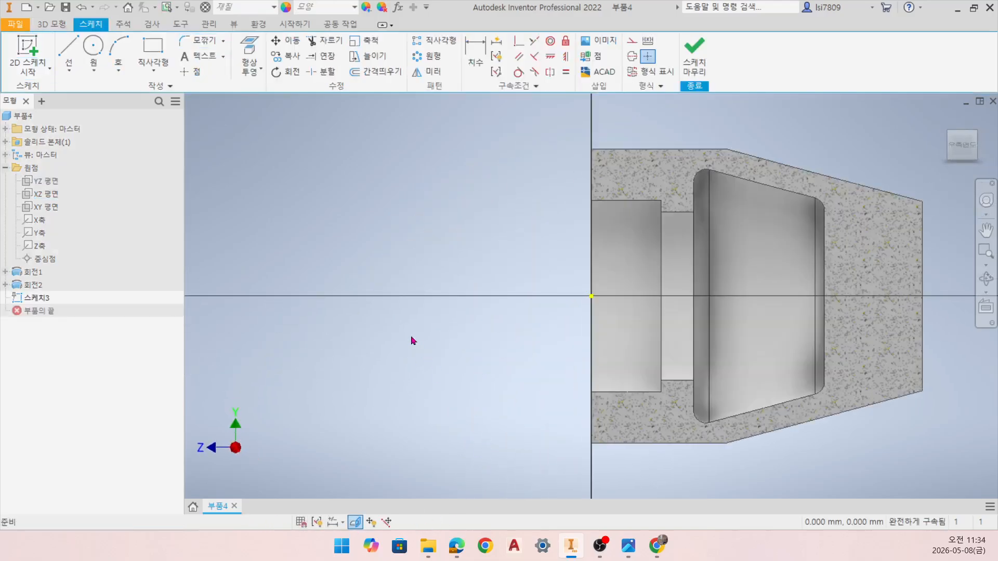
{"action": "middle_click_drag", "start_coordinate": [749, 270], "coordinate": [573, 271]}
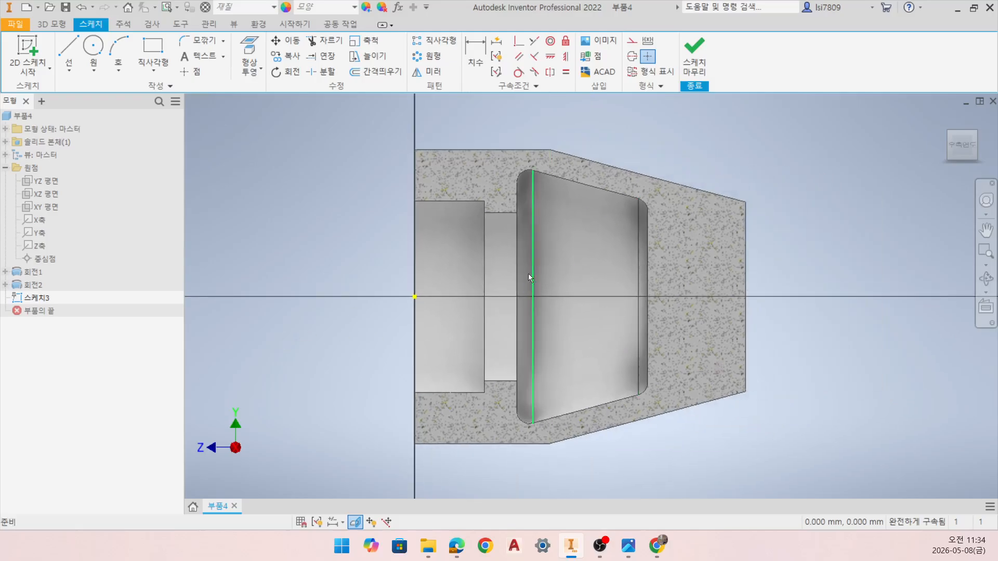
- Draw a horizontal centerline from the origin through the solid to beyond its narrow end face
{"action": "left_click", "coordinate": [68, 51]}
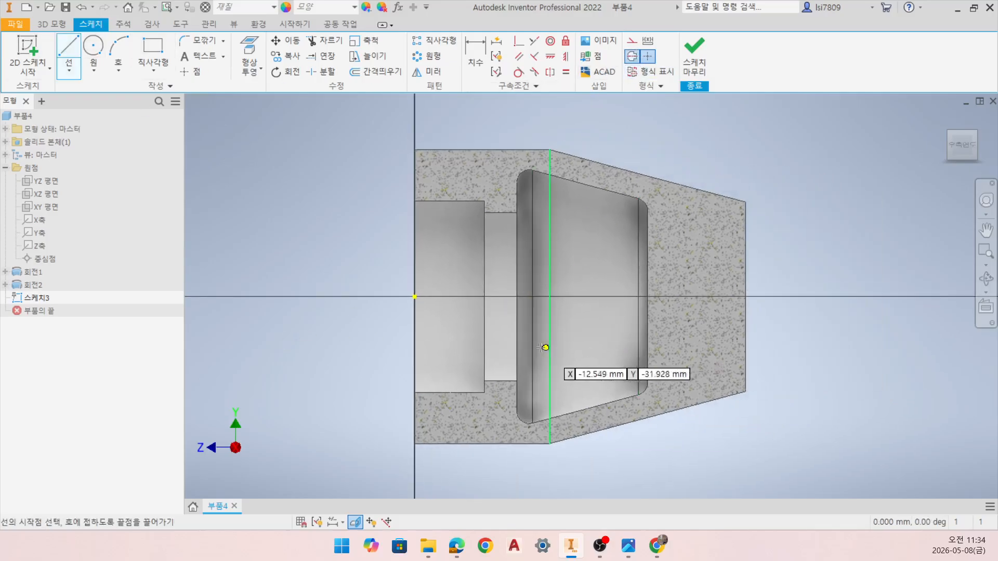
{"action": "left_click", "coordinate": [414, 297]}
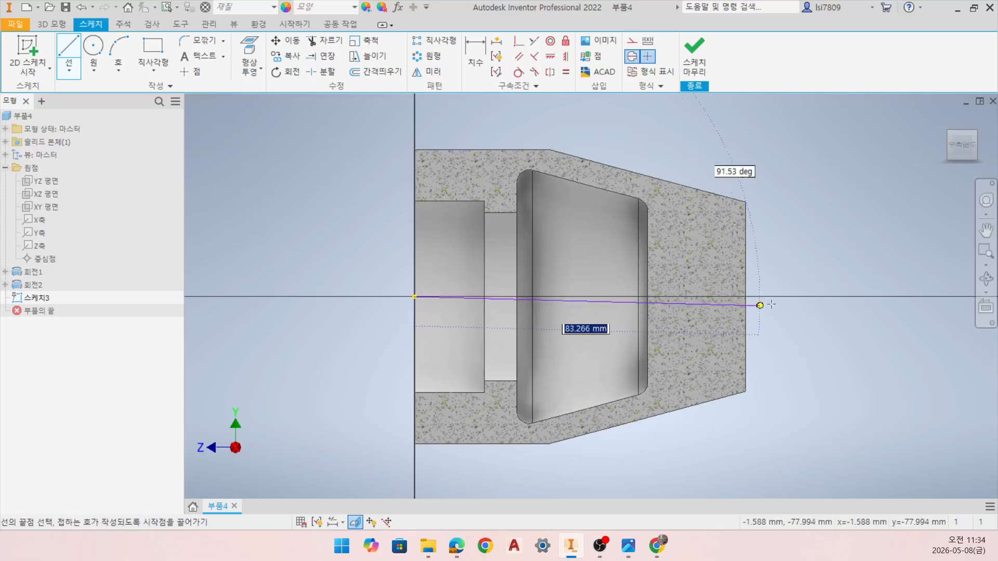
{"action": "left_click", "coordinate": [799, 297]}
{"action": "key", "text": "Escape"}
{"action": "scroll", "coordinate": [828, 282], "scroll_direction": "up", "scroll_amount": 3}
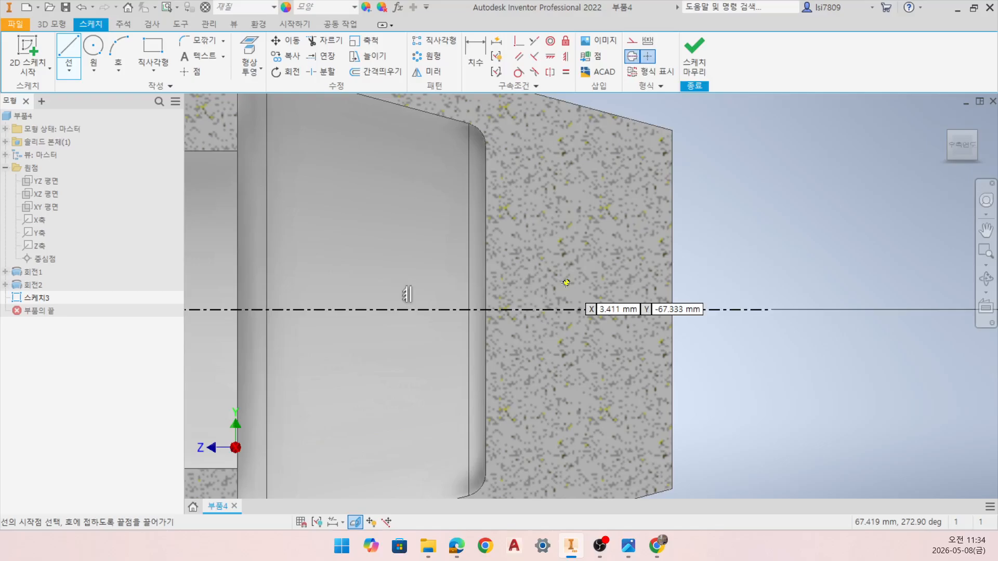
{"action": "left_click", "coordinate": [255, 54]}
{"action": "left_click", "coordinate": [486, 278]}
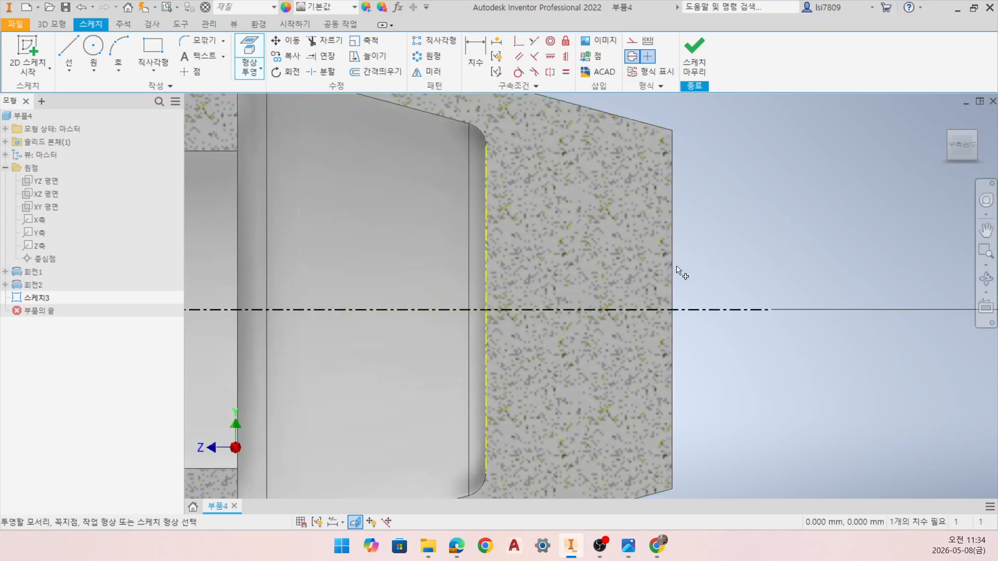
{"action": "key", "text": "Escape"}
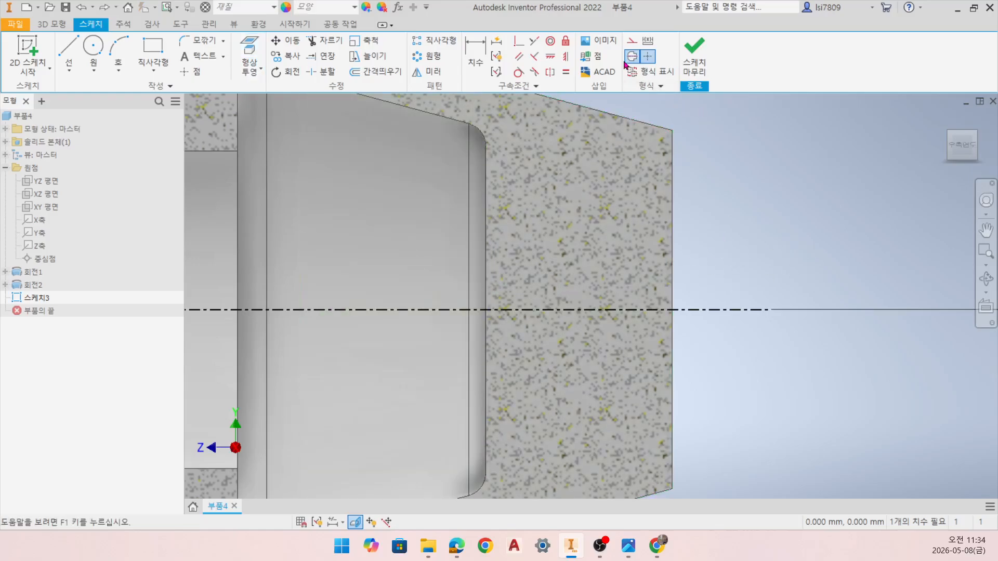
- Project the cavity's inner end edge and the solid's narrow end edge into the sketch as normal geometry
{"action": "left_click", "coordinate": [249, 52]}
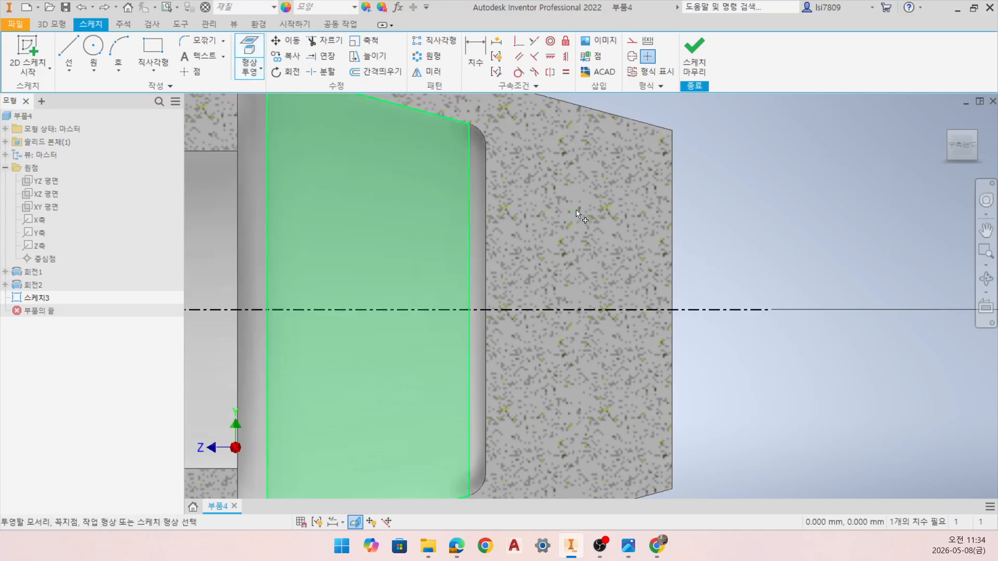
{"action": "left_click", "coordinate": [485, 241]}
{"action": "left_click", "coordinate": [675, 259]}
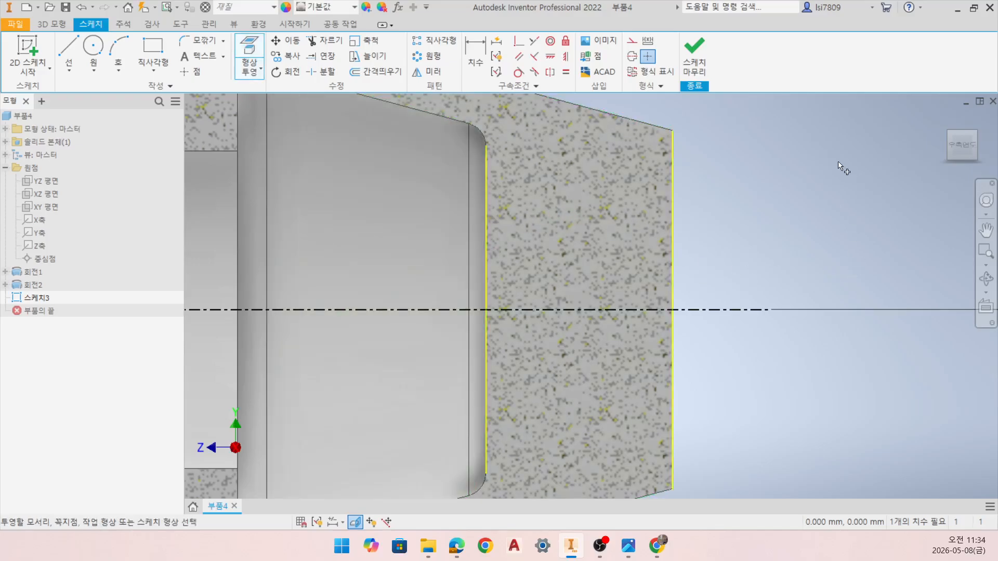
- Sketch an open stepped profile above the centerline, descending two steps from the cavity, then rising and extending beyond the narrow end face
{"action": "key", "text": "l"}
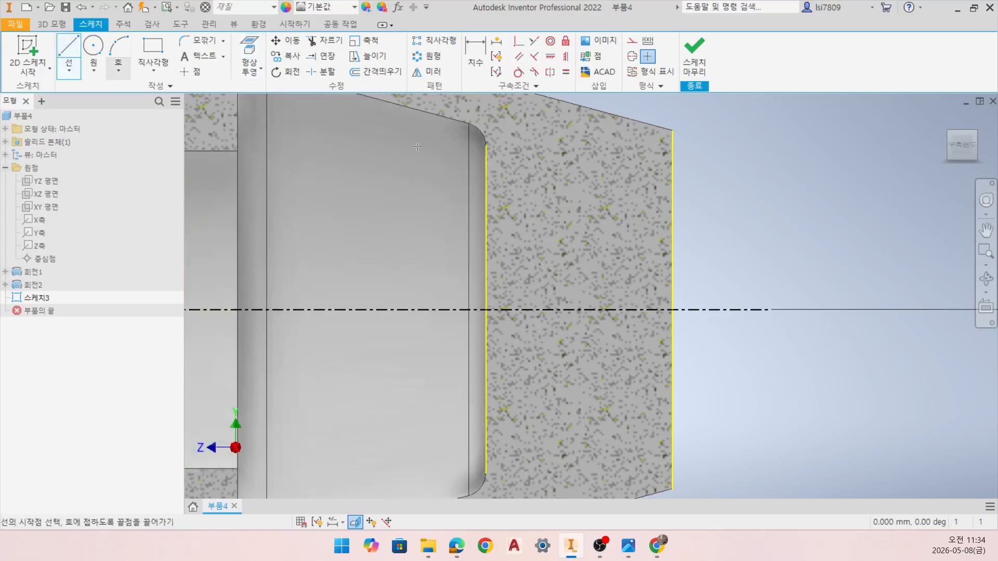
{"action": "left_click", "coordinate": [476, 169]}
{"action": "left_click", "coordinate": [558, 168]}
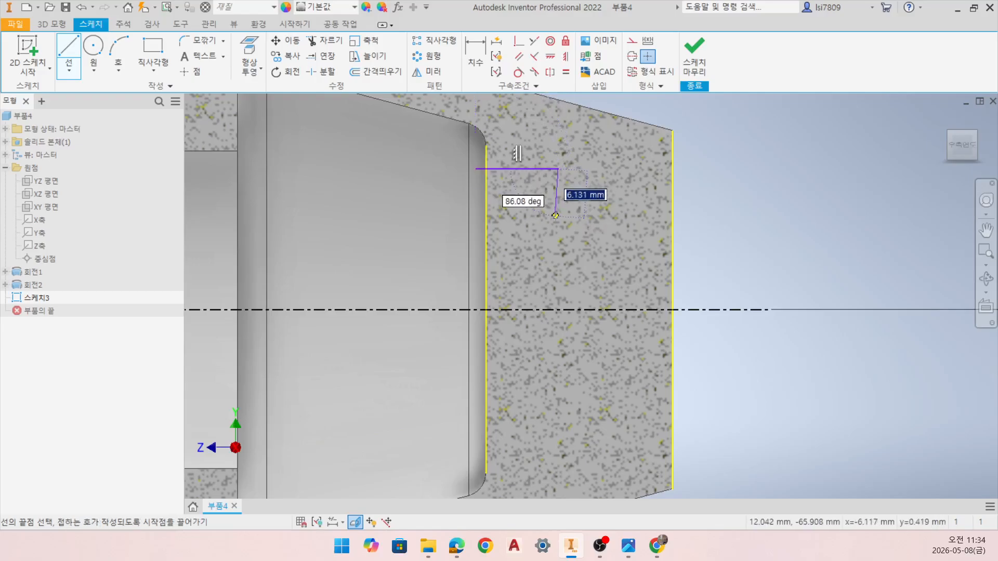
{"action": "left_click", "coordinate": [587, 200]}
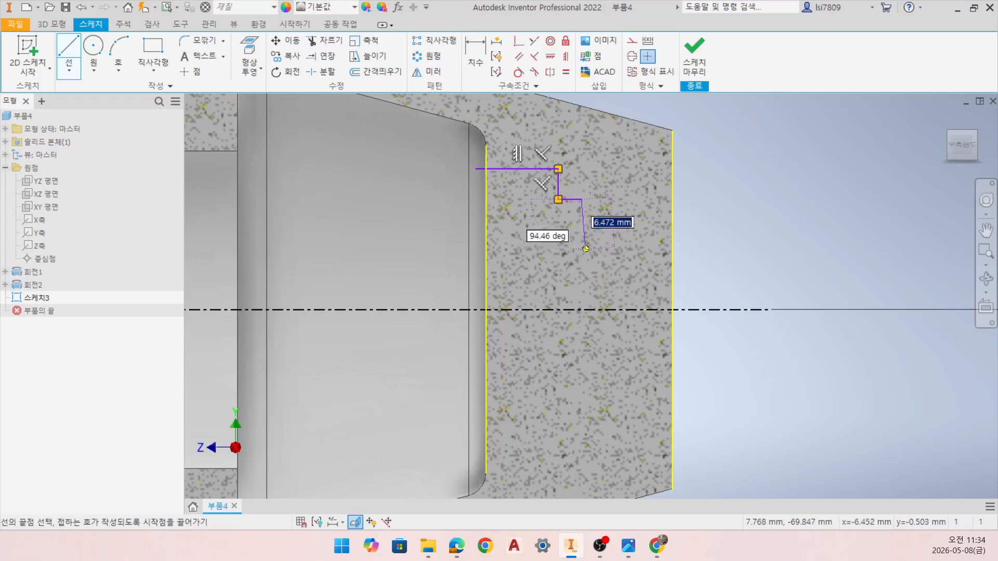
{"action": "left_click", "coordinate": [581, 252]}
{"action": "left_click", "coordinate": [621, 249]}
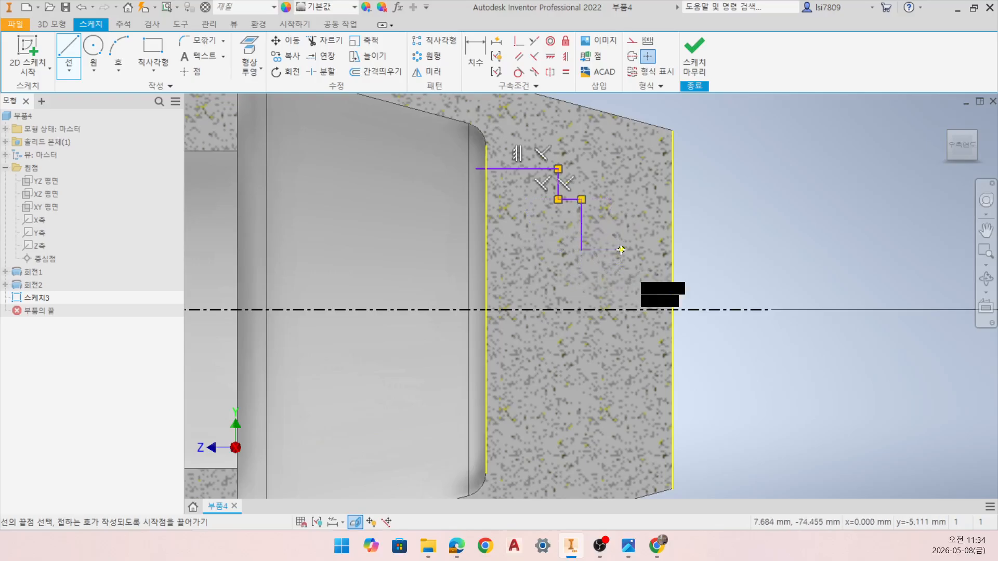
{"action": "left_click", "coordinate": [622, 143]}
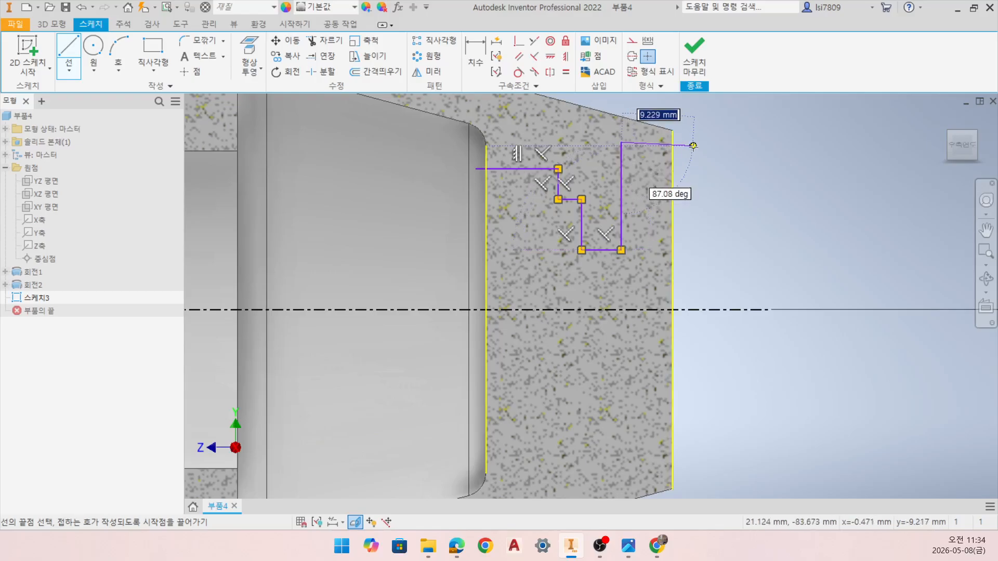
{"action": "left_click", "coordinate": [692, 143]}
- Dimension the distance from the narrow end face to the profile's nearest vertical line as 5 mm
{"action": "left_click", "coordinate": [470, 50]}
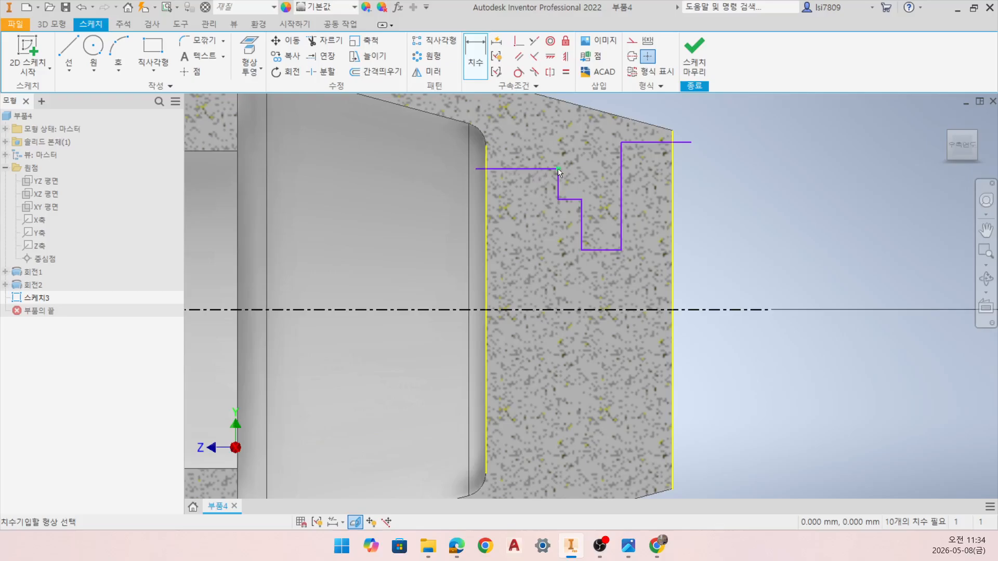
{"action": "left_click", "coordinate": [672, 205]}
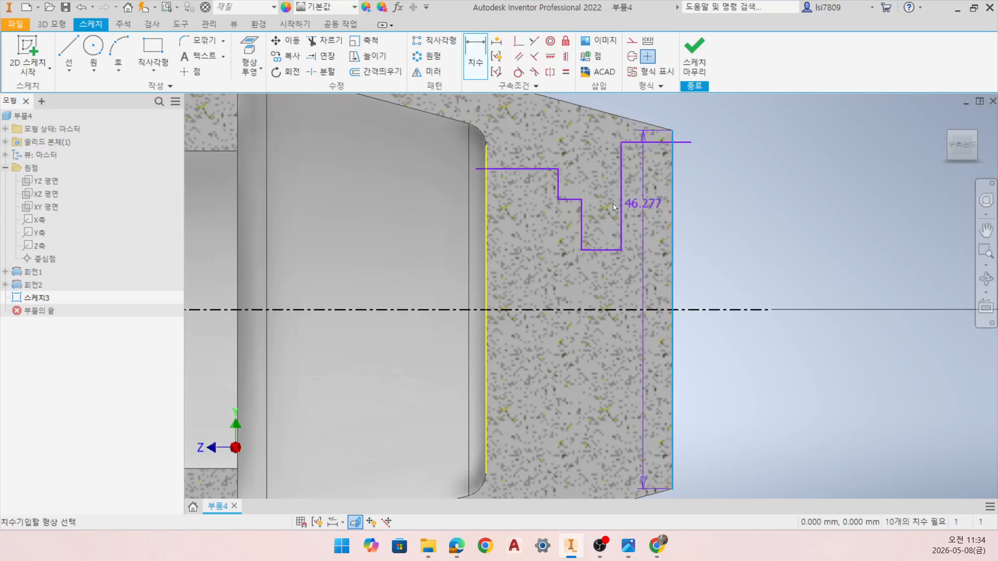
{"action": "left_click", "coordinate": [622, 227]}
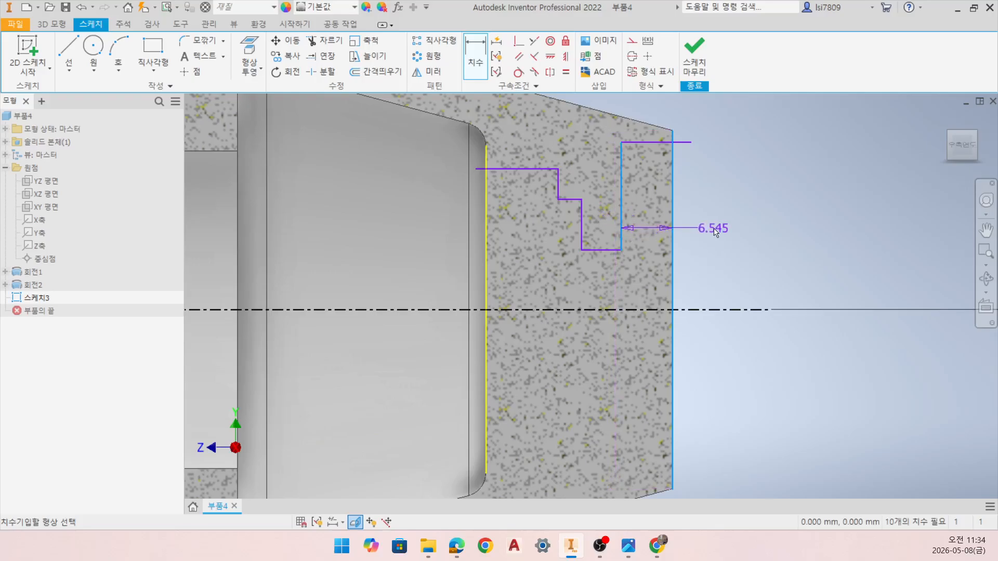
{"action": "left_click", "coordinate": [716, 232]}
{"action": "type", "text": "5"}
{"action": "key", "text": "Return"}
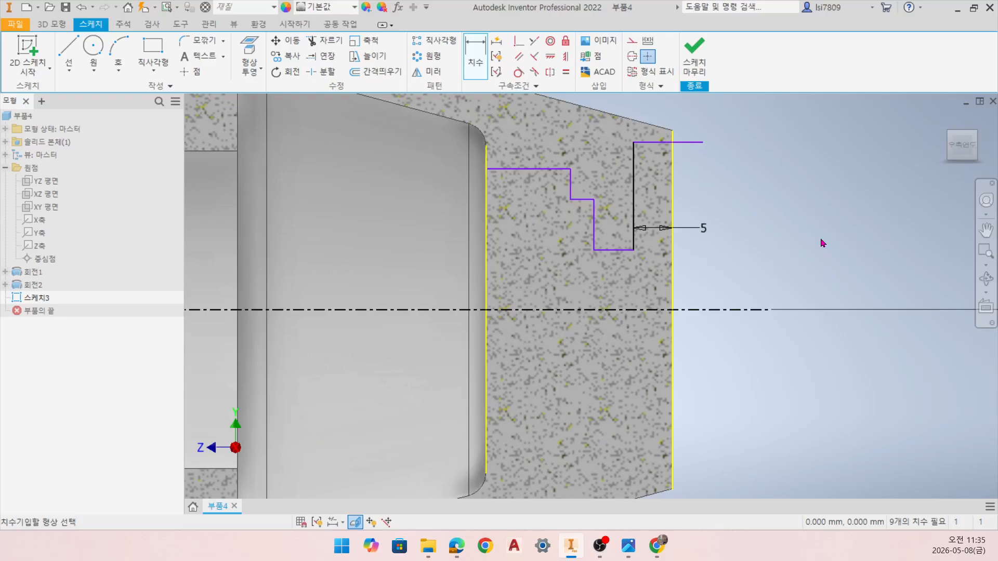
- Dimension the profile's outermost horizontal line, at the narrow end face, as a 35 mm diameter about the centerline
{"action": "left_click", "coordinate": [704, 310]}
{"action": "left_click", "coordinate": [664, 146]}
{"action": "left_click", "coordinate": [730, 219]}
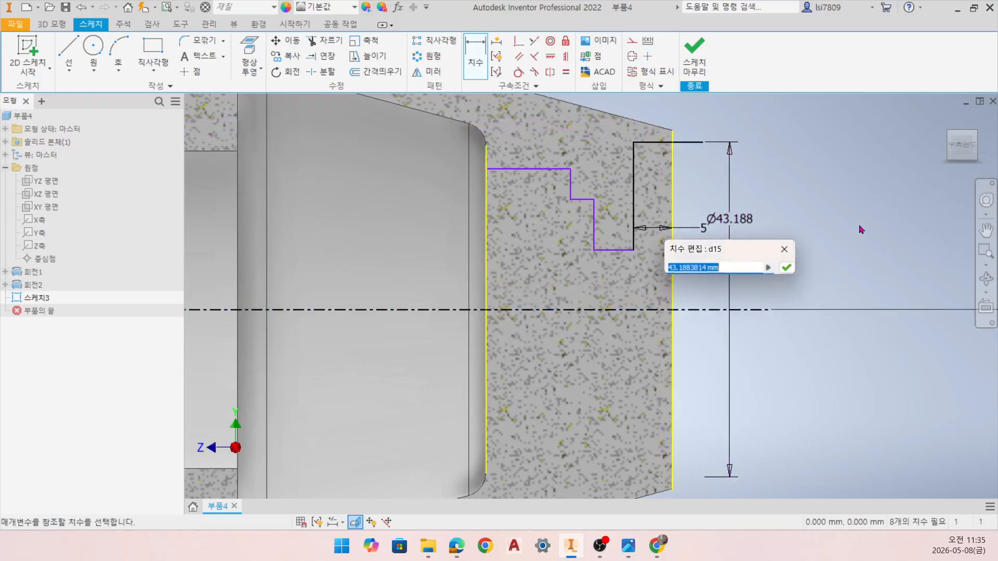
{"action": "type", "text": "35"}
{"action": "key", "text": "Return"}
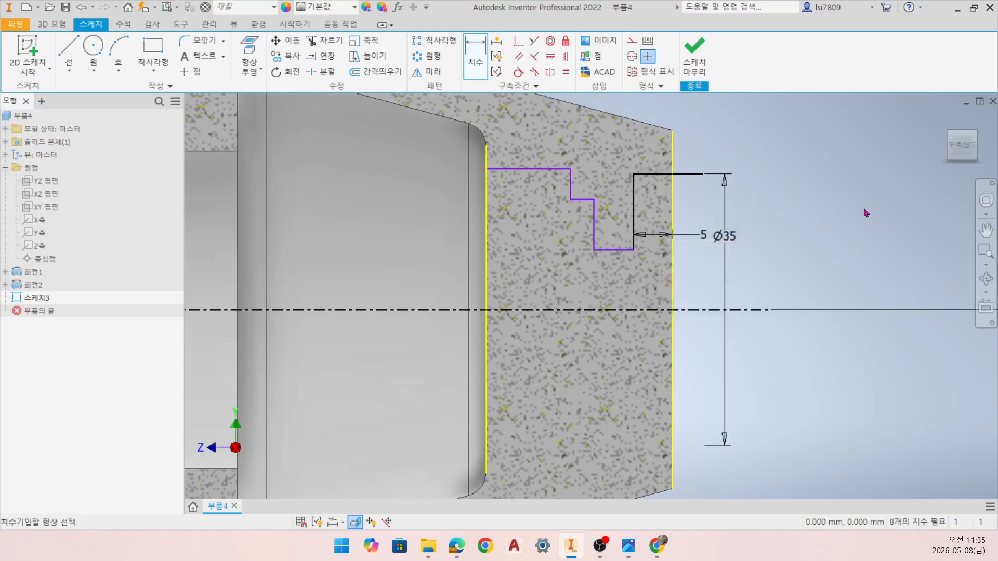
- Dimension the profile's horizontal line beside the cavity as a 35 mm diameter about the centerline
{"action": "left_click", "coordinate": [505, 309]}
{"action": "left_click", "coordinate": [504, 170]}
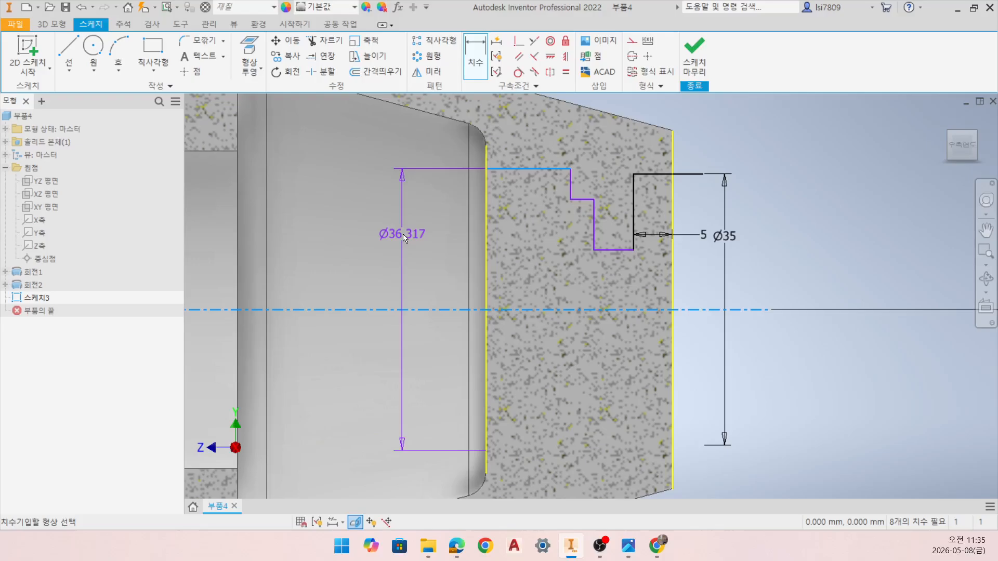
{"action": "left_click", "coordinate": [405, 238]}
{"action": "type", "text": "3"}
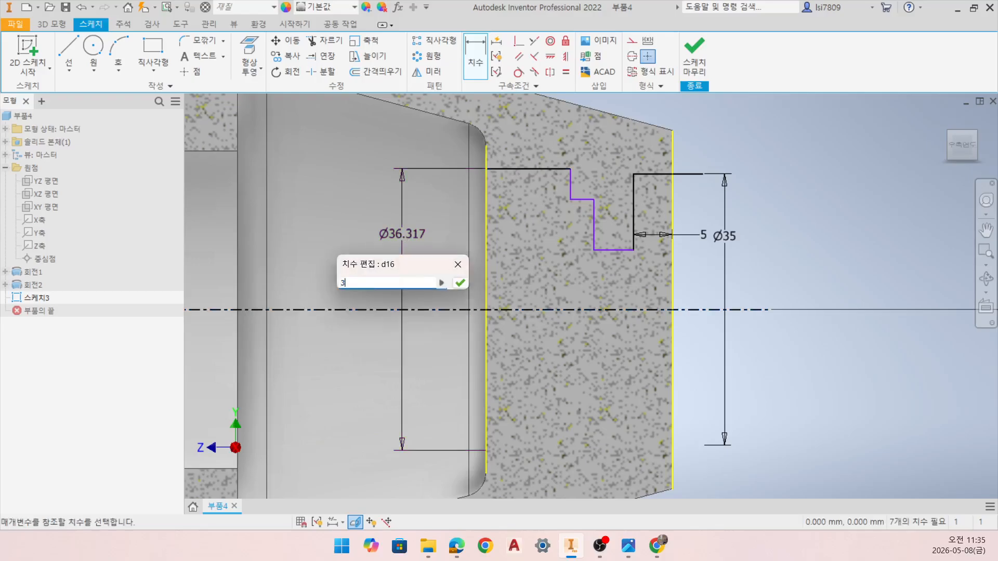
{"action": "type", "text": "5"}
{"action": "key", "text": "Return"}
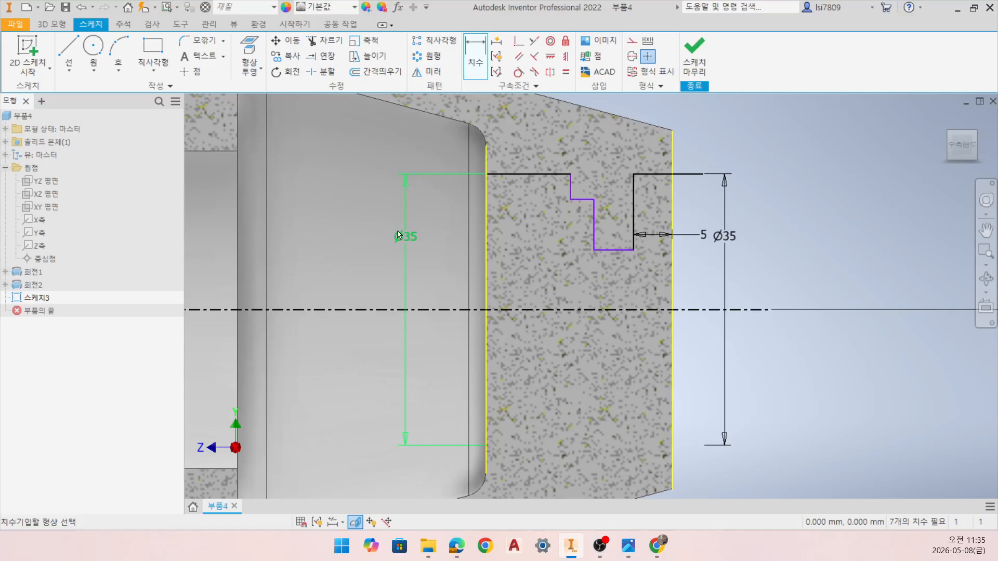
{"action": "left_click", "coordinate": [399, 235]}
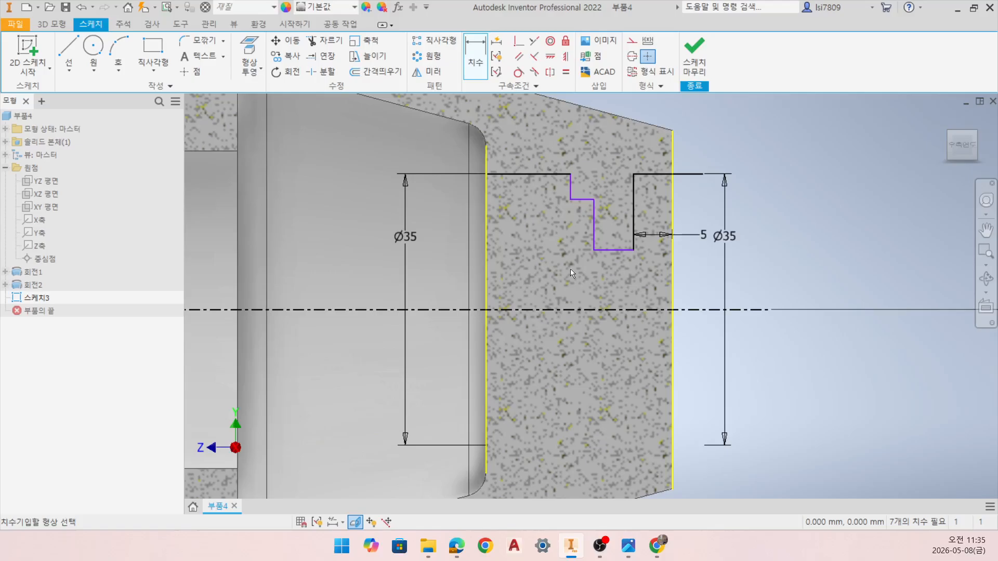
- Dimension the distance from the wide end face to the profile's first vertical step line as 17+52 mm
{"action": "scroll", "coordinate": [534, 248], "scroll_direction": "up", "scroll_amount": 3}
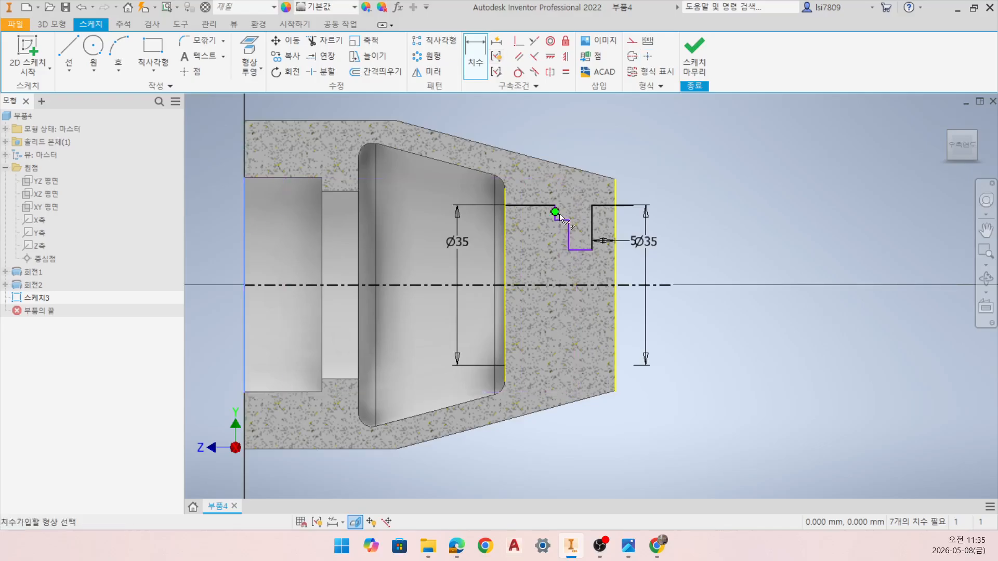
{"action": "scroll", "coordinate": [553, 218], "scroll_direction": "down", "scroll_amount": 3}
{"action": "left_click", "coordinate": [552, 222]}
{"action": "middle_click_drag", "start_coordinate": [382, 129], "coordinate": [425, 293]}
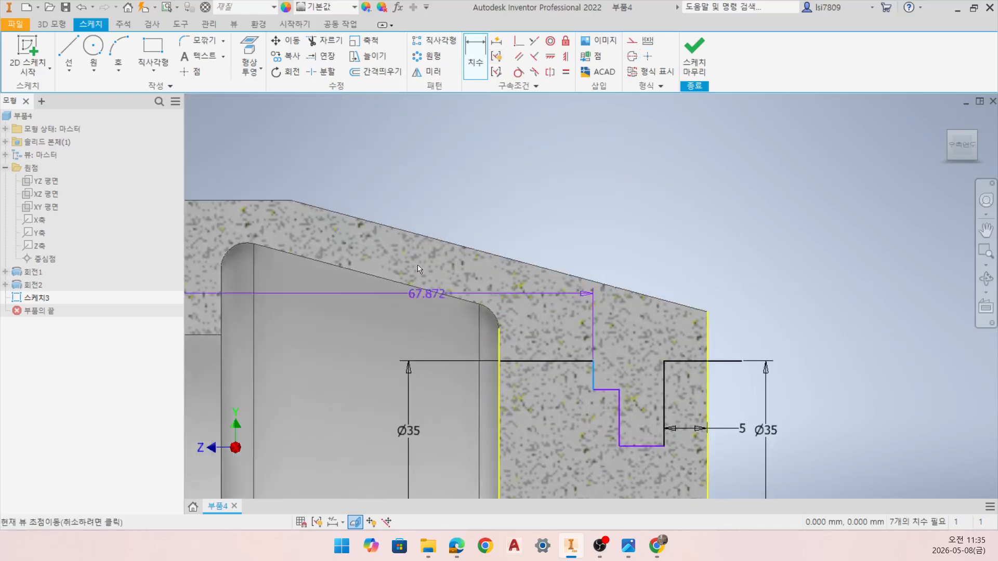
{"action": "left_click", "coordinate": [425, 171]}
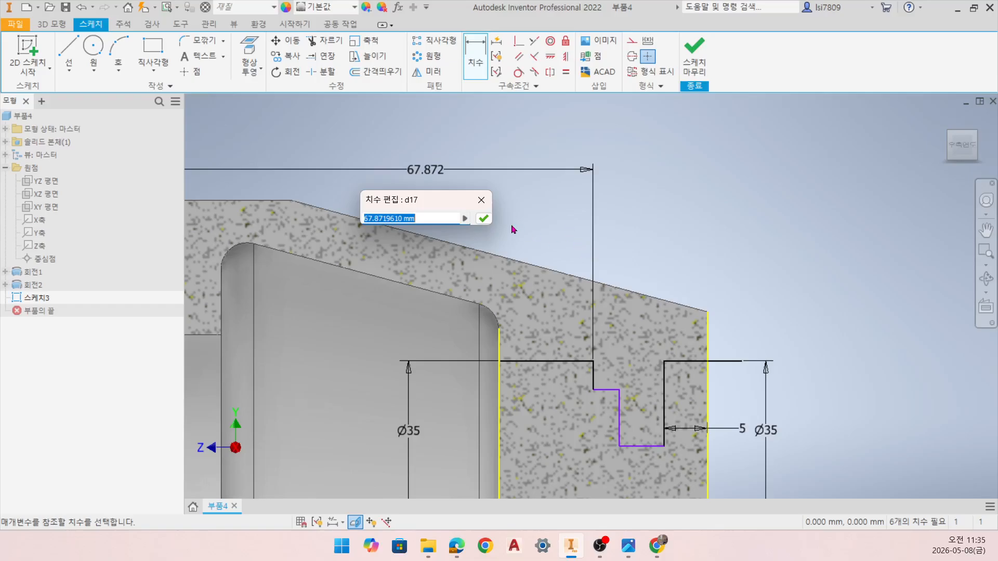
{"action": "type", "text": "17+52"}
{"action": "key", "text": "Return"}
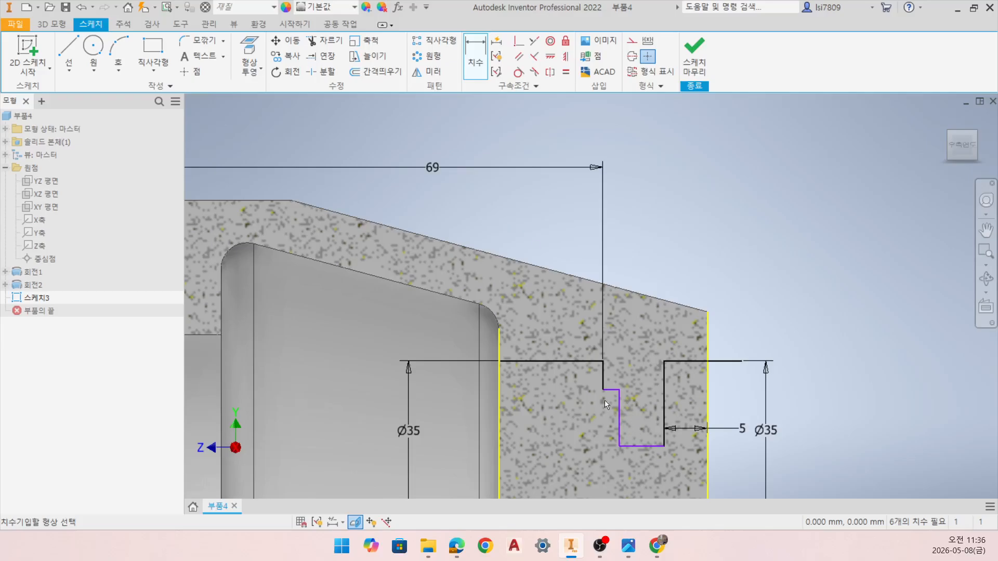
- Dimension the width between the two descending vertical step lines as 3 mm
{"action": "left_click", "coordinate": [602, 376]}
{"action": "left_click", "coordinate": [619, 411]}
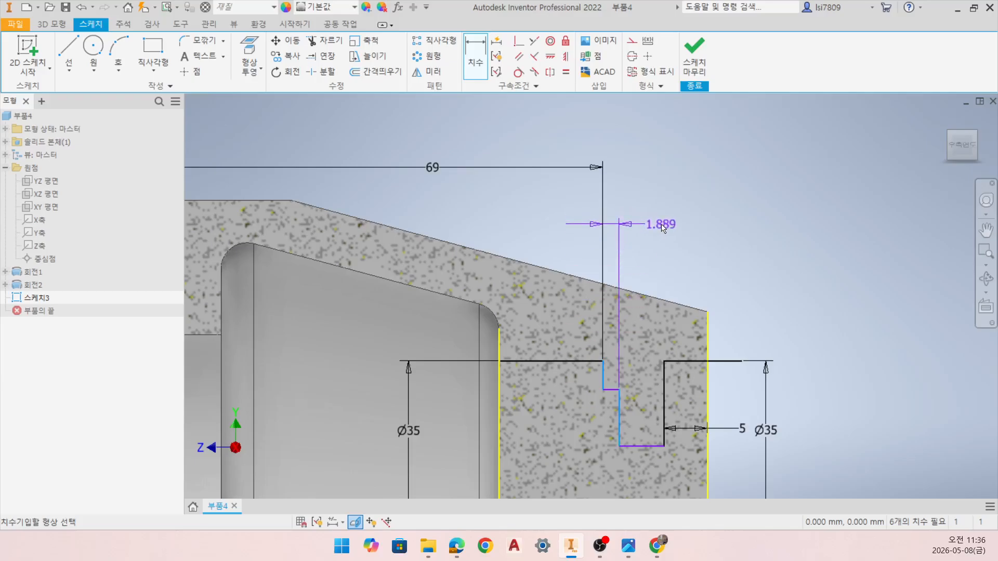
{"action": "left_click", "coordinate": [666, 221]}
{"action": "type", "text": "3"}
{"action": "key", "text": "Return"}
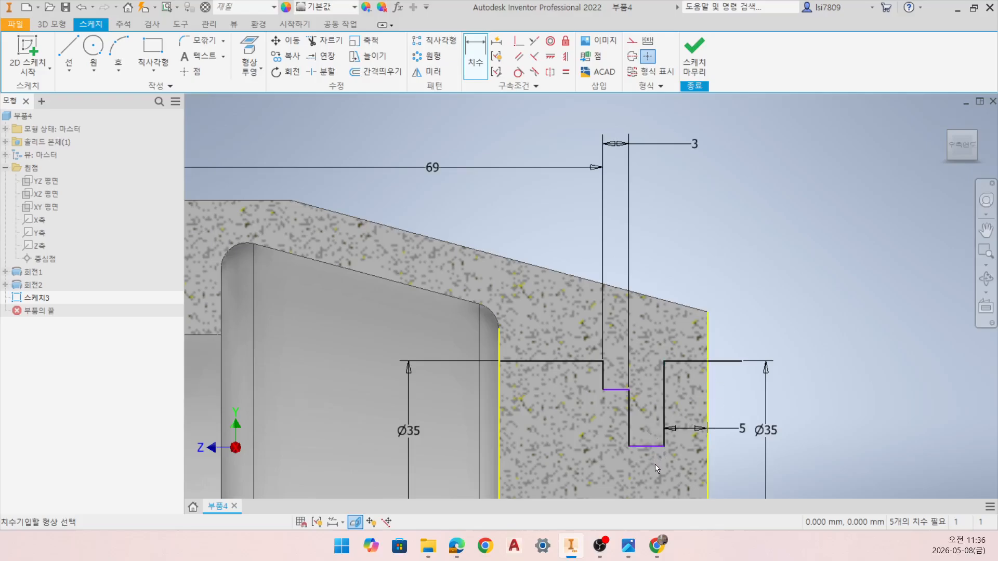
- Dimension the middle step's horizontal line as a 27 mm diameter about the centerline
{"action": "middle_click_drag", "start_coordinate": [656, 467], "coordinate": [676, 403]}
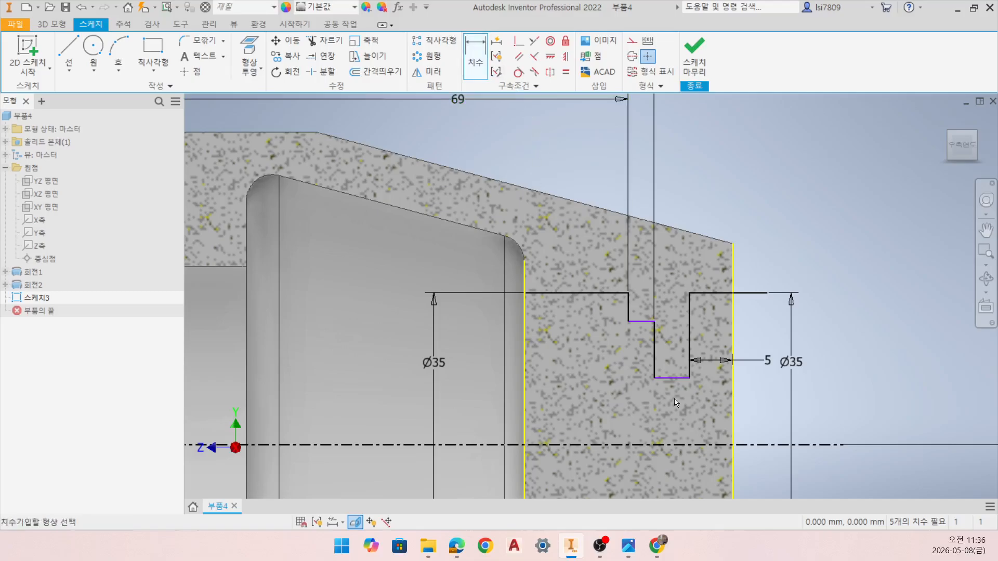
{"action": "left_click", "coordinate": [604, 445]}
{"action": "left_click", "coordinate": [639, 322]}
{"action": "left_click", "coordinate": [583, 373]}
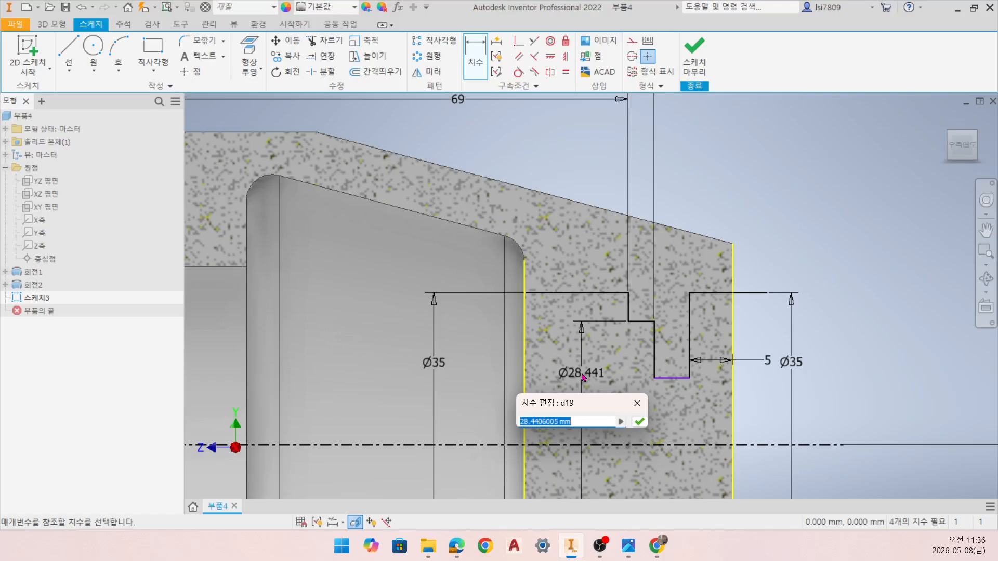
{"action": "type", "text": "27"}
{"action": "key", "text": "Return"}
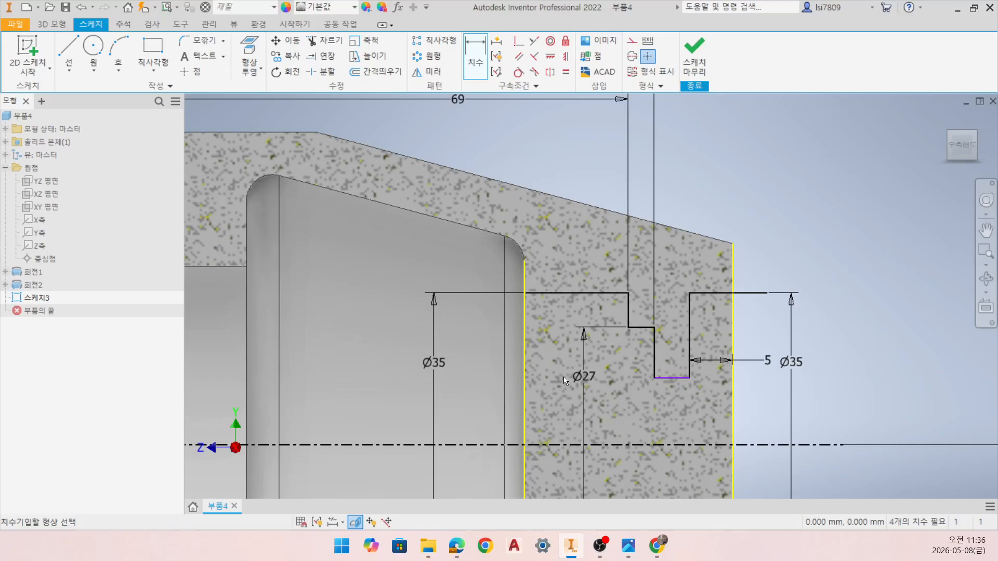
- Dimension the profile's lowest horizontal line as an 18 mm diameter about the centerline
{"action": "left_click", "coordinate": [667, 445]}
{"action": "left_click", "coordinate": [653, 419]}
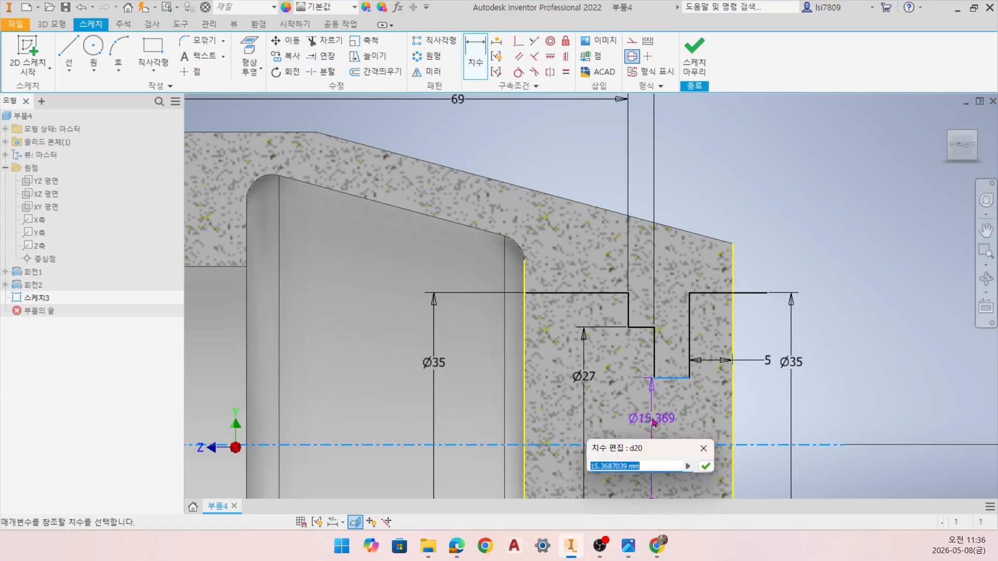
{"action": "type", "text": "18"}
{"action": "key", "text": "Return"}
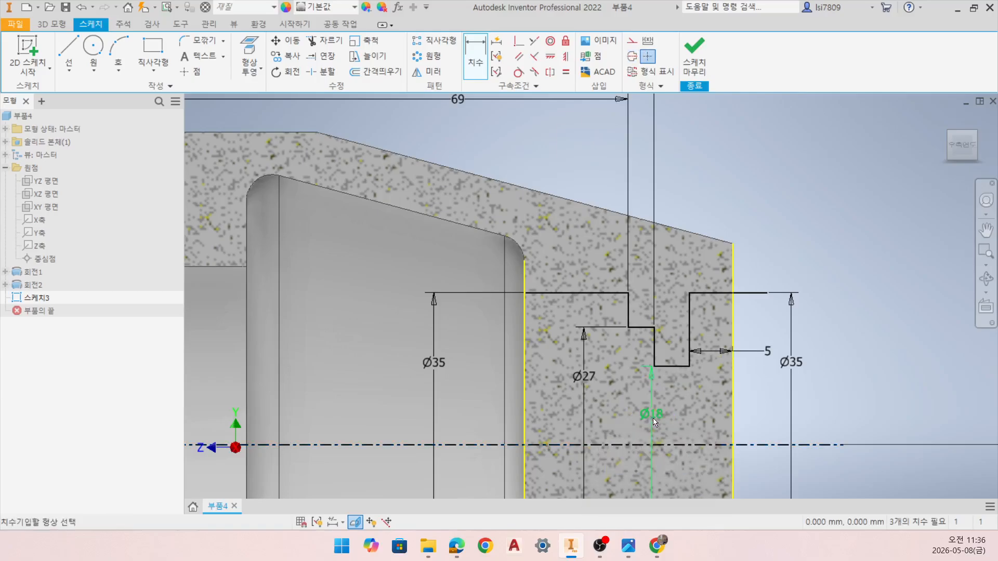
- Fillet the corner between the middle step's horizontal line and the adjoining vertical line with a 3 mm radius
{"action": "scroll", "coordinate": [653, 339], "scroll_direction": "up", "scroll_amount": 3}
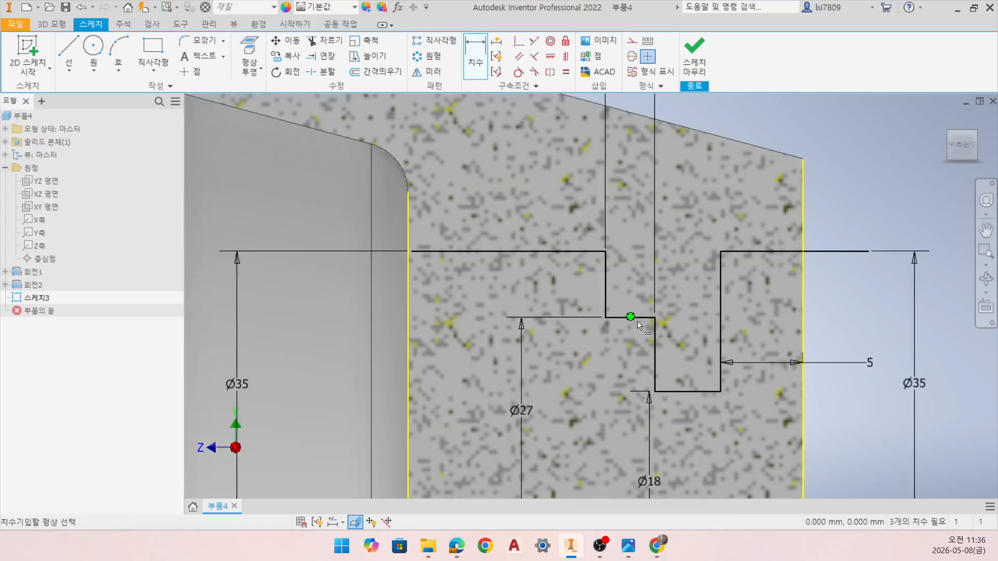
{"action": "left_click", "coordinate": [199, 40]}
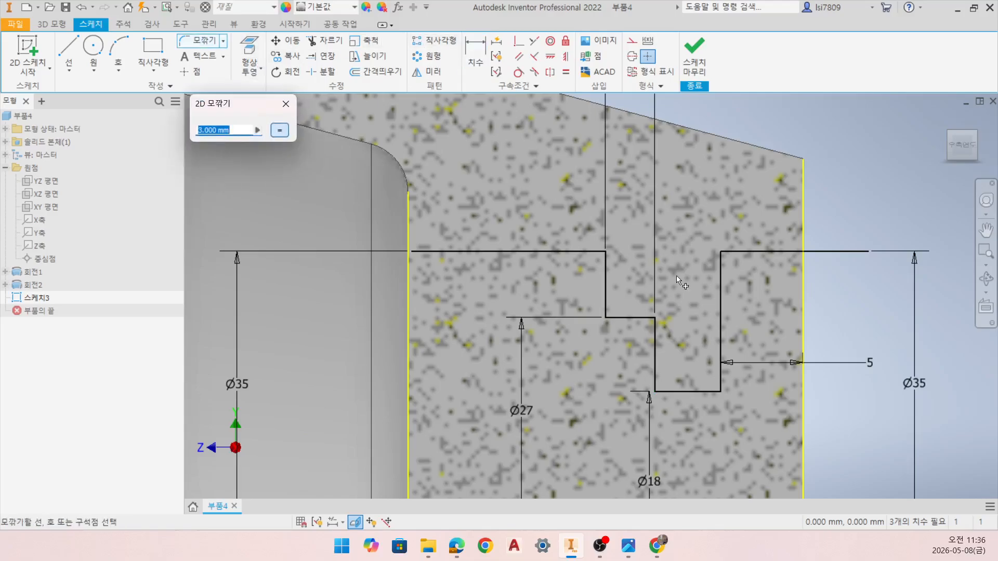
{"action": "left_click", "coordinate": [642, 319]}
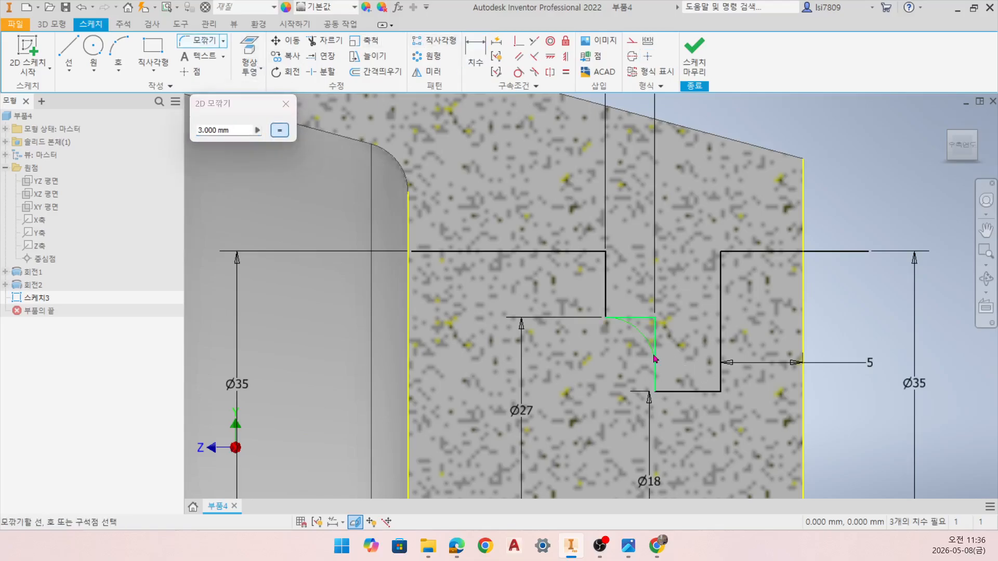
{"action": "left_click", "coordinate": [655, 335]}
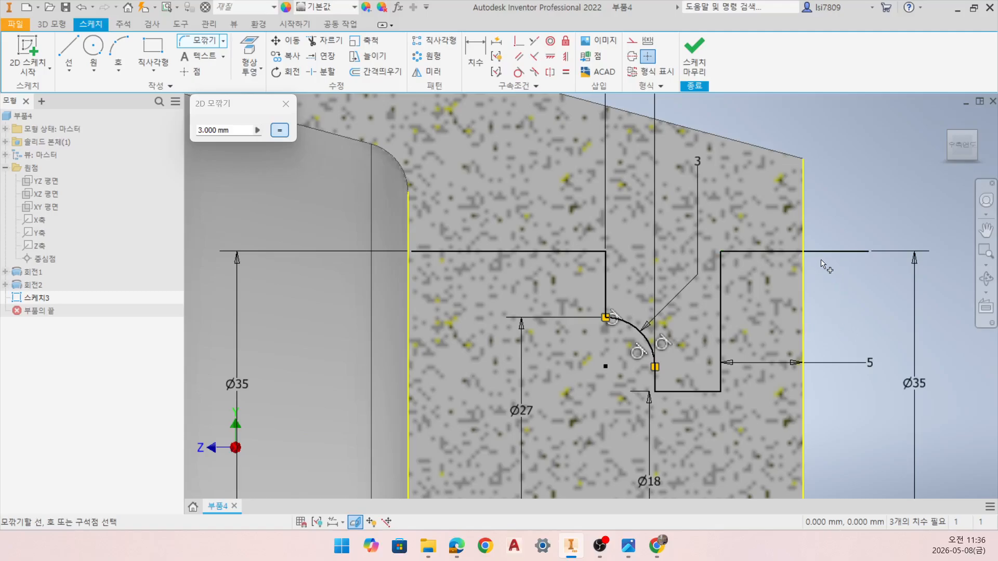
{"action": "key", "text": "Escape"}
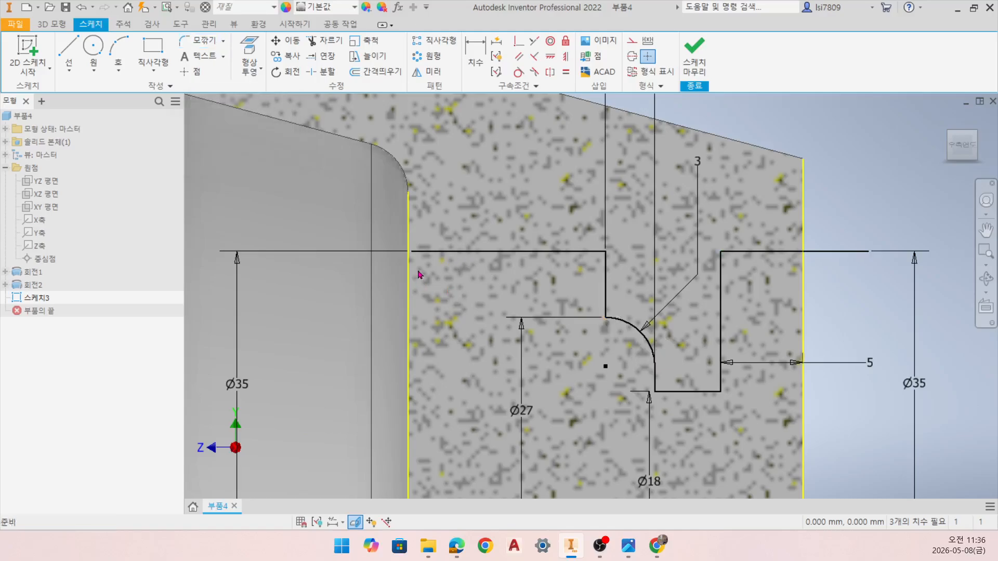
- Extend the open end of the profile's inner 35 mm diameter line past the cavity's end edge into the cavity
{"action": "left_click_drag", "start_coordinate": [412, 252], "coordinate": [377, 252]}
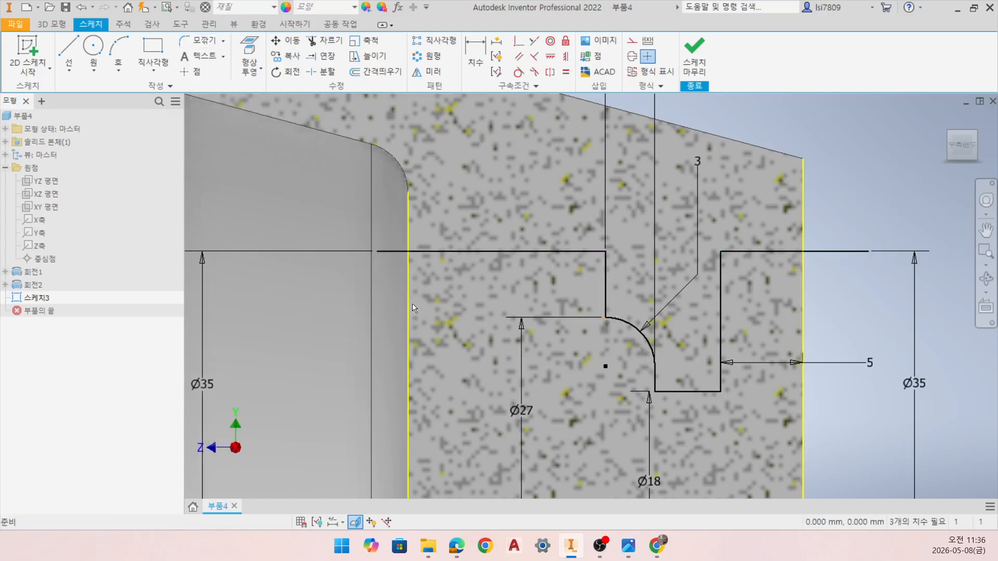
{"action": "scroll", "coordinate": [577, 407], "scroll_direction": "down", "scroll_amount": 3}
{"action": "middle_click_drag", "start_coordinate": [577, 405], "coordinate": [587, 321]}
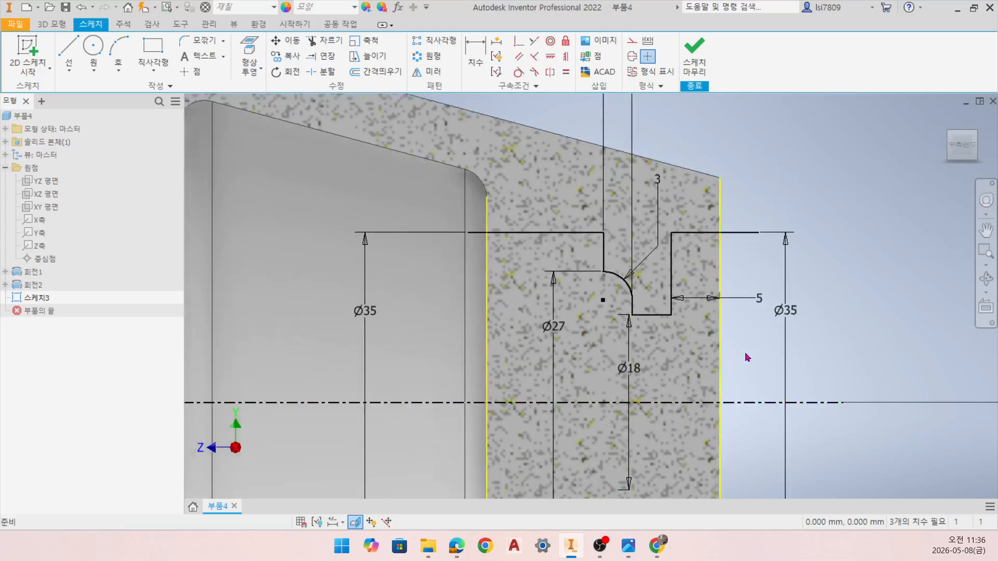
- Finish the sketch and revolve the stepped profile 360 degrees around the centerline as a cut
{"action": "left_click", "coordinate": [694, 51]}
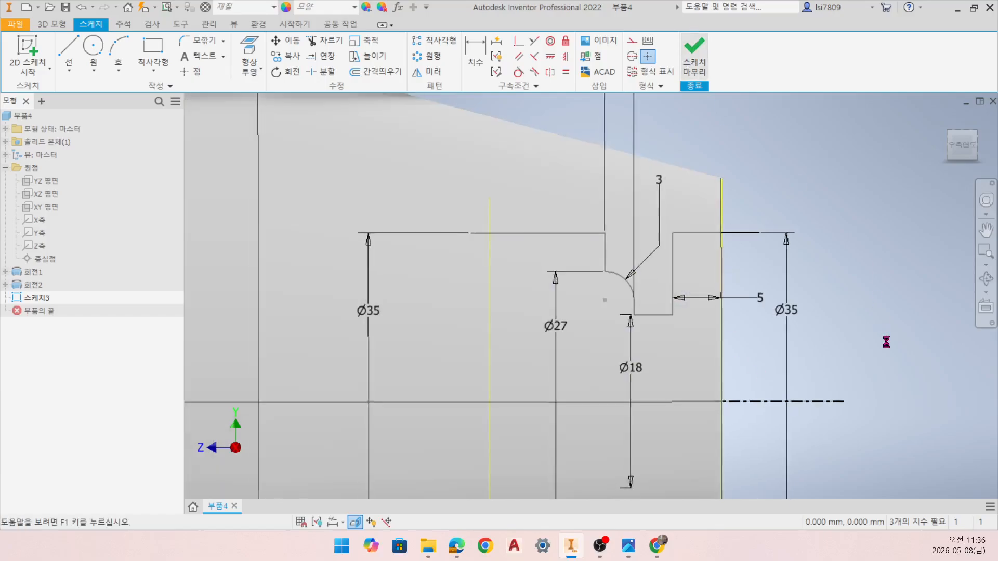
{"action": "left_click", "coordinate": [93, 52]}
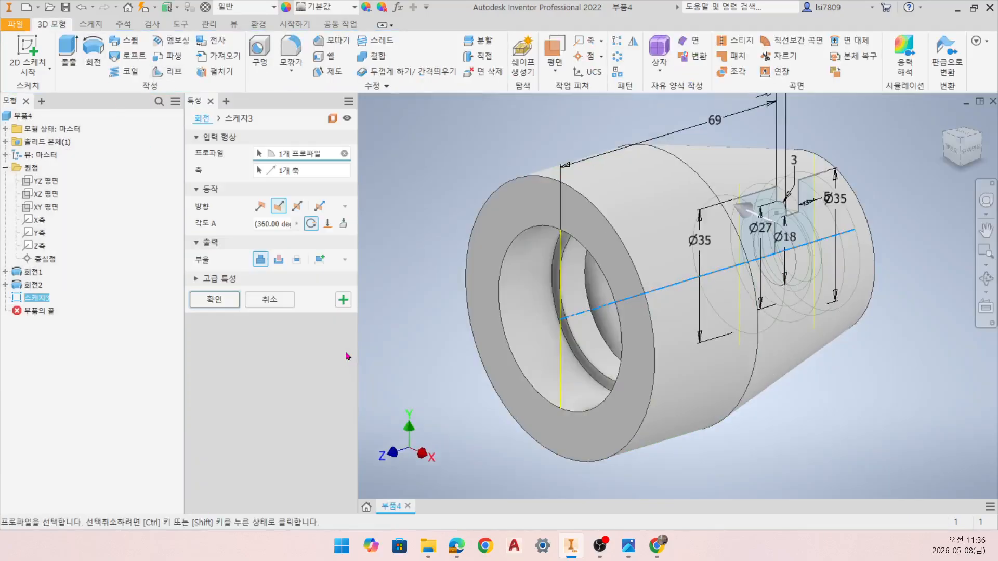
{"action": "left_click", "coordinate": [277, 262]}
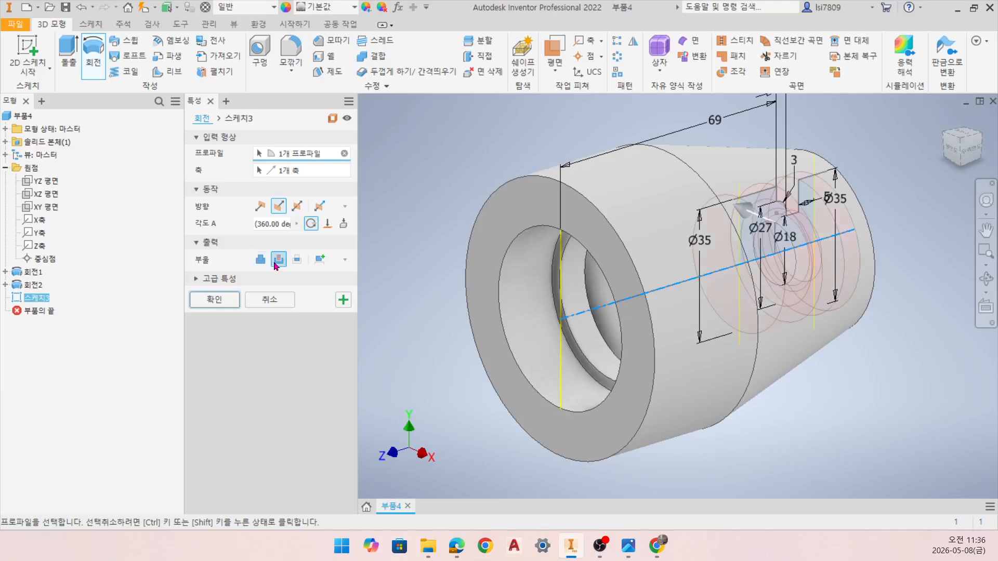
{"action": "left_click", "coordinate": [218, 304]}
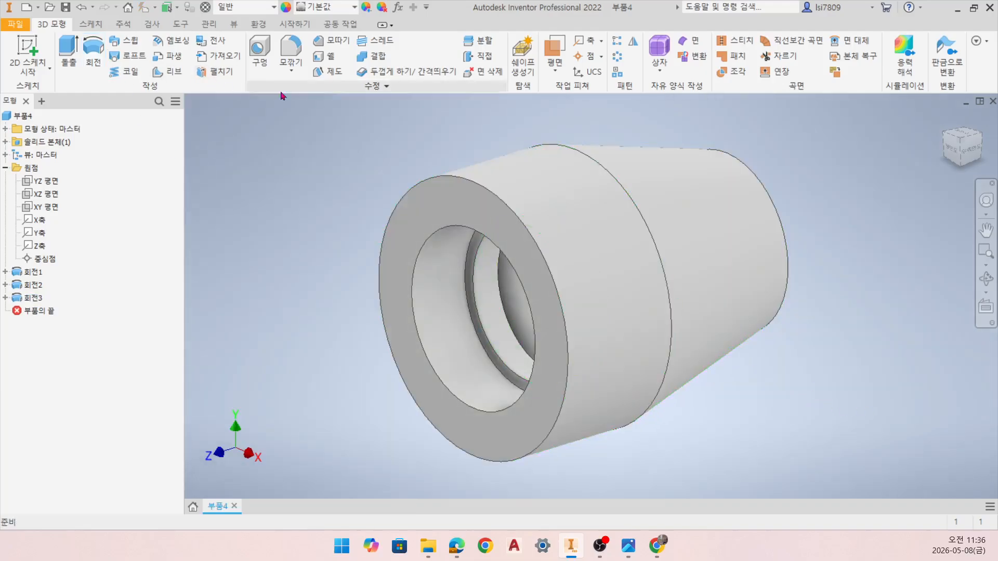
- Show the part in half section at the YZ plane and examine the stepped interior bores straight-on from the right side
{"action": "left_click", "coordinate": [234, 24]}
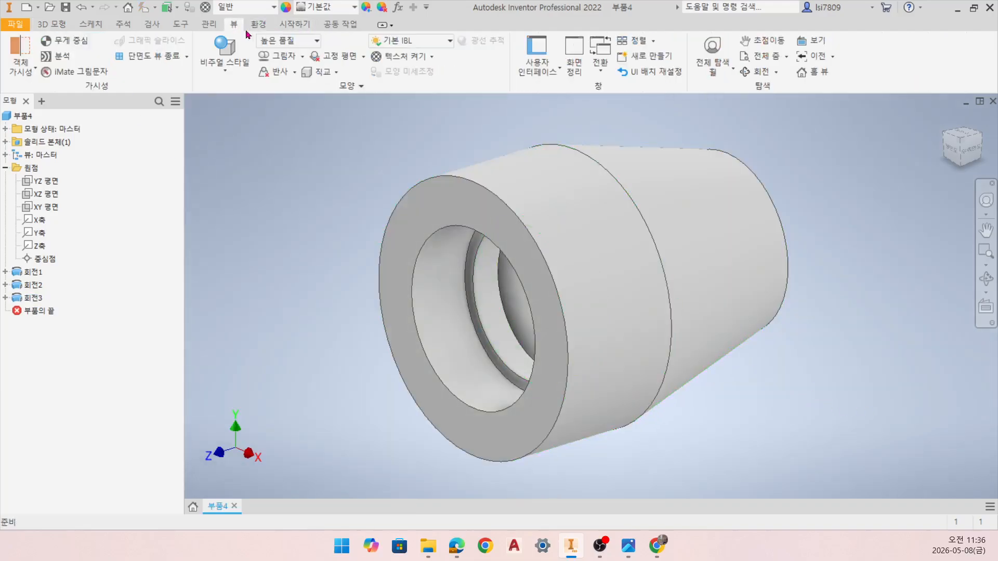
{"action": "left_click", "coordinate": [186, 61]}
{"action": "left_click", "coordinate": [138, 103]}
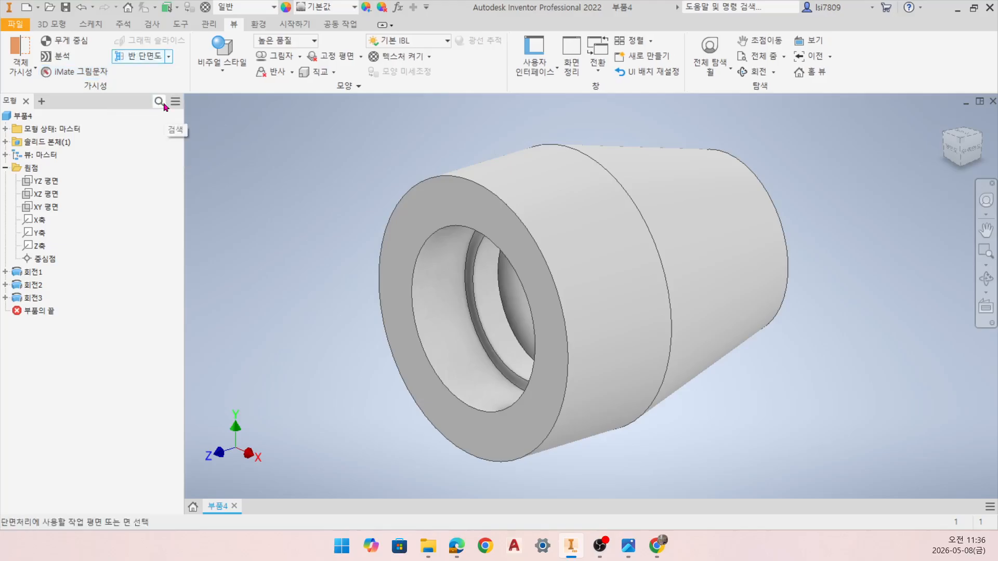
{"action": "left_click", "coordinate": [50, 181]}
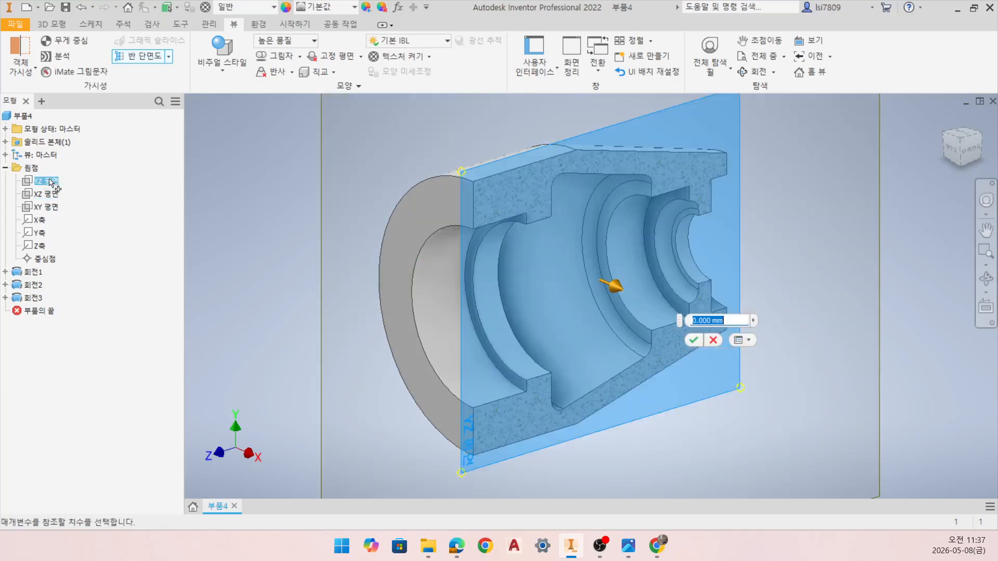
{"action": "left_click", "coordinate": [693, 340]}
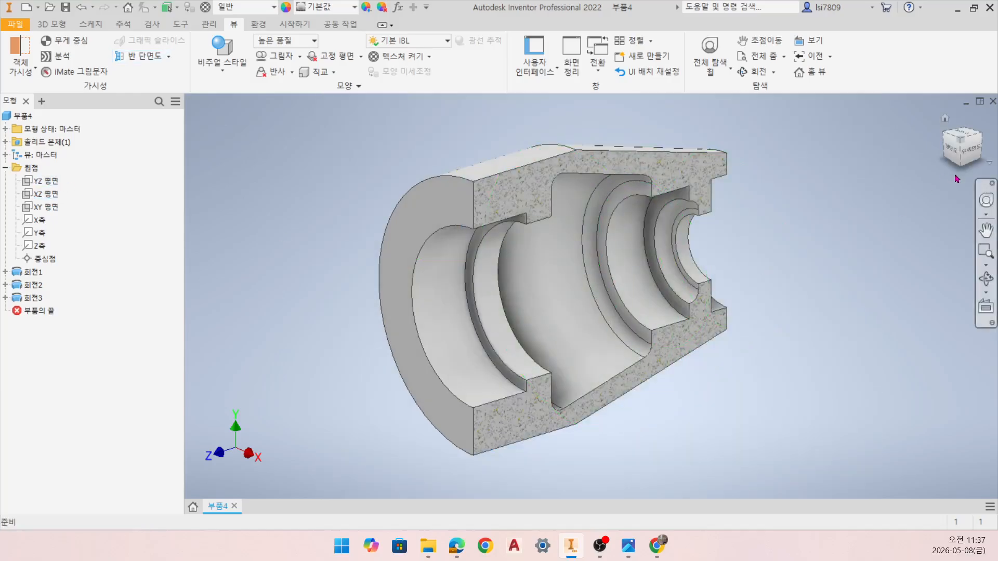
{"action": "left_click", "coordinate": [969, 150]}
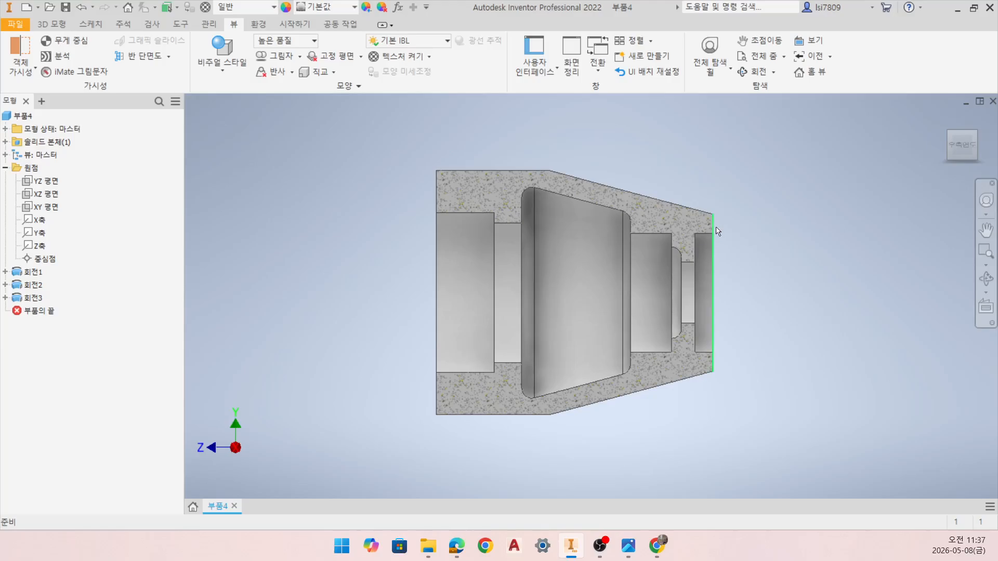
{"action": "mouse_move", "coordinate": [718, 231]}
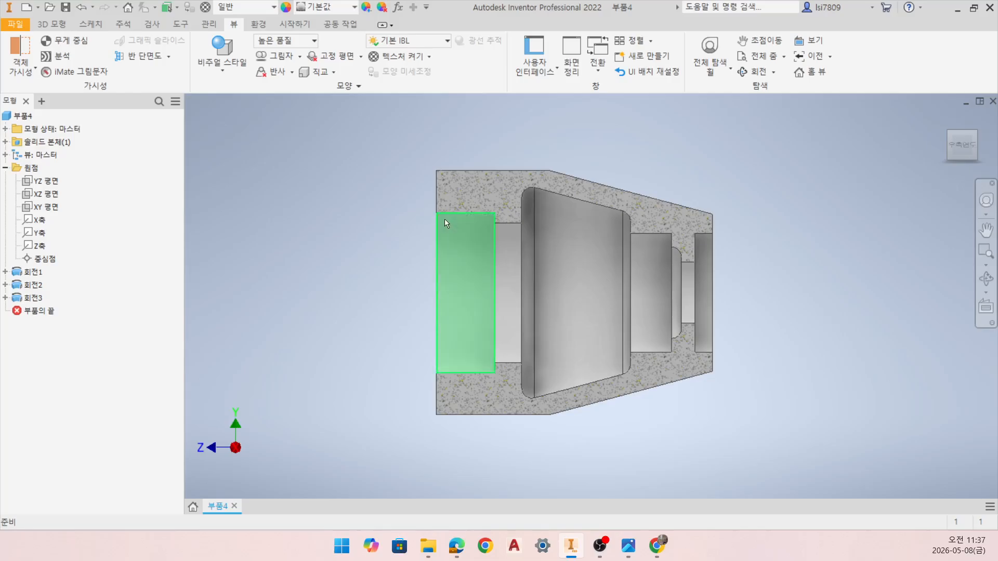
{"action": "mouse_move", "coordinate": [445, 220]}
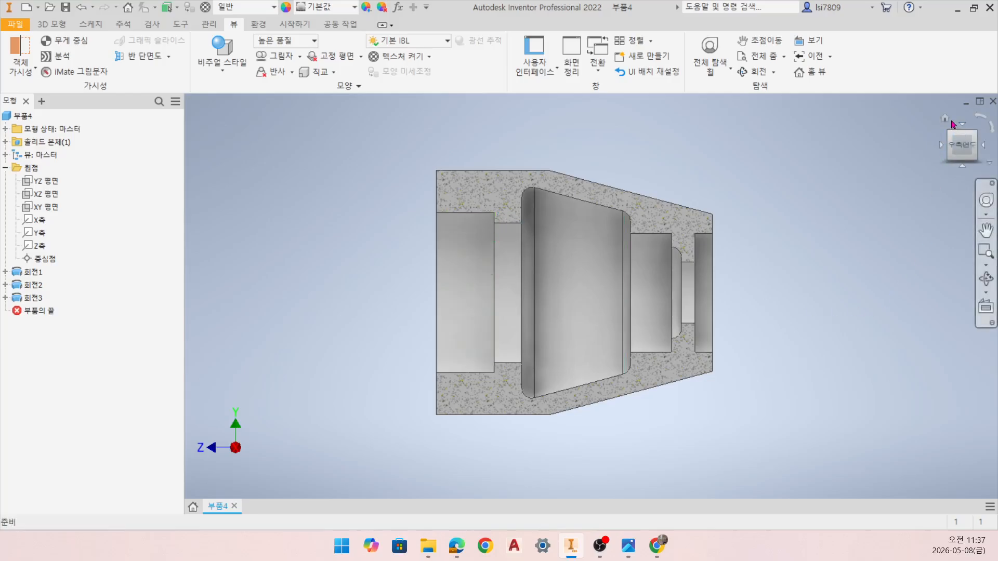
{"action": "left_click", "coordinate": [952, 122]}
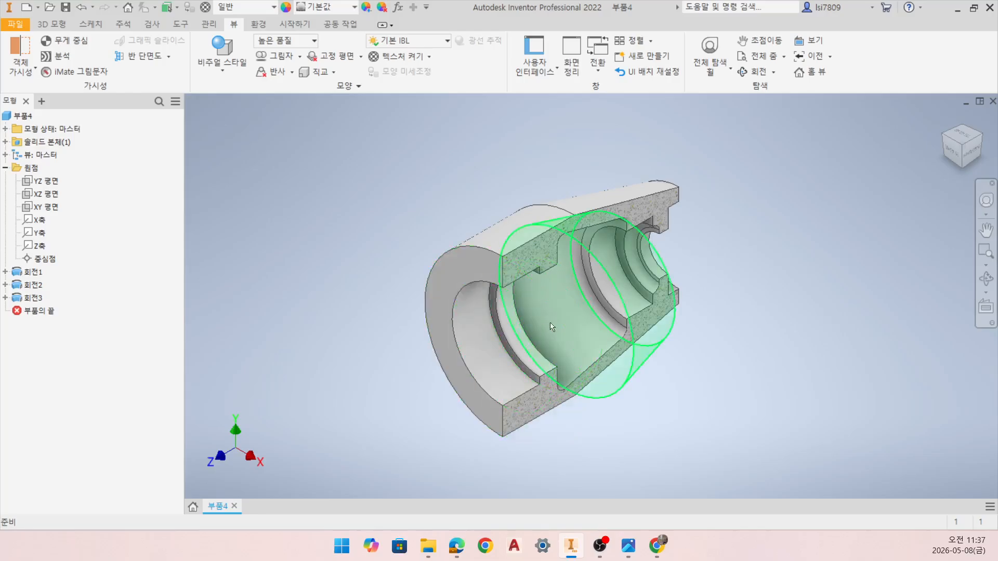
- End the section view and orbit the whole housing to show the narrow end's bore opening close up
{"action": "left_click", "coordinate": [168, 58]}
{"action": "left_click", "coordinate": [166, 154]}
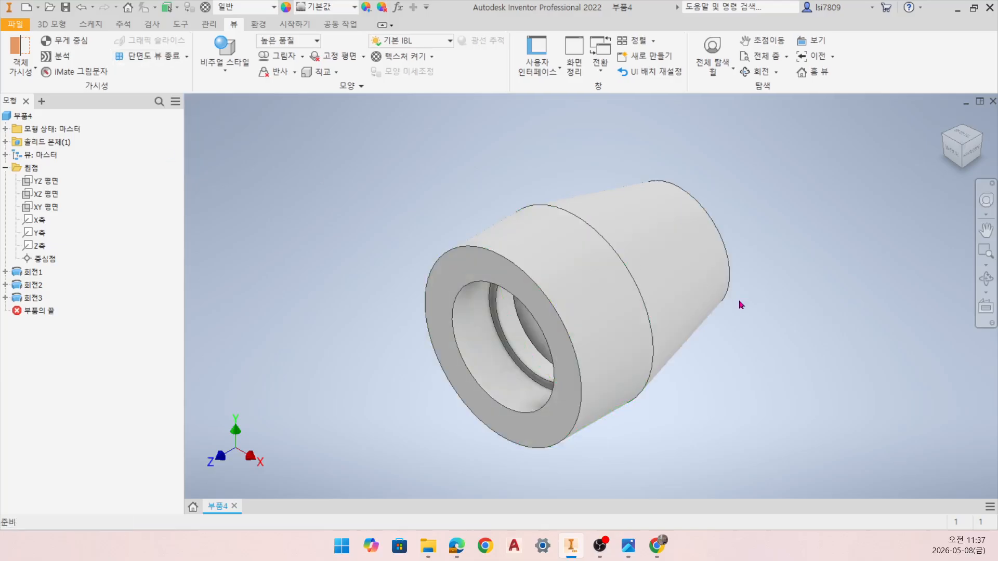
{"action": "key", "text": "F4"}
{"action": "left_click_drag", "start_coordinate": [637, 286], "coordinate": [697, 275]}
{"action": "scroll", "coordinate": [708, 235], "scroll_direction": "down", "scroll_amount": 3}
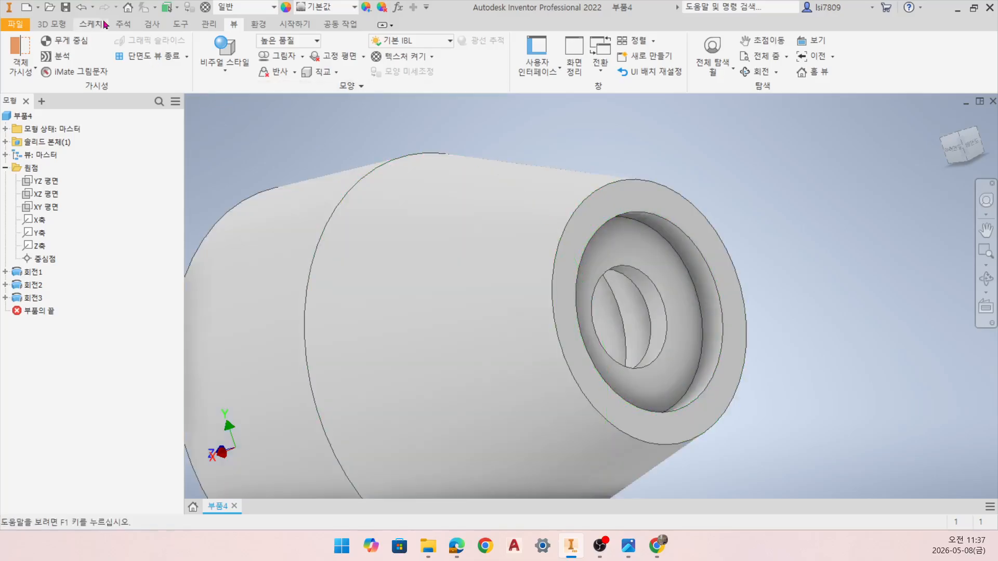
{"action": "left_click", "coordinate": [51, 24]}
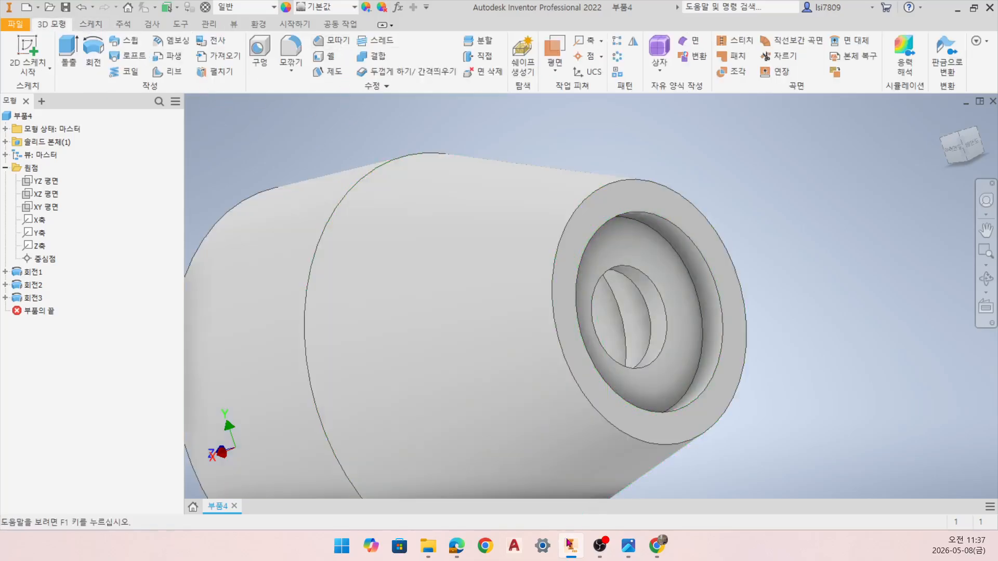
- Switch to the KS drawing standards PDF in Edge, find section 38 on oil seal mounting, and examine the housing bore's chamfer and corner radius data
{"action": "left_click", "coordinate": [463, 552]}
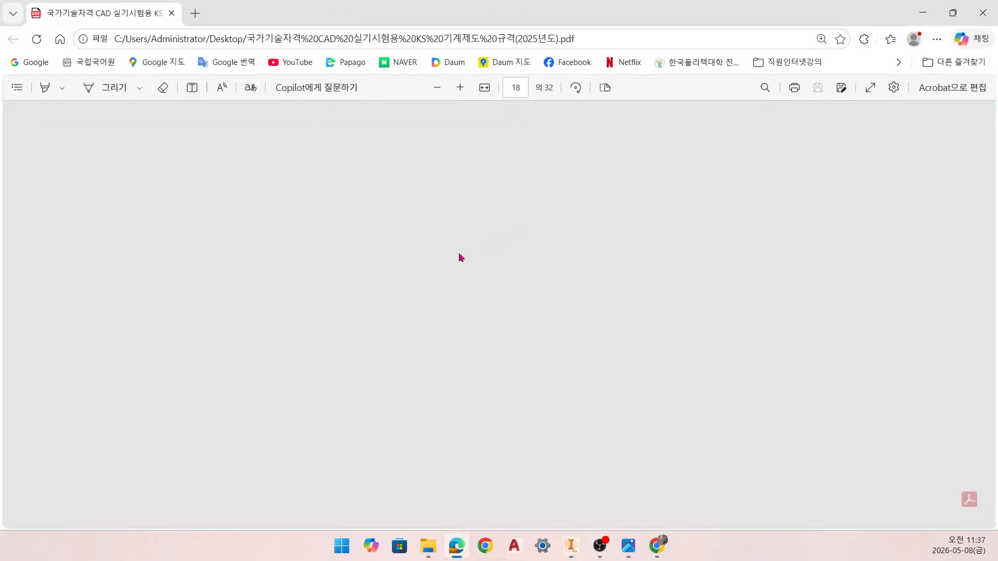
{"action": "left_click", "coordinate": [195, 13]}
{"action": "left_click", "coordinate": [139, 16]}
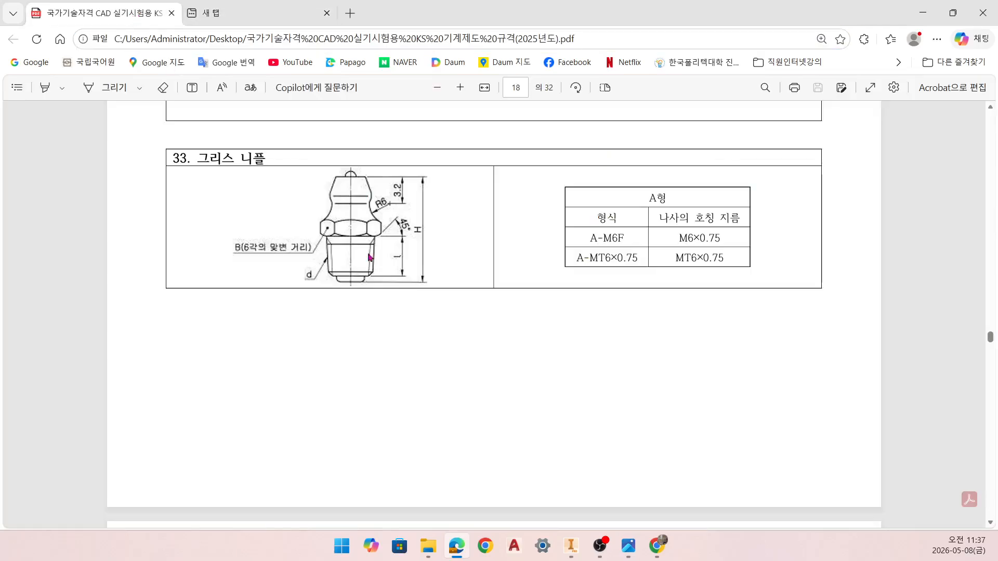
{"action": "scroll", "coordinate": [494, 329], "scroll_direction": "up", "scroll_amount": 10}
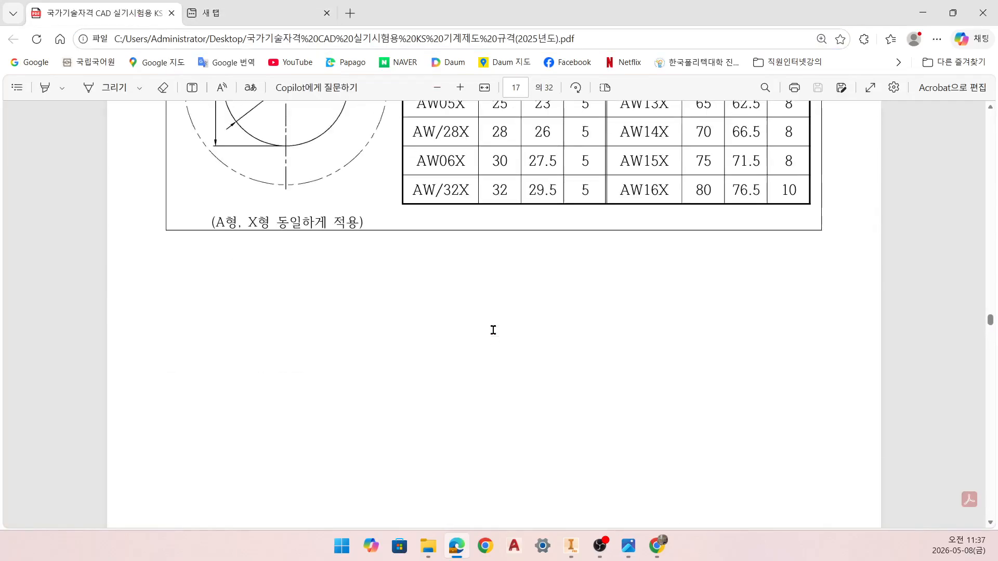
{"action": "scroll", "coordinate": [493, 330], "scroll_direction": "up", "scroll_amount": 10}
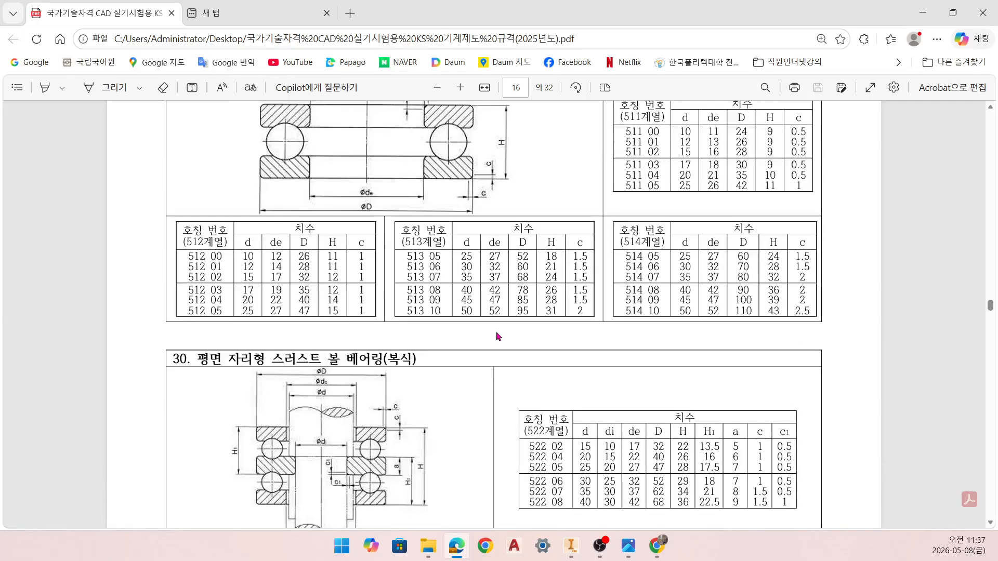
{"action": "scroll", "coordinate": [498, 339], "scroll_direction": "up", "scroll_amount": 15}
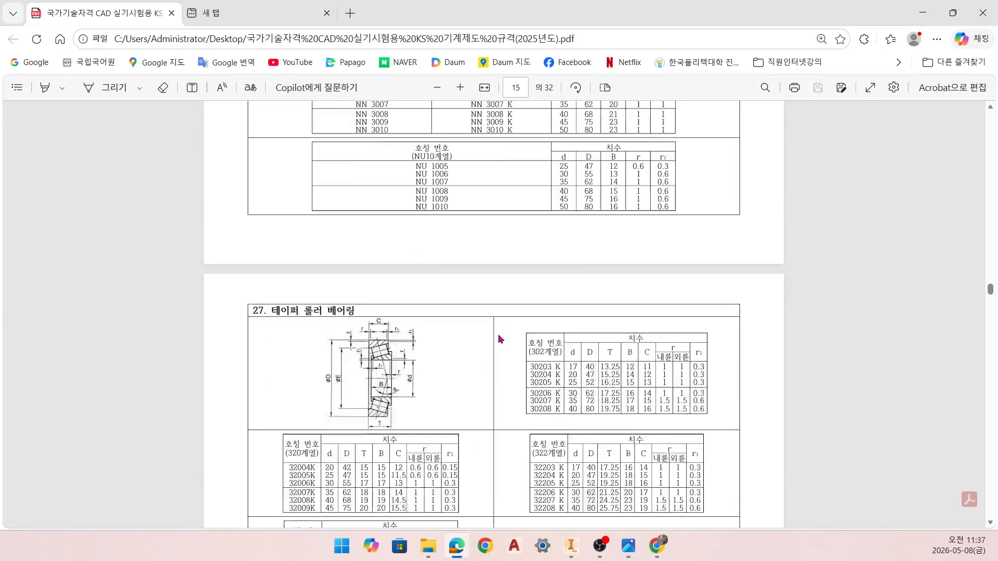
{"action": "scroll", "coordinate": [498, 339], "scroll_direction": "up", "scroll_amount": 15}
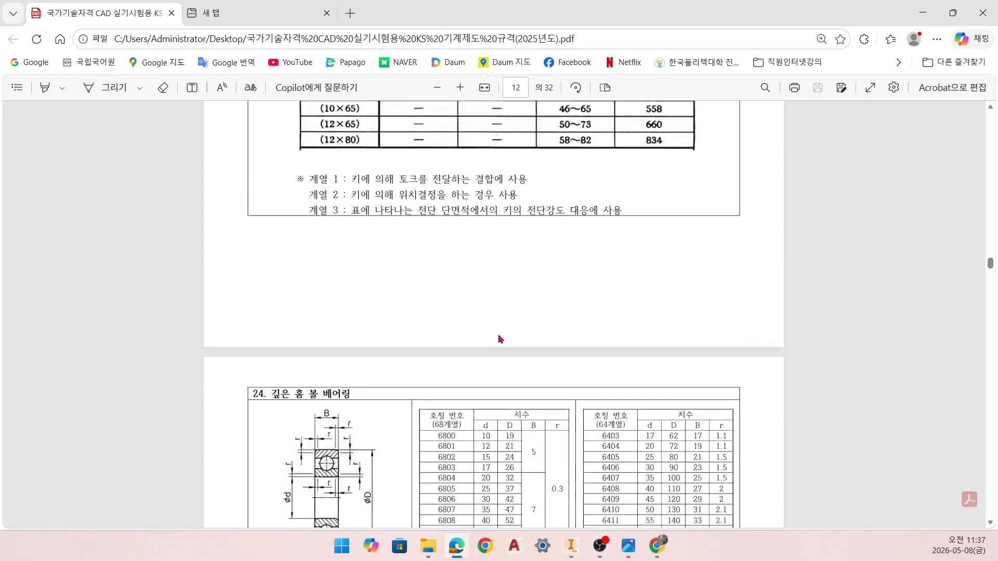
{"action": "scroll", "coordinate": [498, 339], "scroll_direction": "up", "scroll_amount": 15}
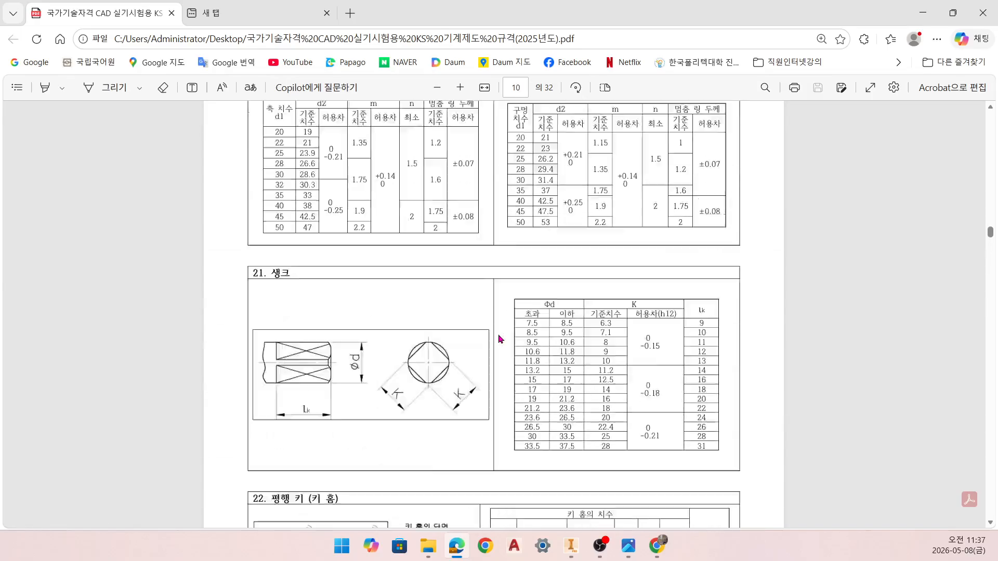
{"action": "scroll", "coordinate": [500, 335], "scroll_direction": "down", "scroll_amount": 20}
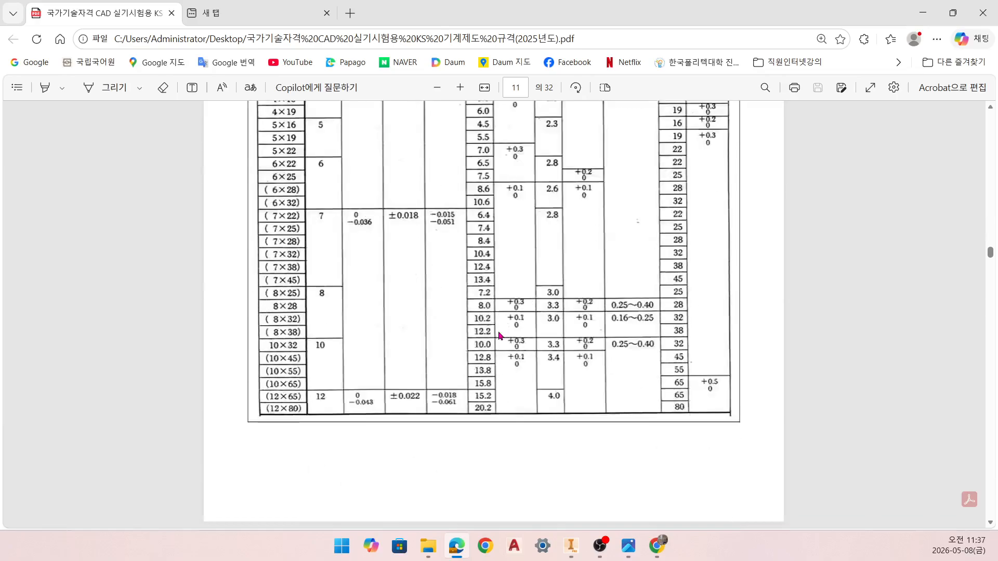
{"action": "scroll", "coordinate": [508, 336], "scroll_direction": "down", "scroll_amount": 20}
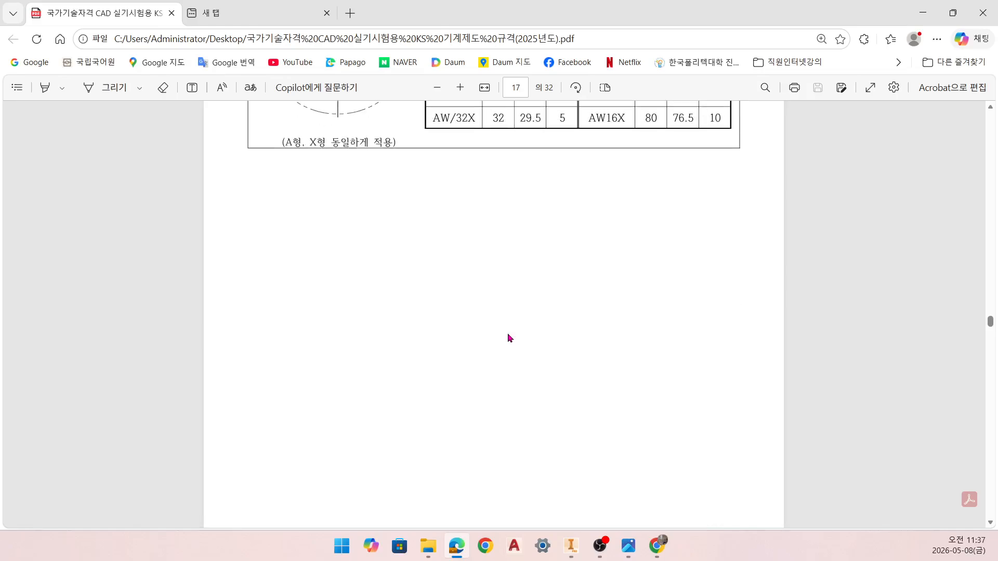
{"action": "scroll", "coordinate": [510, 338], "scroll_direction": "down", "scroll_amount": 10}
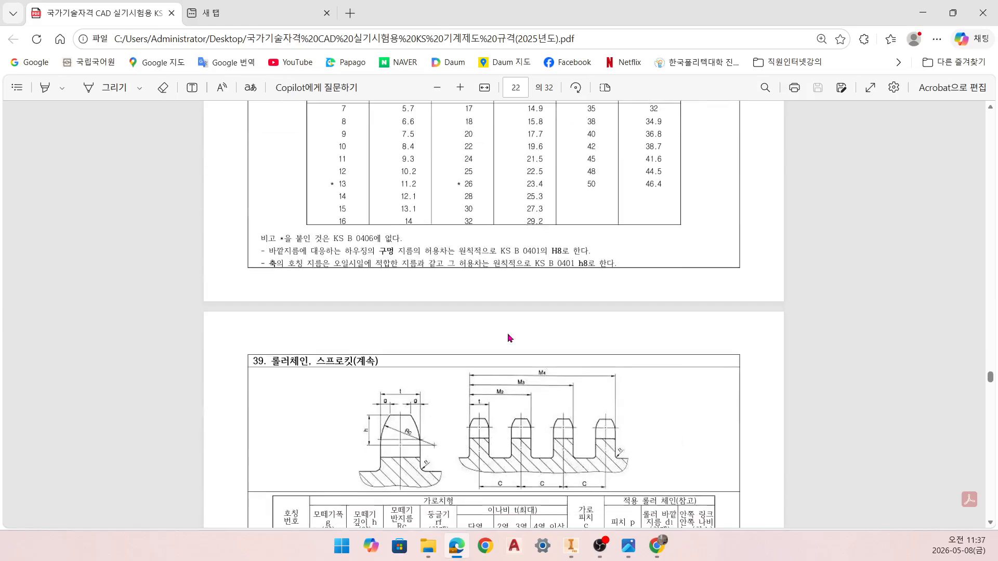
{"action": "scroll", "coordinate": [510, 338], "scroll_direction": "down", "scroll_amount": 15}
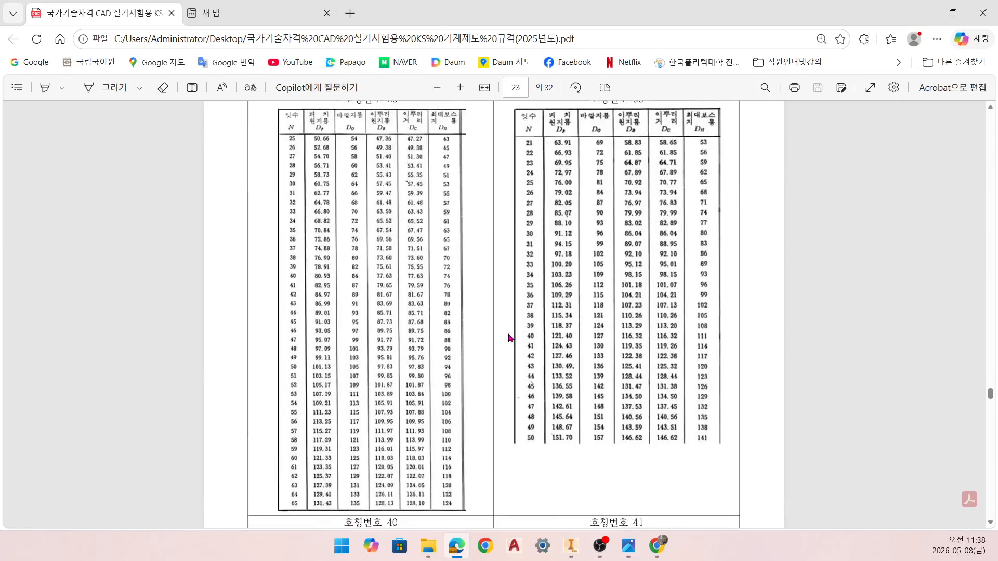
{"action": "scroll", "coordinate": [510, 338], "scroll_direction": "up", "scroll_amount": 15}
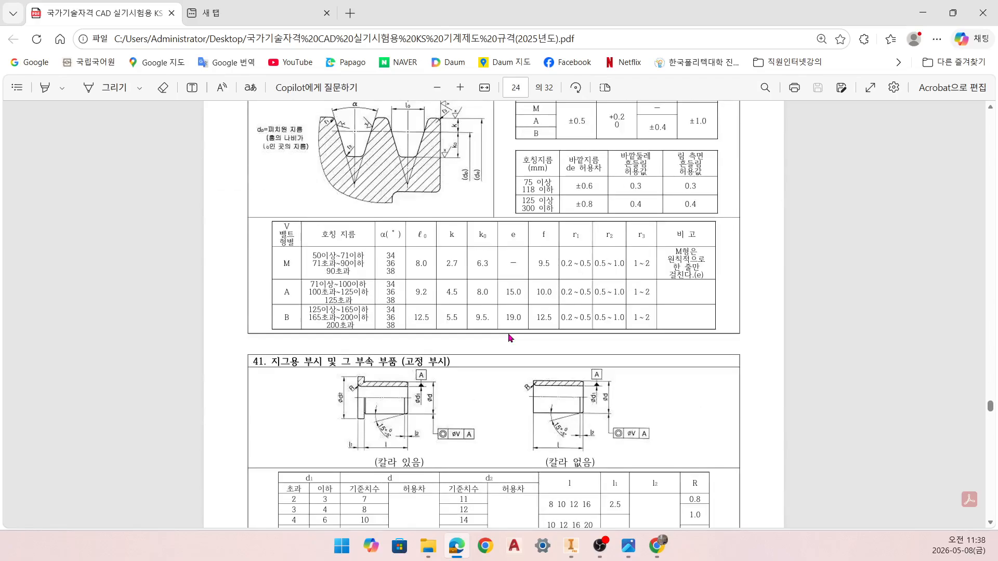
{"action": "scroll", "coordinate": [510, 338], "scroll_direction": "up", "scroll_amount": 10}
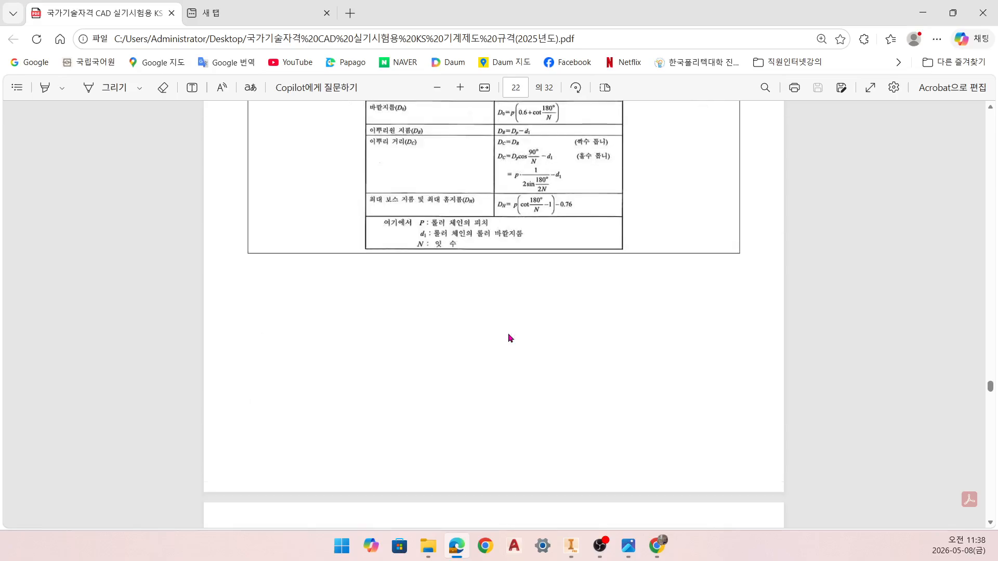
{"action": "scroll", "coordinate": [510, 338], "scroll_direction": "up", "scroll_amount": 8}
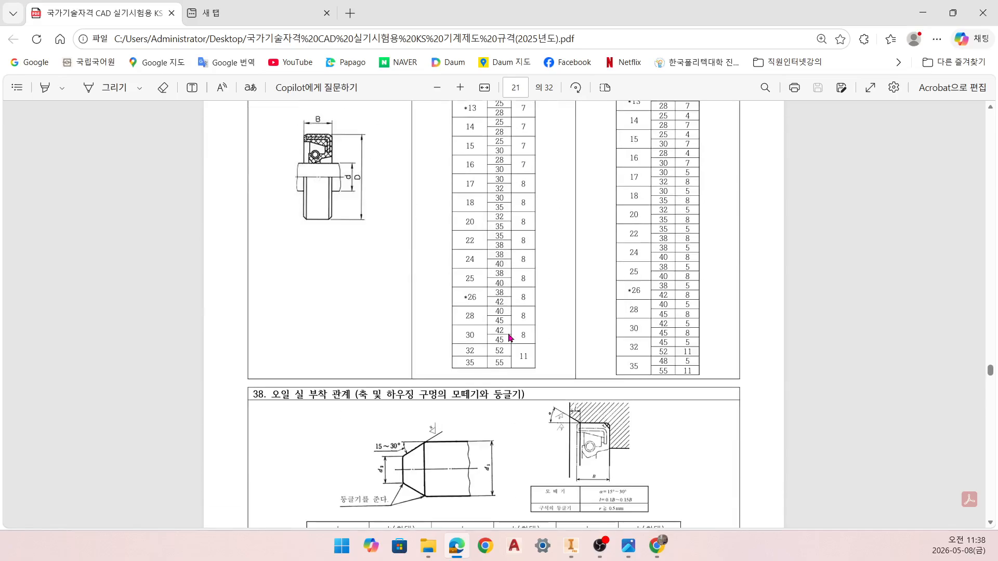
{"action": "scroll", "coordinate": [572, 406], "scroll_direction": "up", "scroll_amount": 6, "text": "ctrl"}
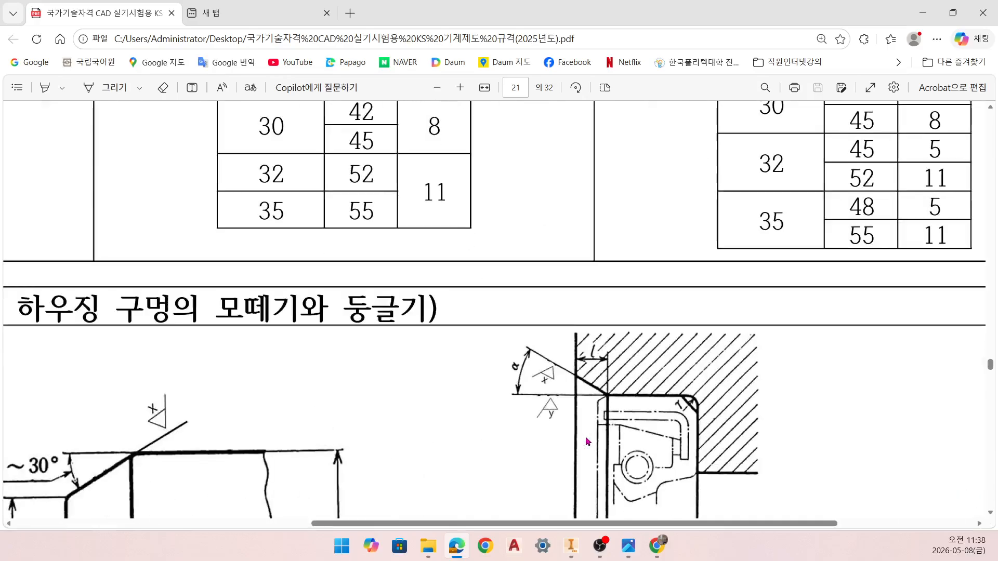
{"action": "scroll", "coordinate": [570, 391], "scroll_direction": "down", "scroll_amount": 4, "text": "ctrl"}
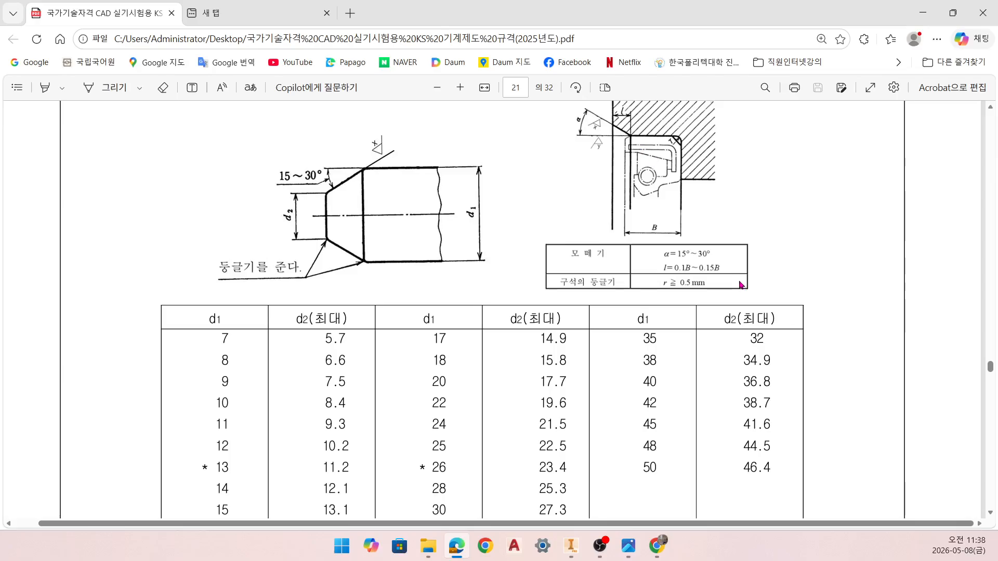
- Return to Inventor and chamfer the narrow-end bore's opening edge from the end face, using a 0.5 mm distance and a 30-degree angle
{"action": "key", "text": "alt+Tab"}
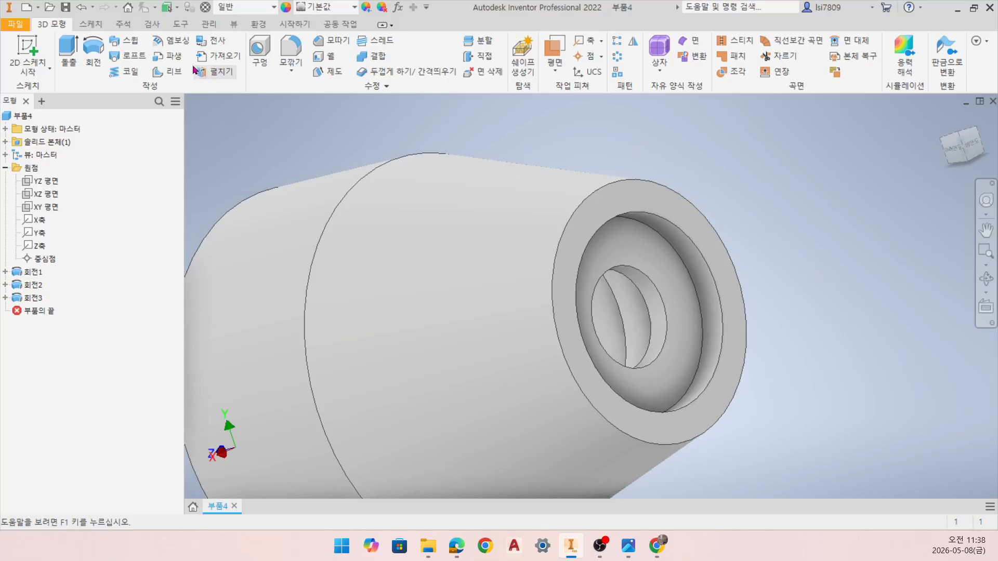
{"action": "left_click", "coordinate": [338, 46]}
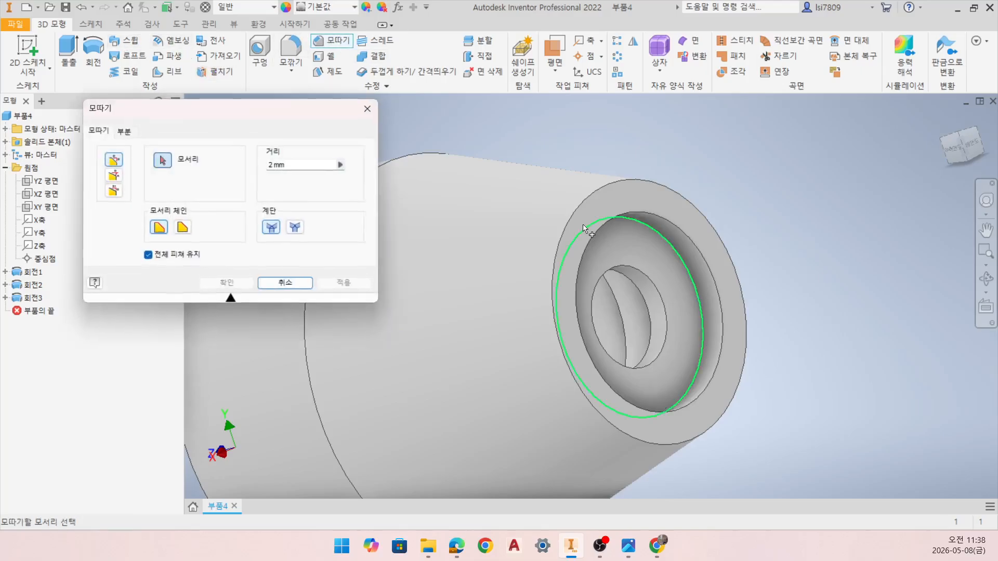
{"action": "left_click_drag", "start_coordinate": [274, 123], "coordinate": [223, 100]}
{"action": "left_click", "coordinate": [65, 163]}
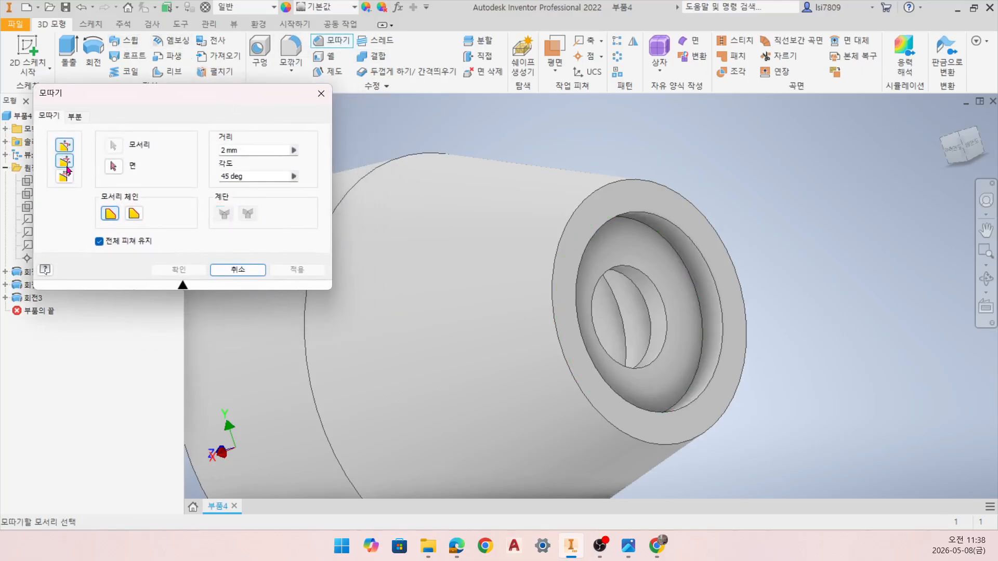
{"action": "left_click", "coordinate": [255, 176]}
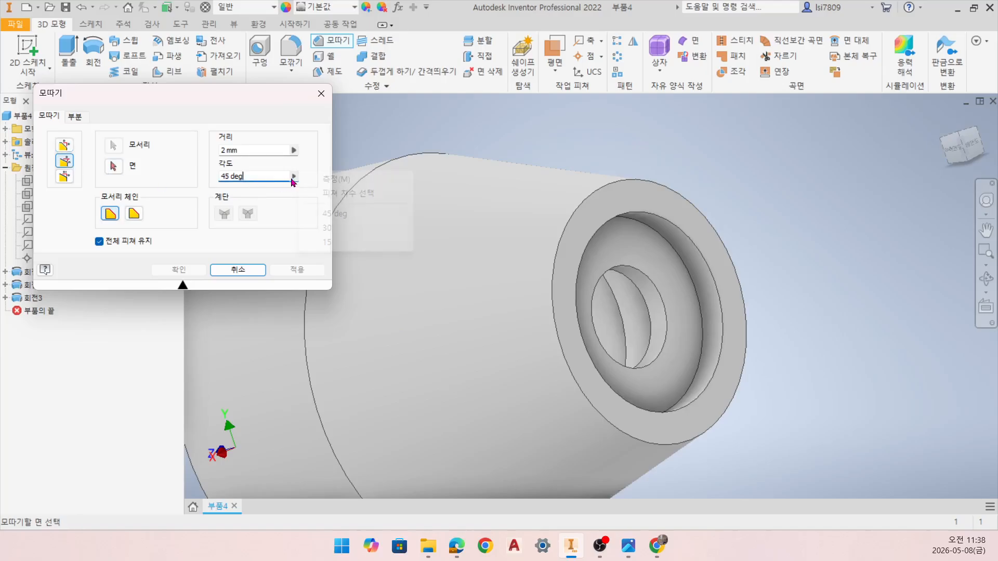
{"action": "left_click", "coordinate": [294, 177]}
{"action": "left_click", "coordinate": [327, 228]}
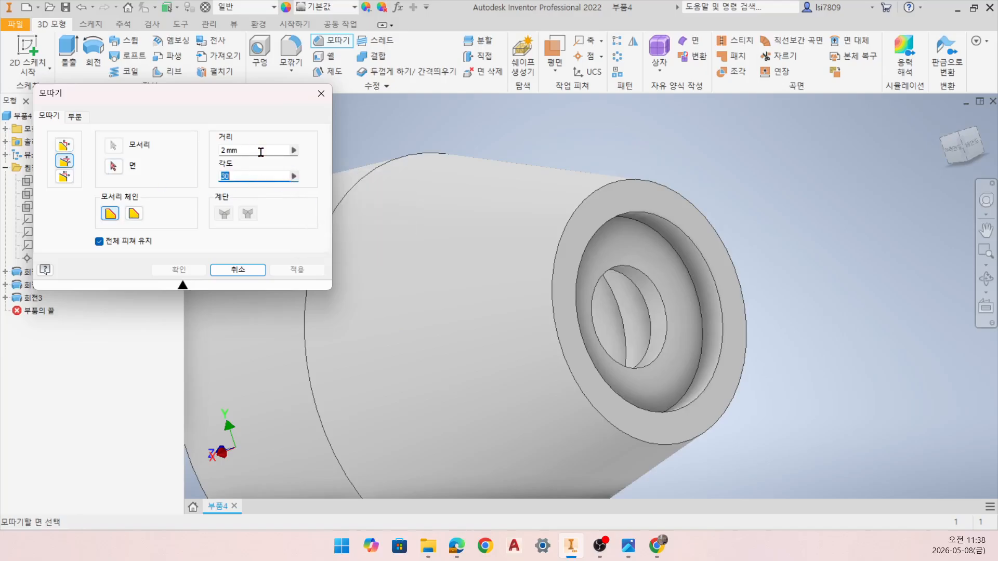
{"action": "double_click", "coordinate": [259, 150]}
{"action": "type", "text": "0.5"}
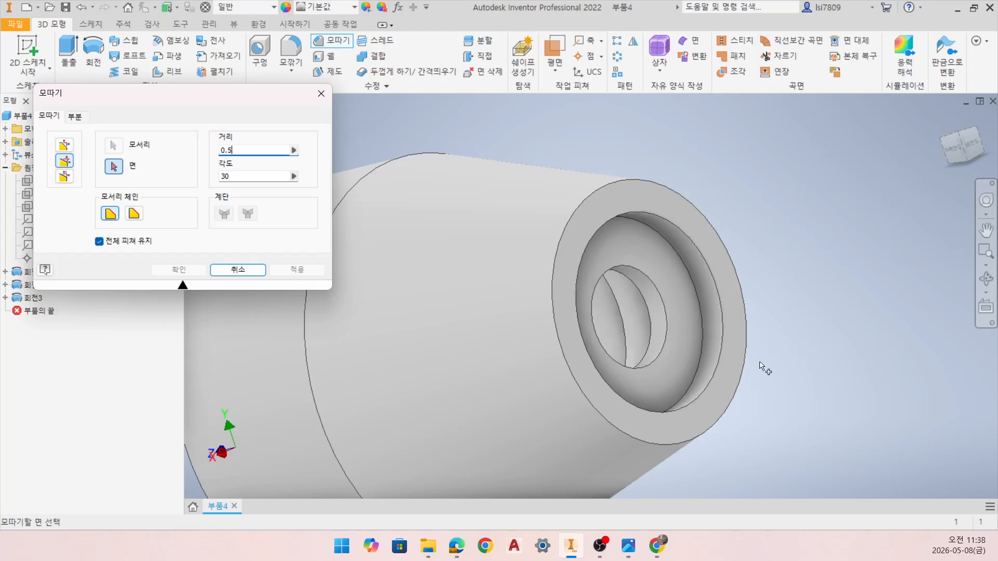
{"action": "left_click", "coordinate": [734, 326]}
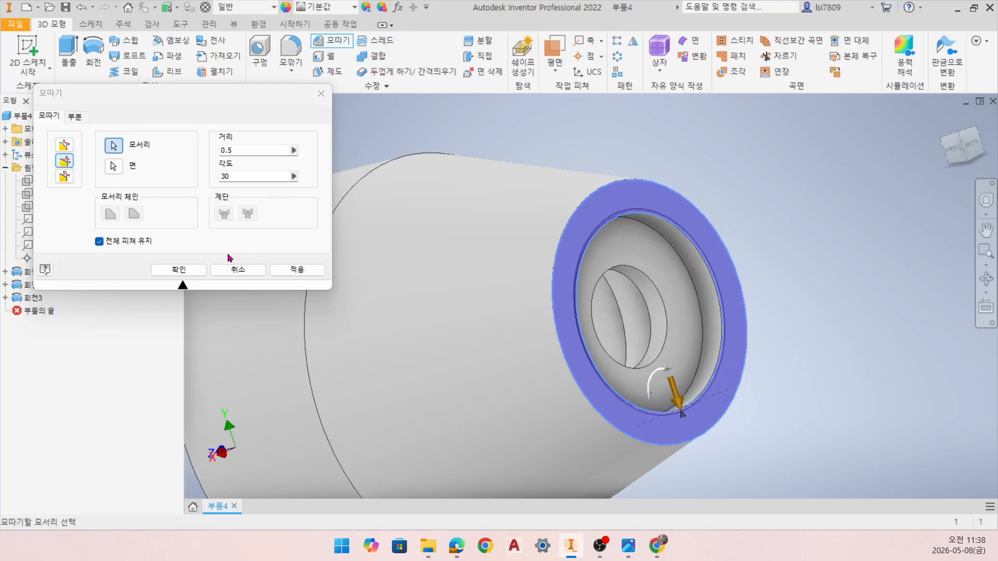
{"action": "left_click", "coordinate": [289, 271]}
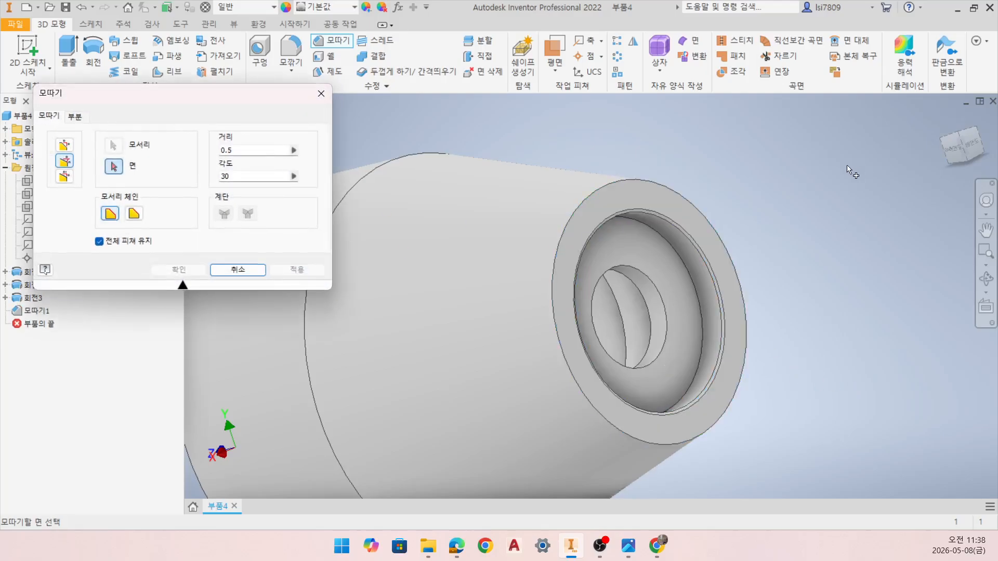
- Close the chamfer command, cut the part in half section at the YZ plane, and examine the oil seal bore's chamfer profile straight-on
{"action": "left_click", "coordinate": [237, 269]}
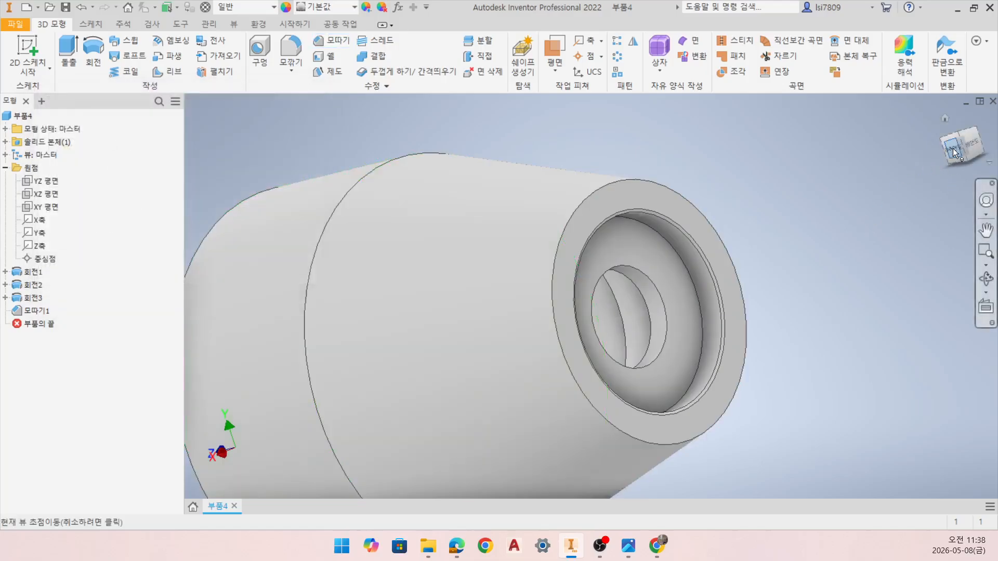
{"action": "left_click", "coordinate": [968, 147]}
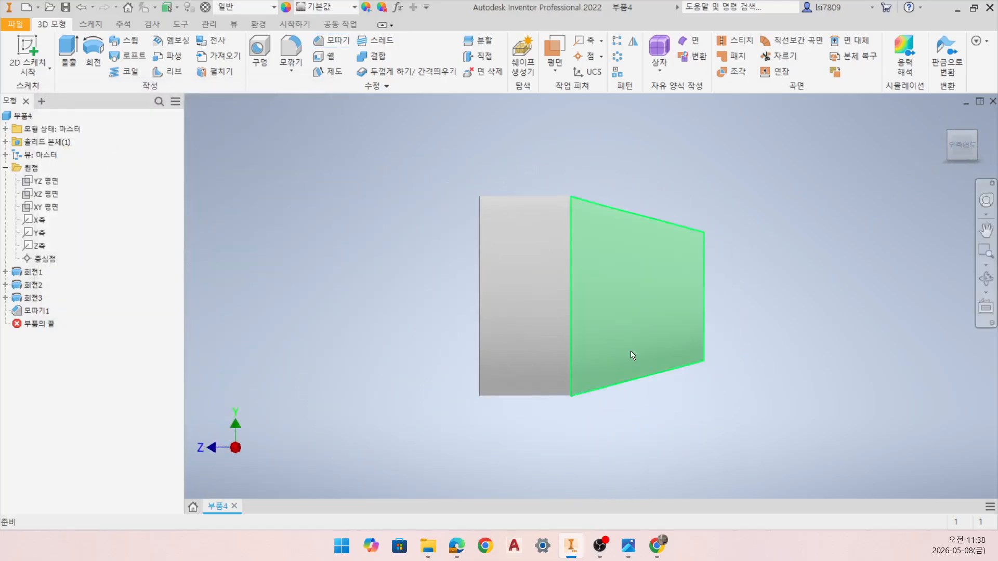
{"action": "left_click", "coordinate": [235, 25]}
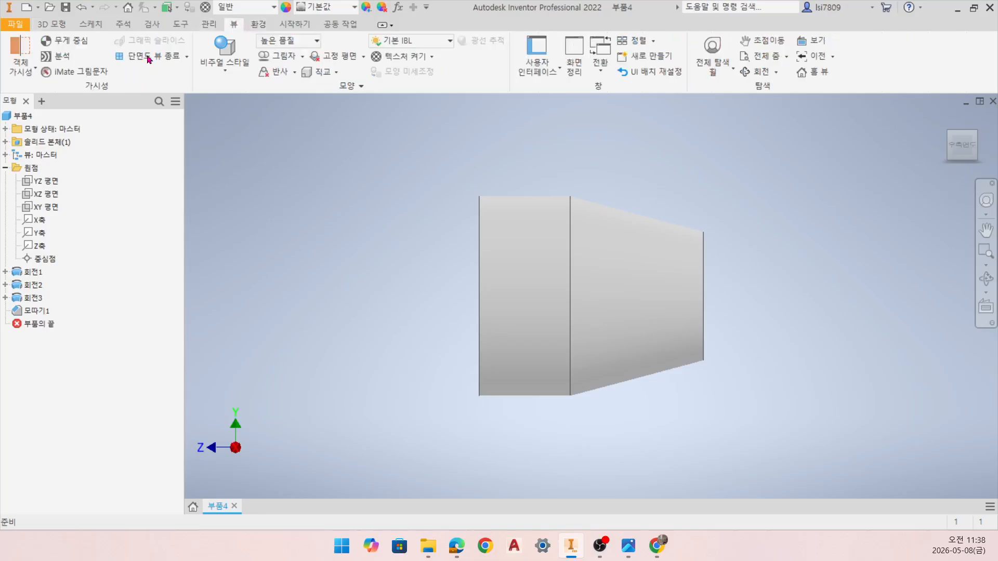
{"action": "left_click", "coordinate": [186, 56]}
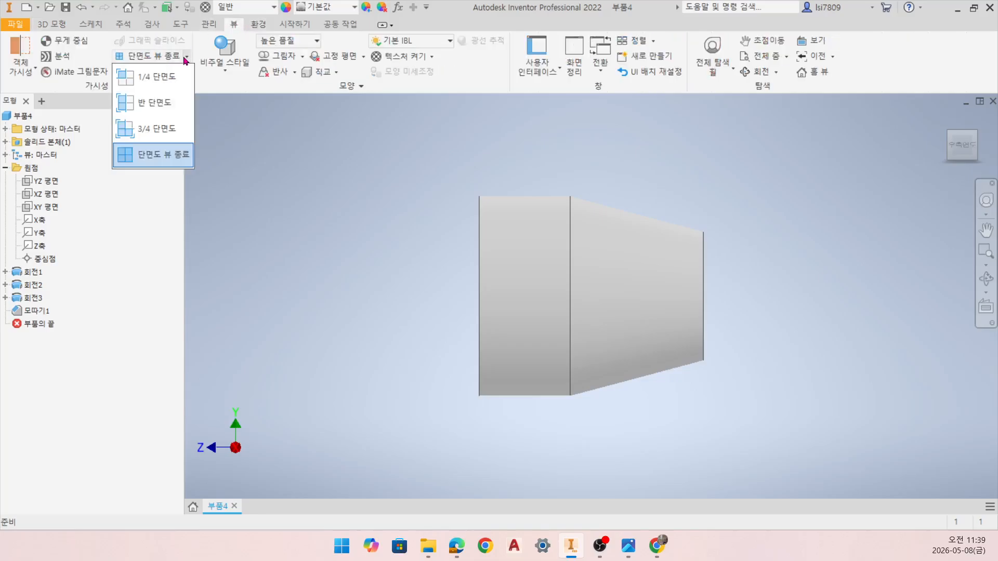
{"action": "left_click", "coordinate": [146, 113]}
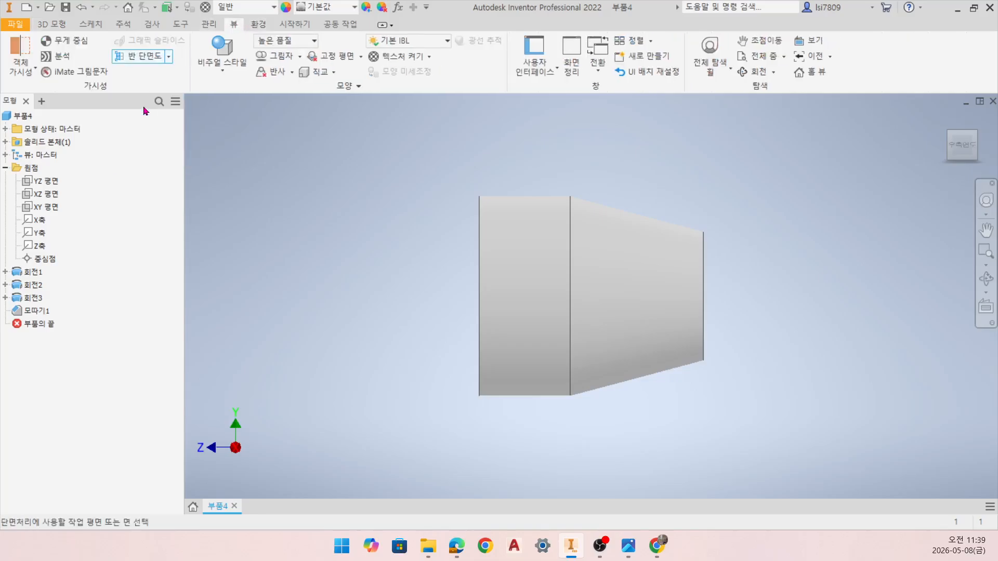
{"action": "left_click", "coordinate": [52, 181]}
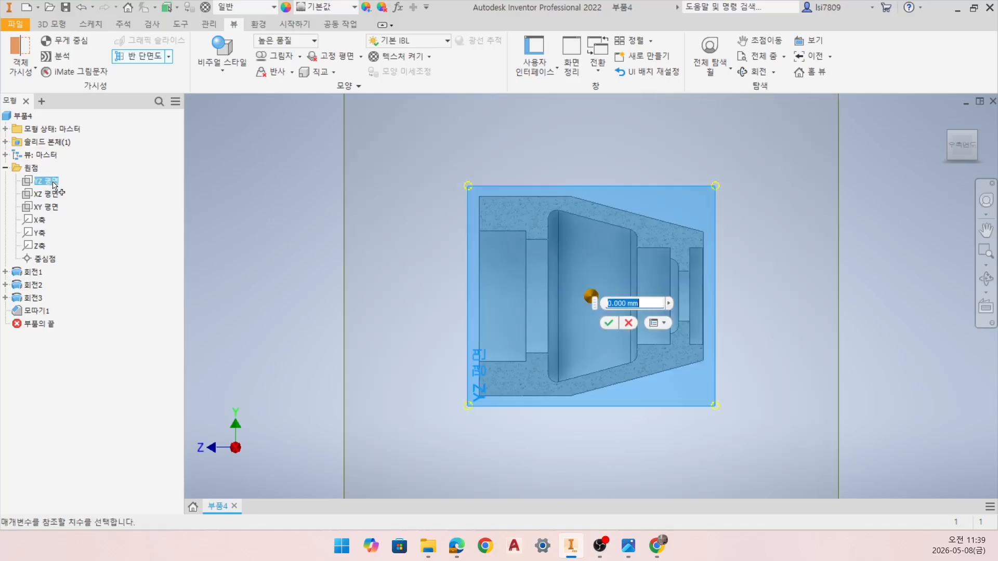
{"action": "left_click", "coordinate": [609, 324]}
{"action": "scroll", "coordinate": [711, 239], "scroll_direction": "up", "scroll_amount": 8}
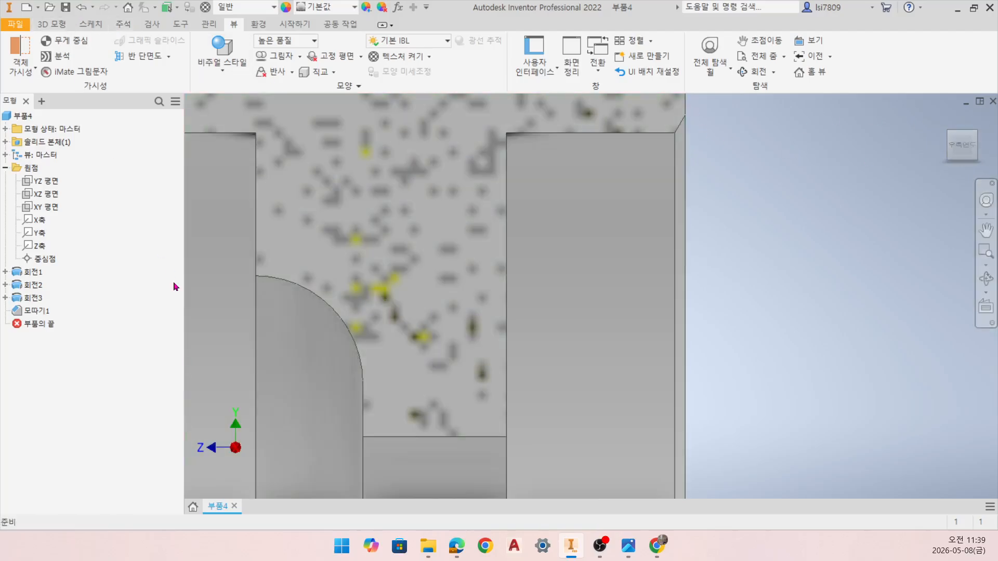
- Delete the oil seal bore's chamfer and recreate it measured from the bore's cylindrical face, with 0.5 mm distance and 30-degree angle
{"action": "right_click", "coordinate": [29, 313]}
{"action": "left_click", "coordinate": [67, 333]}
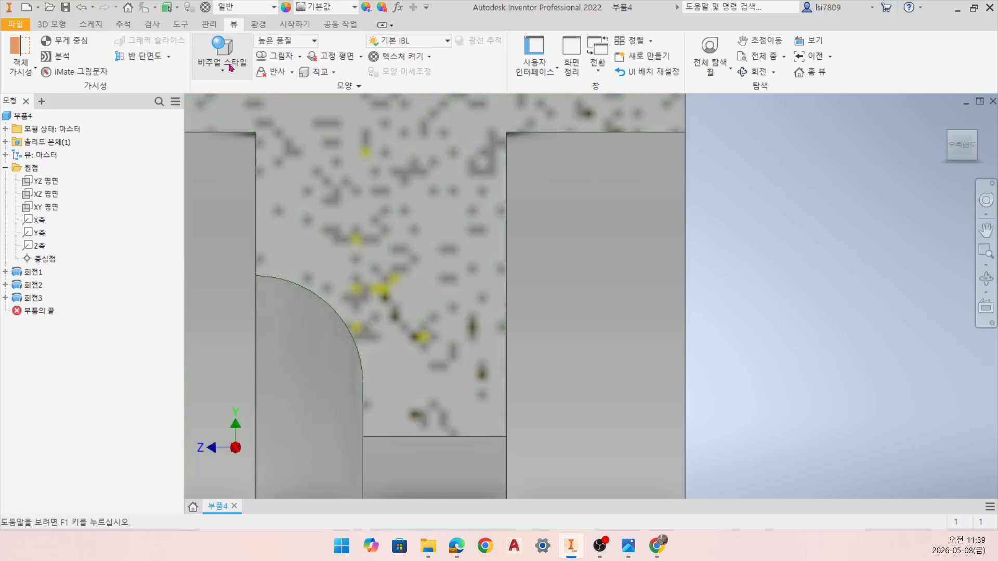
{"action": "middle_click_drag", "start_coordinate": [569, 243], "coordinate": [499, 260], "text": "shift"}
{"action": "left_click", "coordinate": [51, 24]}
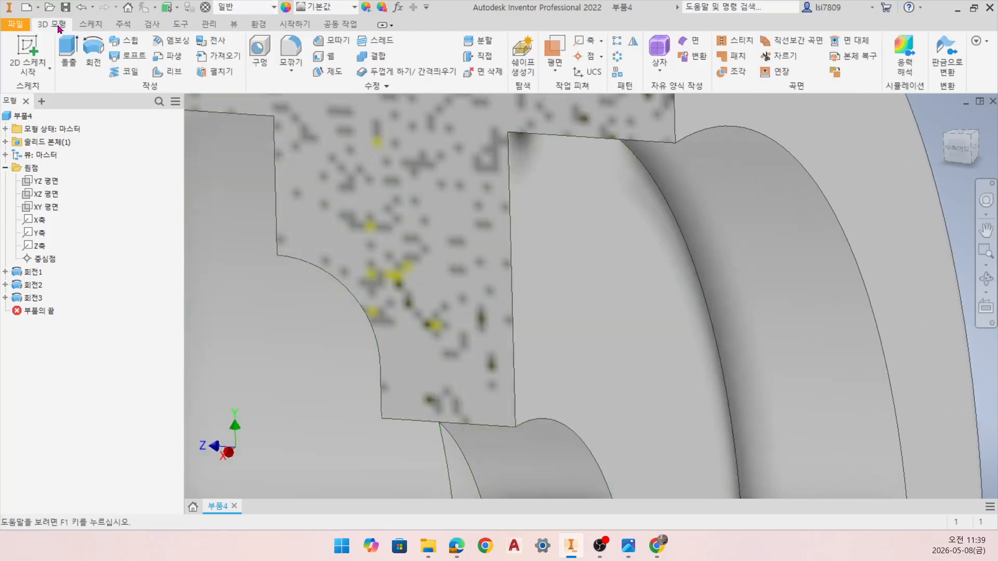
{"action": "left_click", "coordinate": [338, 42]}
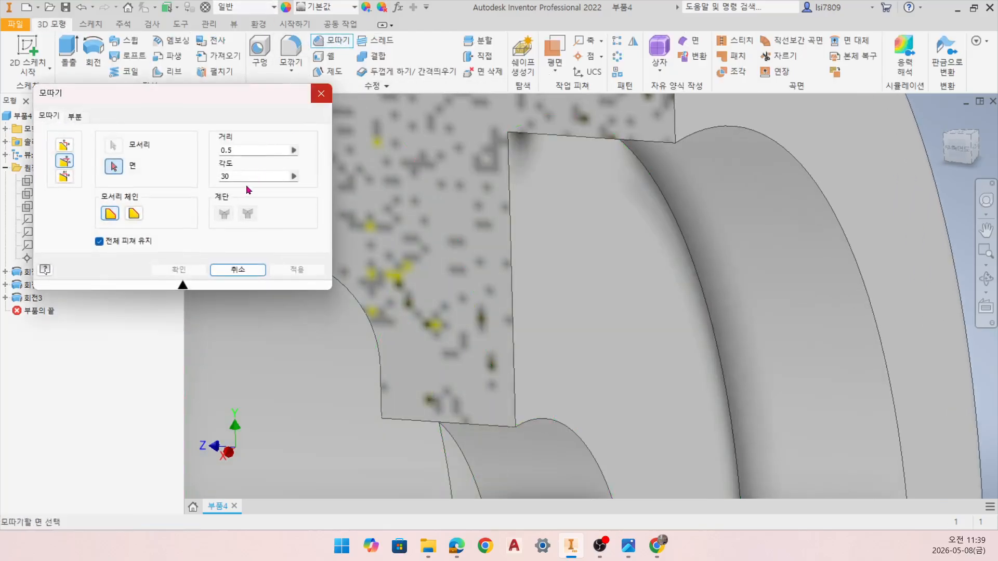
{"action": "left_click", "coordinate": [777, 214]}
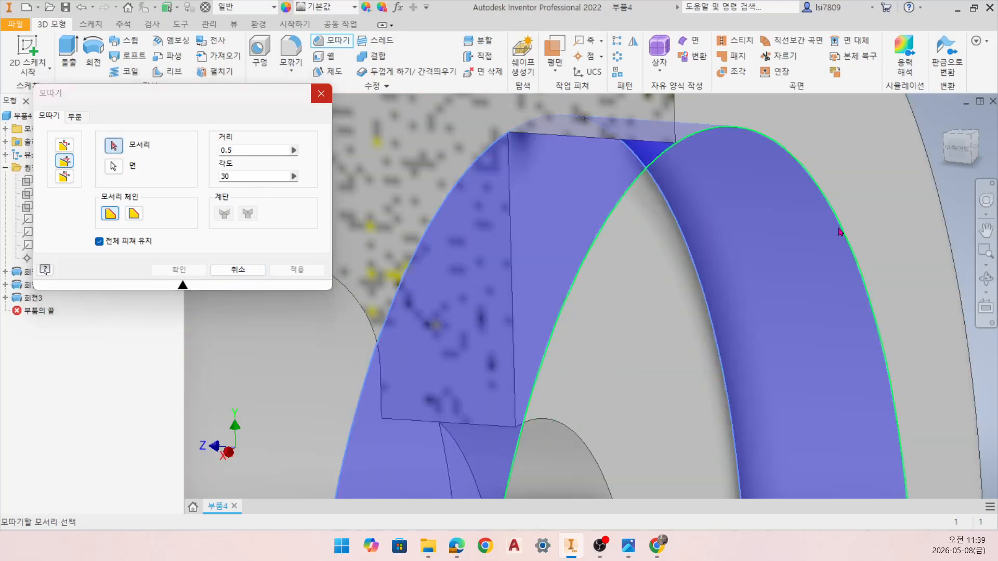
{"action": "left_click", "coordinate": [612, 245]}
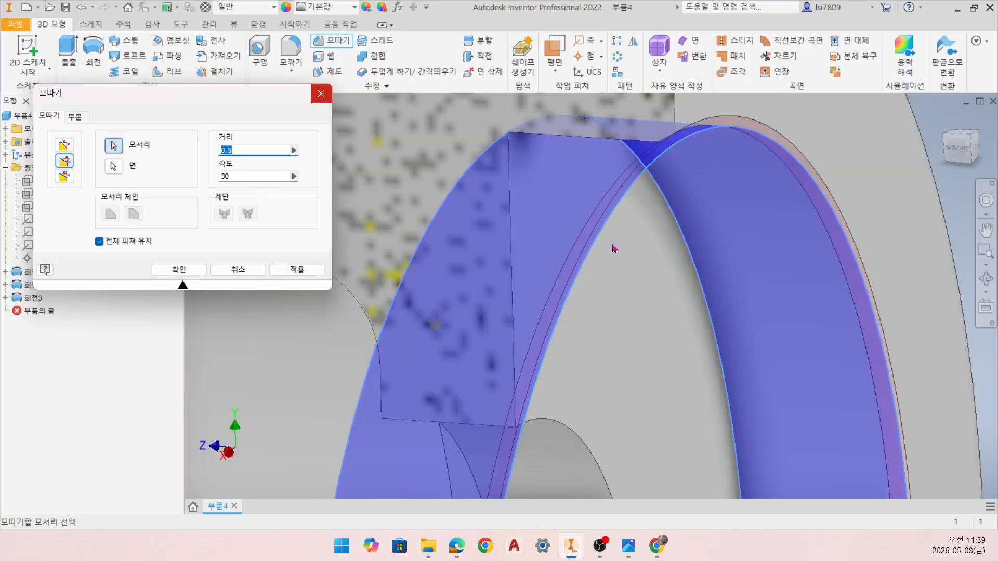
{"action": "left_click", "coordinate": [297, 269]}
- Examine the recreated chamfer's profile in the half section from the right side and close the chamfer command
{"action": "left_click", "coordinate": [963, 156]}
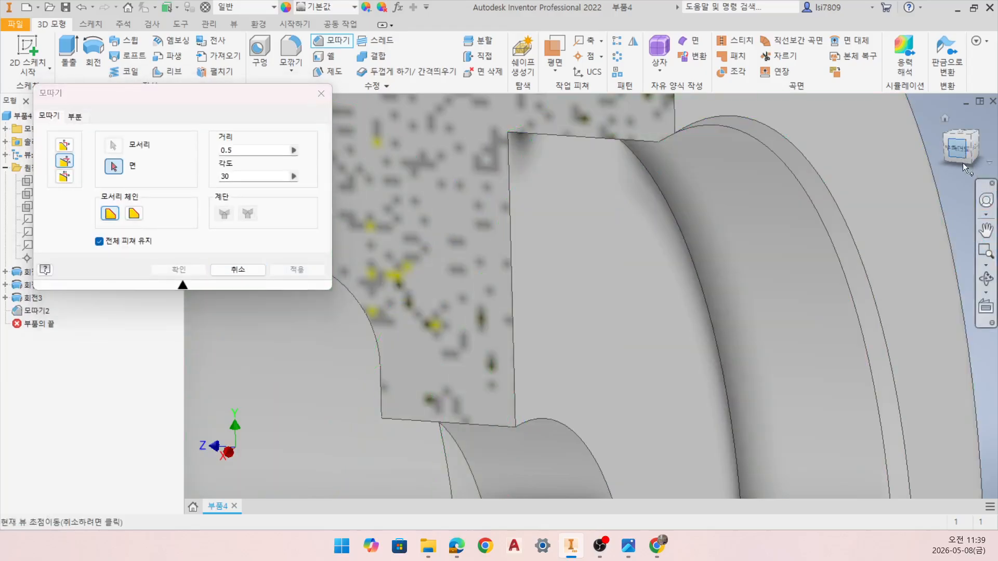
{"action": "scroll", "coordinate": [720, 251], "scroll_direction": "up", "scroll_amount": 5}
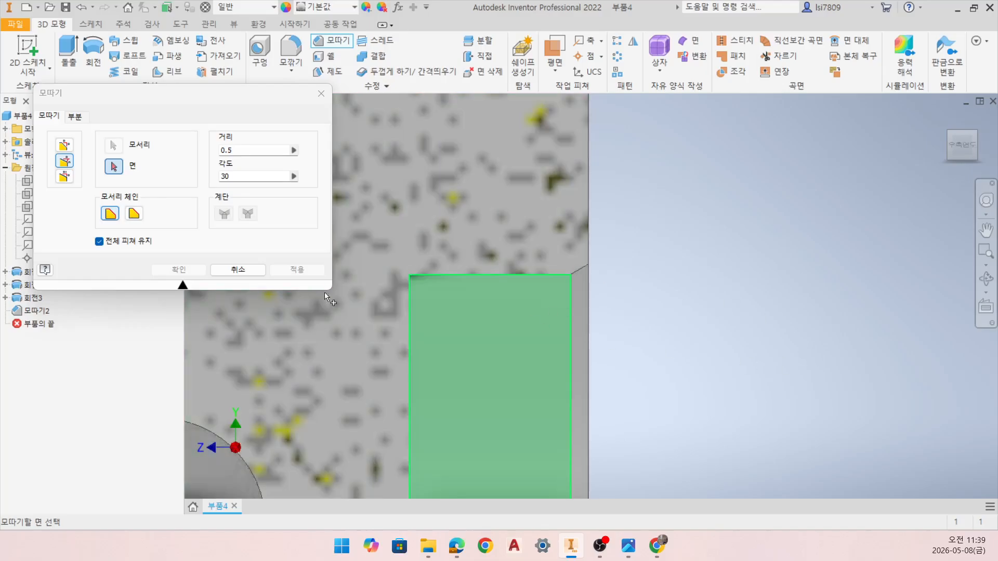
{"action": "left_click", "coordinate": [244, 274]}
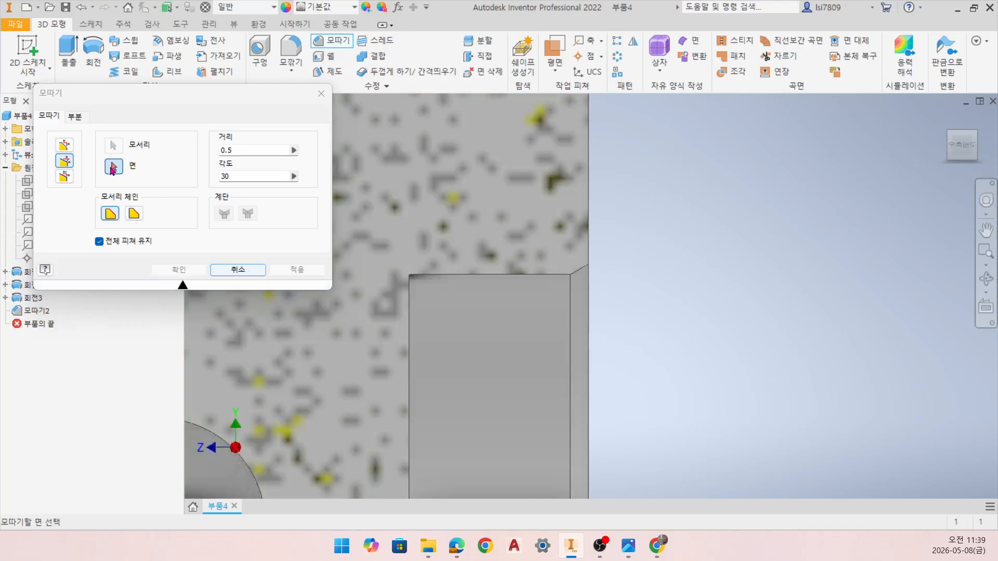
{"action": "left_click", "coordinate": [248, 275]}
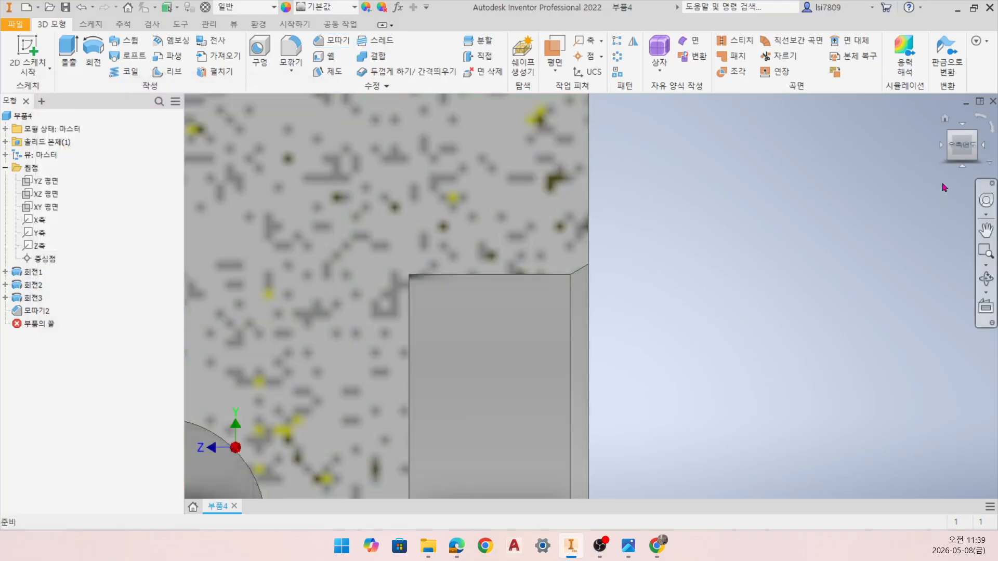
- End the section view and show the whole housing in the home view with free space beneath it
{"action": "left_click", "coordinate": [945, 121]}
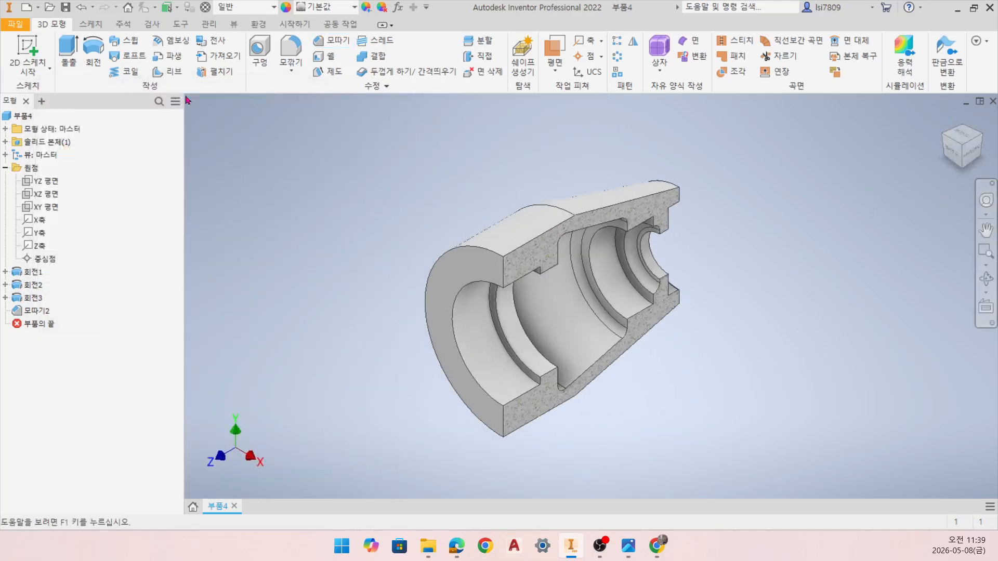
{"action": "left_click", "coordinate": [233, 25]}
{"action": "left_click", "coordinate": [168, 56]}
{"action": "left_click", "coordinate": [156, 150]}
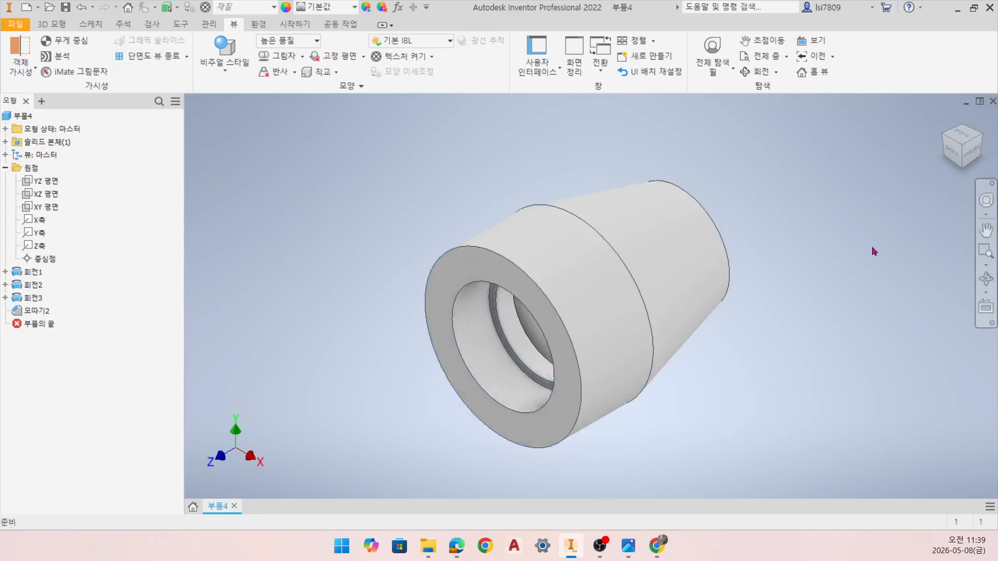
{"action": "middle_click_drag", "start_coordinate": [469, 382], "coordinate": [433, 293]}
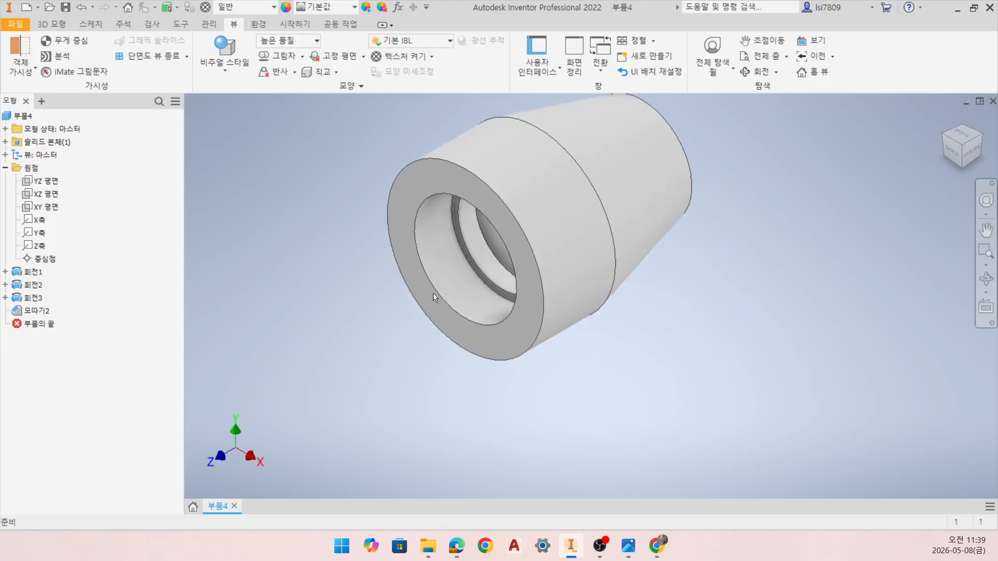
{"action": "scroll", "coordinate": [432, 293], "scroll_direction": "down", "scroll_amount": 3}
{"action": "scroll", "coordinate": [463, 343], "scroll_direction": "up", "scroll_amount": 5}
{"action": "middle_click_drag", "start_coordinate": [464, 343], "coordinate": [440, 306]}
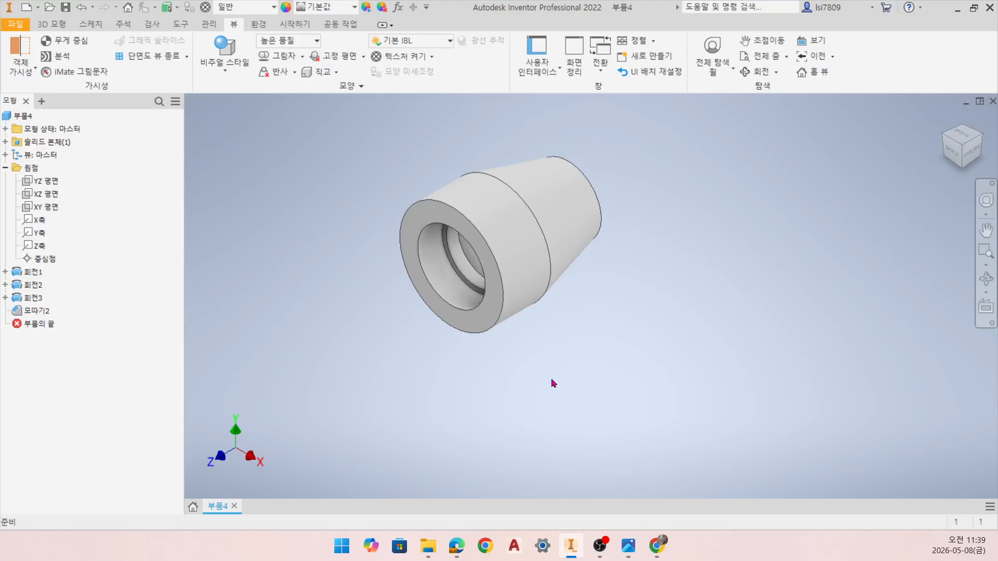
- Create a work plane offset -86 mm from the XZ origin plane, below the housing
{"action": "left_click", "coordinate": [66, 28]}
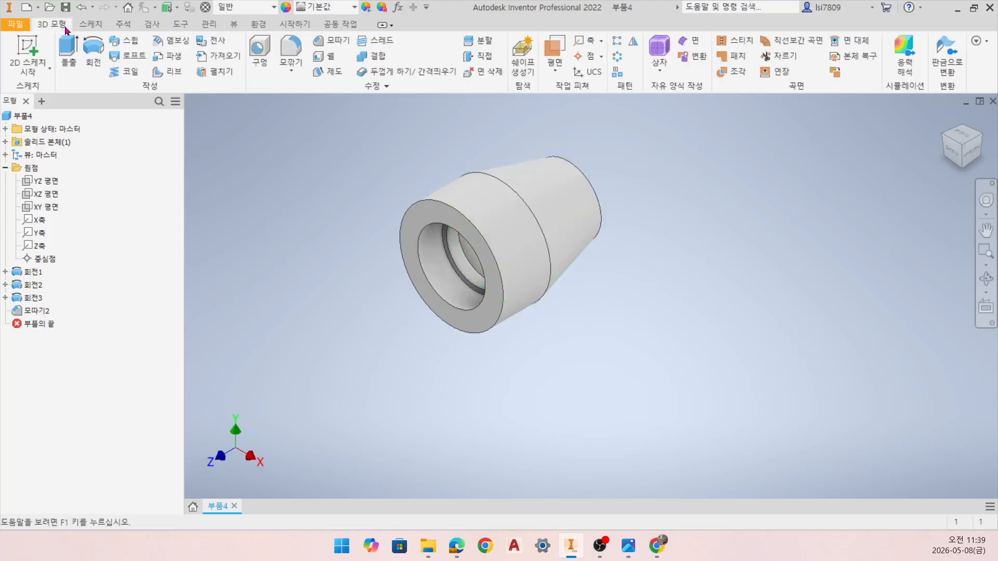
{"action": "left_click", "coordinate": [555, 66]}
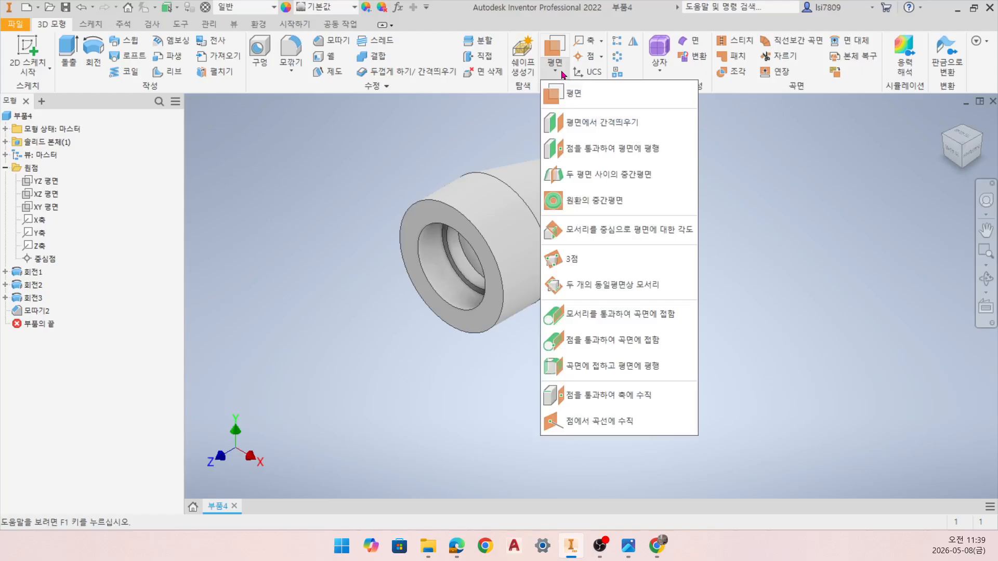
{"action": "left_click", "coordinate": [583, 128]}
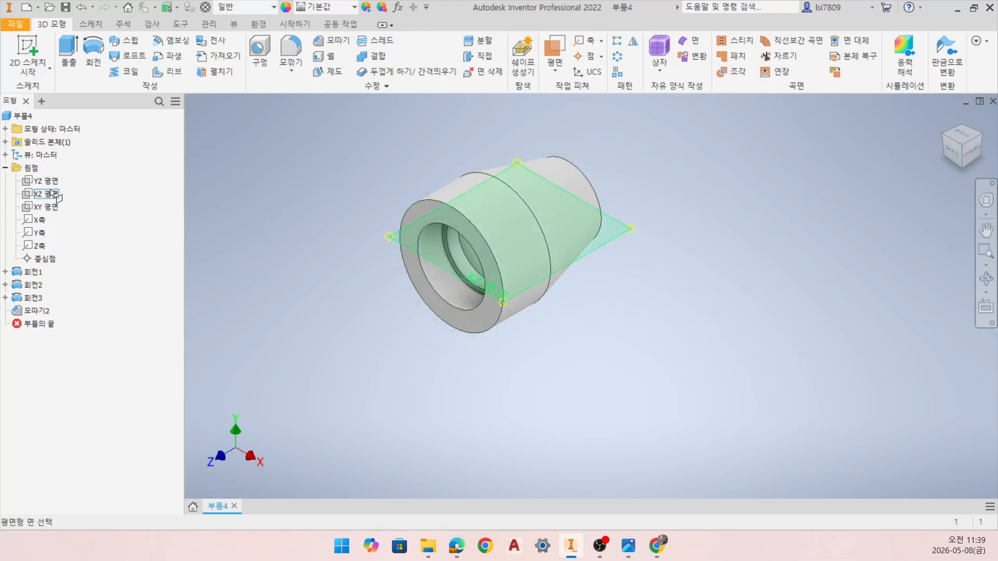
{"action": "left_click", "coordinate": [51, 198]}
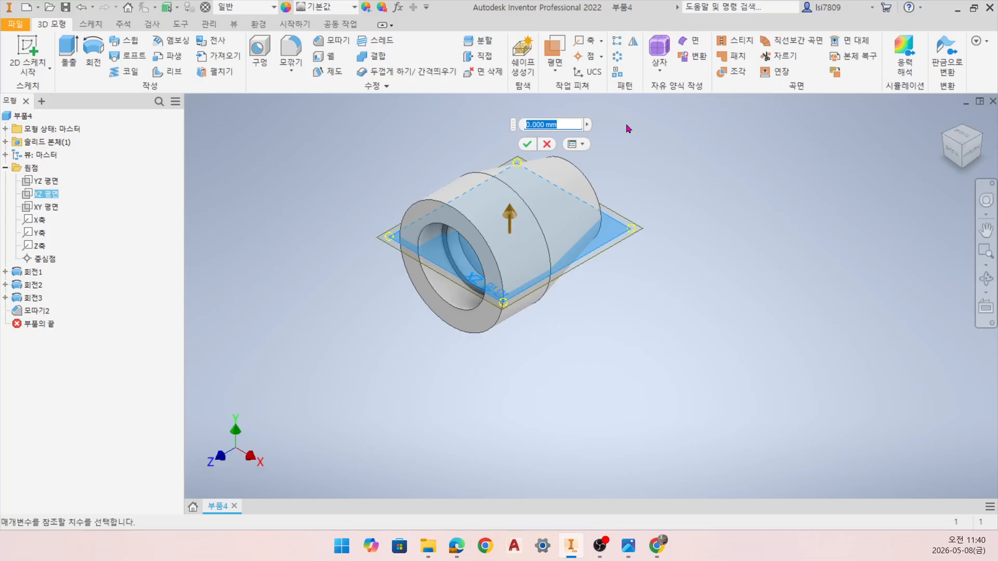
{"action": "type", "text": "-86"}
{"action": "key", "text": "Return"}
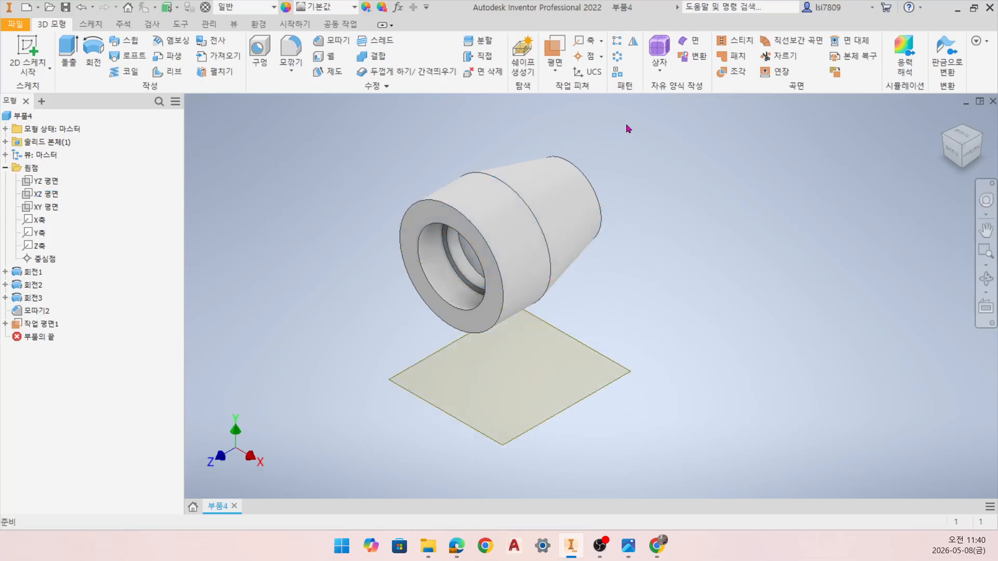
- Show the XZ origin plane temporarily to compare it with the offset work plane in side and home views, and hide it again
{"action": "left_click", "coordinate": [956, 160]}
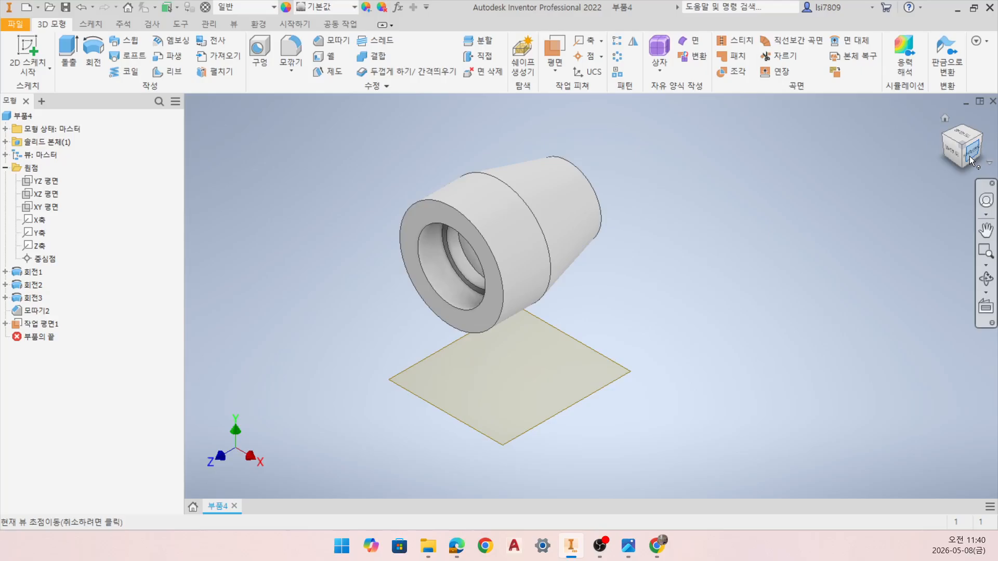
{"action": "left_click", "coordinate": [49, 195]}
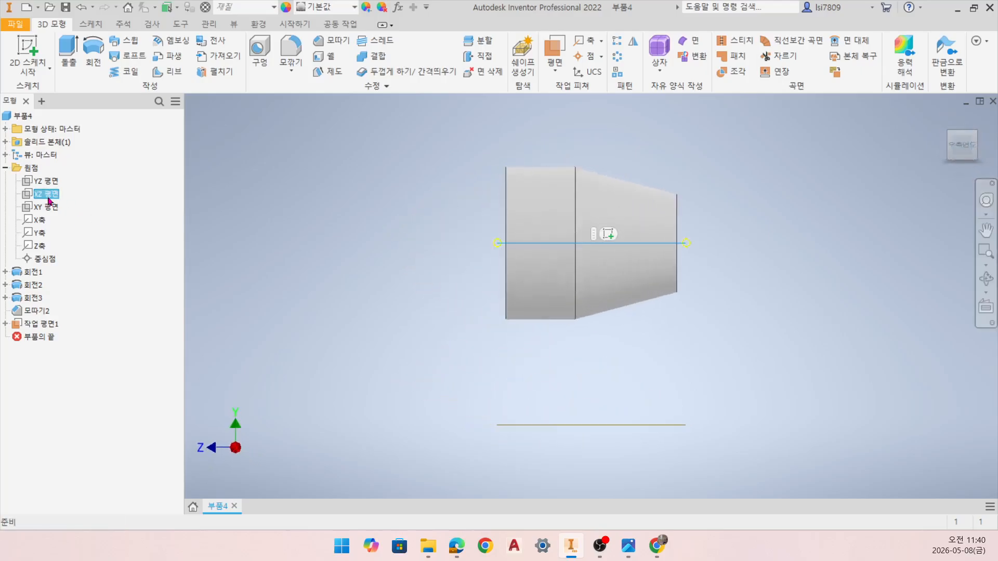
{"action": "right_click", "coordinate": [49, 201]}
{"action": "left_click", "coordinate": [68, 279]}
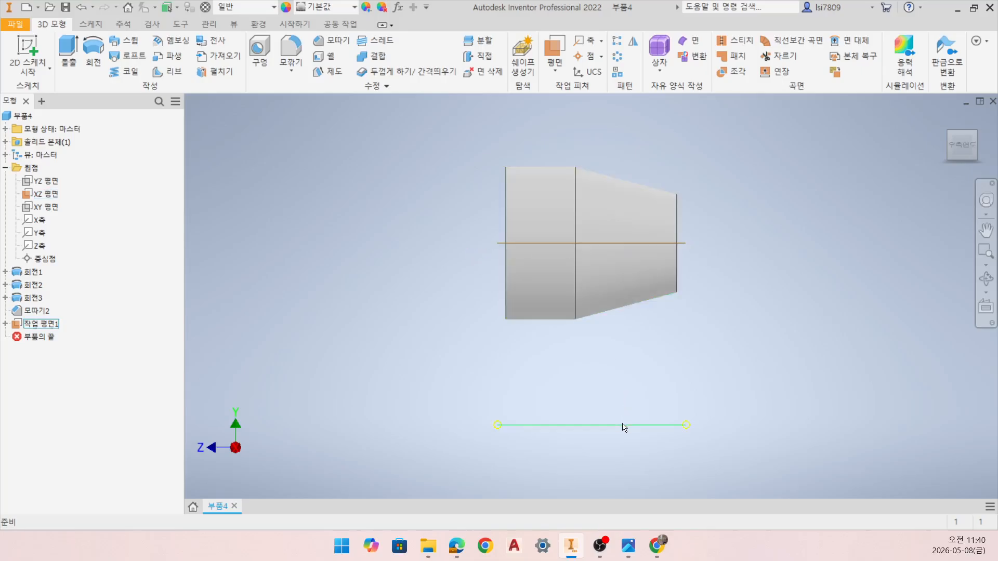
{"action": "left_click", "coordinate": [945, 118]}
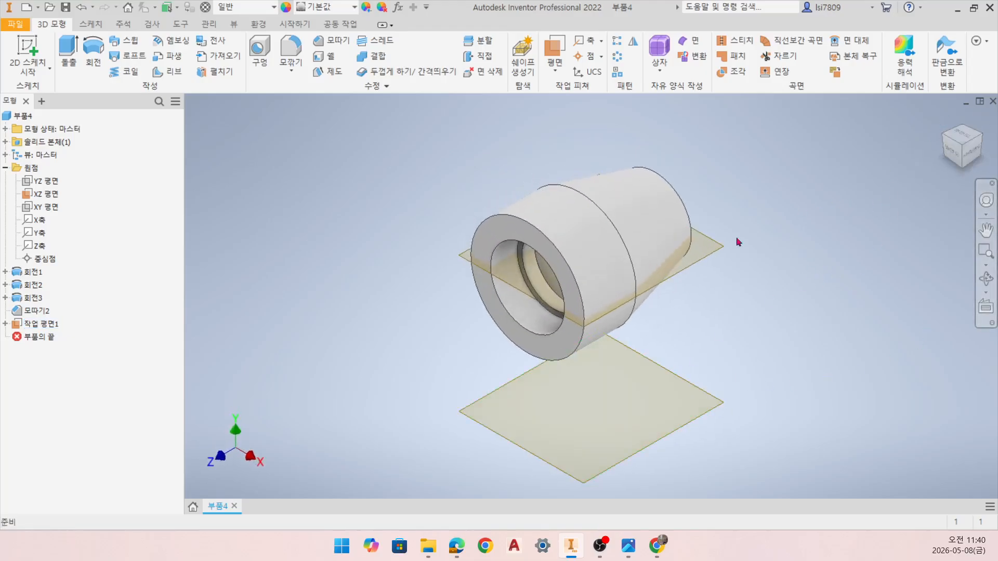
{"action": "right_click", "coordinate": [44, 194]}
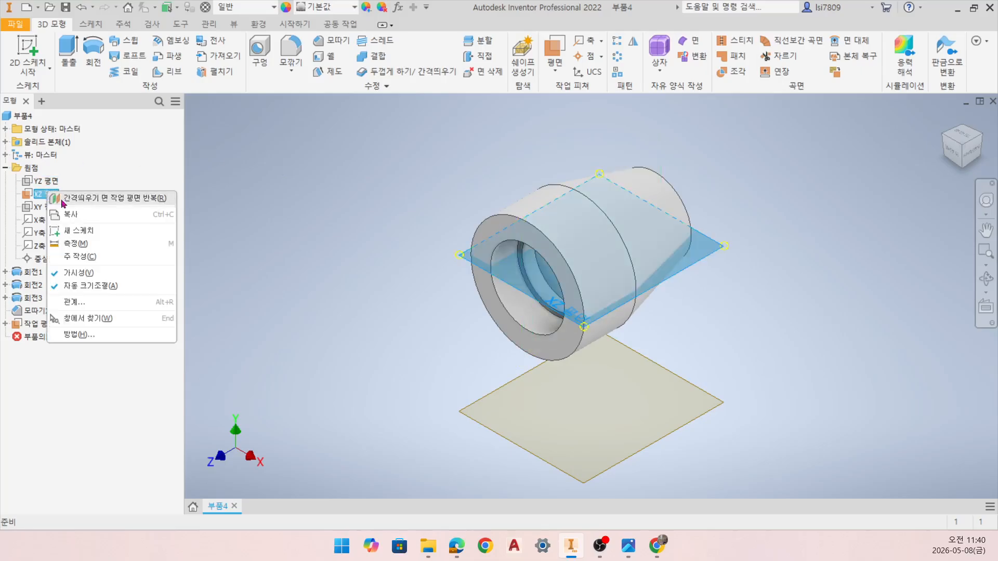
{"action": "left_click", "coordinate": [100, 269]}
- Start a sketch on the offset work plane, turn the view so the housing lies horizontally, and draw a rectangle enclosing its length
{"action": "left_click", "coordinate": [28, 52]}
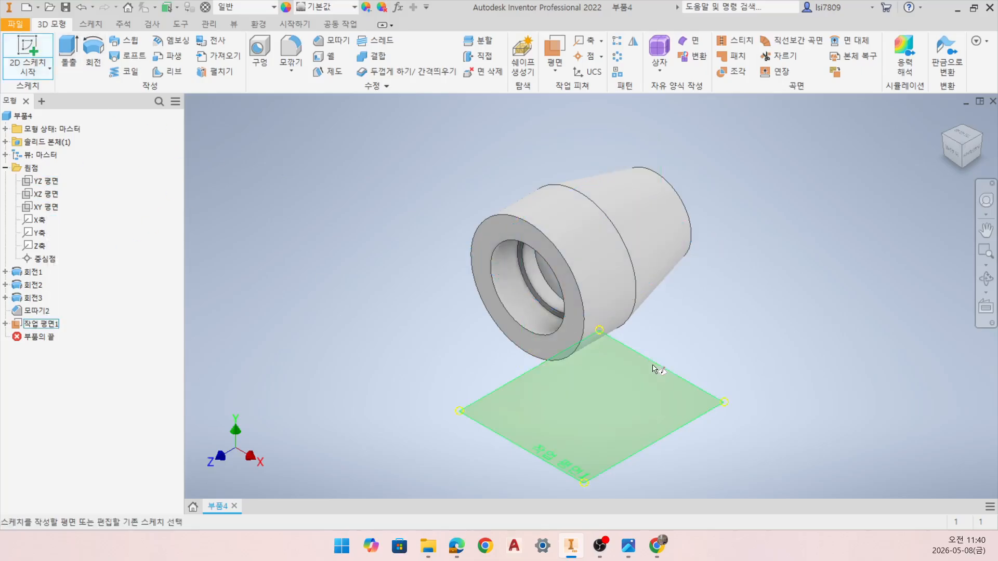
{"action": "left_click", "coordinate": [653, 369]}
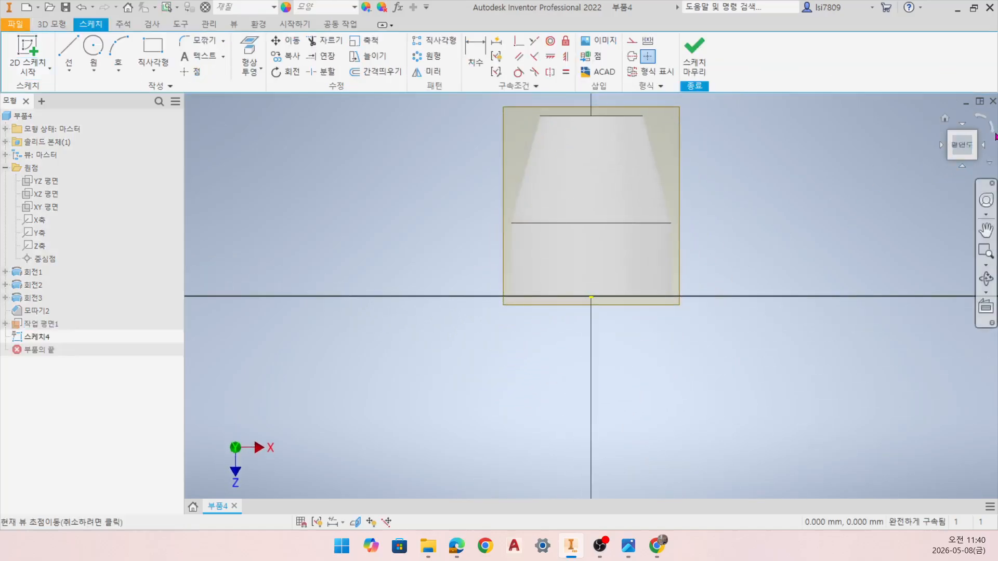
{"action": "left_click", "coordinate": [994, 132]}
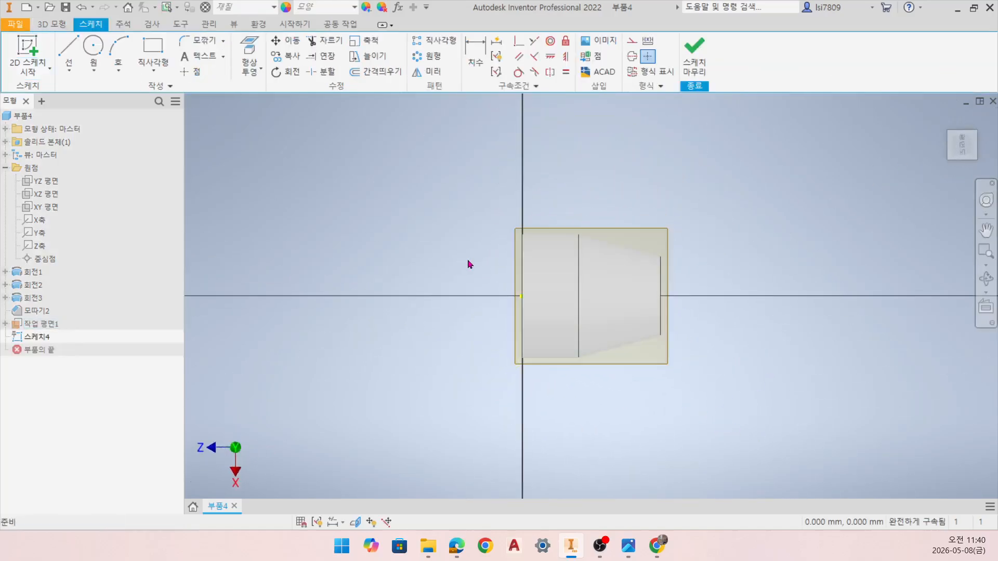
{"action": "left_click", "coordinate": [155, 52]}
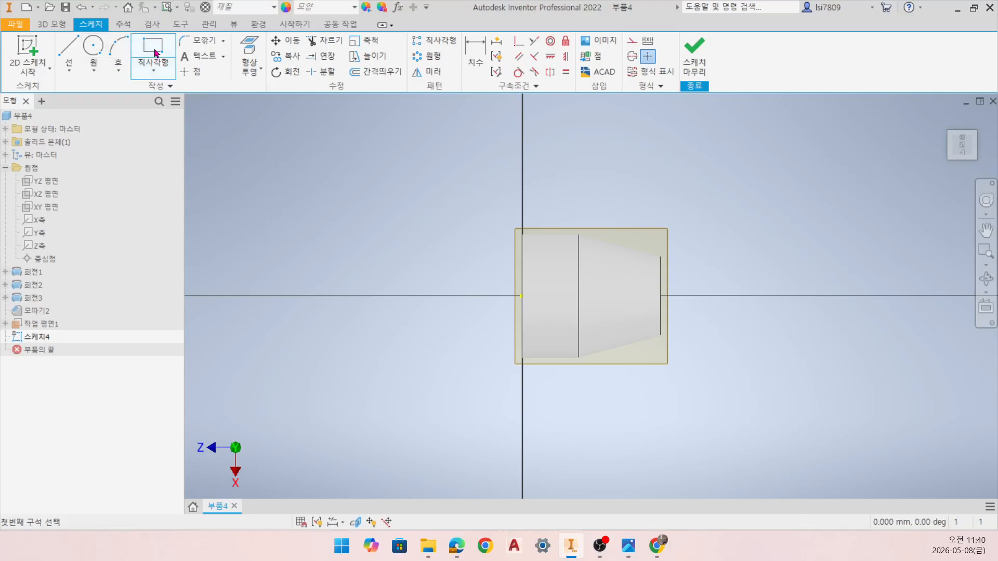
{"action": "left_click", "coordinate": [496, 238]}
{"action": "left_click", "coordinate": [677, 352]}
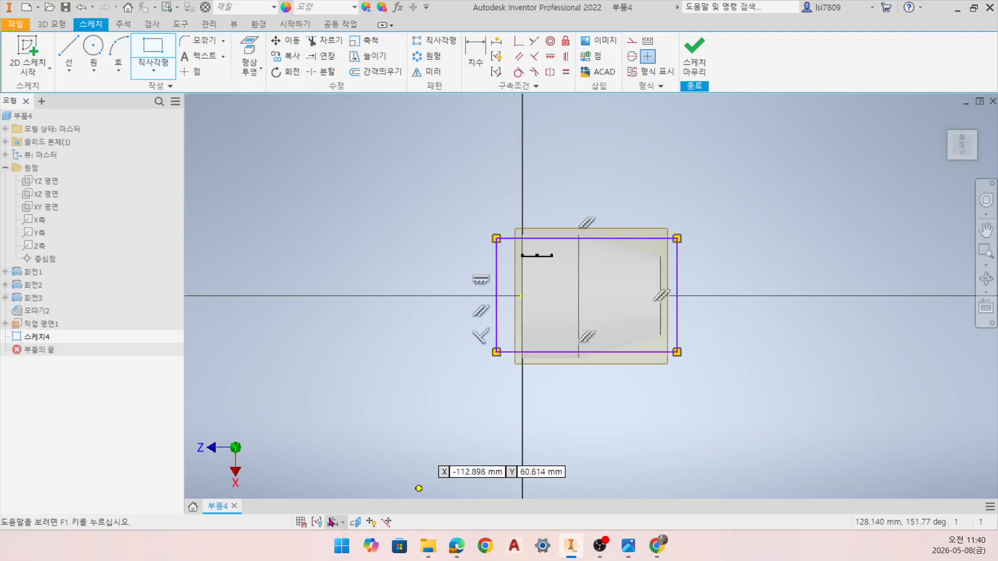
- Draw a horizontal construction line from the sketch origin along the housing axis, extending beyond the far end of the rectangle
{"action": "key", "text": "Escape"}
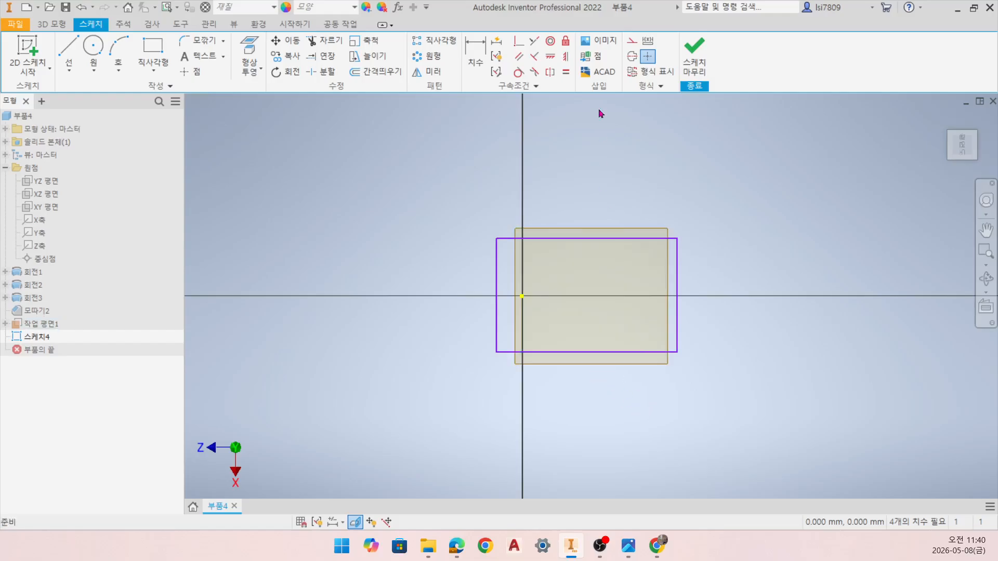
{"action": "left_click", "coordinate": [632, 40]}
{"action": "left_click", "coordinate": [68, 52]}
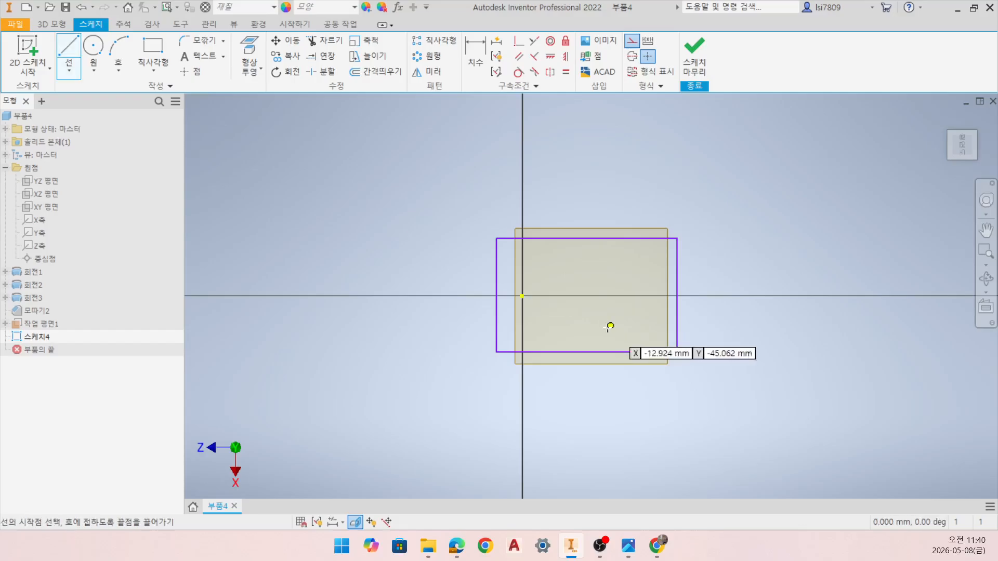
{"action": "left_click", "coordinate": [522, 297]}
{"action": "left_click", "coordinate": [743, 296]}
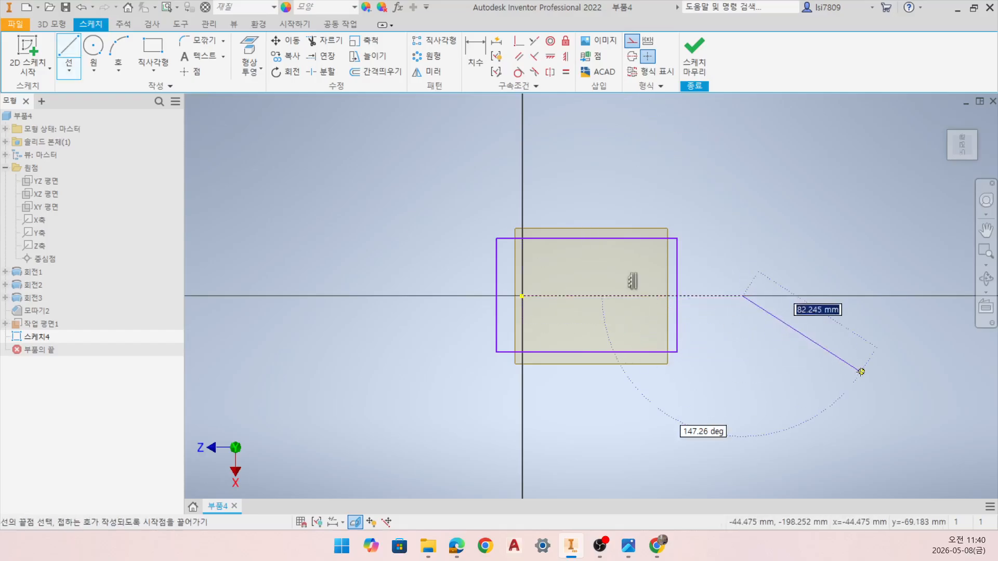
{"action": "key", "text": "Escape"}
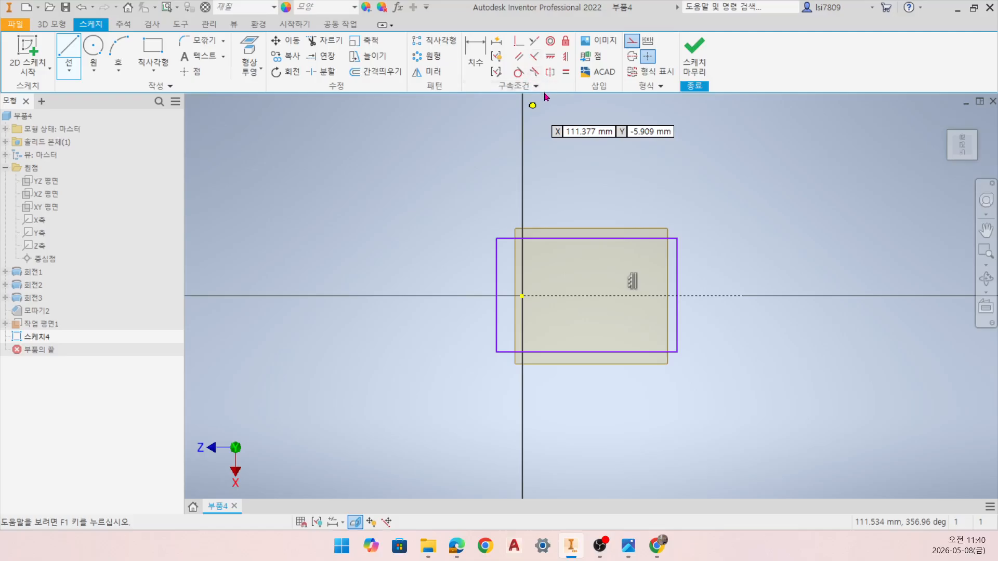
- Constrain the two long sides of the rectangle to be symmetric about the construction line
{"action": "left_click", "coordinate": [550, 73]}
{"action": "left_click", "coordinate": [609, 239]}
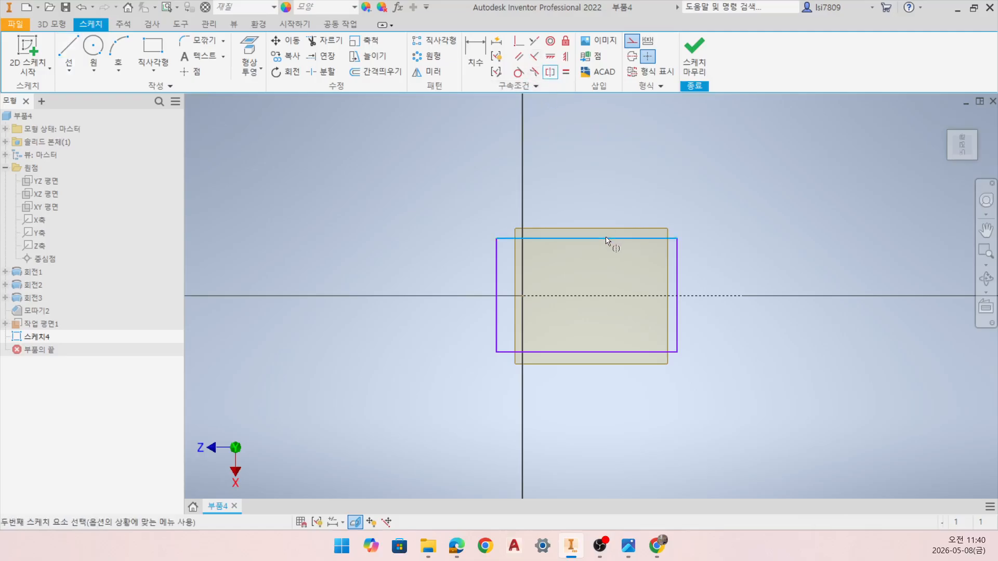
{"action": "left_click", "coordinate": [608, 352]}
{"action": "left_click", "coordinate": [601, 296]}
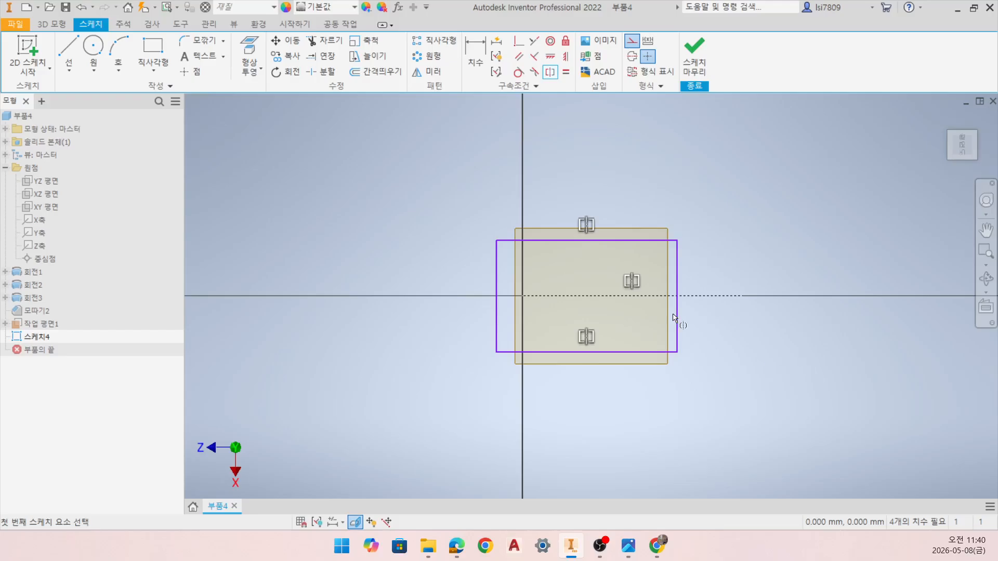
{"action": "key", "text": "Escape"}
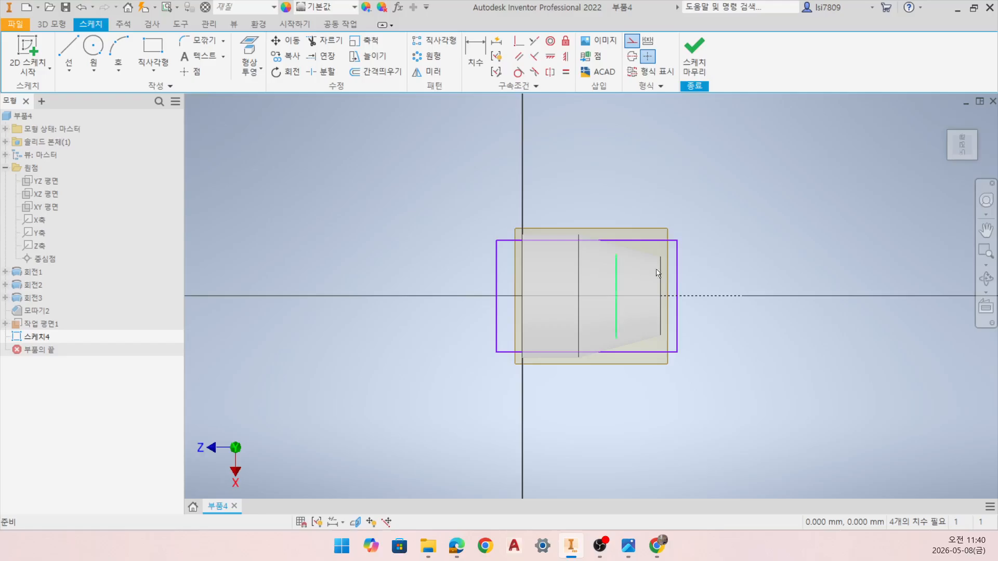
- Project the edge of the housing's large end face into the sketch and slice the graphics at the sketch plane
{"action": "scroll", "coordinate": [560, 197], "scroll_direction": "down", "scroll_amount": 3}
{"action": "middle_click_drag", "start_coordinate": [504, 362], "coordinate": [546, 306]}
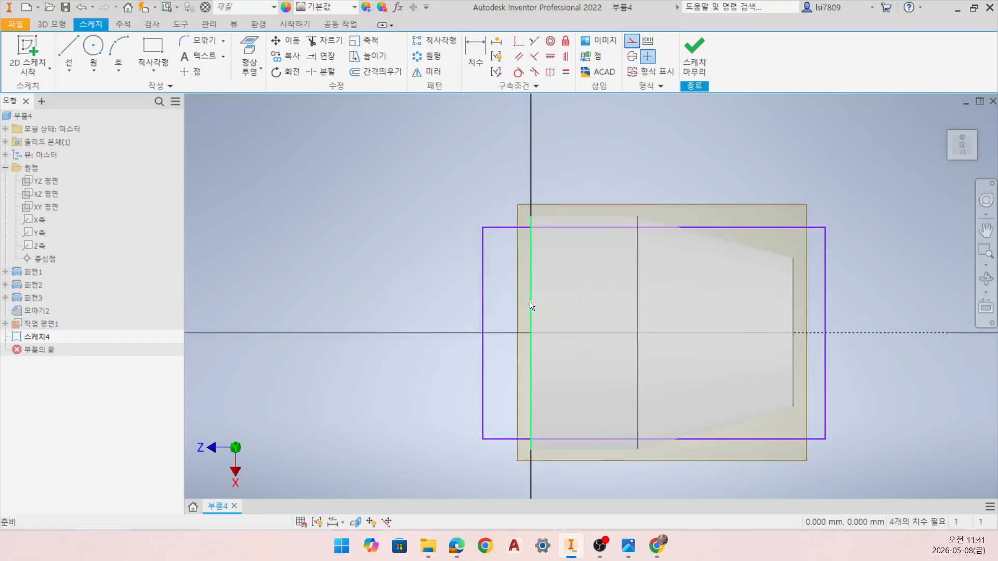
{"action": "left_click", "coordinate": [483, 319]}
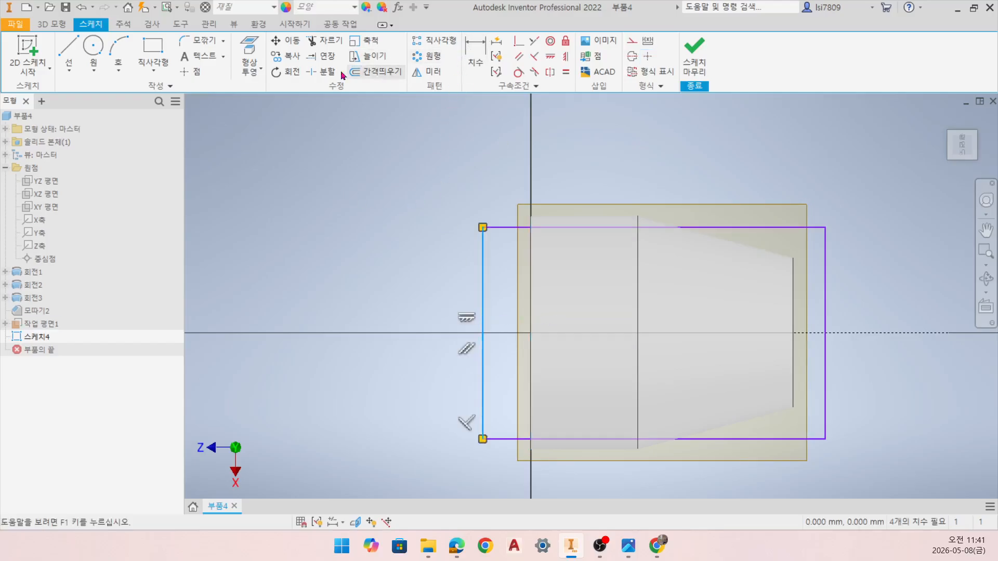
{"action": "left_click", "coordinate": [248, 60]}
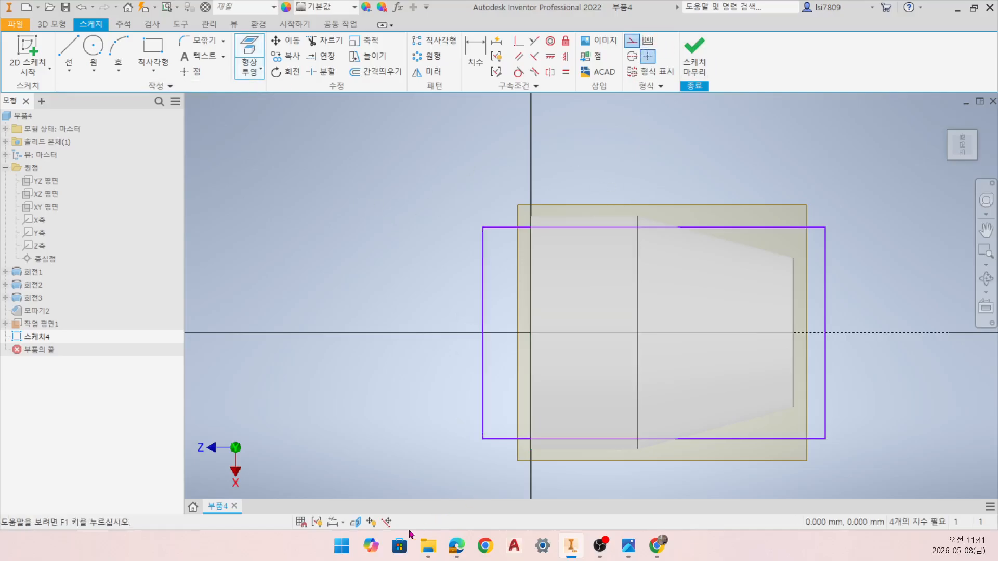
{"action": "left_click", "coordinate": [355, 522]}
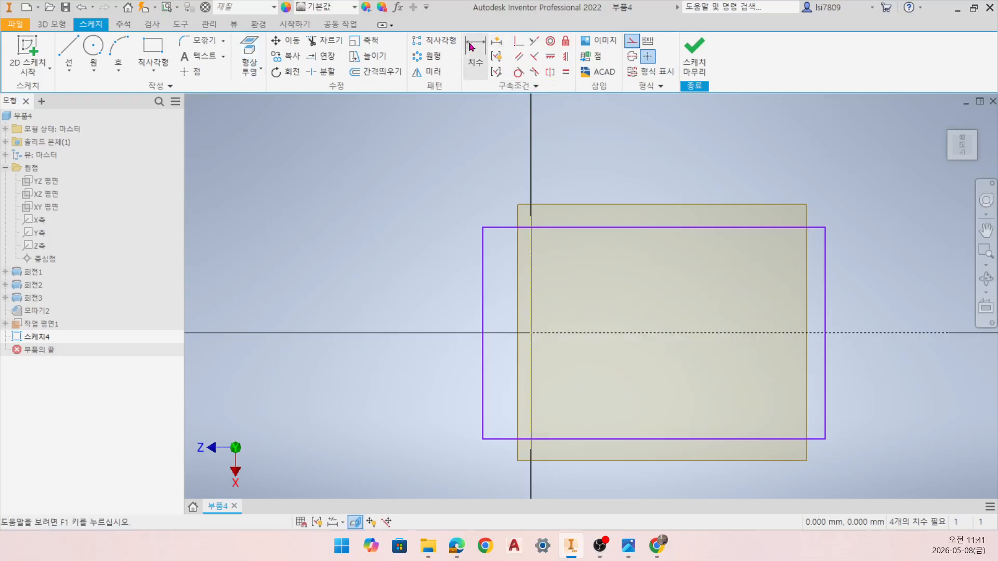
- Dimension the distance from the projected end face edge to the rectangle's nearest side as 25 mm
{"action": "left_click", "coordinate": [483, 54]}
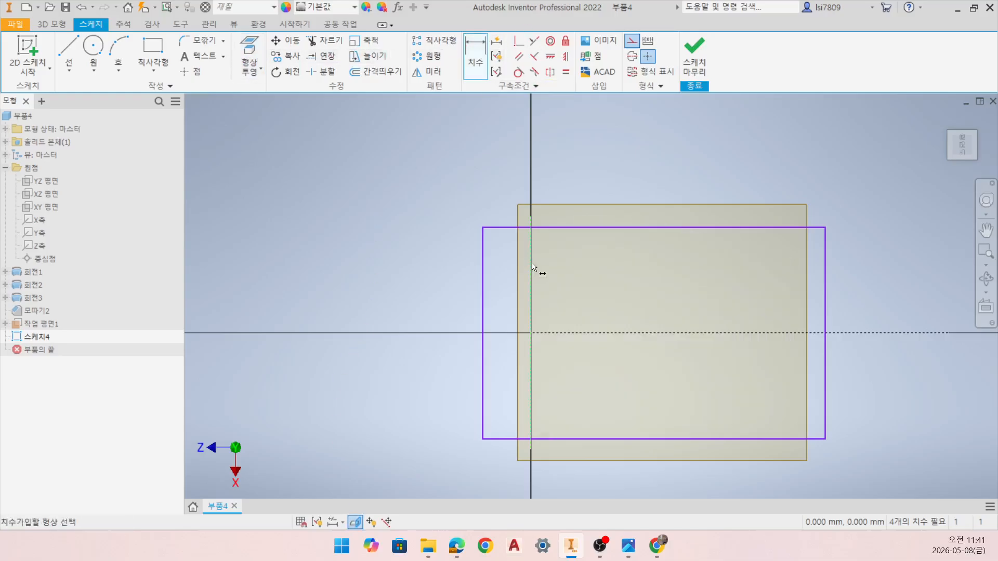
{"action": "left_click", "coordinate": [531, 267]}
{"action": "left_click", "coordinate": [483, 269]}
{"action": "left_click", "coordinate": [428, 174]}
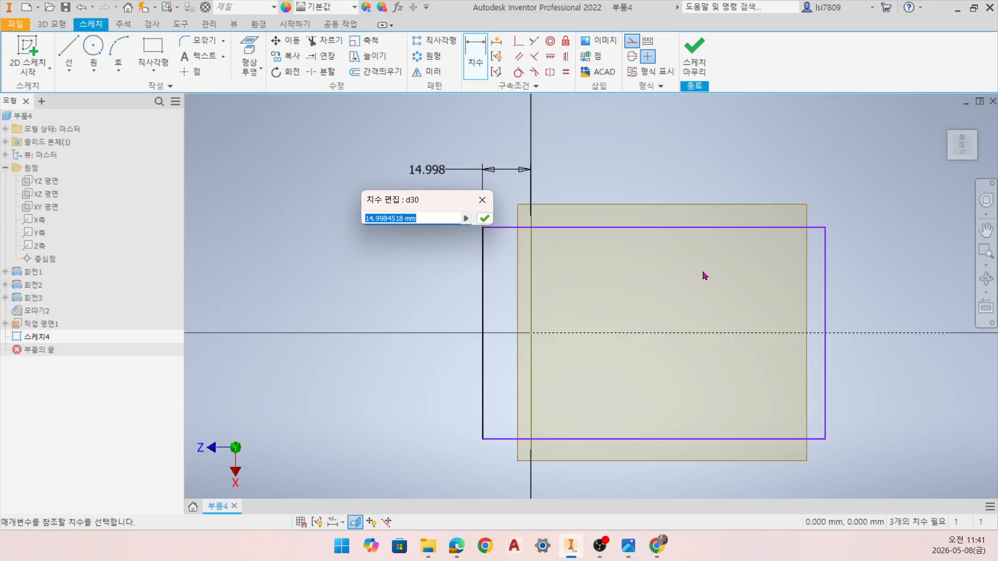
{"action": "type", "text": "25"}
{"action": "key", "text": "Return"}
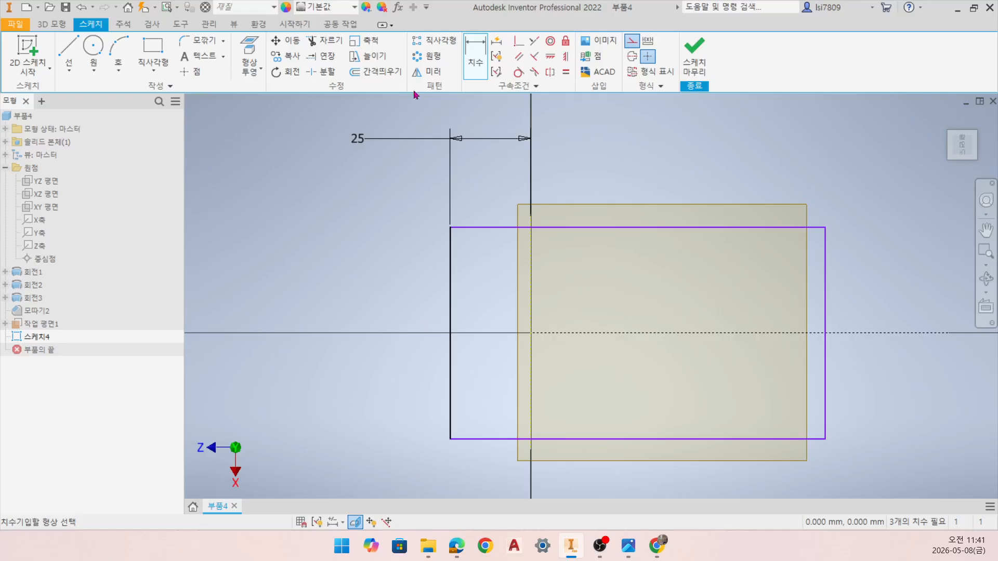
- Dimension the rectangle's overall length along the housing axis as 98 mm
{"action": "middle_click_drag", "start_coordinate": [514, 222], "coordinate": [456, 335]}
{"action": "left_click", "coordinate": [425, 338]}
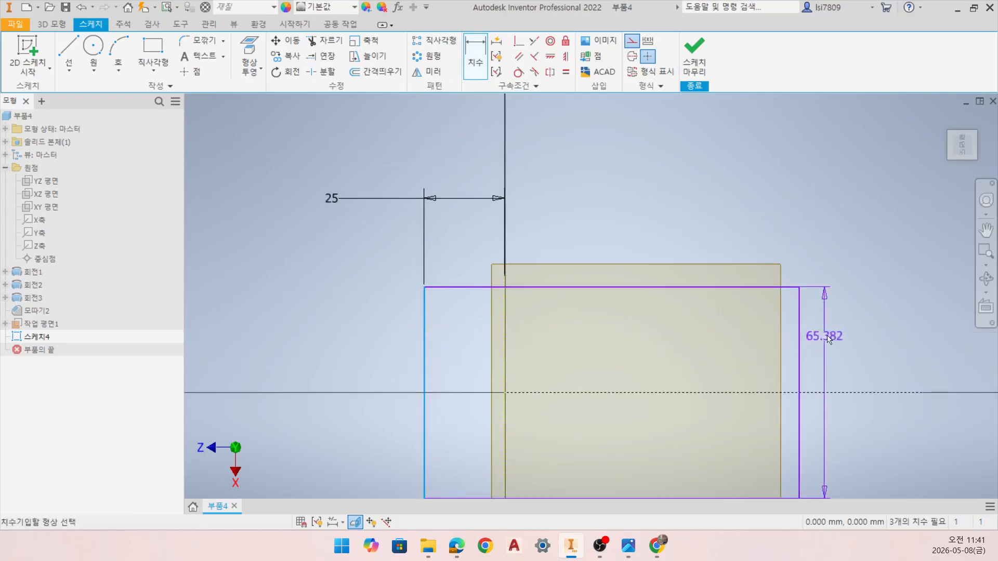
{"action": "left_click", "coordinate": [799, 337]}
{"action": "left_click", "coordinate": [717, 157]}
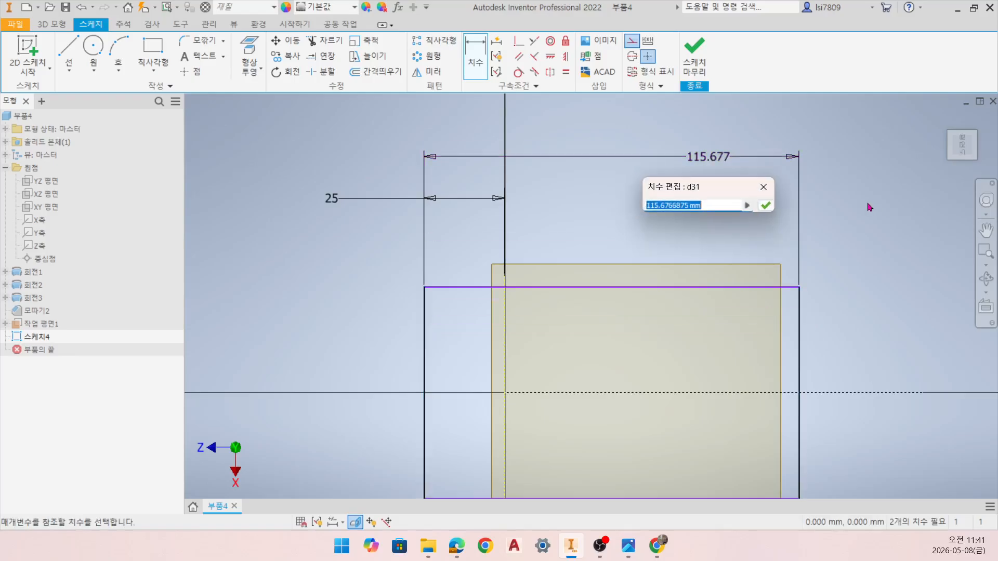
{"action": "type", "text": "98"}
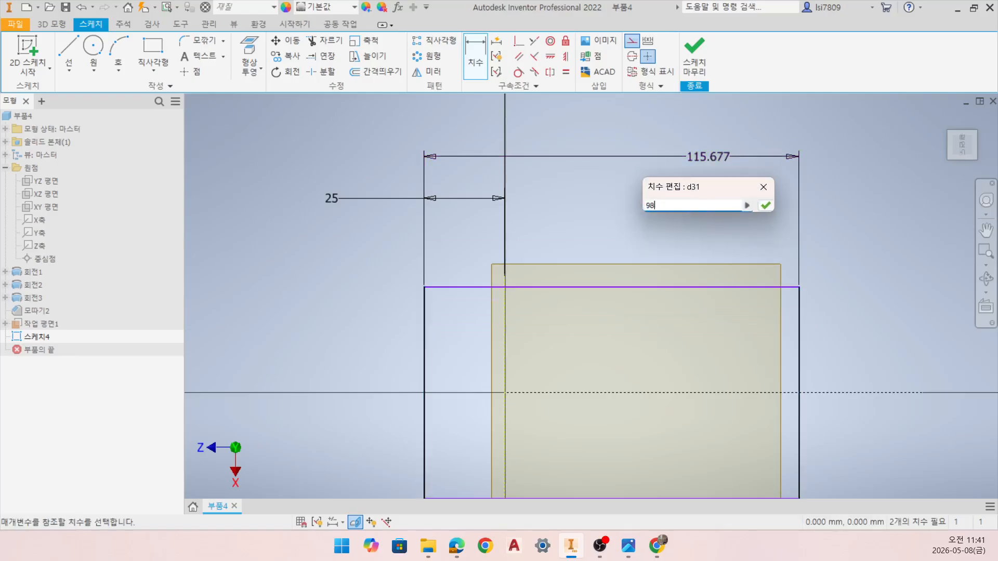
{"action": "key", "text": "Return"}
- Dimension the rectangle's width across the housing axis as 102 mm
{"action": "scroll", "coordinate": [607, 310], "scroll_direction": "down", "scroll_amount": 2}
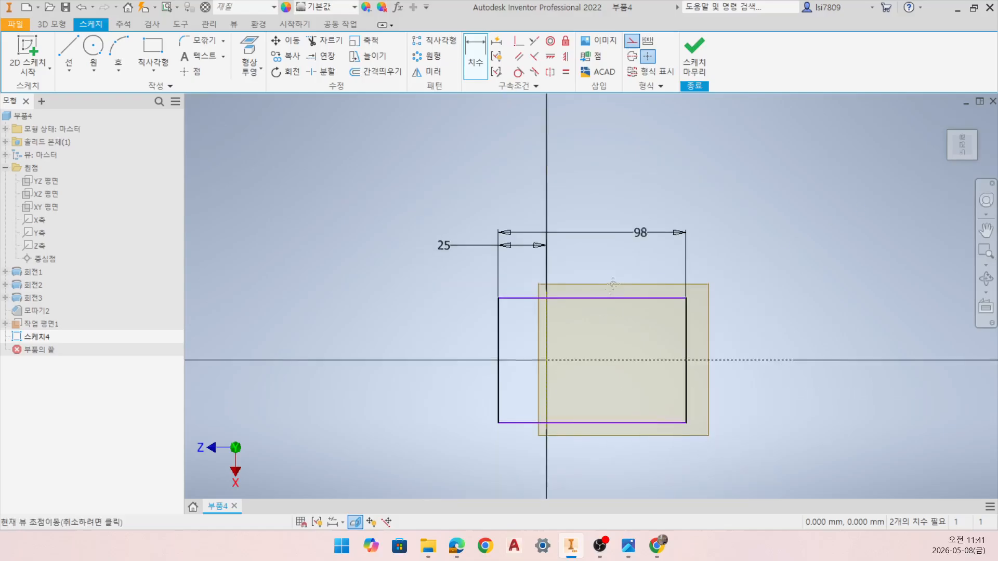
{"action": "middle_click_drag", "start_coordinate": [613, 285], "coordinate": [623, 241]}
{"action": "left_click", "coordinate": [524, 255]}
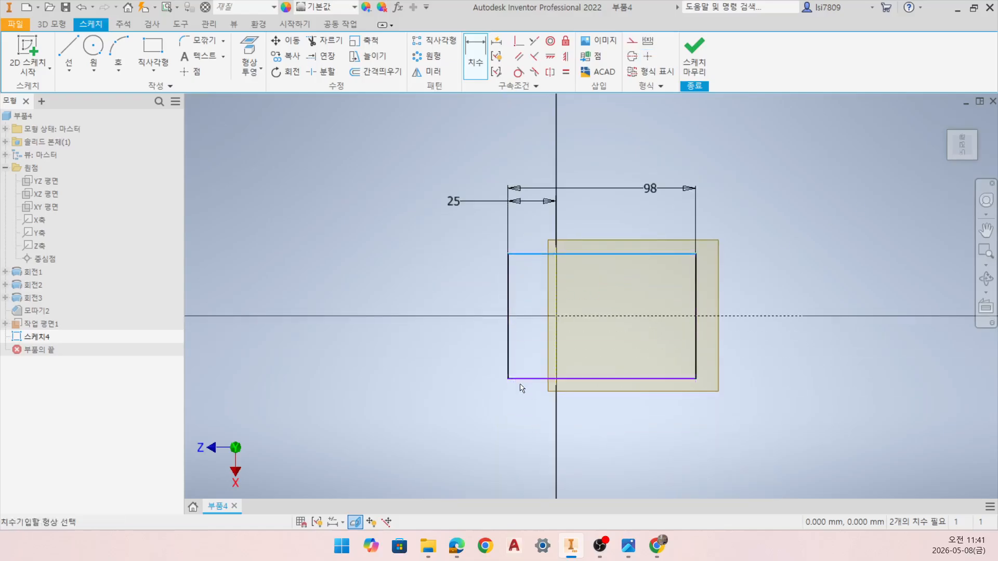
{"action": "left_click", "coordinate": [527, 380]}
{"action": "left_click", "coordinate": [484, 305]}
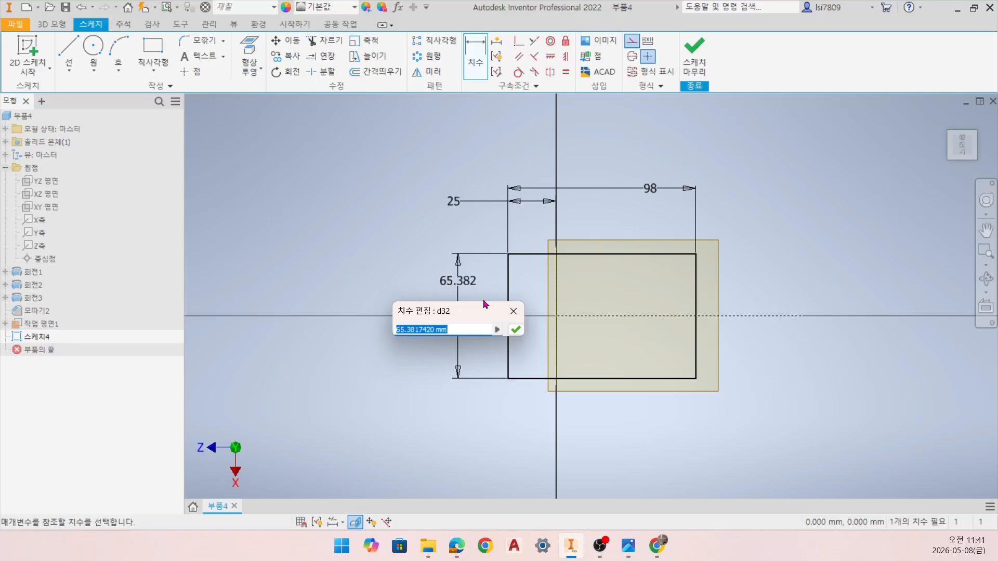
{"action": "type", "text": "102"}
{"action": "key", "text": "Return"}
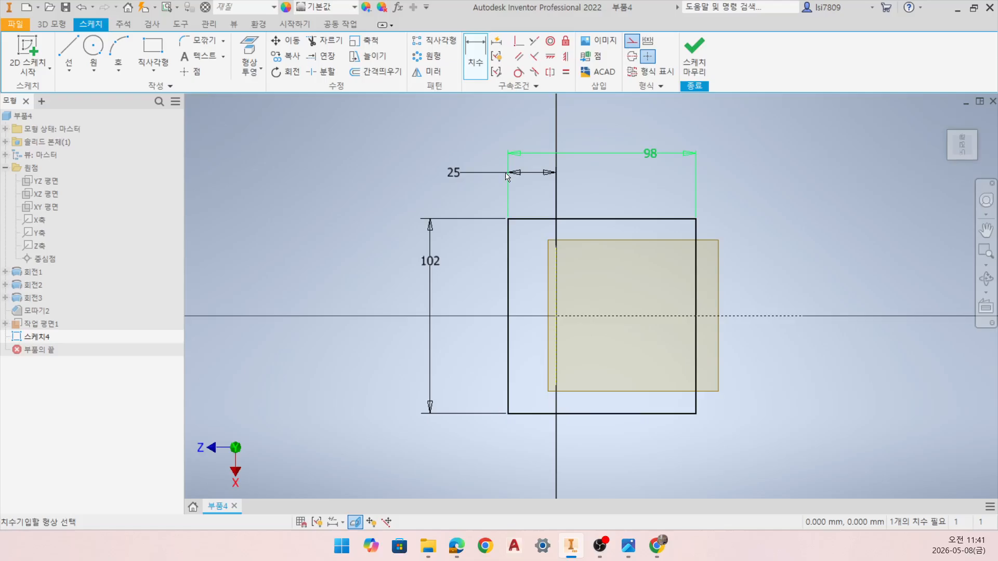
- Try a 12 mm sketch fillet on one corner of the base rectangle and undo it
{"action": "mouse_move", "coordinate": [505, 173]}
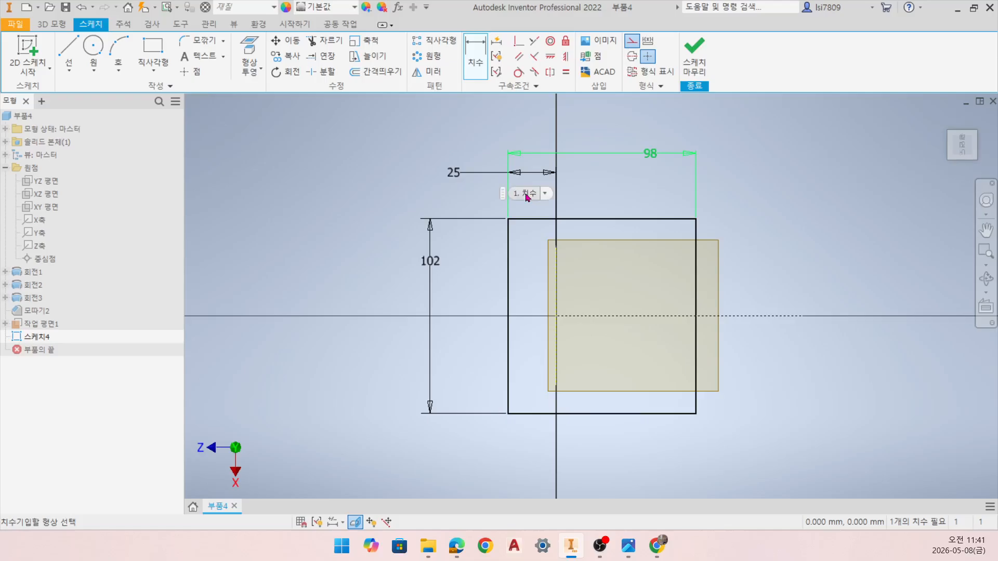
{"action": "left_click", "coordinate": [198, 40]}
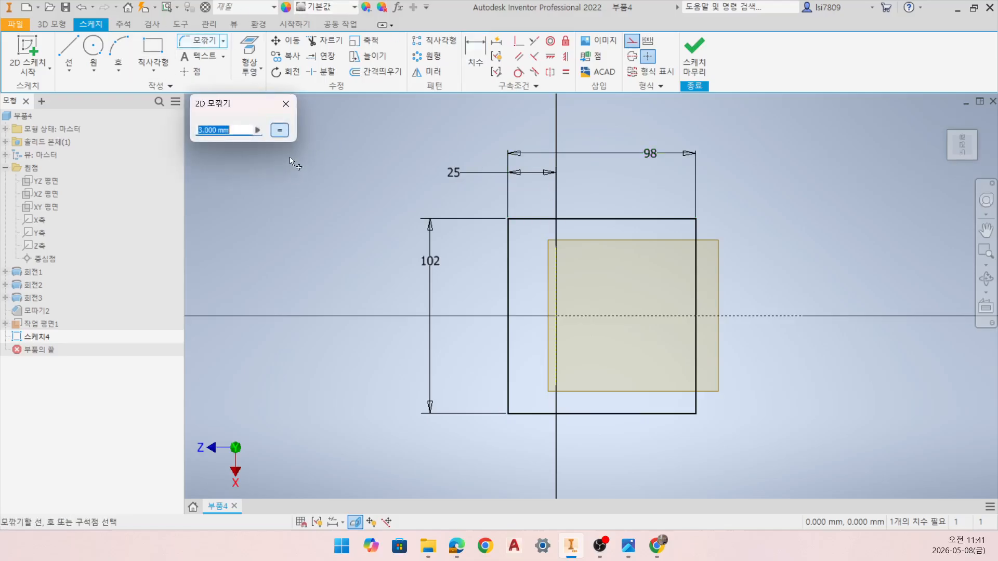
{"action": "type", "text": "12"}
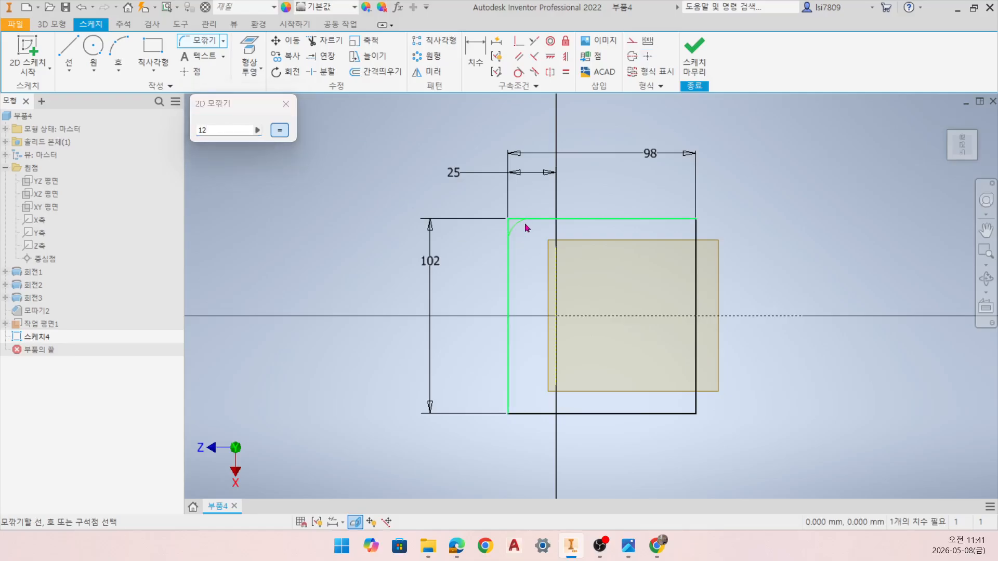
{"action": "left_click", "coordinate": [526, 226]}
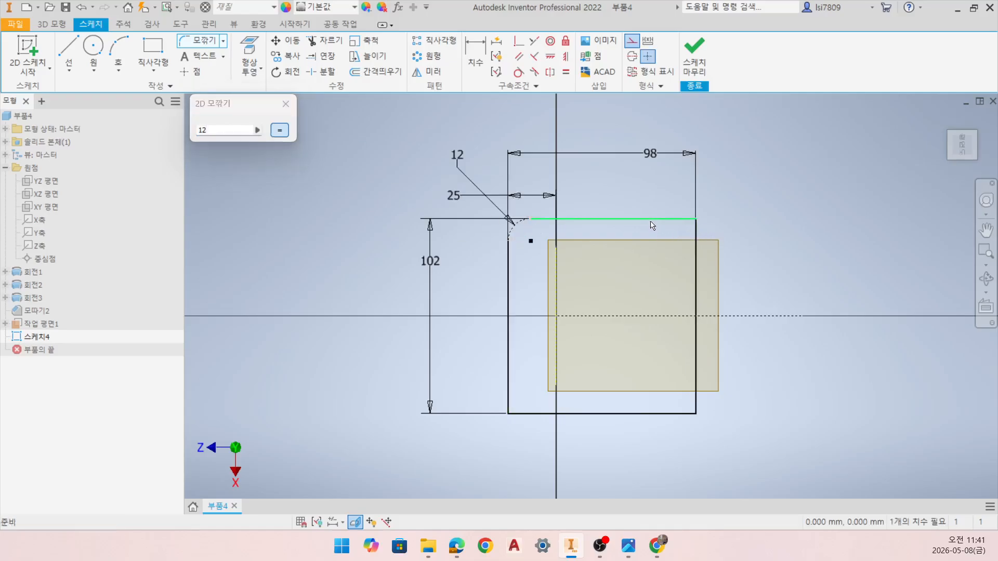
{"action": "key", "text": "Escape"}
{"action": "key", "text": "ctrl+z"}
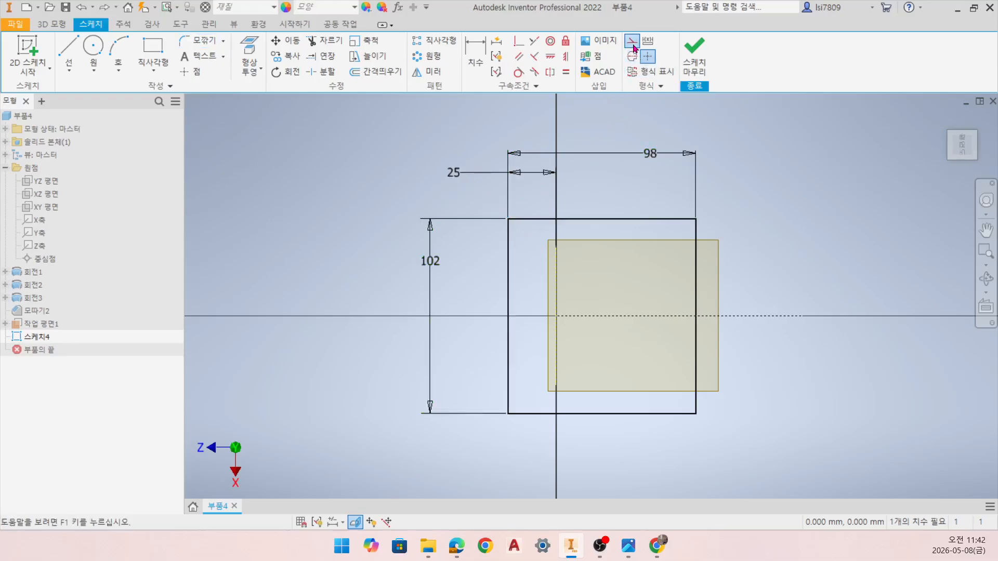
- With construction format off, round all four corners of the base rectangle with 12 mm sketch fillets
{"action": "left_click", "coordinate": [198, 40]}
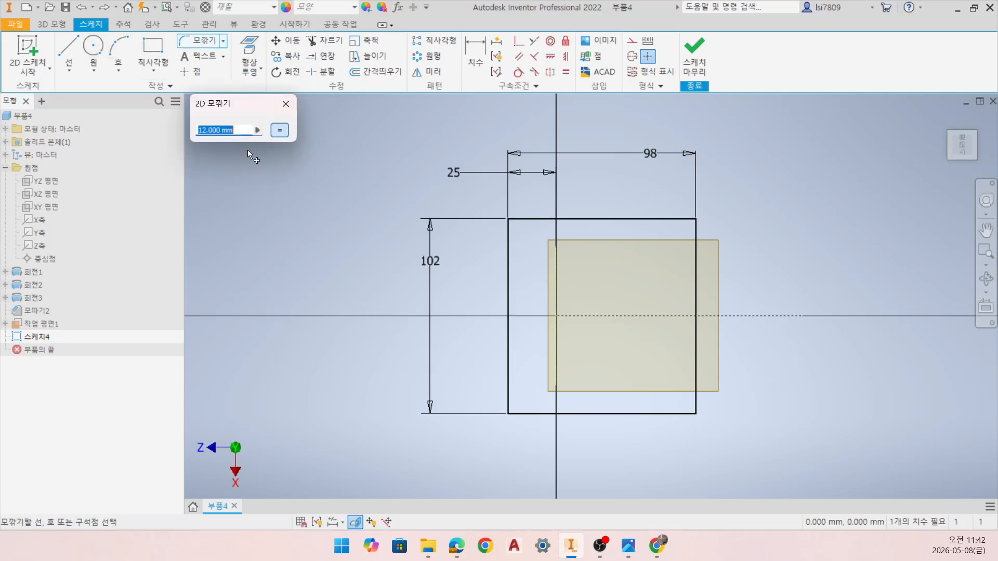
{"action": "left_click", "coordinate": [526, 224]}
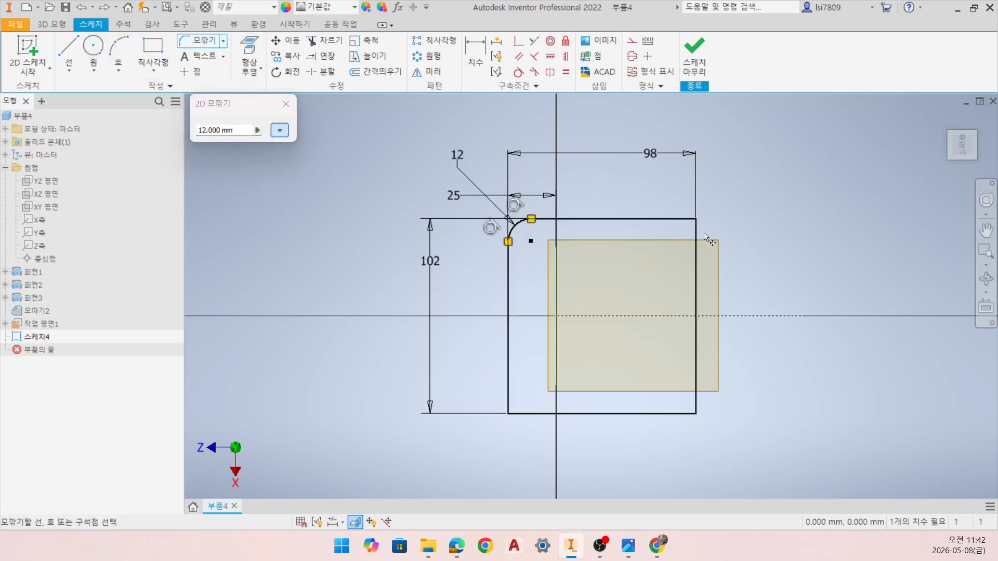
{"action": "left_click", "coordinate": [696, 231]}
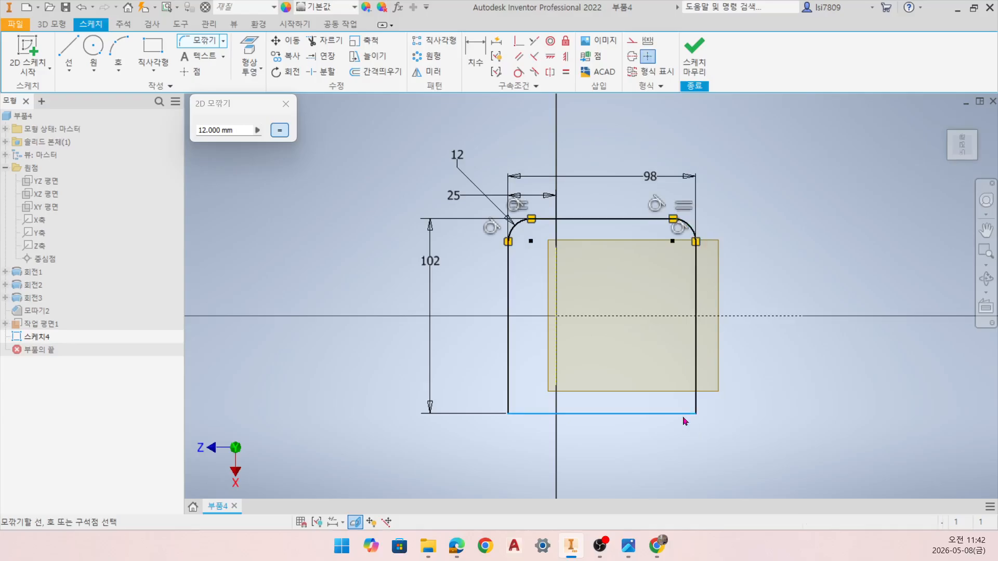
{"action": "left_click", "coordinate": [696, 414]}
{"action": "left_click", "coordinate": [509, 399]}
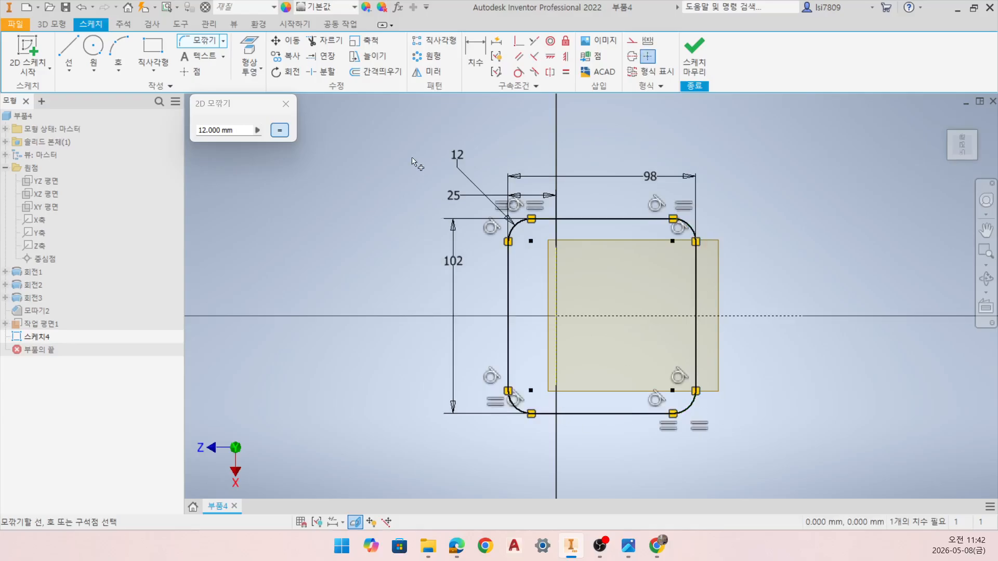
{"action": "left_click", "coordinate": [286, 103]}
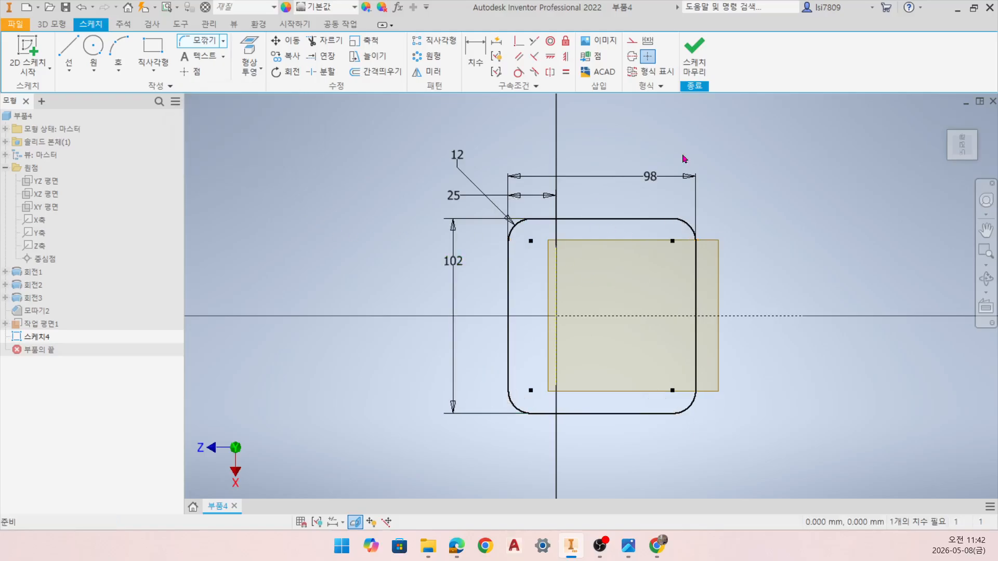
- Finish the sketch and extrude the rounded base profile 10 mm upward toward the housing
{"action": "left_click", "coordinate": [694, 58]}
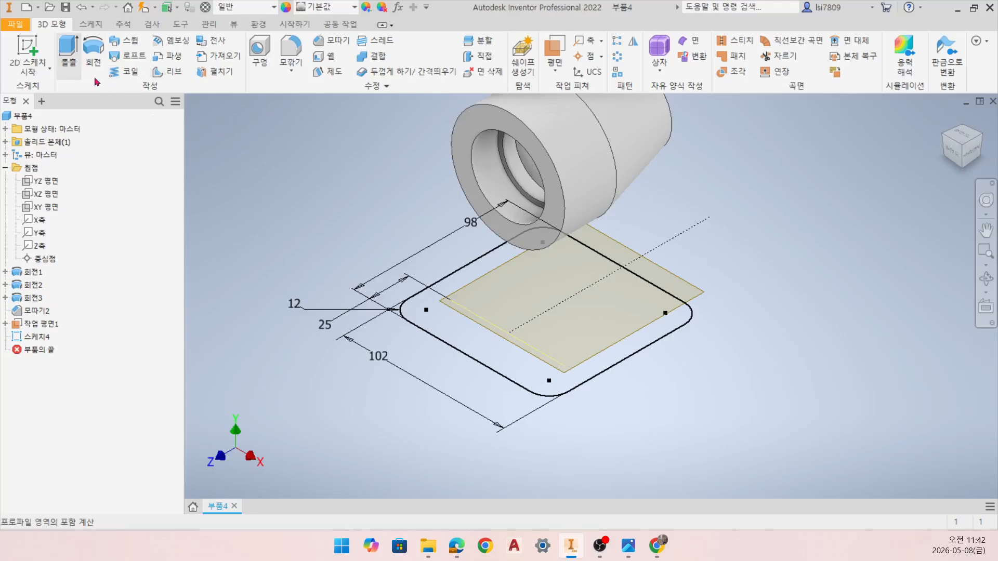
{"action": "left_click", "coordinate": [68, 52]}
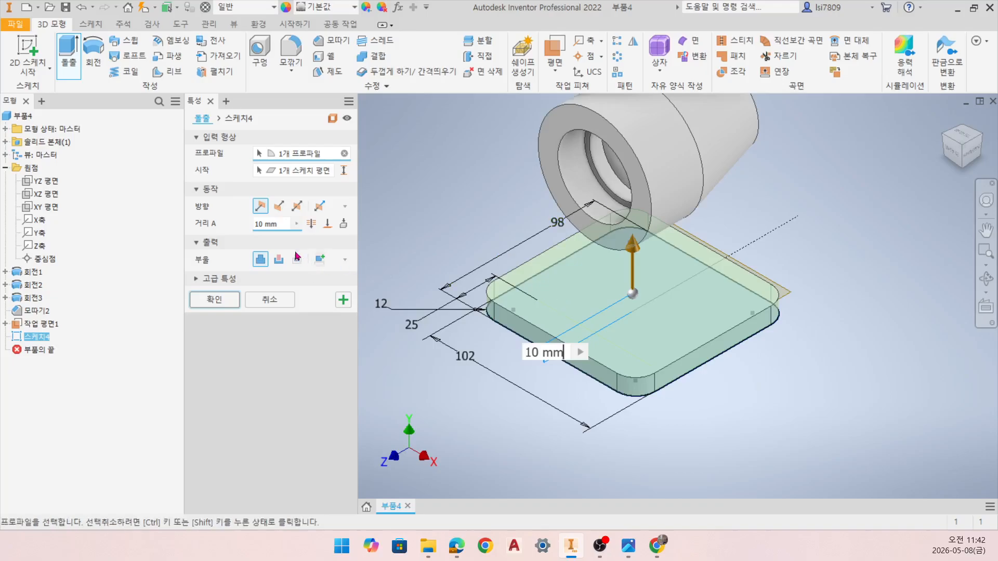
{"action": "left_click", "coordinate": [208, 300]}
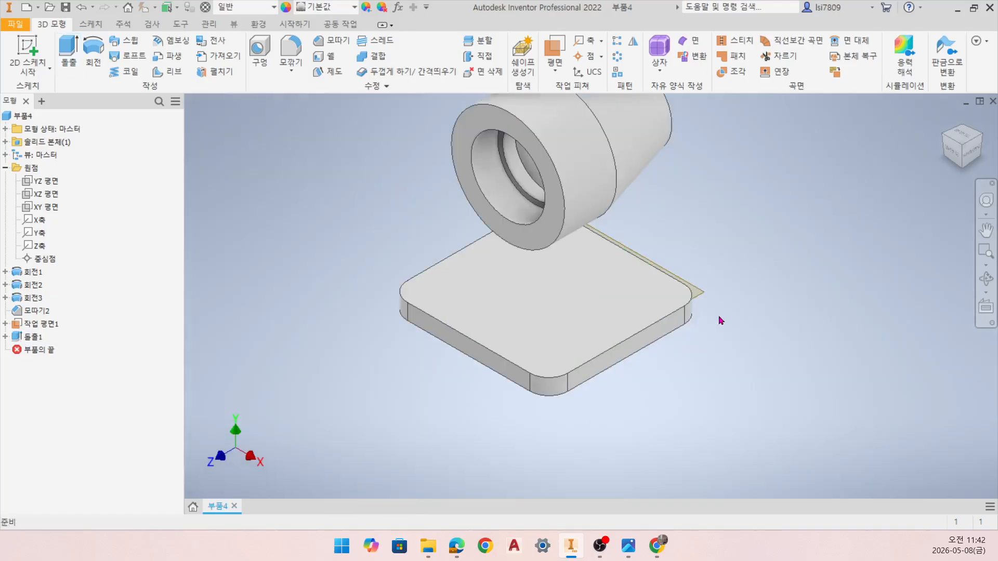
- Switch to the Photos window and examine the base and its corner detail in the bearing housing assembly drawing
{"action": "left_click", "coordinate": [629, 550]}
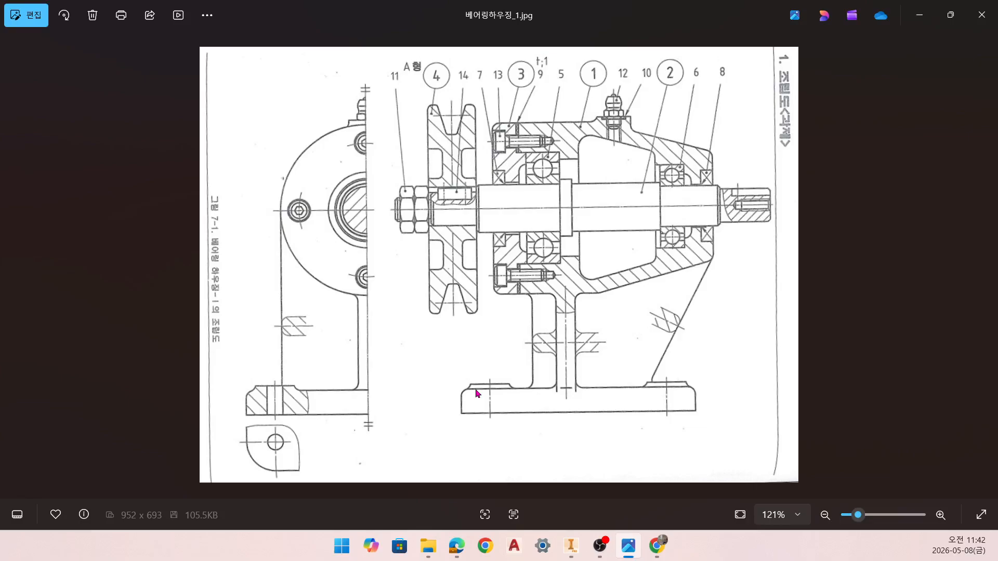
{"action": "scroll", "coordinate": [477, 394], "scroll_direction": "down", "scroll_amount": 1}
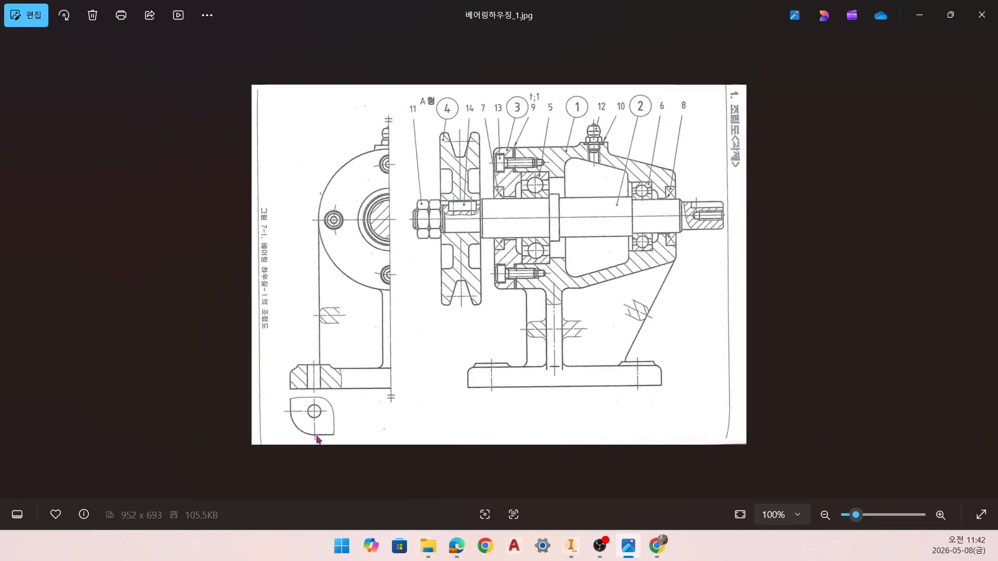
- Switch to Inventor and sketch a 16 mm diameter circle on the base plate's top face near its front-left rounded corner
{"action": "left_click", "coordinate": [918, 17]}
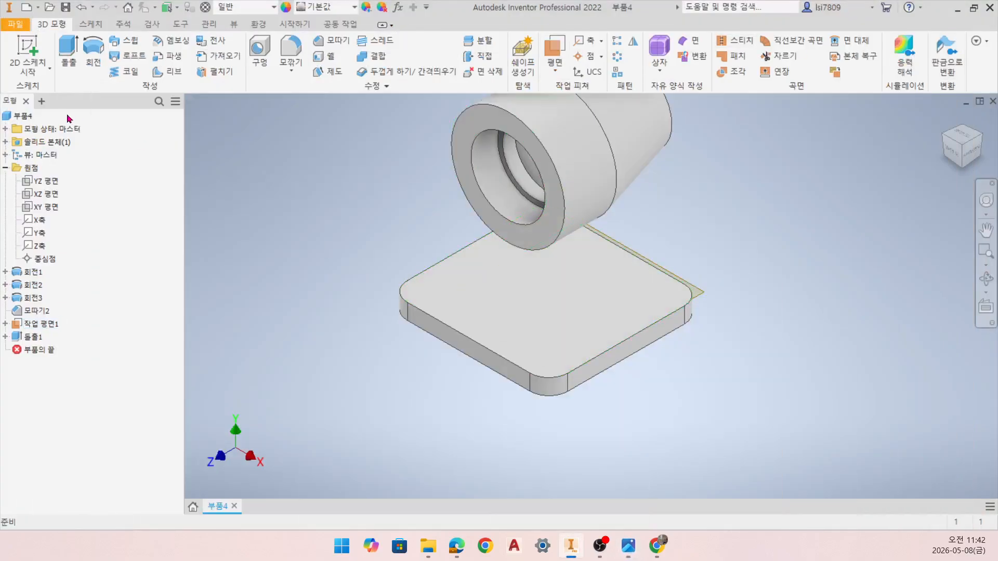
{"action": "left_click", "coordinate": [28, 48]}
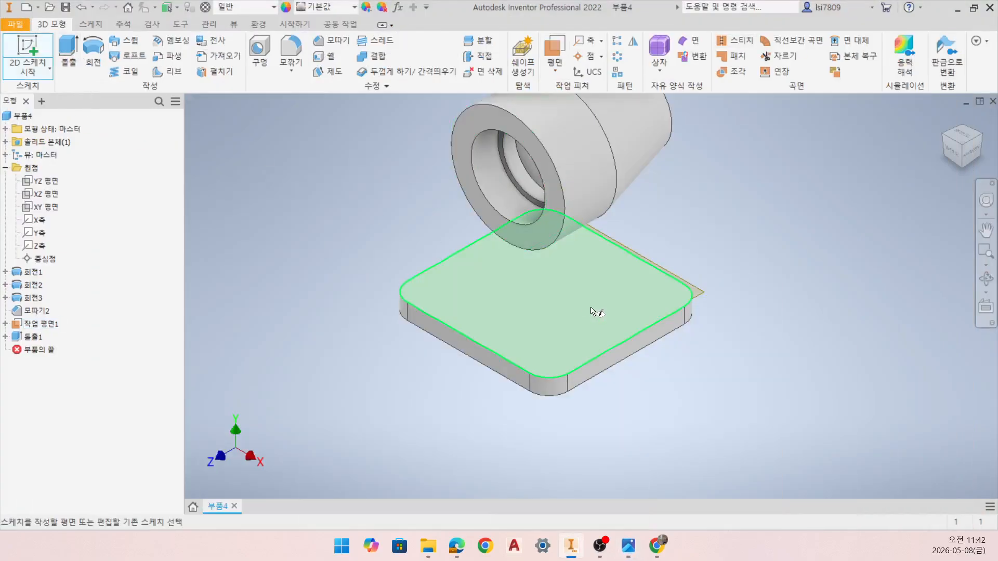
{"action": "left_click", "coordinate": [408, 292]}
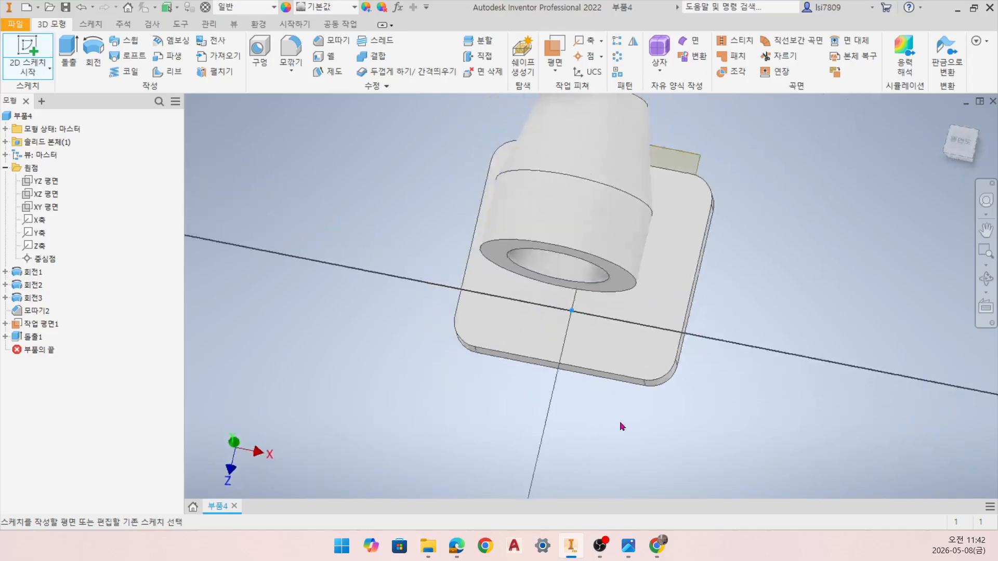
{"action": "left_click", "coordinate": [93, 52]}
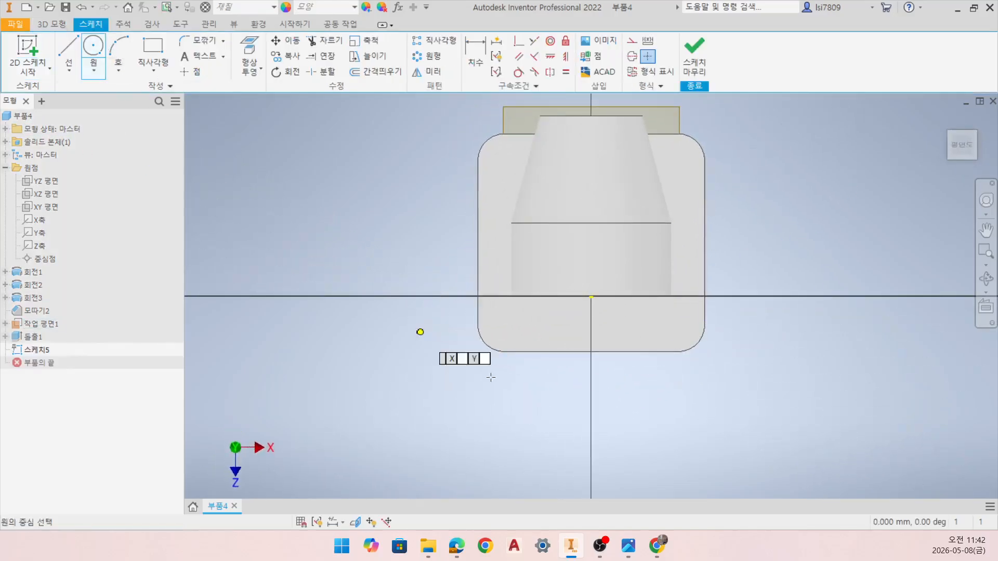
{"action": "scroll", "coordinate": [505, 328], "scroll_direction": "up", "scroll_amount": 3}
{"action": "left_click", "coordinate": [503, 315]}
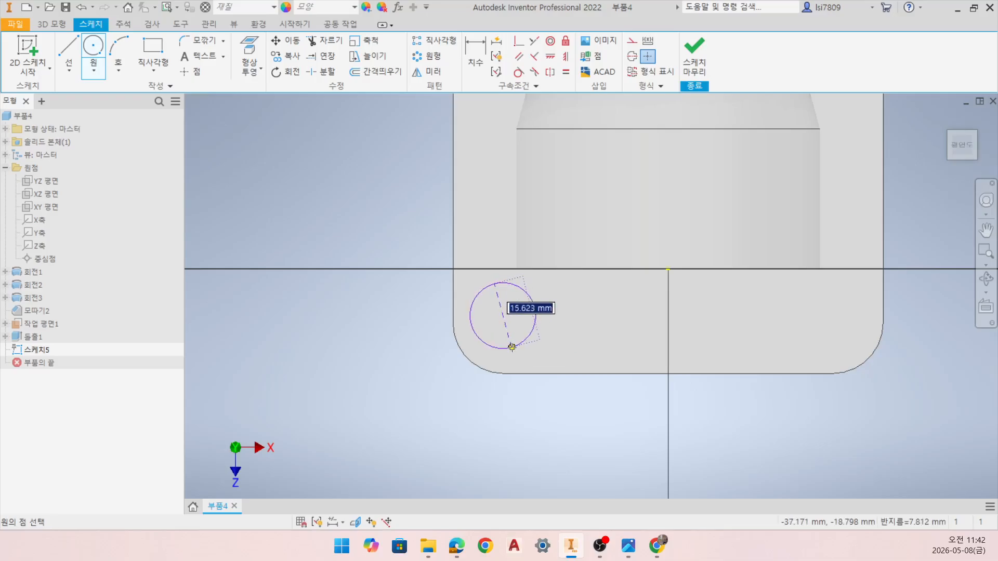
{"action": "type", "text": "16"}
{"action": "key", "text": "Return"}
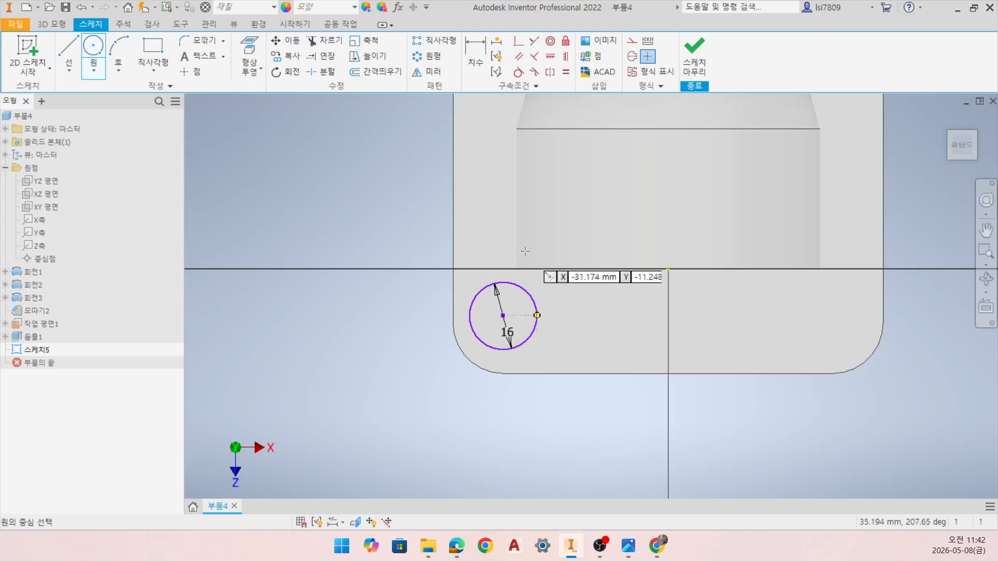
- Constrain the circle concentric with the plate's rounded corner arc and finish the sketch
{"action": "left_click", "coordinate": [551, 41]}
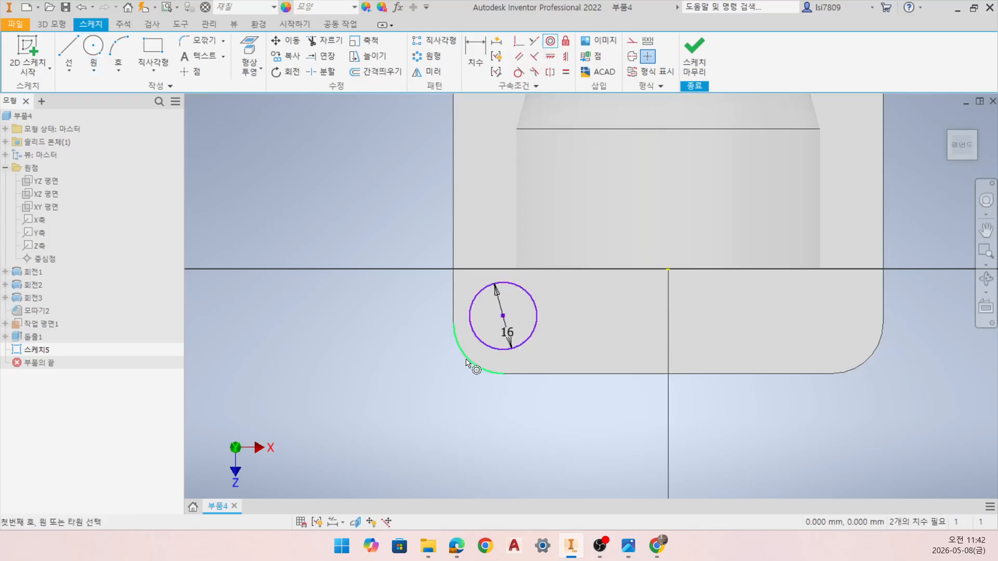
{"action": "left_click", "coordinate": [488, 372]}
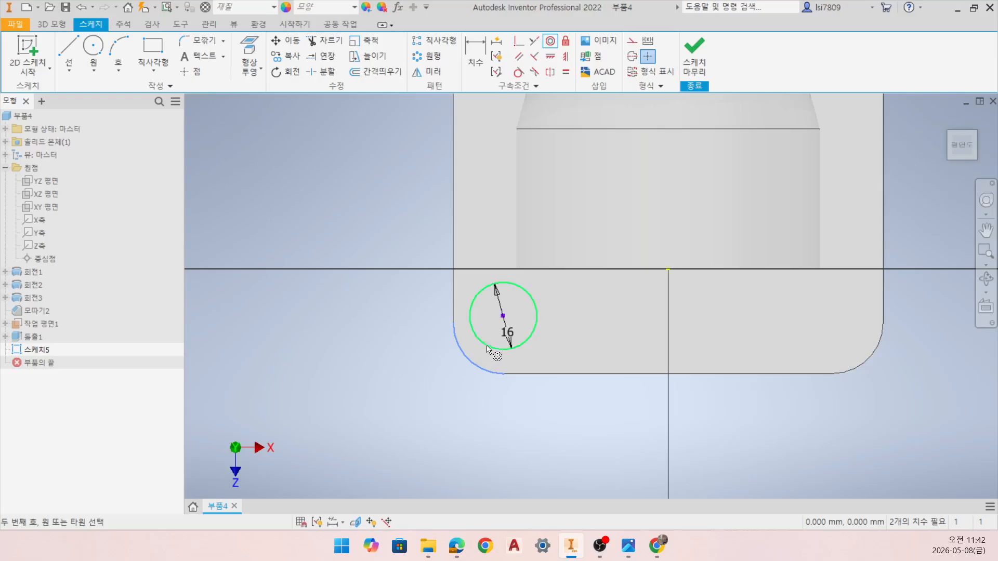
{"action": "left_click", "coordinate": [483, 346]}
{"action": "left_click", "coordinate": [551, 42]}
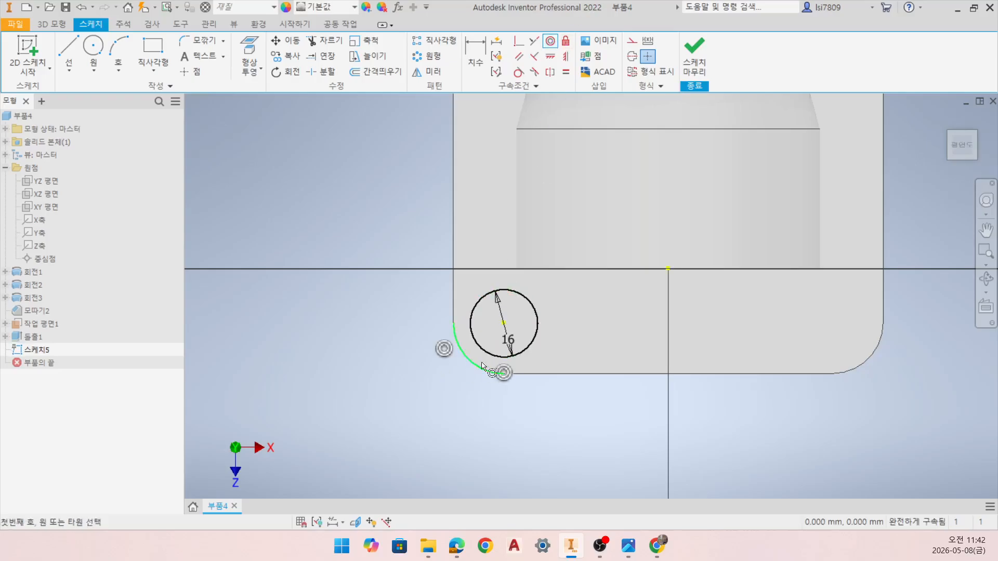
{"action": "left_click", "coordinate": [688, 72]}
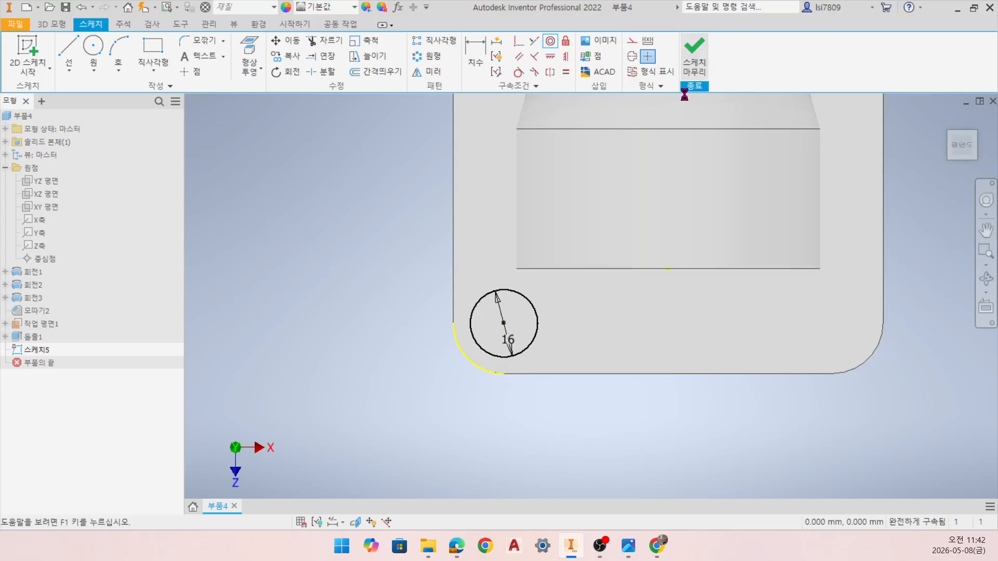
- Extrude the 16 mm circle 2 mm upward as a joined boss on the base plate
{"action": "left_click", "coordinate": [71, 56]}
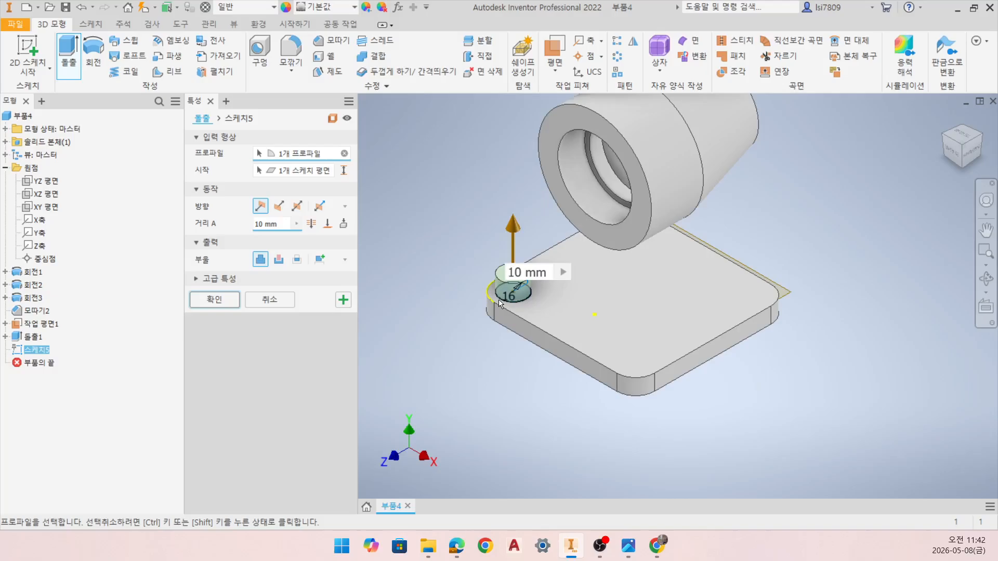
{"action": "type", "text": "2"}
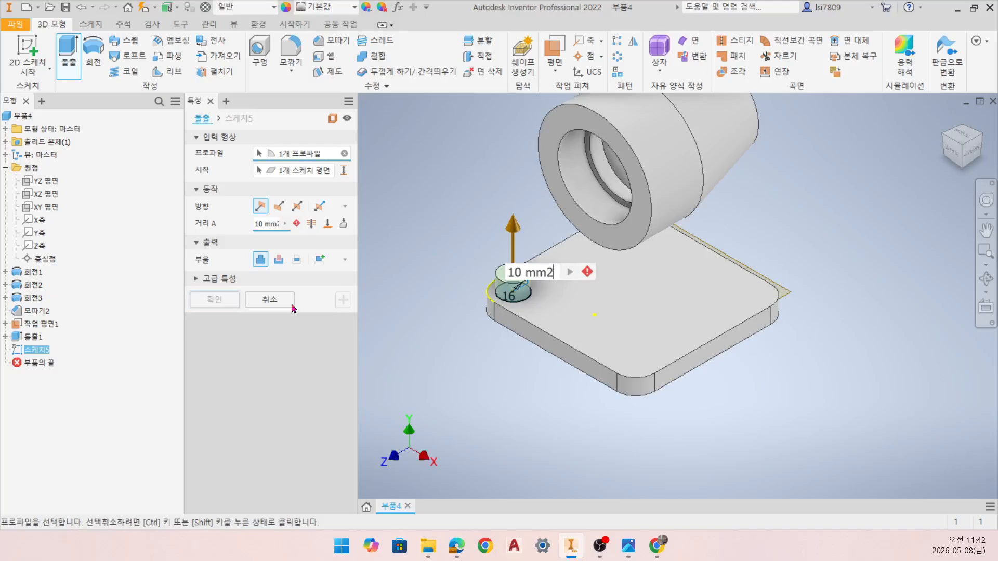
{"action": "double_click", "coordinate": [283, 224]}
{"action": "type", "text": "2"}
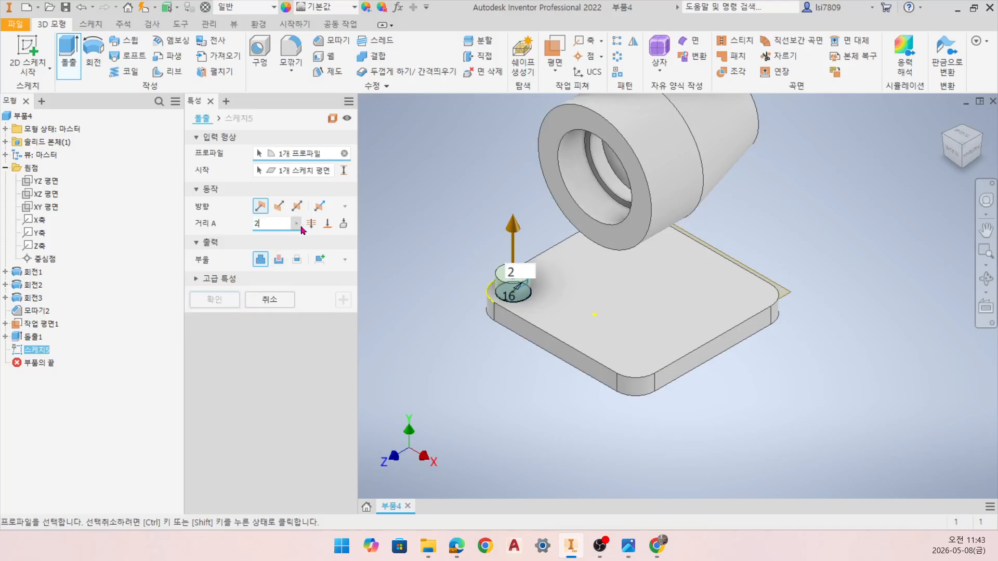
{"action": "left_click", "coordinate": [215, 300]}
- Set up a Hole feature as a simple hole without a seat, terminating through all
{"action": "scroll", "coordinate": [420, 289], "scroll_direction": "up", "scroll_amount": 5}
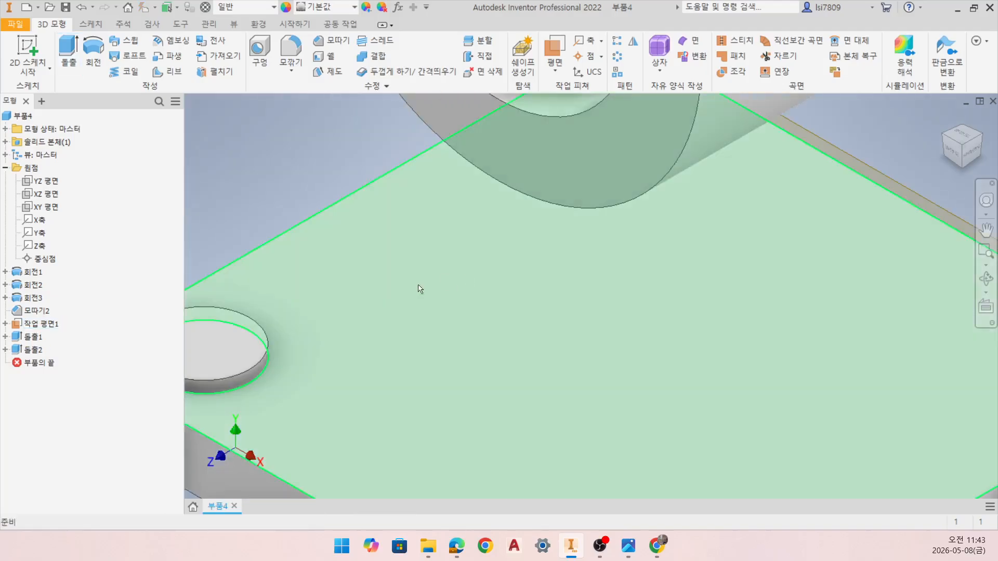
{"action": "scroll", "coordinate": [420, 290], "scroll_direction": "down", "scroll_amount": 5}
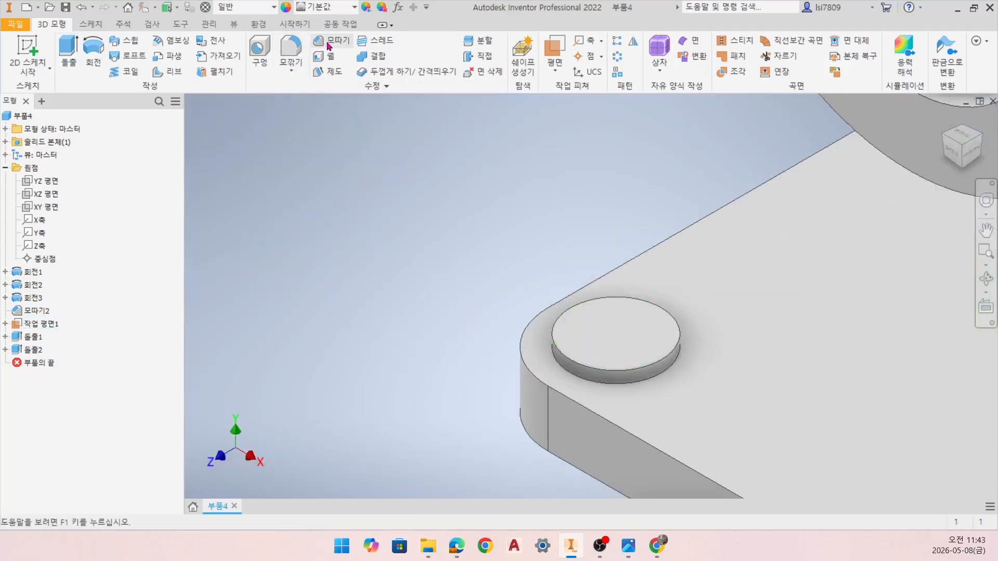
{"action": "left_click", "coordinate": [260, 48]}
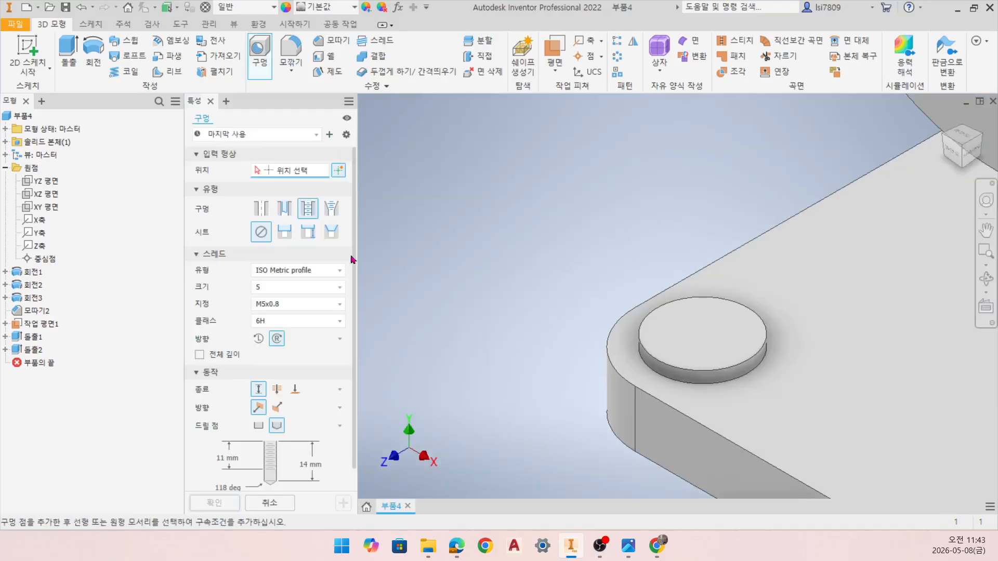
{"action": "left_click", "coordinate": [261, 208]}
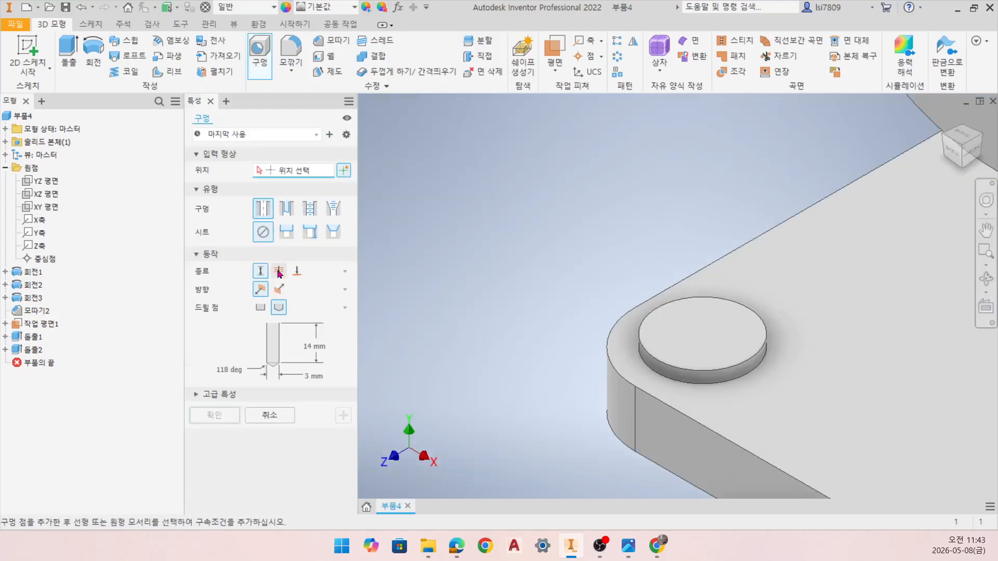
{"action": "left_click", "coordinate": [279, 272]}
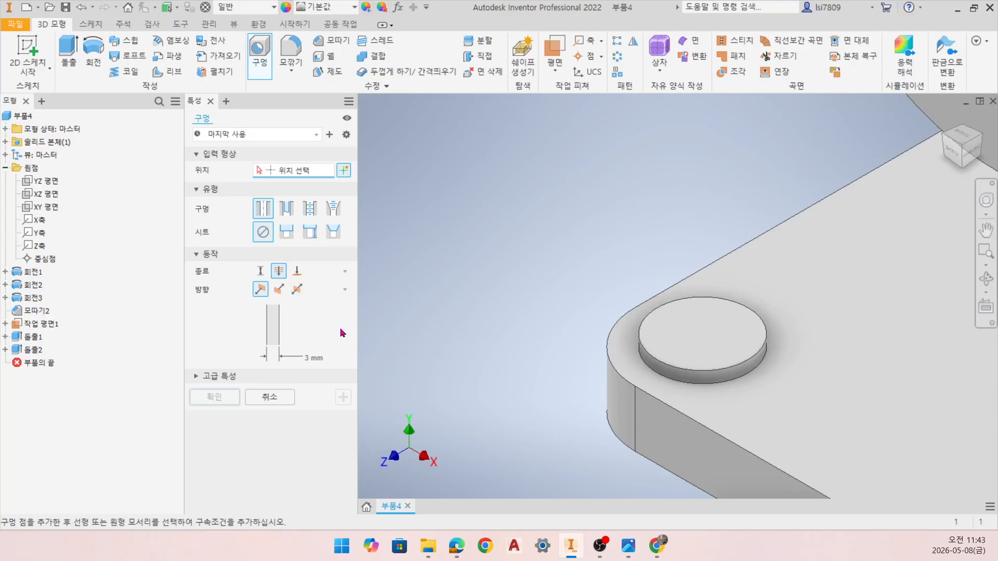
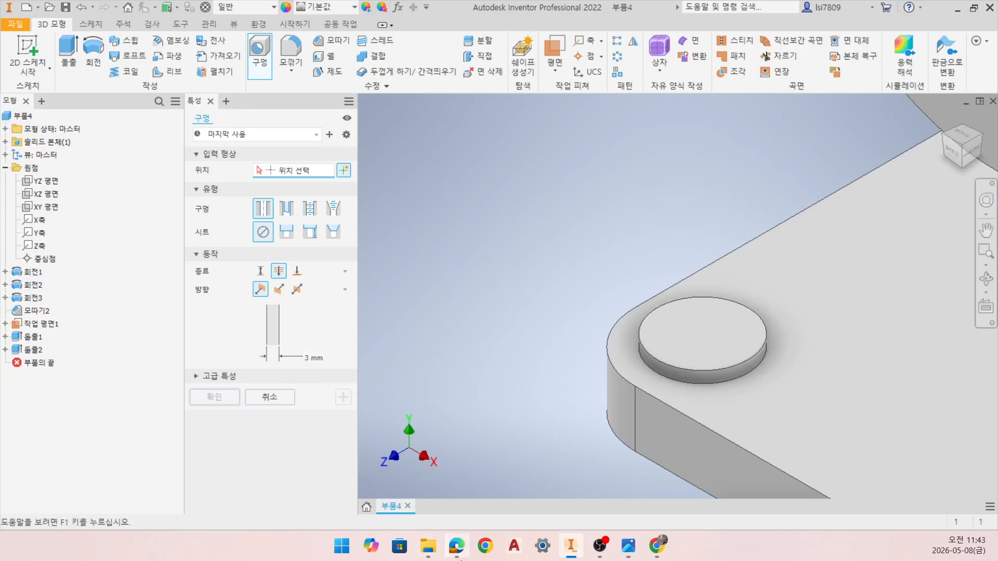
- Switch to the KS machine drawing standards PDF in Edge and find section 15 on bolt hole and counterbore diameters
{"action": "left_click", "coordinate": [457, 546]}
{"action": "scroll", "coordinate": [534, 373], "scroll_direction": "up", "scroll_amount": 15}
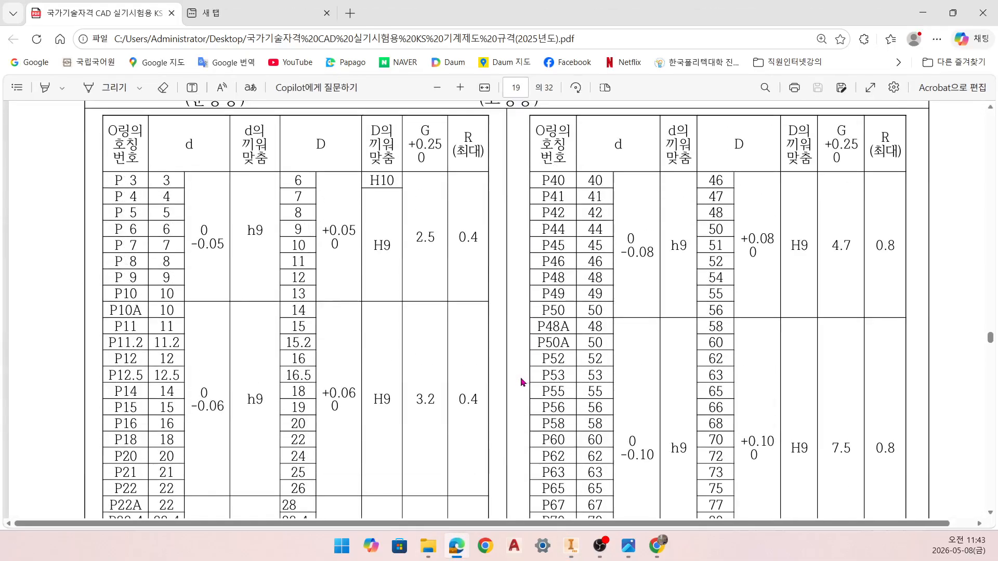
{"action": "scroll", "coordinate": [520, 377], "scroll_direction": "down", "scroll_amount": 2, "text": "ctrl"}
{"action": "scroll", "coordinate": [520, 376], "scroll_direction": "up", "scroll_amount": 10}
{"action": "scroll", "coordinate": [523, 433], "scroll_direction": "up", "scroll_amount": 10}
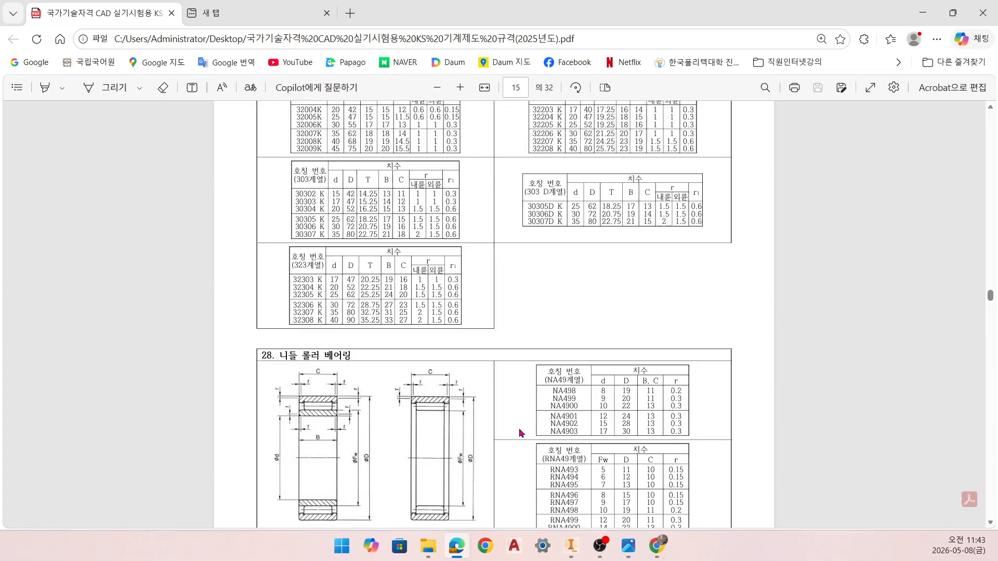
{"action": "scroll", "coordinate": [521, 433], "scroll_direction": "up", "scroll_amount": 10}
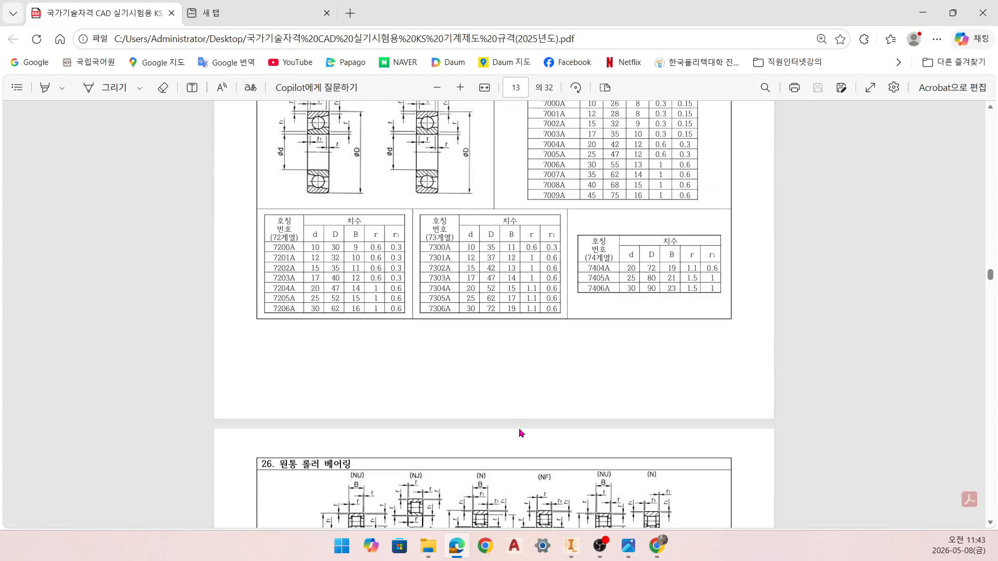
{"action": "scroll", "coordinate": [522, 433], "scroll_direction": "up", "scroll_amount": 10}
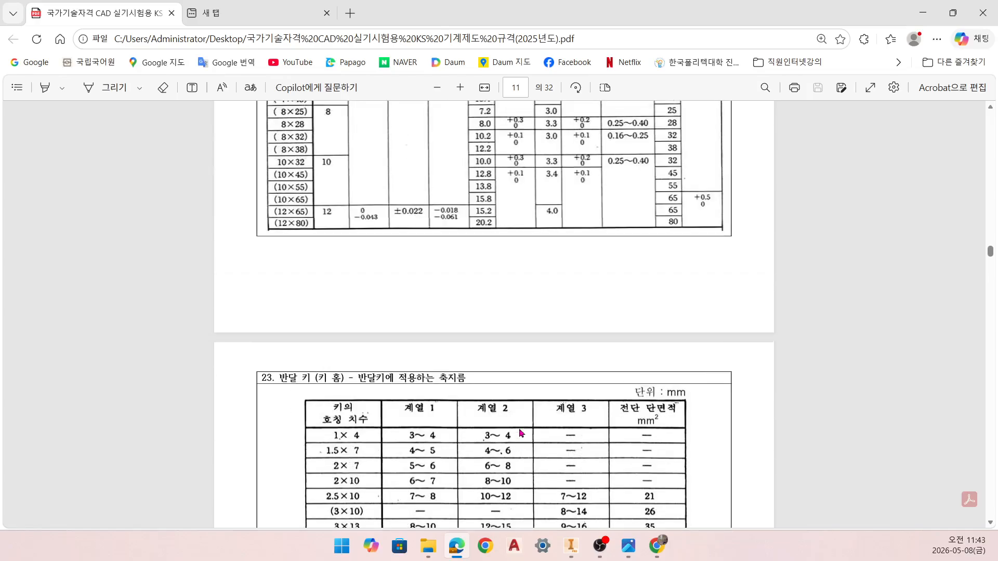
{"action": "scroll", "coordinate": [522, 433], "scroll_direction": "up", "scroll_amount": 5}
{"action": "scroll", "coordinate": [522, 433], "scroll_direction": "up", "scroll_amount": 10}
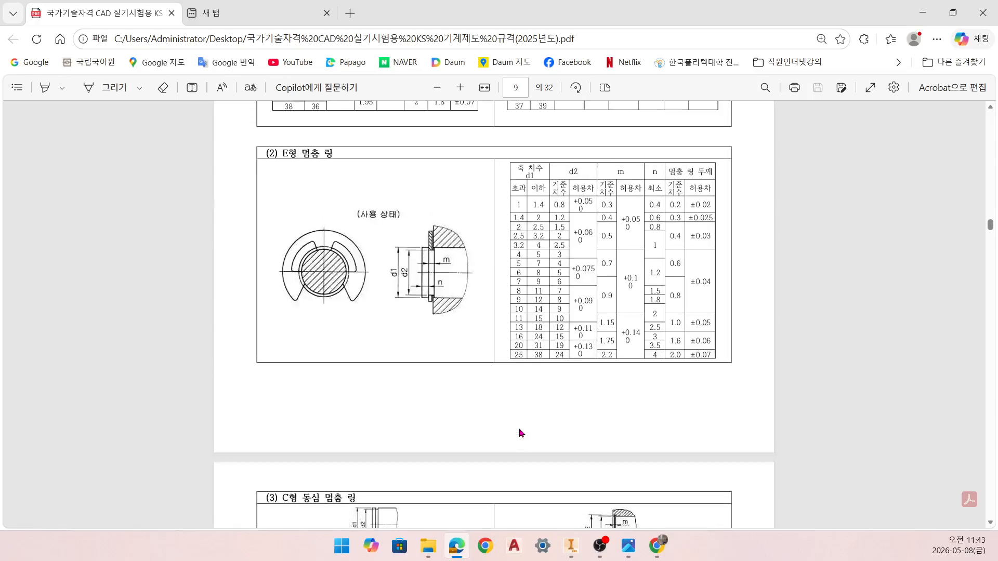
{"action": "scroll", "coordinate": [521, 433], "scroll_direction": "up", "scroll_amount": 5}
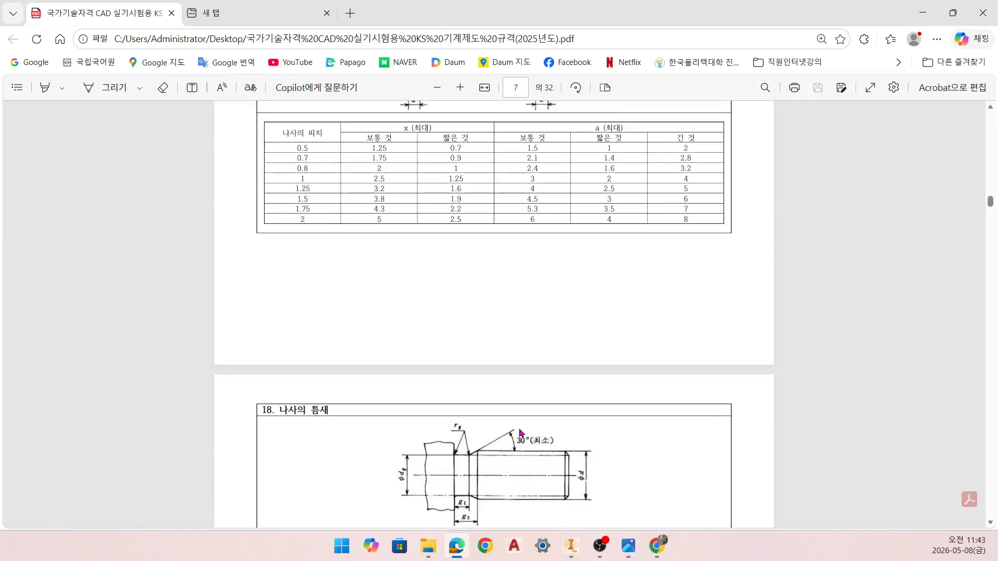
{"action": "scroll", "coordinate": [521, 433], "scroll_direction": "up", "scroll_amount": 5}
{"action": "scroll", "coordinate": [522, 433], "scroll_direction": "down", "scroll_amount": 5}
{"action": "scroll", "coordinate": [495, 268], "scroll_direction": "up", "scroll_amount": 10}
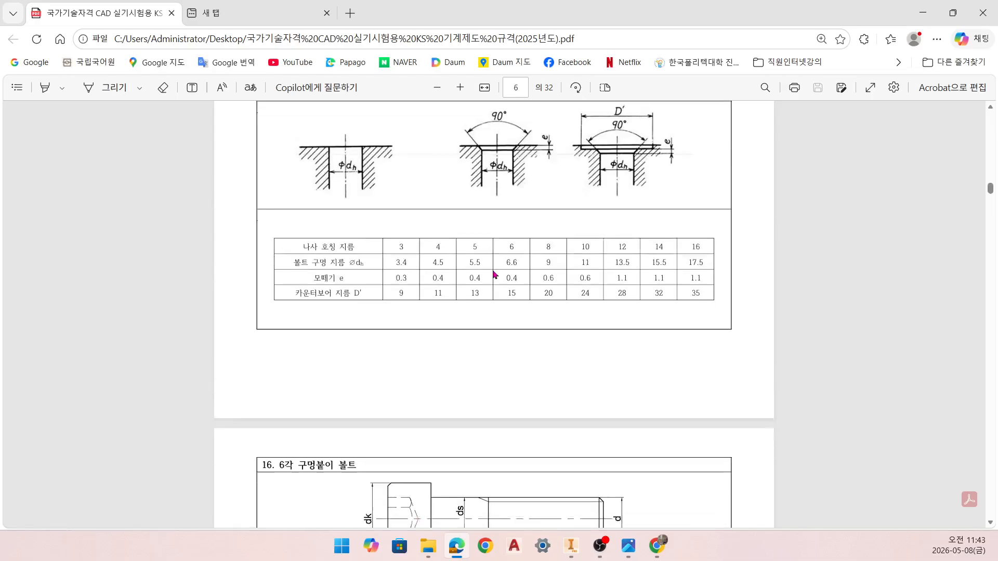
{"action": "scroll", "coordinate": [495, 274], "scroll_direction": "up", "scroll_amount": 5}
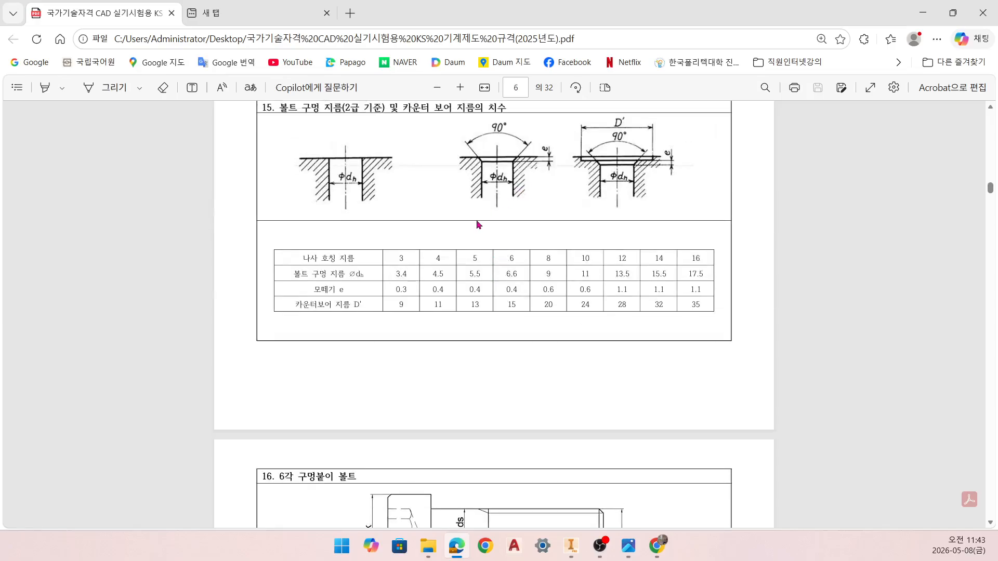
- Look up the bolt hole diameter for nominal thread diameter 6 in the table and return to Inventor
{"action": "scroll", "coordinate": [478, 227], "scroll_direction": "up", "scroll_amount": 1, "text": "ctrl"}
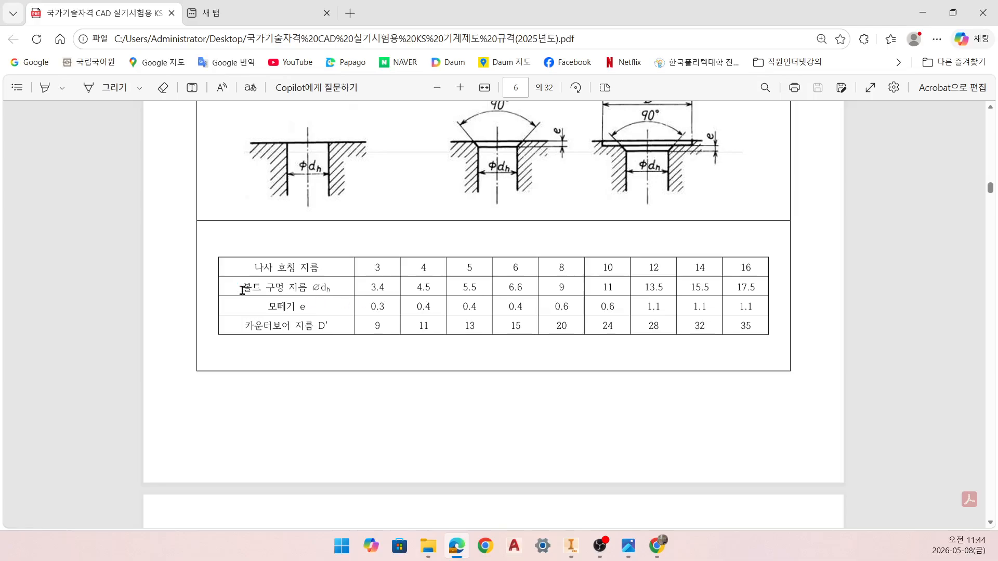
{"action": "left_click_drag", "start_coordinate": [242, 290], "coordinate": [528, 287]}
{"action": "left_click", "coordinate": [541, 279]}
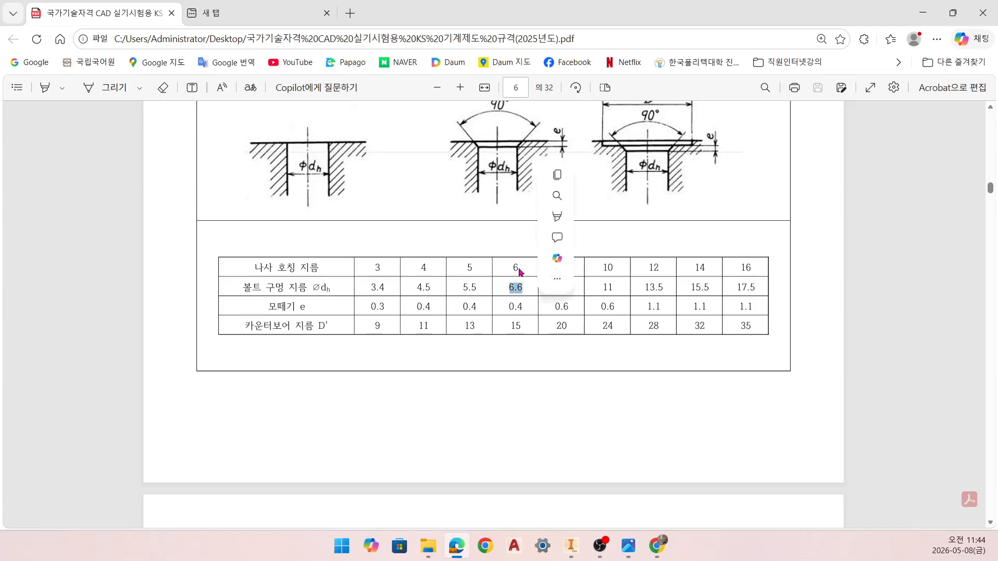
{"action": "mouse_move", "coordinate": [577, 277]}
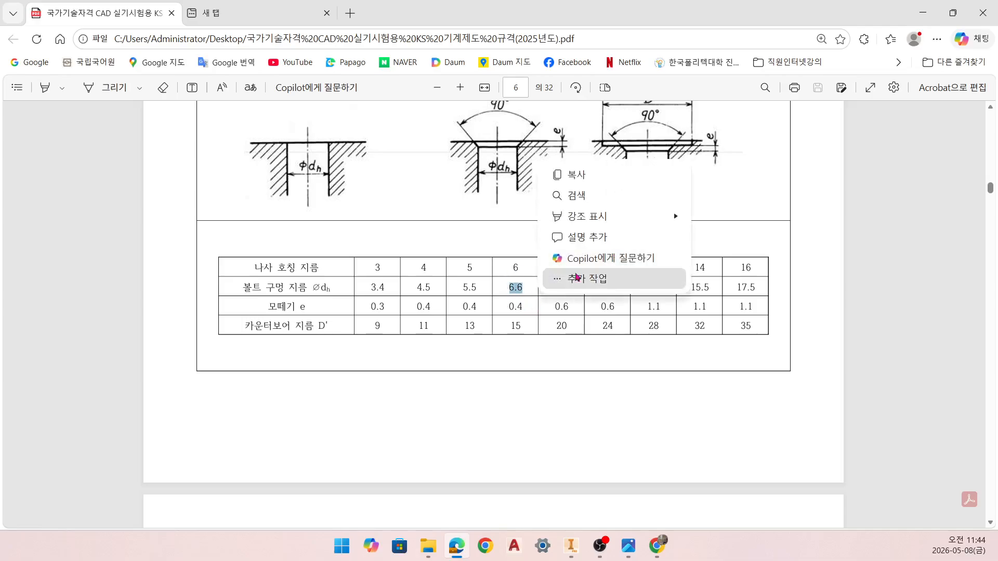
{"action": "left_click", "coordinate": [924, 12]}
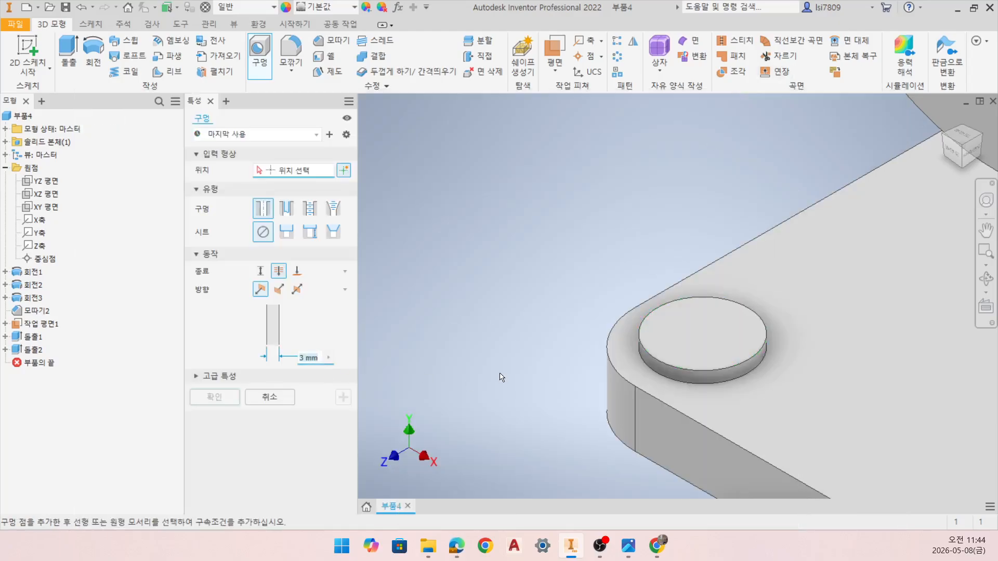
- Create the 6.6 mm through hole on the corner boss's top face, concentric with the boss's circular edge
{"action": "type", "text": "3"}
{"action": "left_click", "coordinate": [739, 318]}
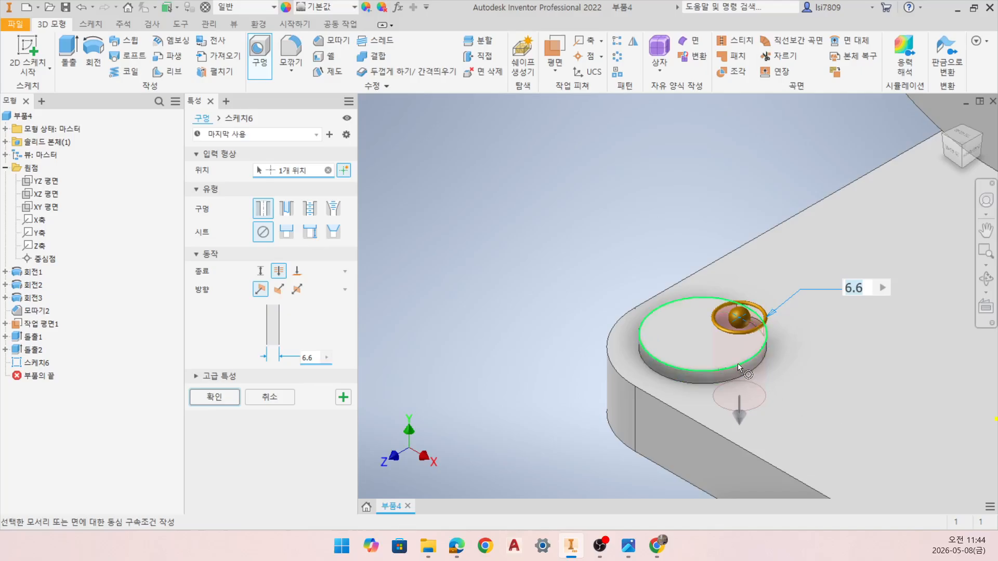
{"action": "mouse_move", "coordinate": [739, 367]}
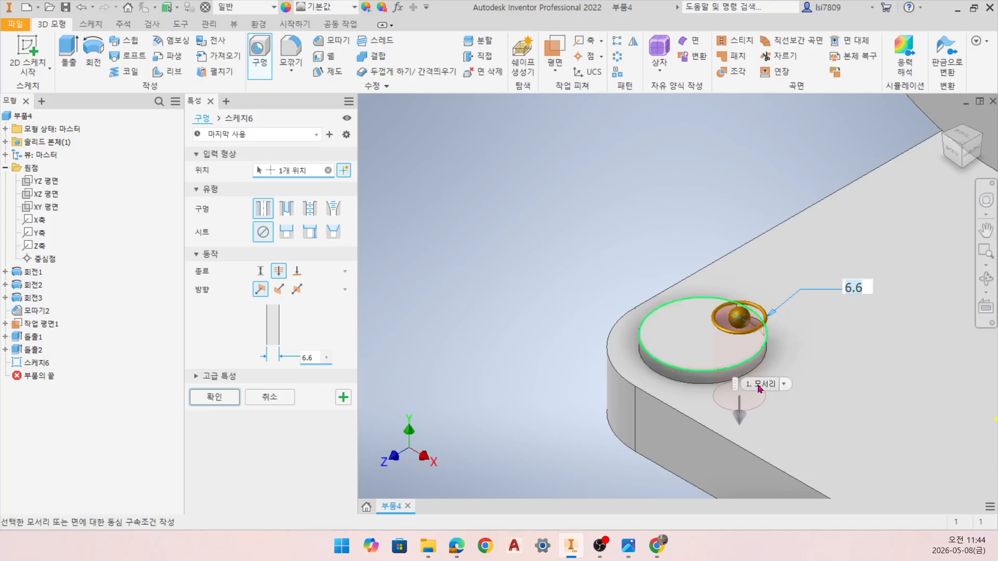
{"action": "left_click", "coordinate": [737, 364]}
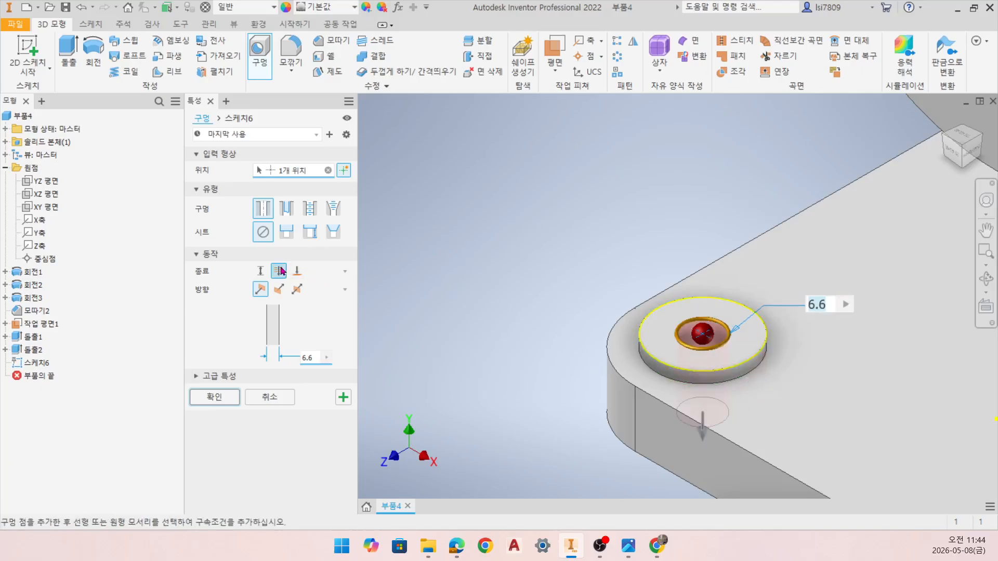
{"action": "left_click", "coordinate": [217, 398]}
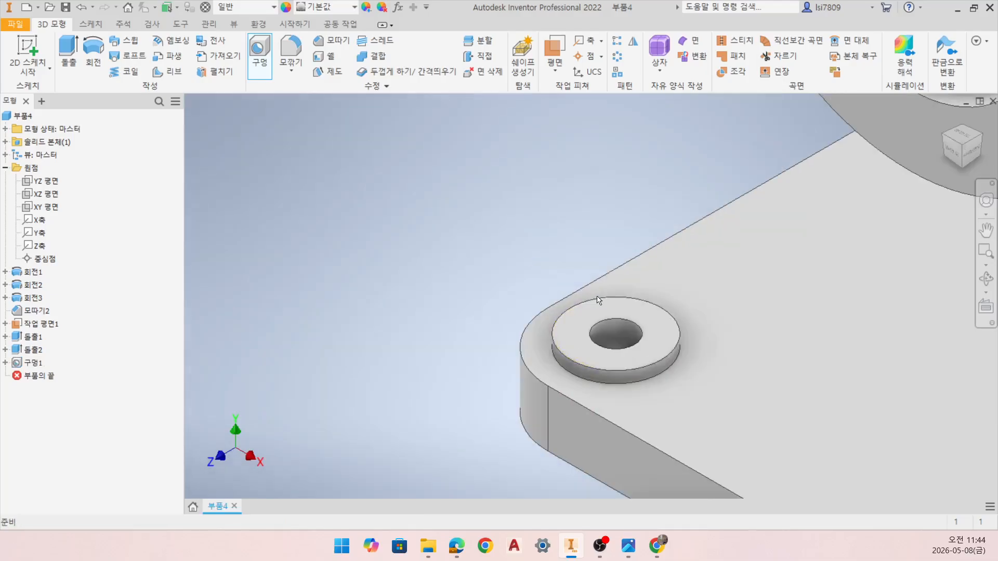
- Fillet the edge where the corner boss meets the base plate with a 2 mm radius
{"action": "left_click", "coordinate": [293, 52]}
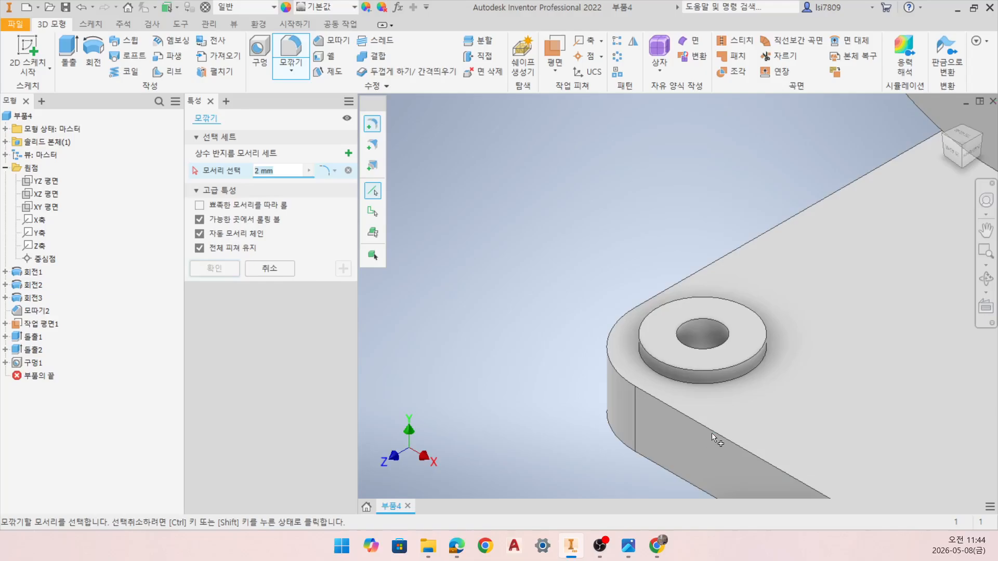
{"action": "left_click", "coordinate": [733, 383]}
{"action": "left_click", "coordinate": [225, 270]}
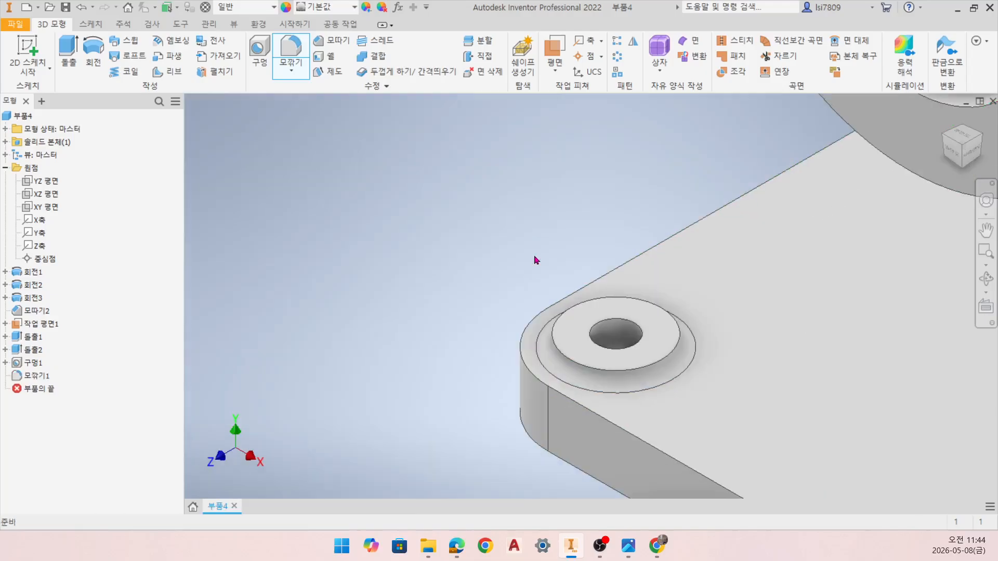
- Set up a rectangular pattern of the corner boss extrusion, its through hole and its base fillet
{"action": "scroll", "coordinate": [296, 353], "scroll_direction": "up", "scroll_amount": 2}
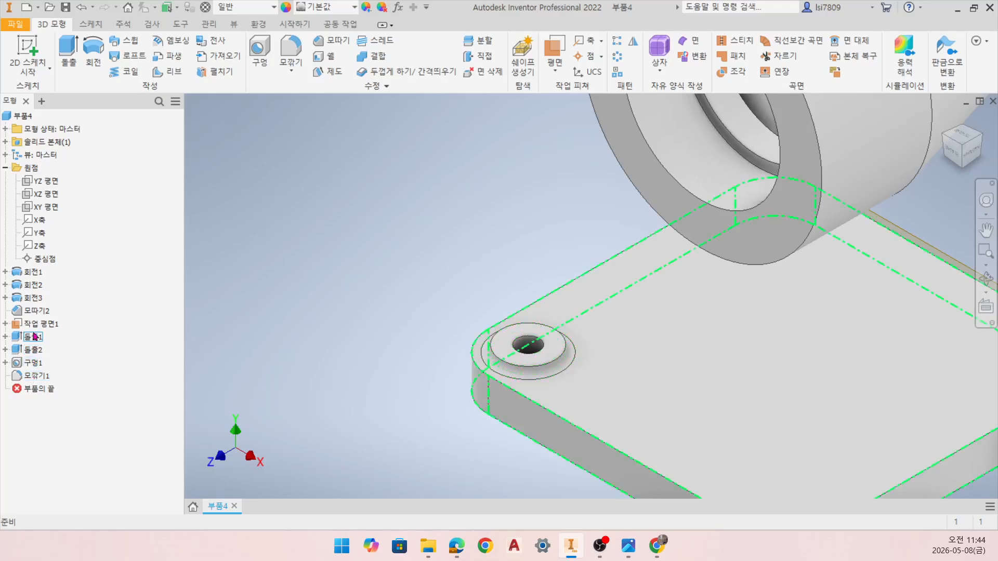
{"action": "scroll", "coordinate": [312, 284], "scroll_direction": "up", "scroll_amount": 2}
{"action": "middle_click_drag", "start_coordinate": [378, 244], "coordinate": [330, 270]}
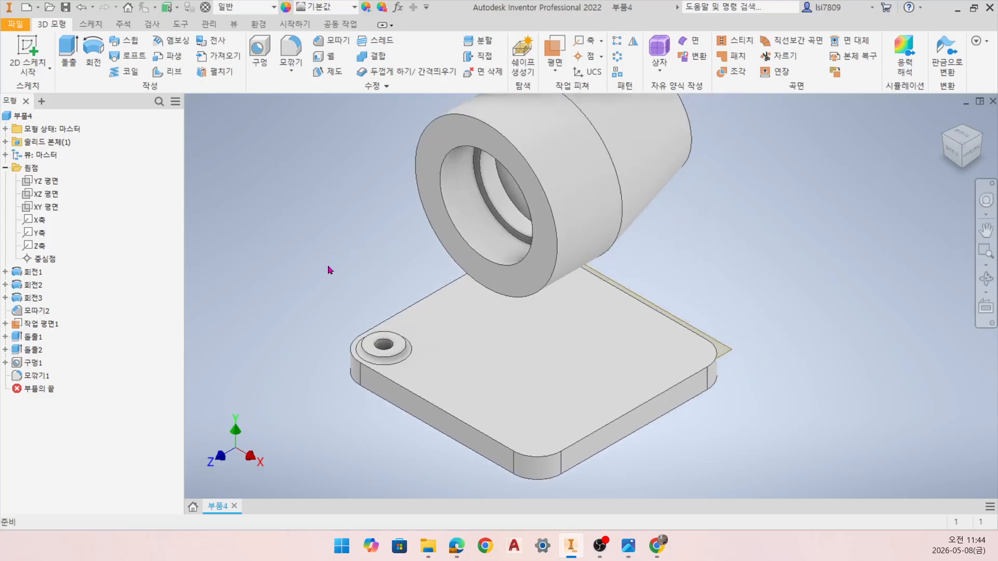
{"action": "left_click", "coordinate": [962, 133]}
{"action": "left_click", "coordinate": [995, 136]}
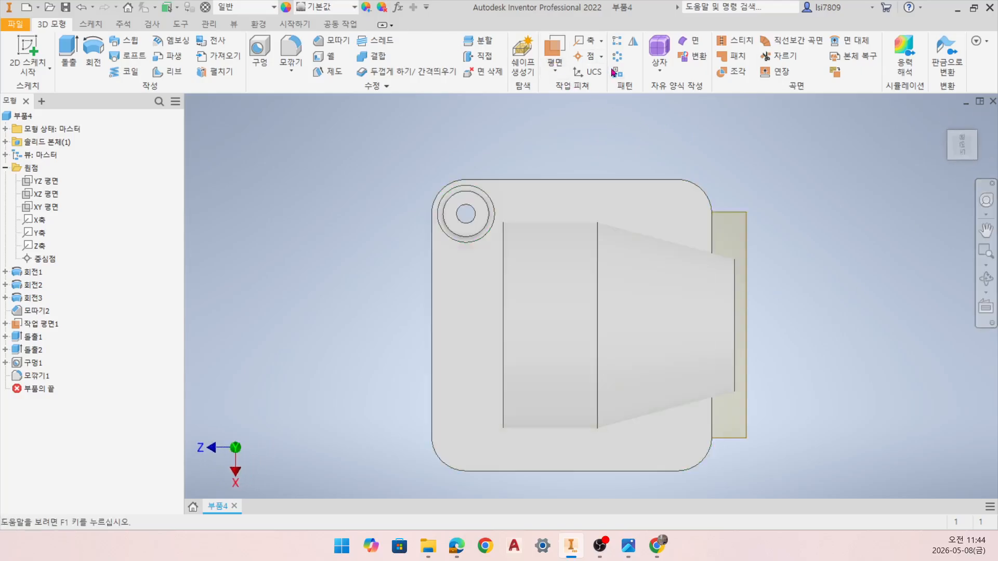
{"action": "left_click", "coordinate": [617, 41]}
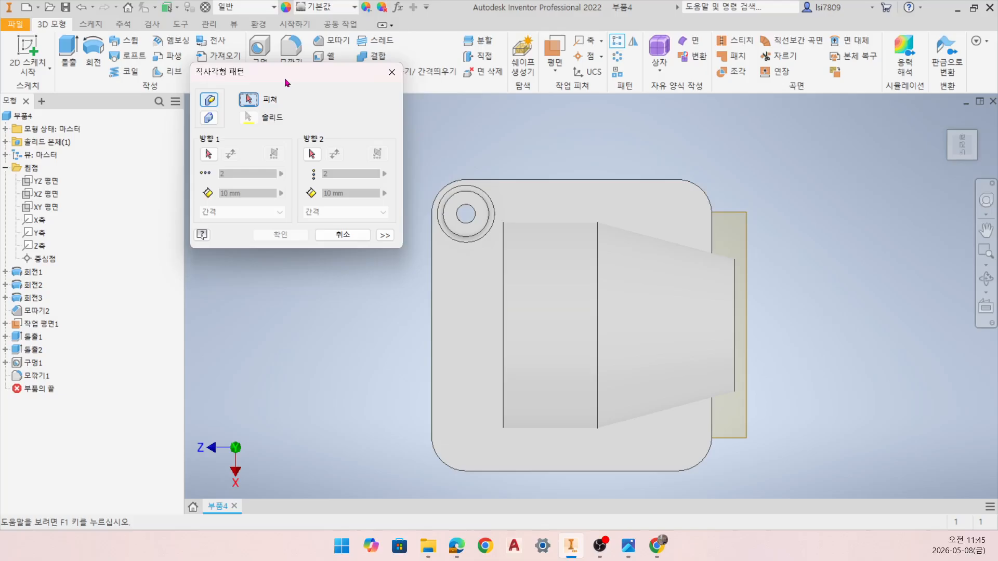
{"action": "left_click_drag", "start_coordinate": [284, 83], "coordinate": [260, 82]}
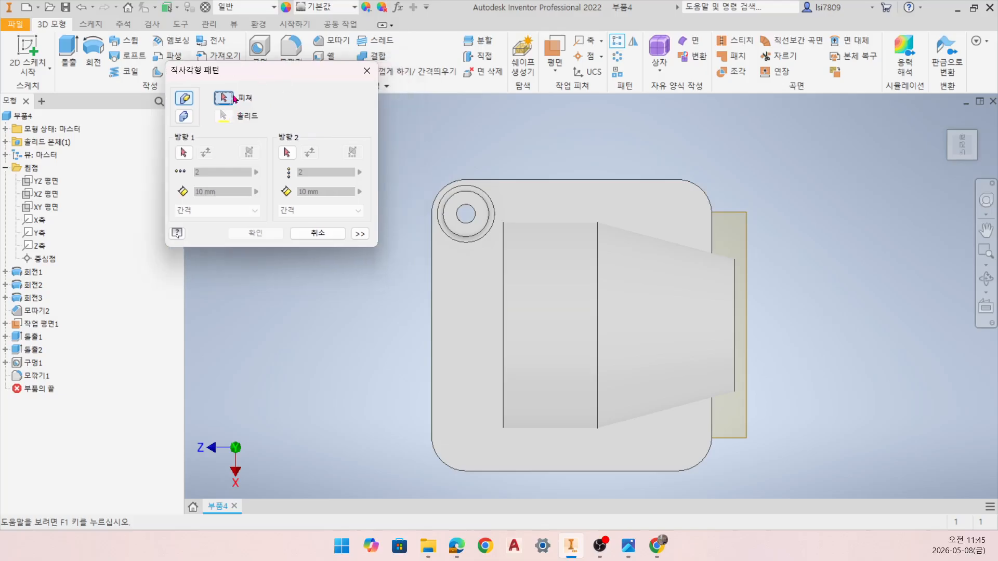
{"action": "left_click", "coordinate": [33, 350]}
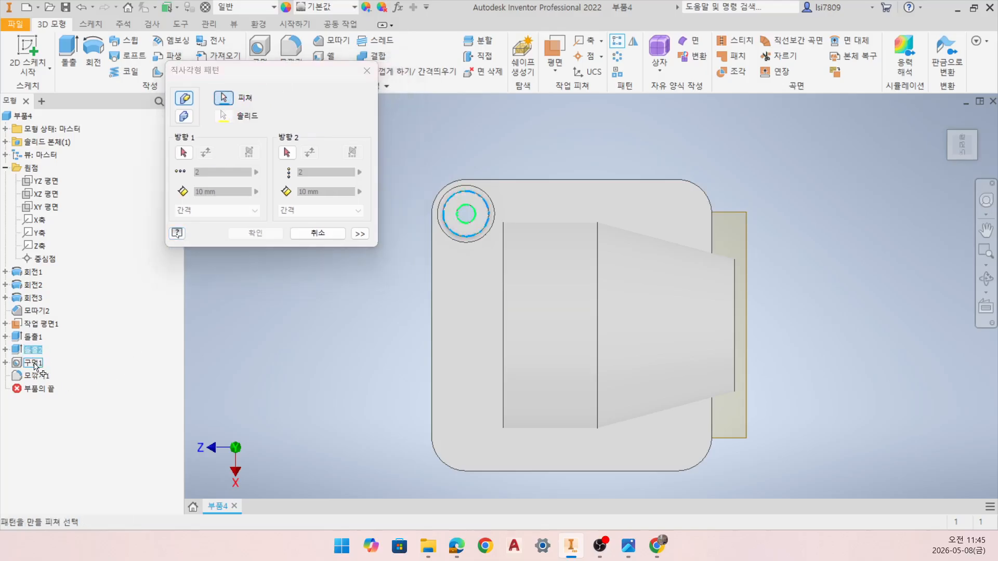
{"action": "left_click", "coordinate": [33, 362]}
{"action": "left_click", "coordinate": [36, 375]}
- Define the first pattern direction along the plate's Z-parallel edge, pointing inward across the plate, with 2 instances spaced 74 mm
{"action": "left_click", "coordinate": [183, 152]}
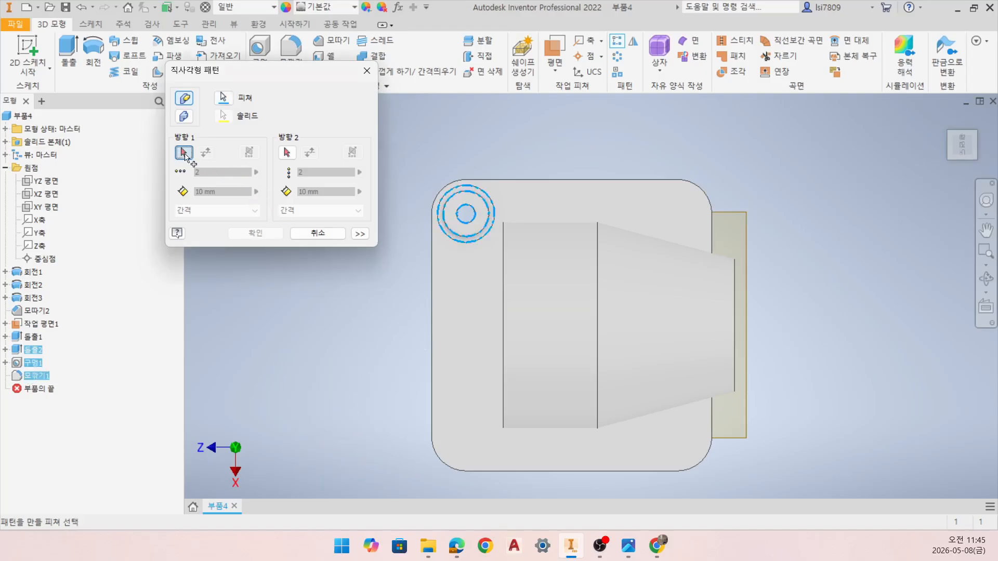
{"action": "left_click", "coordinate": [597, 181]}
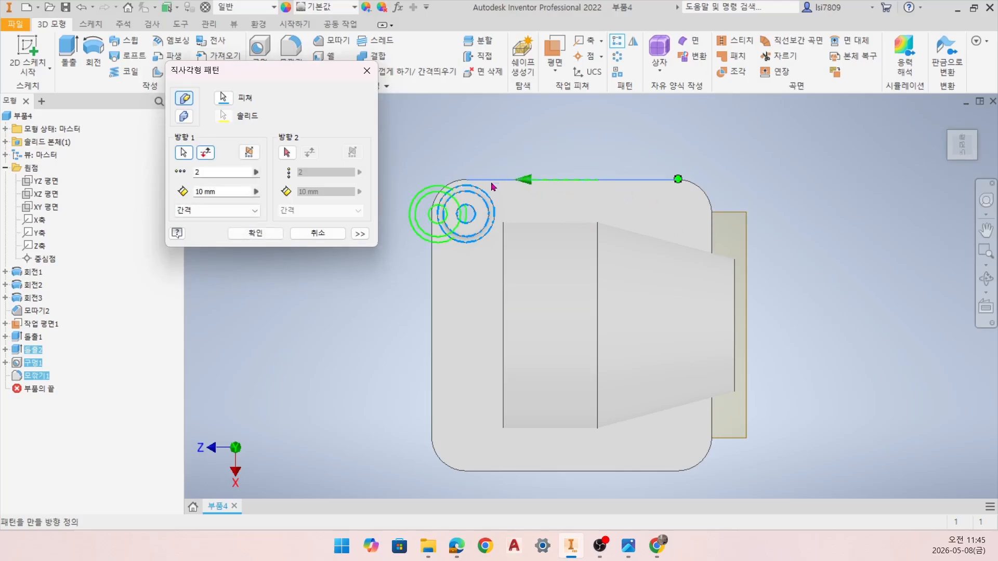
{"action": "left_click", "coordinate": [206, 153]}
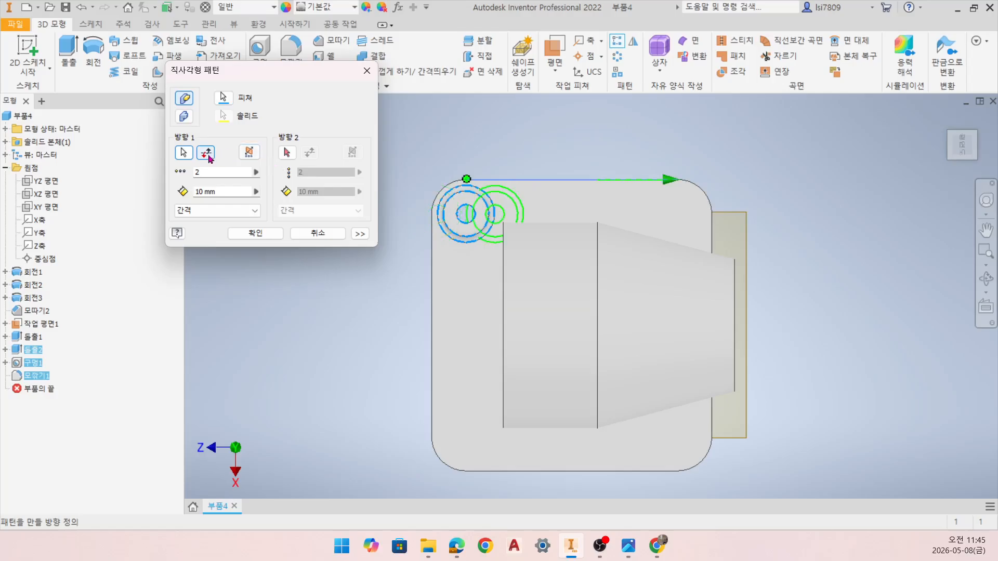
{"action": "left_click", "coordinate": [205, 191]}
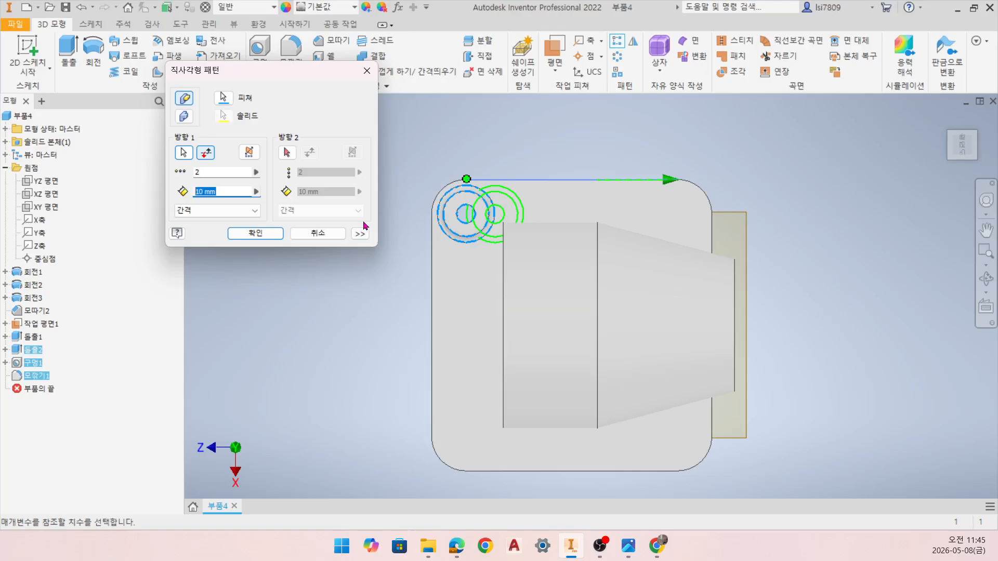
{"action": "type", "text": "74"}
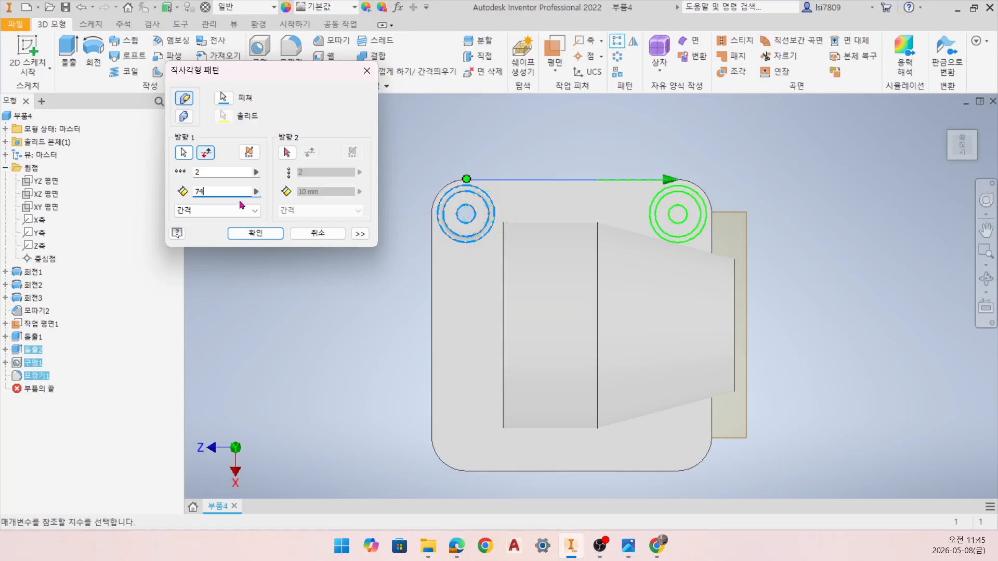
- Add the second pattern direction along the plate's X-parallel edge with 2 instances spaced 78 mm and create the pattern
{"action": "left_click", "coordinate": [289, 154]}
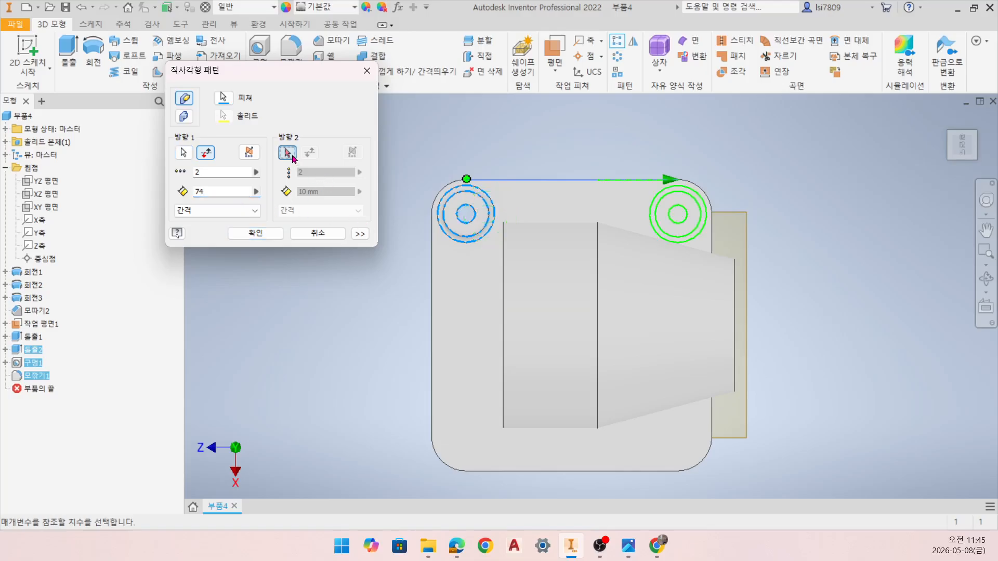
{"action": "left_click", "coordinate": [433, 329]}
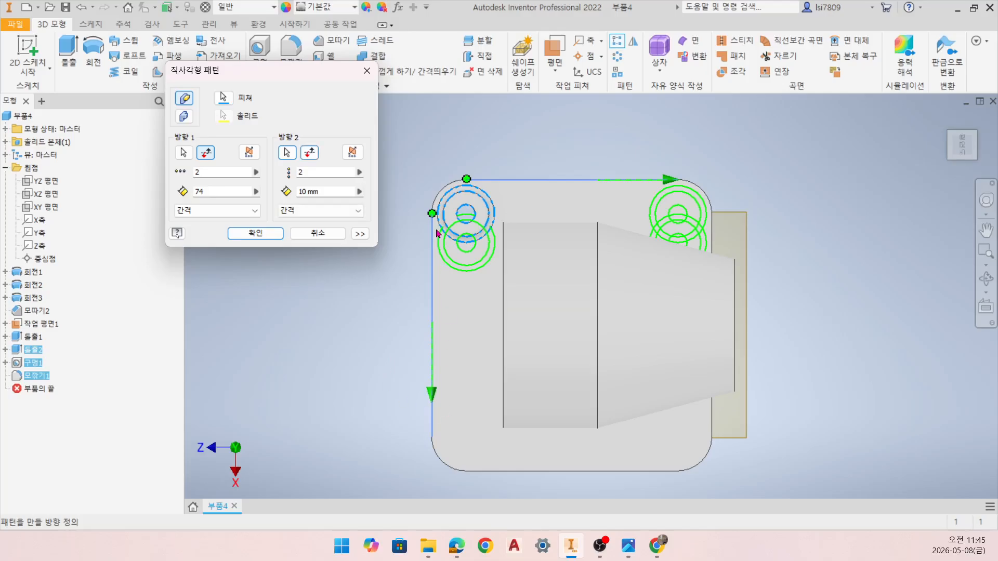
{"action": "left_click", "coordinate": [322, 191]}
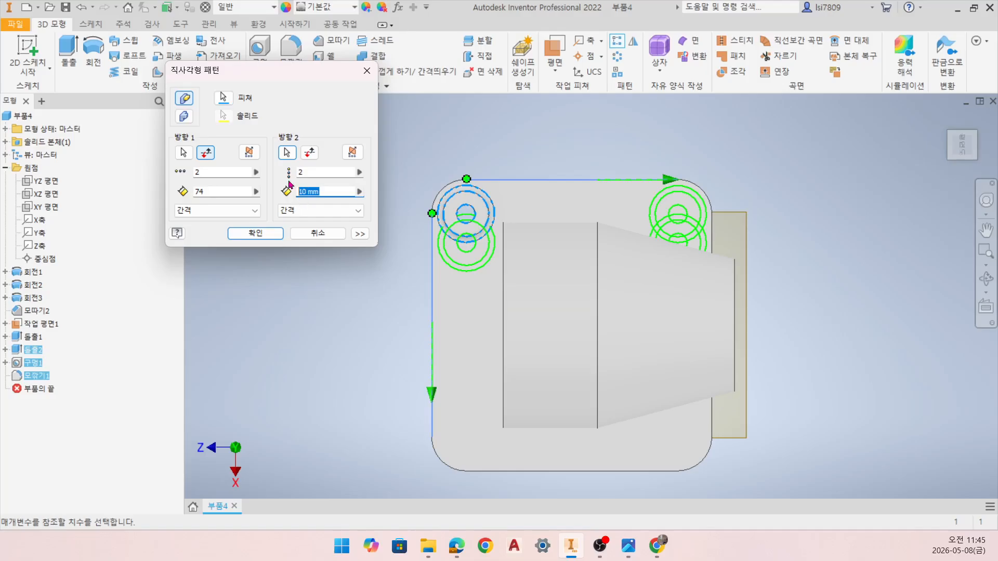
{"action": "type", "text": "78"}
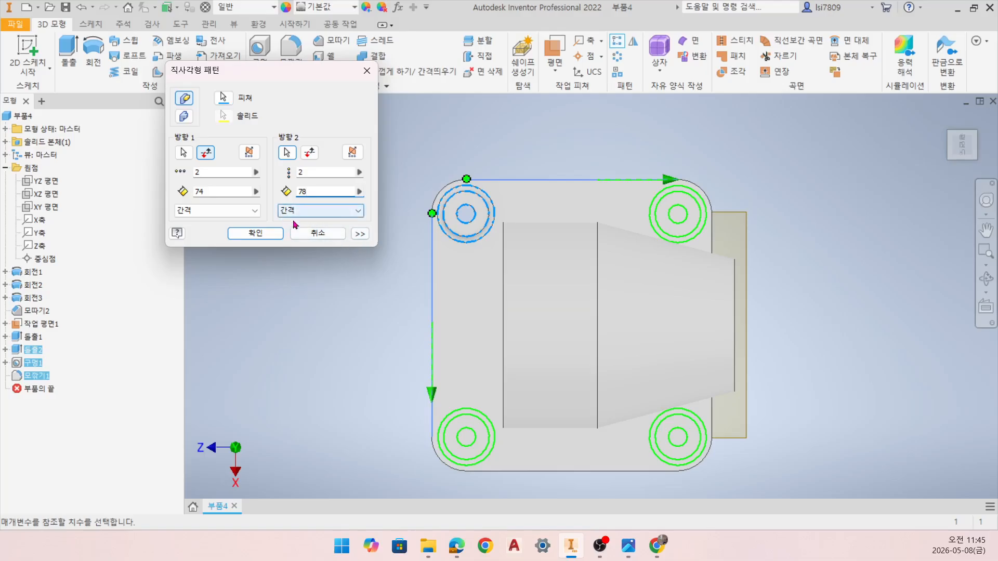
{"action": "left_click", "coordinate": [255, 233]}
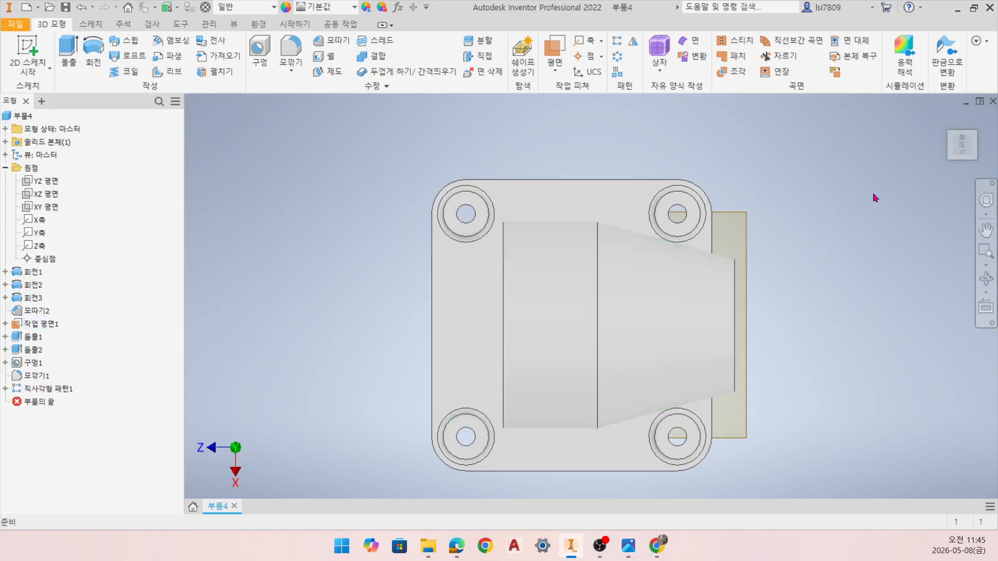
- Check the assembly drawing for the support web's position relative to the housing's cover-side face, marking both, and return to the model
{"action": "left_click", "coordinate": [945, 119]}
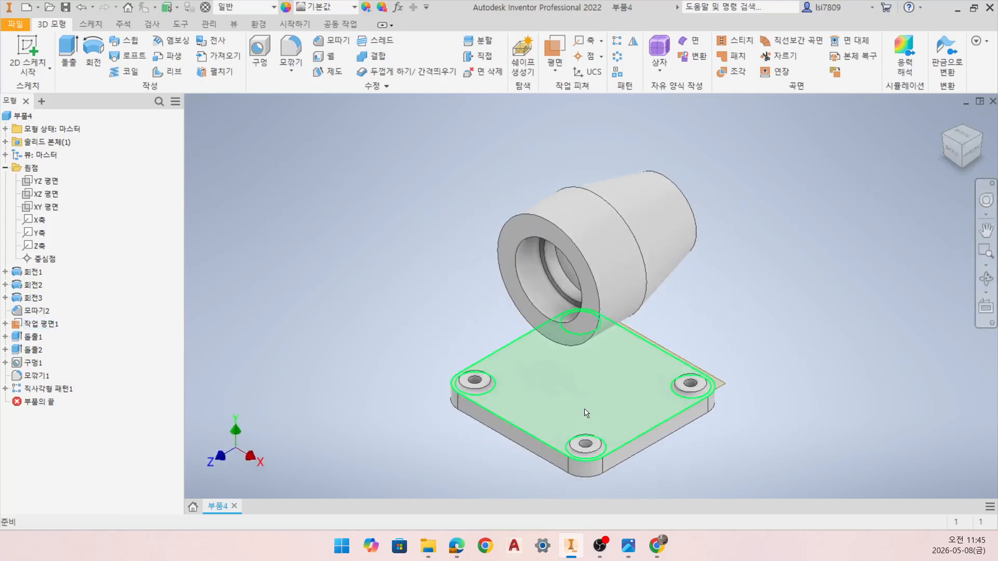
{"action": "middle_click_drag", "start_coordinate": [751, 253], "coordinate": [752, 244]}
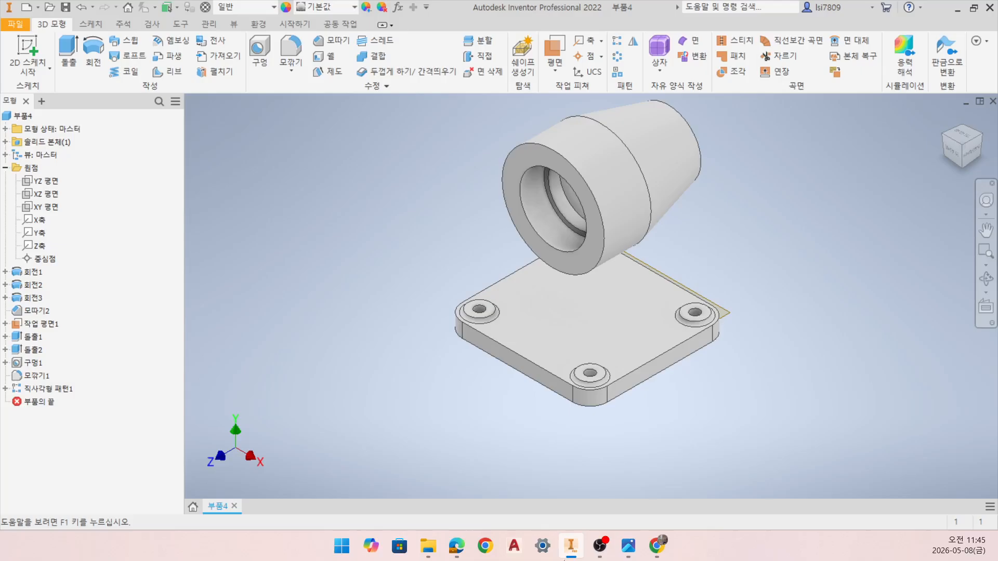
{"action": "left_click", "coordinate": [628, 545]}
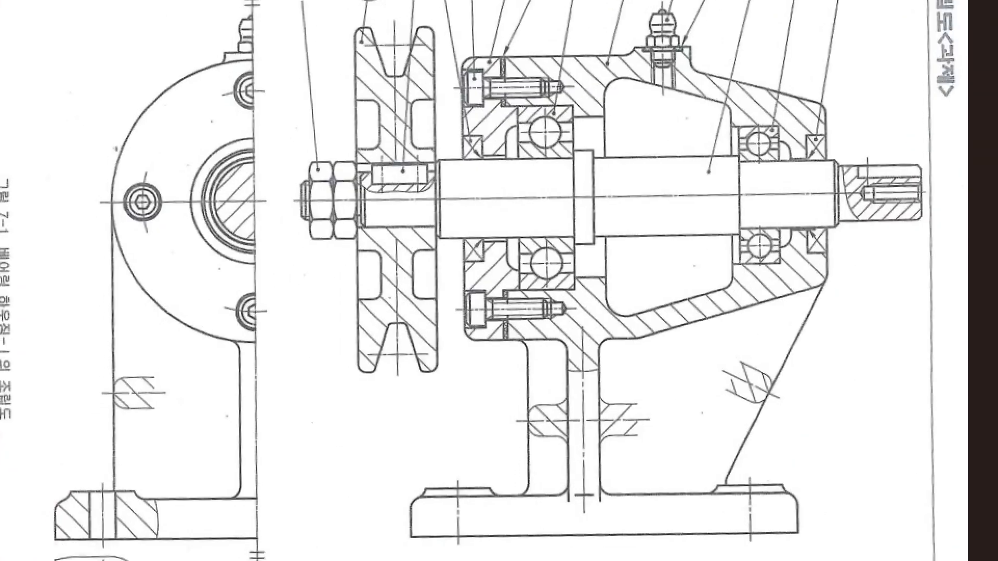
{"action": "left_click_drag", "start_coordinate": [510, 46], "coordinate": [517, 97]}
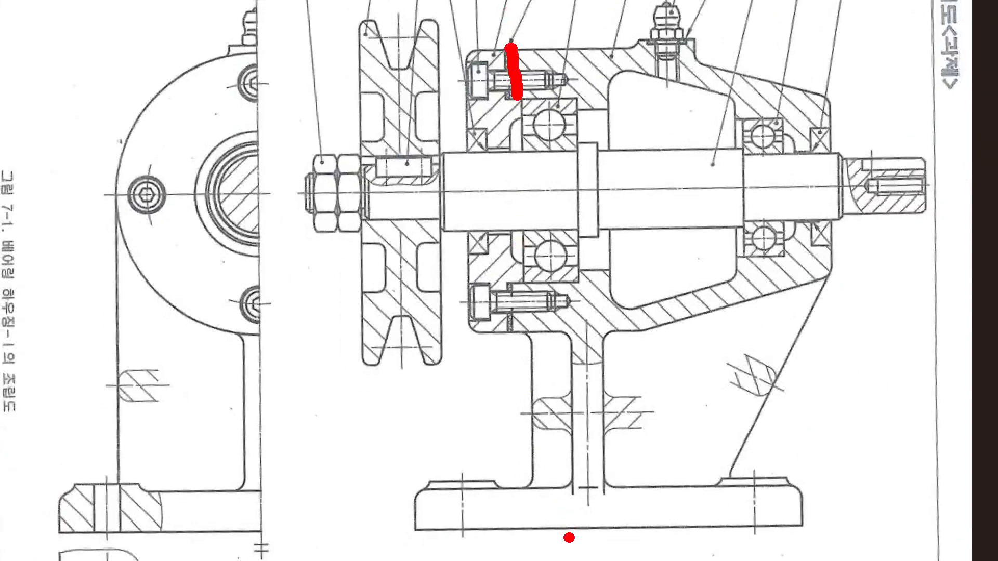
{"action": "left_click_drag", "start_coordinate": [589, 347], "coordinate": [586, 409]}
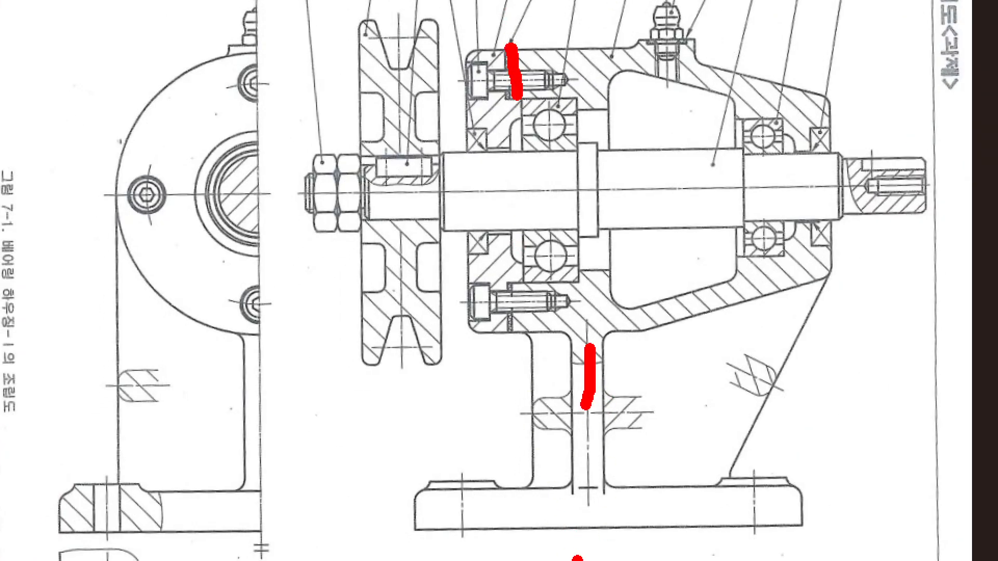
{"action": "right_click", "coordinate": [661, 530]}
{"action": "right_click", "coordinate": [662, 531]}
{"action": "left_click", "coordinate": [920, 14]}
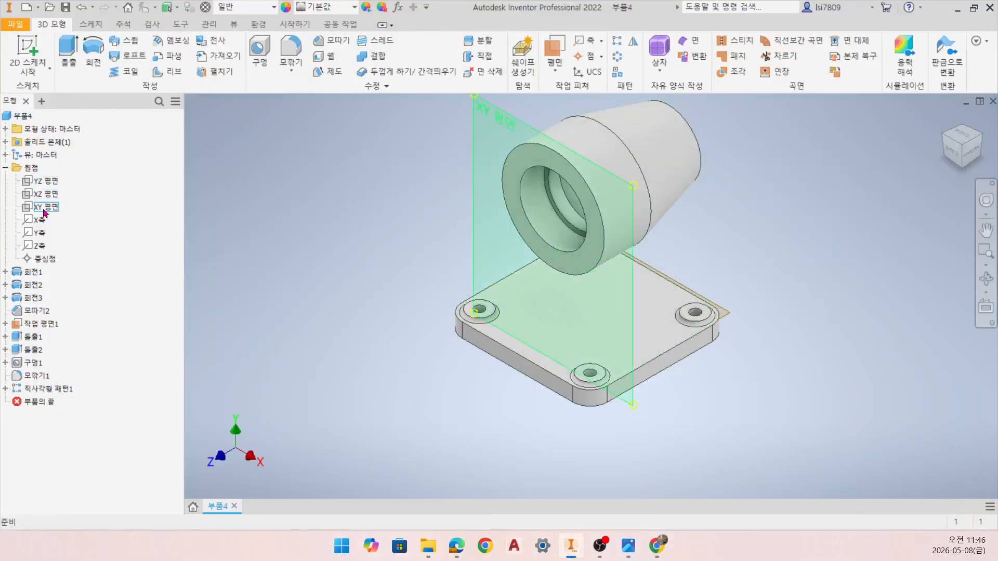
- Create a work plane offset -24 mm from the XY plane
{"action": "left_click", "coordinate": [46, 208]}
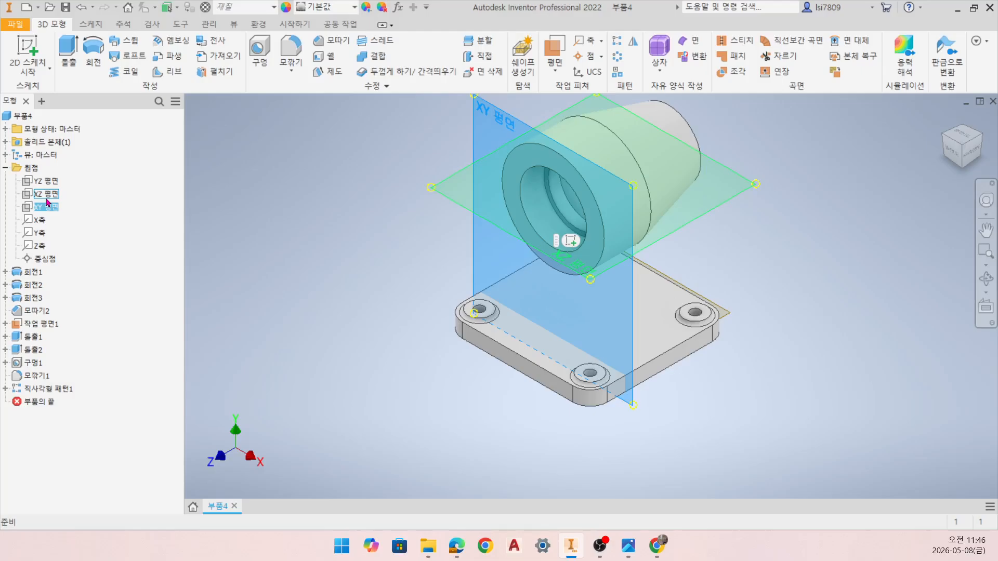
{"action": "left_click", "coordinate": [555, 63]}
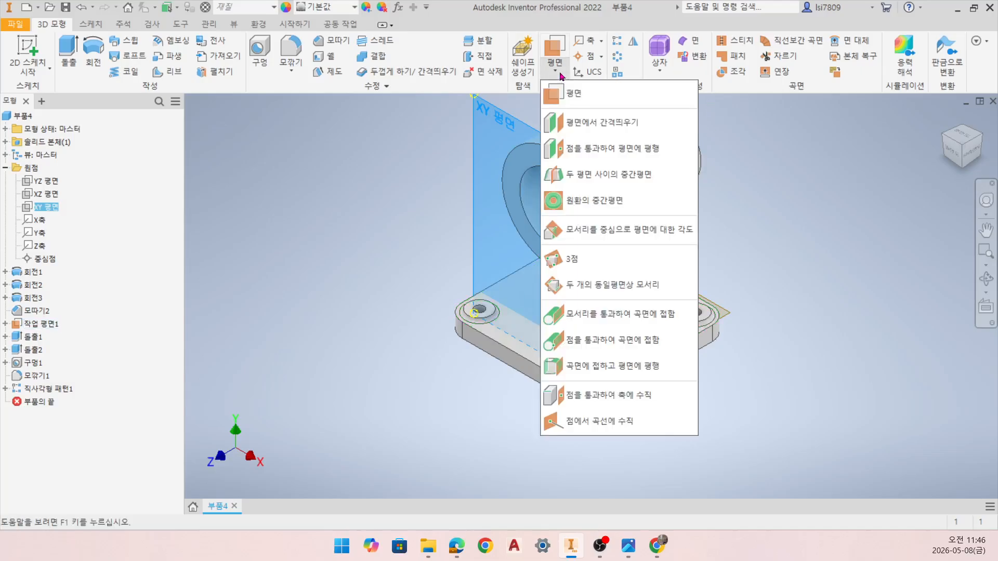
{"action": "left_click", "coordinate": [584, 124]}
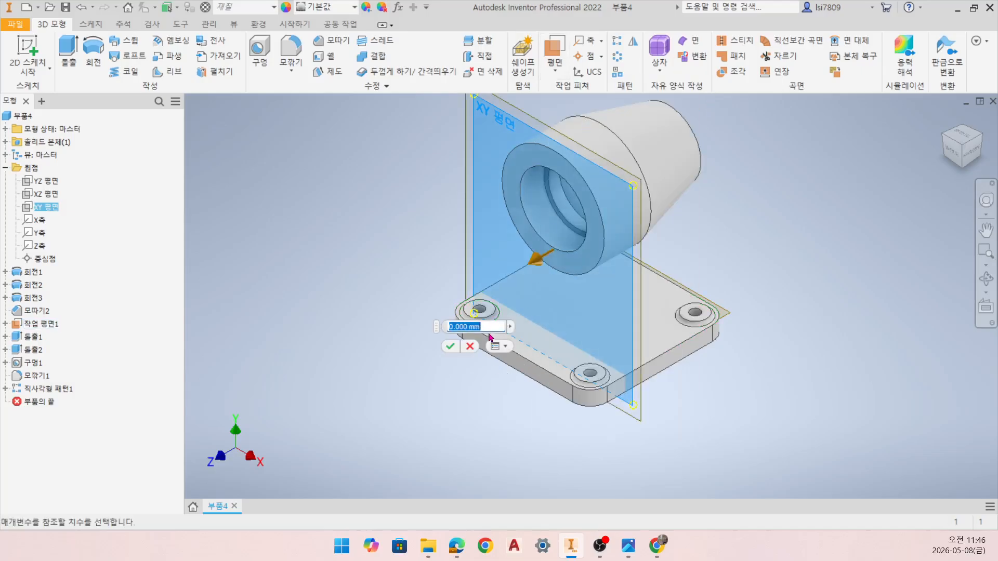
{"action": "type", "text": "-24"}
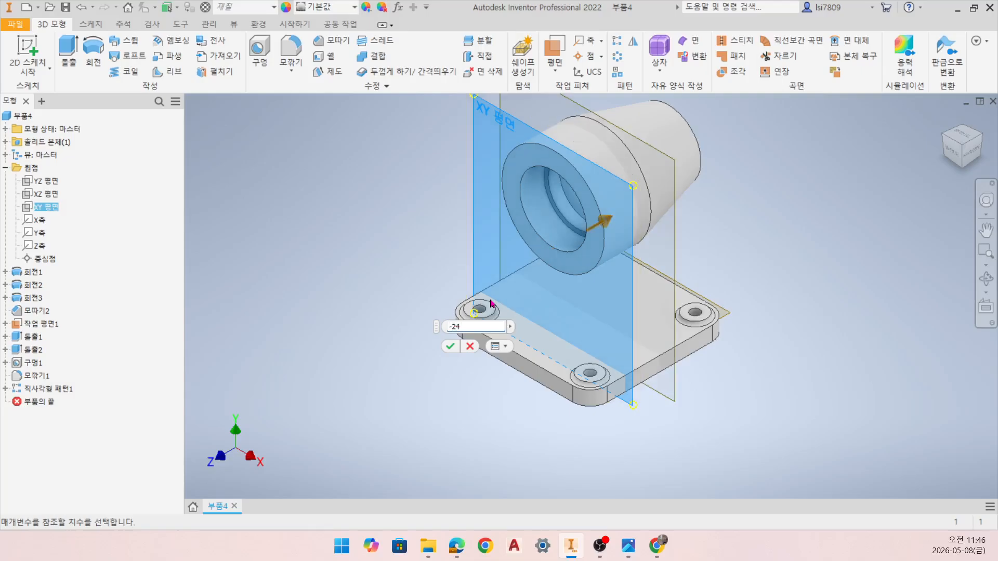
{"action": "left_click", "coordinate": [450, 347]}
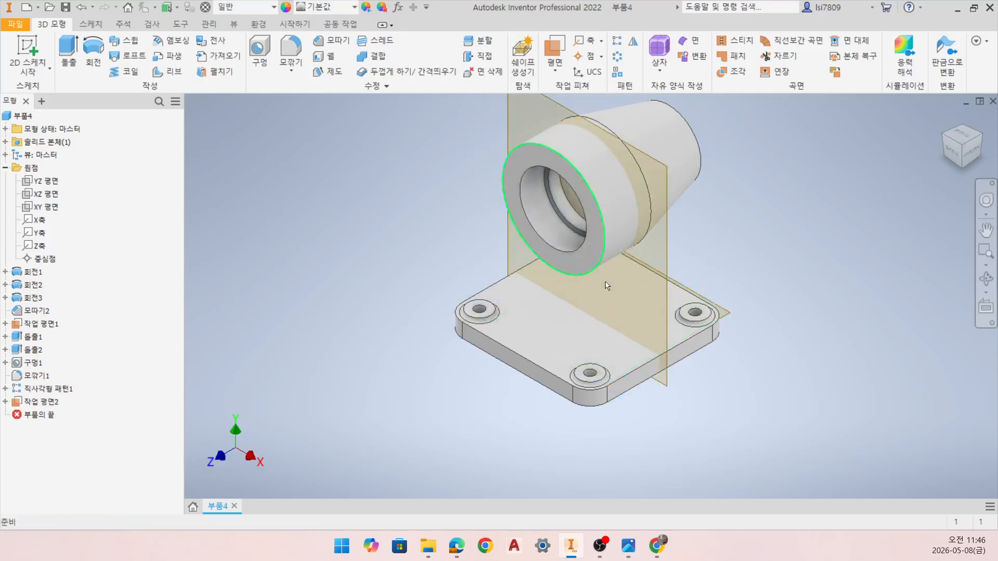
- Start a sketch on the offset work plane with the model sliced, and project the housing cylinder's outer circle
{"action": "left_click", "coordinate": [38, 52]}
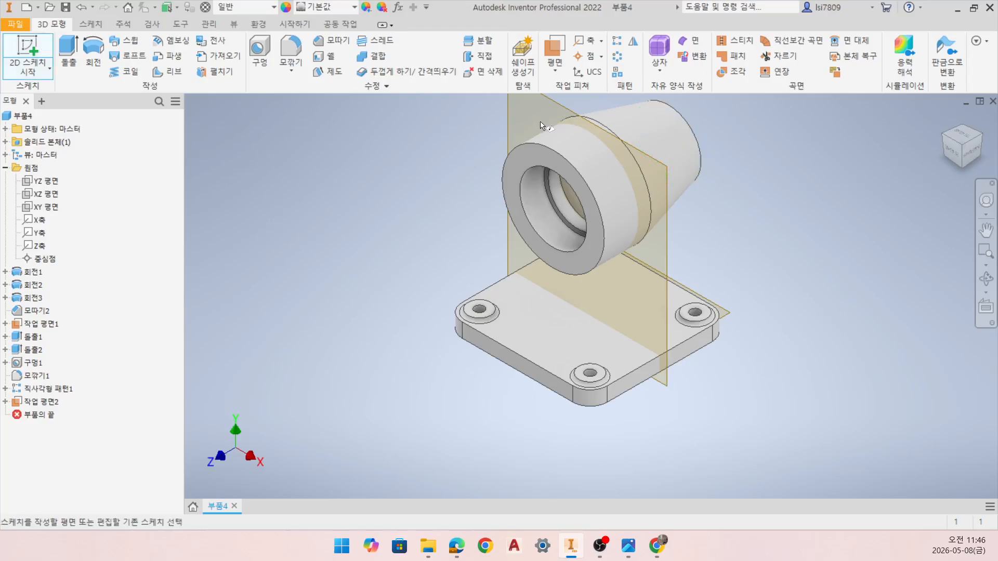
{"action": "left_click", "coordinate": [702, 318]}
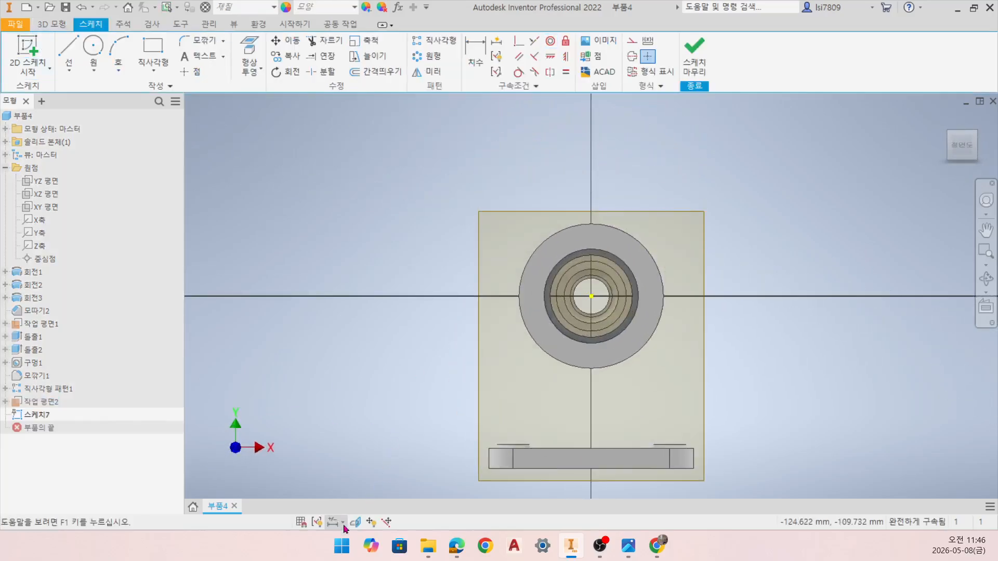
{"action": "middle_click_drag", "start_coordinate": [617, 205], "coordinate": [554, 93]}
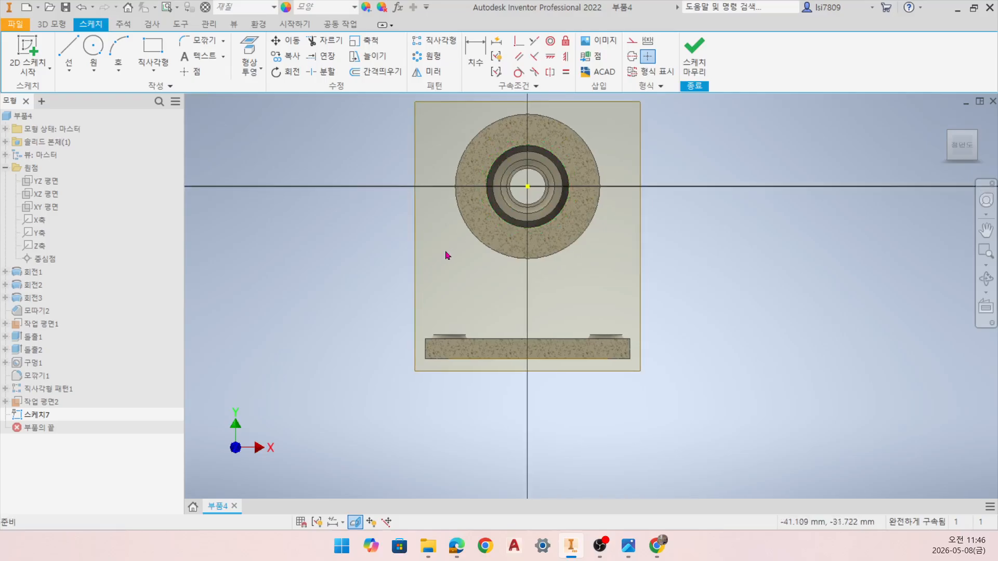
{"action": "scroll", "coordinate": [445, 250], "scroll_direction": "down", "scroll_amount": 3}
{"action": "scroll", "coordinate": [445, 250], "scroll_direction": "up", "scroll_amount": 2}
{"action": "middle_click_drag", "start_coordinate": [445, 250], "coordinate": [428, 284]}
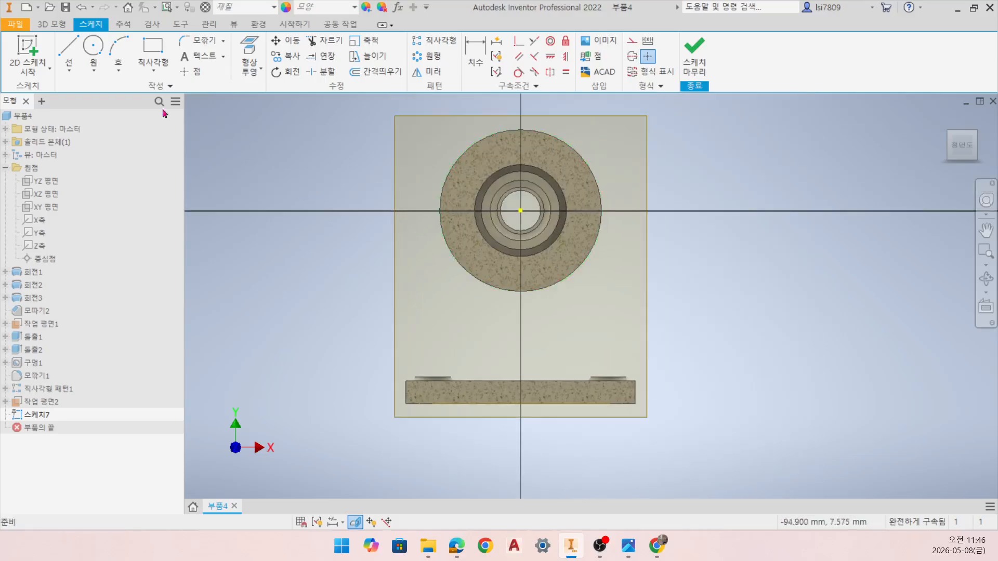
{"action": "left_click", "coordinate": [250, 56]}
{"action": "left_click", "coordinate": [563, 139]}
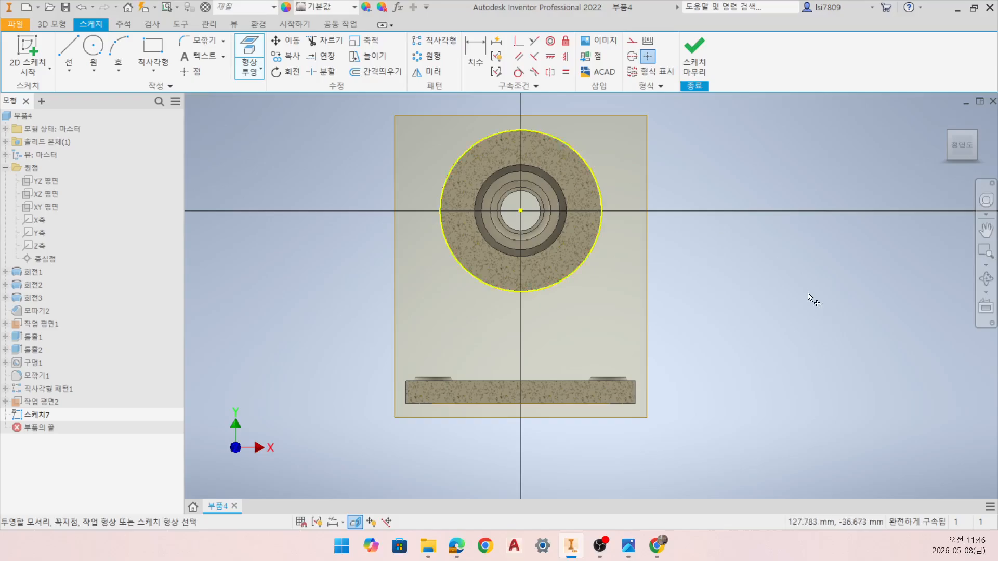
{"action": "left_click", "coordinate": [151, 52]}
{"action": "left_click", "coordinate": [450, 211]}
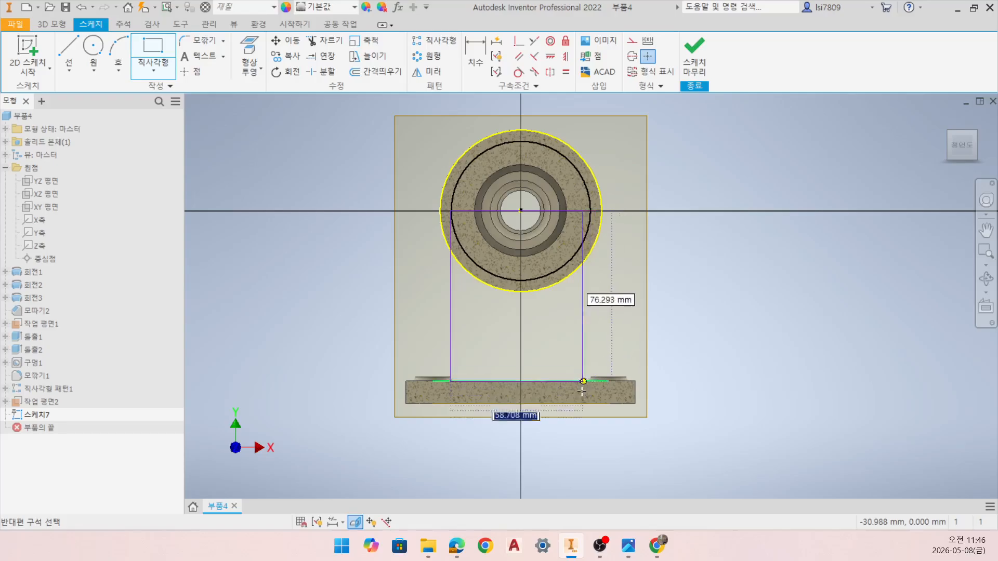
{"action": "key", "text": "Escape"}
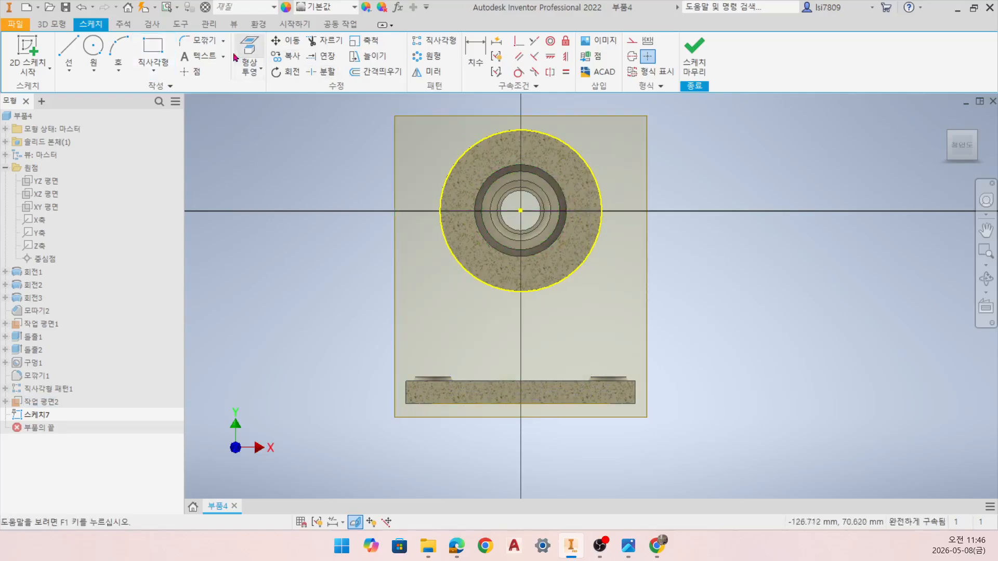
- Sketch a rectangle from just below the housing's horizontal centreline down into the base plate, wider than the housing on both sides
{"action": "left_click", "coordinate": [153, 52]}
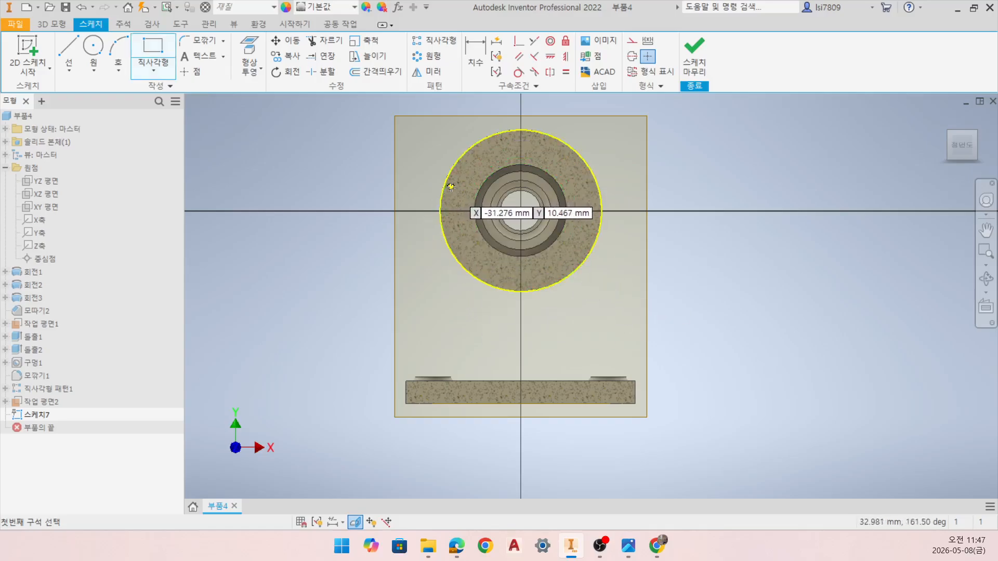
{"action": "left_click", "coordinate": [425, 227]}
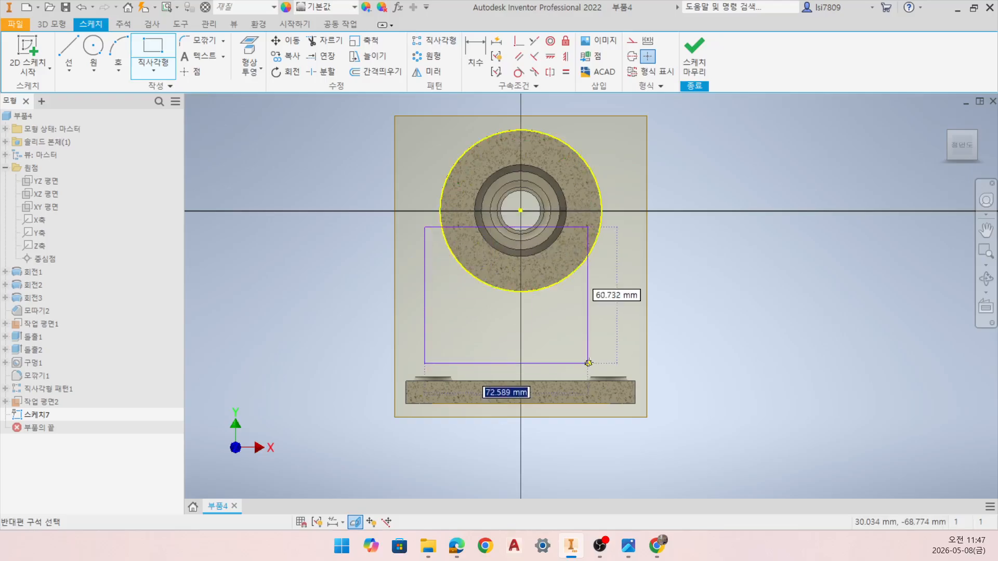
{"action": "left_click", "coordinate": [612, 393]}
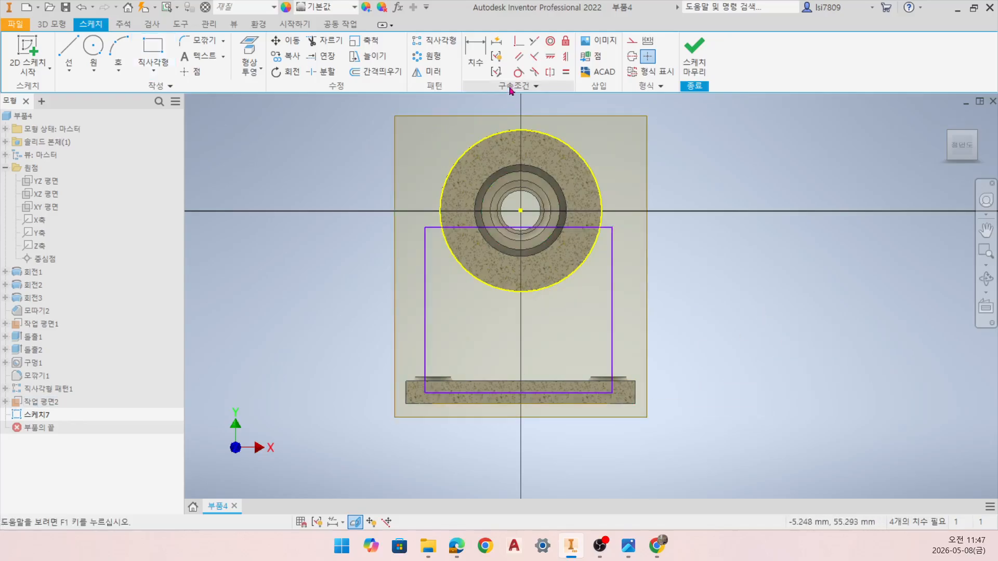
- Make both vertical sides of the rectangle tangent to the projected housing circle
{"action": "left_click", "coordinate": [518, 72]}
{"action": "left_click", "coordinate": [454, 178]}
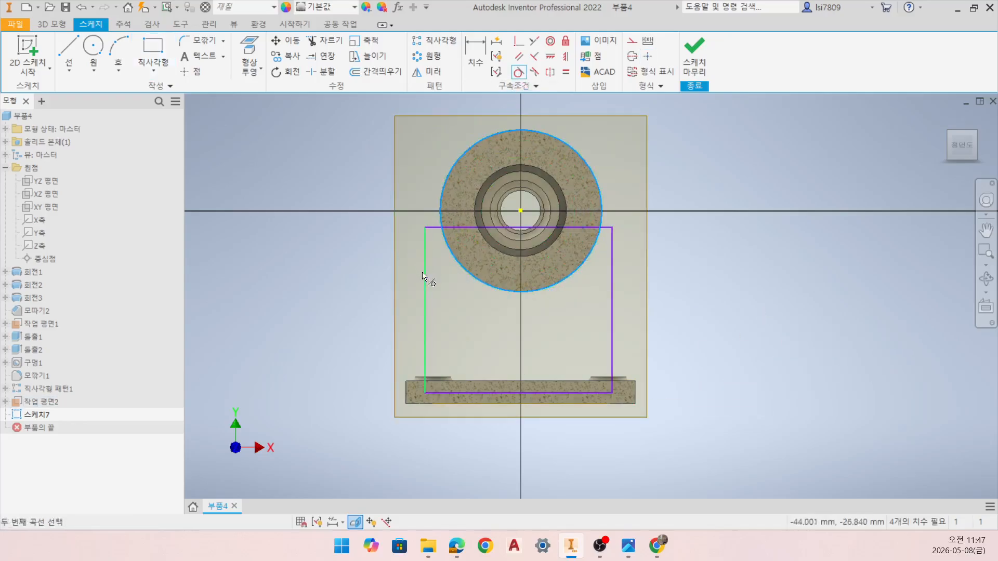
{"action": "left_click", "coordinate": [425, 270]}
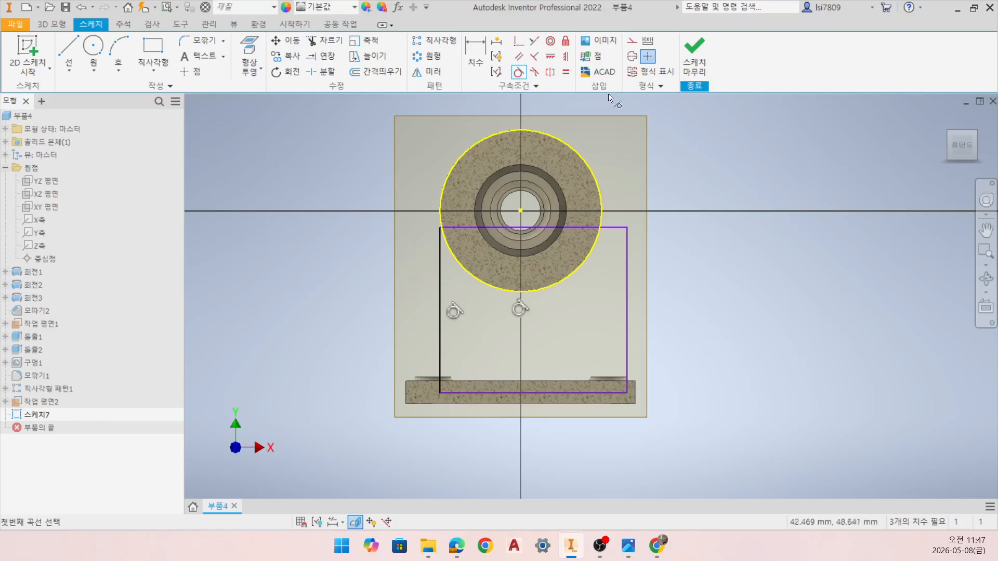
{"action": "left_click", "coordinate": [598, 182]}
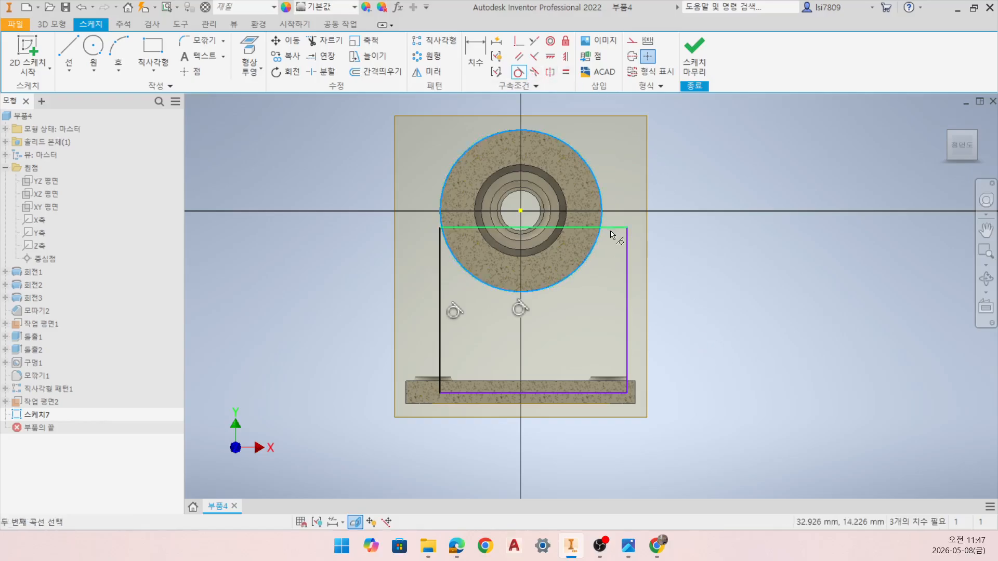
{"action": "left_click", "coordinate": [627, 258]}
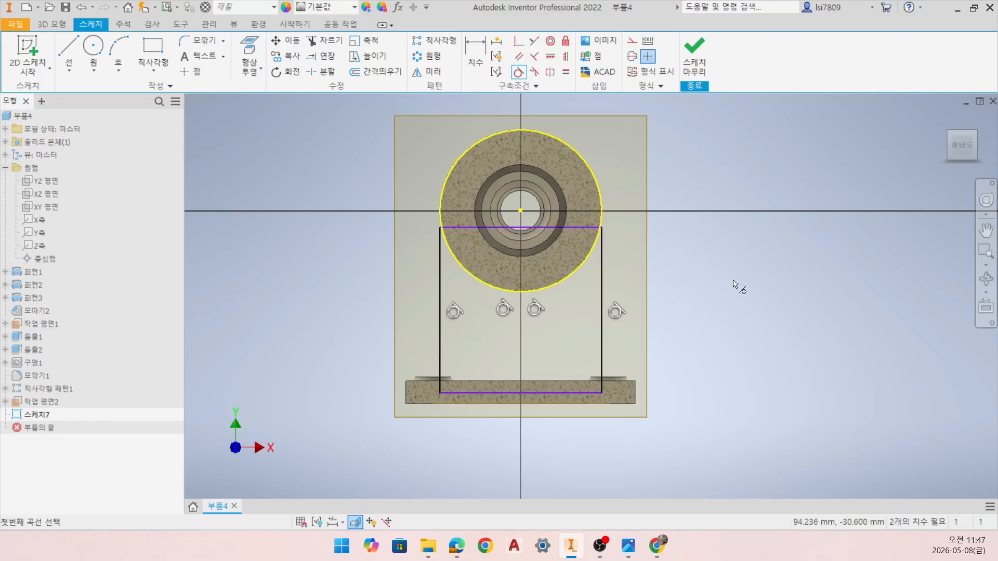
{"action": "key", "text": "Escape"}
- Raise the rectangle's top edge above the housing's horizontal centreline and delete that edge to leave an open profile
{"action": "left_click_drag", "start_coordinate": [578, 228], "coordinate": [576, 185]}
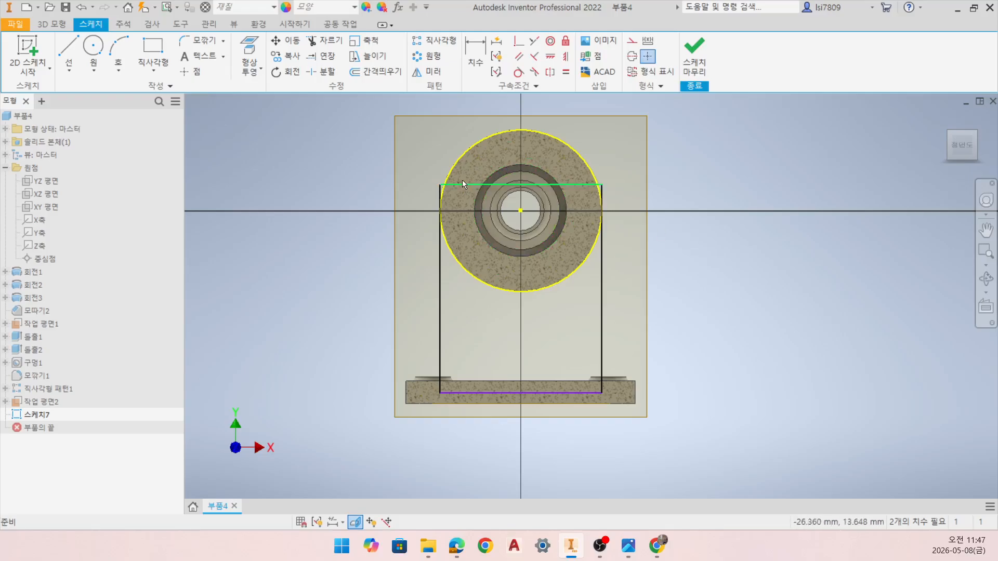
{"action": "mouse_move", "coordinate": [462, 181]}
{"action": "left_mouse_down"}
{"action": "mouse_move", "coordinate": [462, 218]}
{"action": "mouse_move", "coordinate": [439, 176]}
{"action": "mouse_move", "coordinate": [441, 112]}
{"action": "left_mouse_up"}
{"action": "scroll", "coordinate": [460, 235], "scroll_direction": "up", "scroll_amount": 5}
{"action": "scroll", "coordinate": [416, 161], "scroll_direction": "up", "scroll_amount": 3}
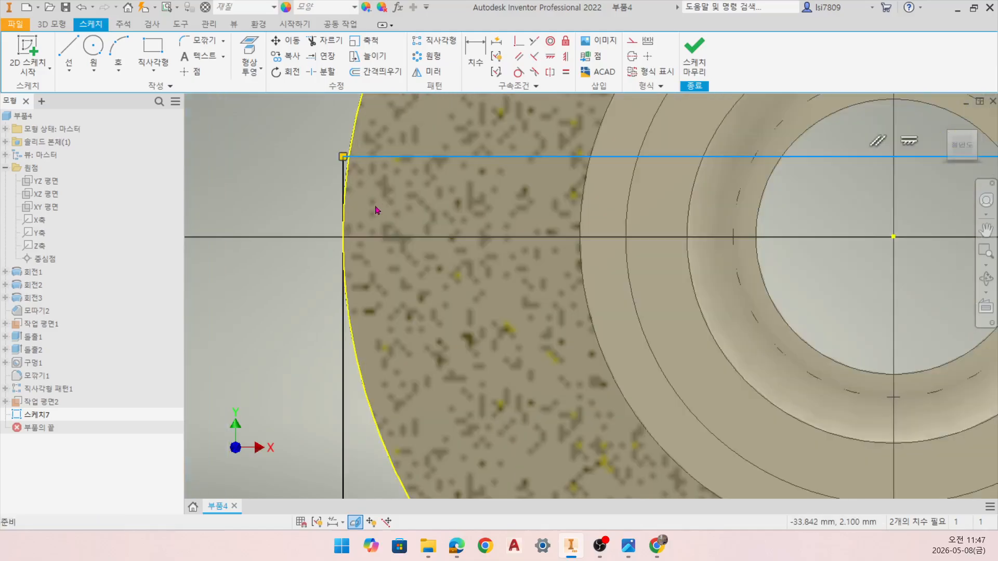
{"action": "key", "text": "Delete"}
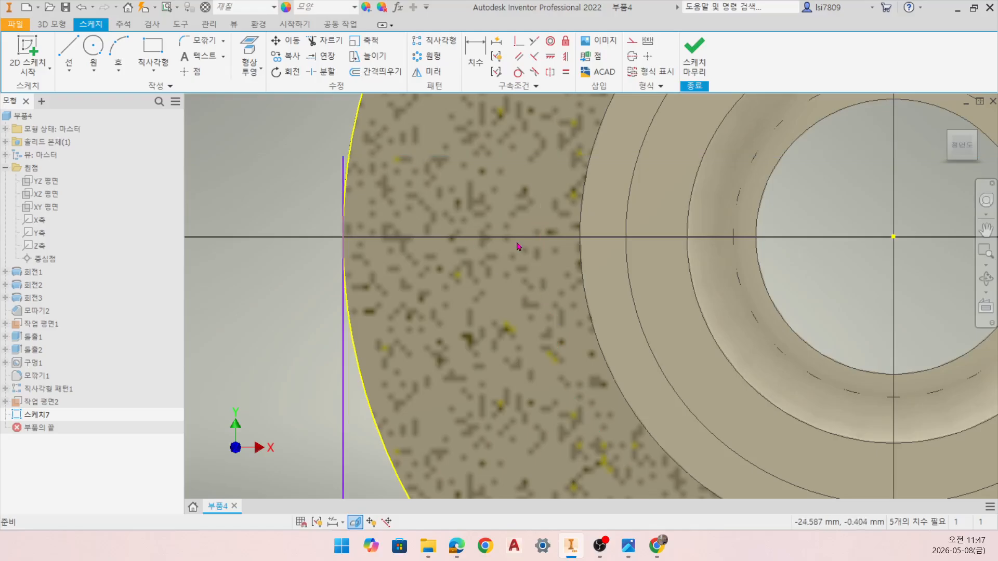
{"action": "left_click", "coordinate": [324, 40]}
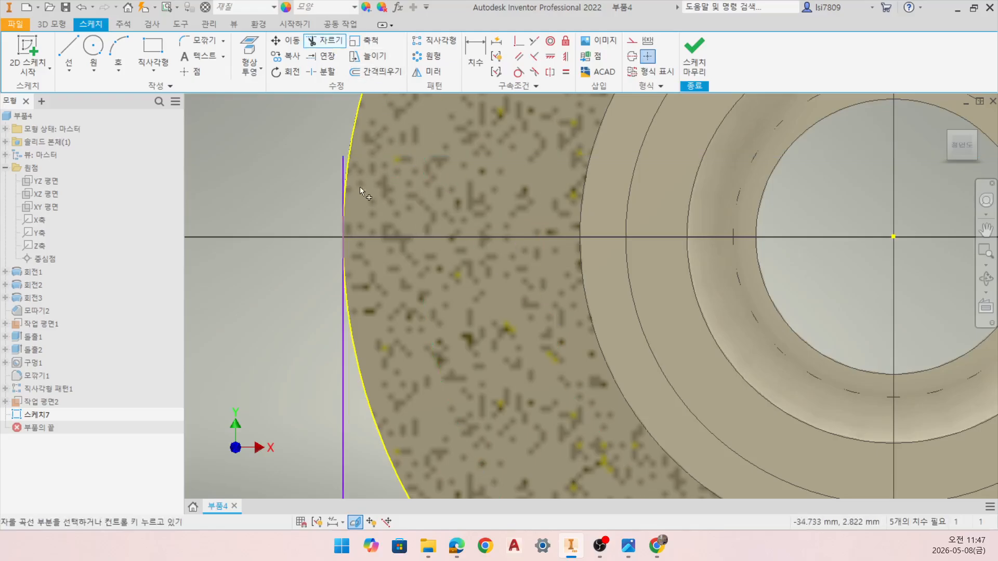
{"action": "scroll", "coordinate": [416, 307], "scroll_direction": "down", "scroll_amount": 5}
{"action": "middle_click_drag", "start_coordinate": [621, 355], "coordinate": [541, 314]}
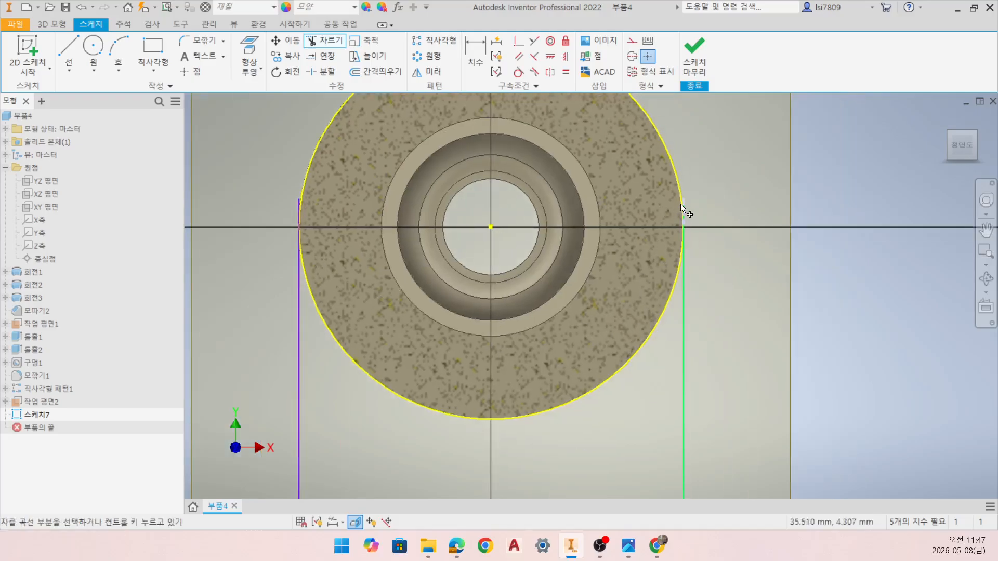
{"action": "middle_click_drag", "start_coordinate": [554, 491], "coordinate": [534, 272]}
{"action": "key", "text": "Escape"}
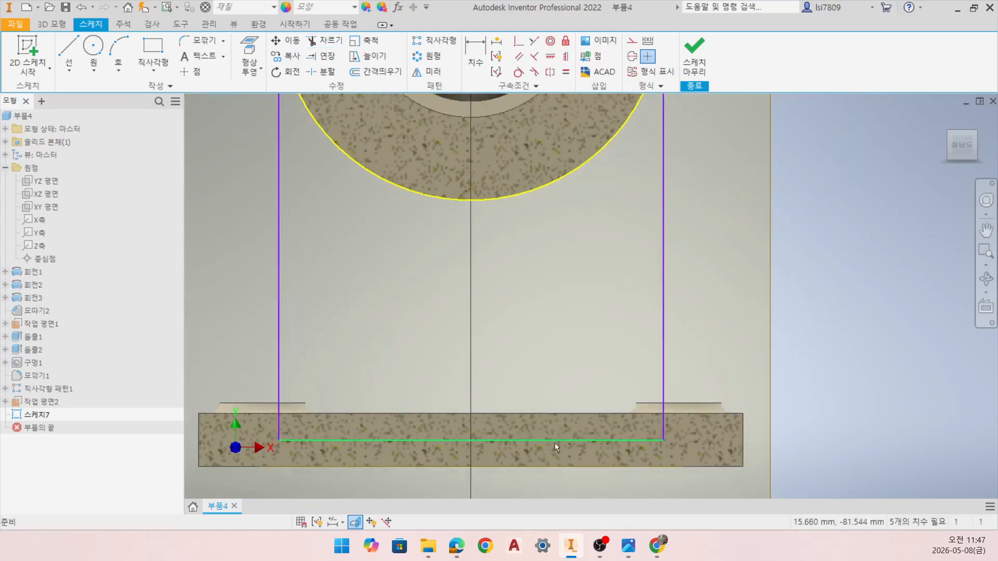
- Reposition the web profile's bottom line within the base plate's thickness and finish the sketch
{"action": "middle_click_drag", "start_coordinate": [555, 443], "coordinate": [598, 395]}
{"action": "mouse_move", "coordinate": [598, 395]}
{"action": "left_mouse_down"}
{"action": "mouse_move", "coordinate": [602, 352]}
{"action": "mouse_move", "coordinate": [578, 351]}
{"action": "left_mouse_up"}
{"action": "left_click", "coordinate": [576, 350]}
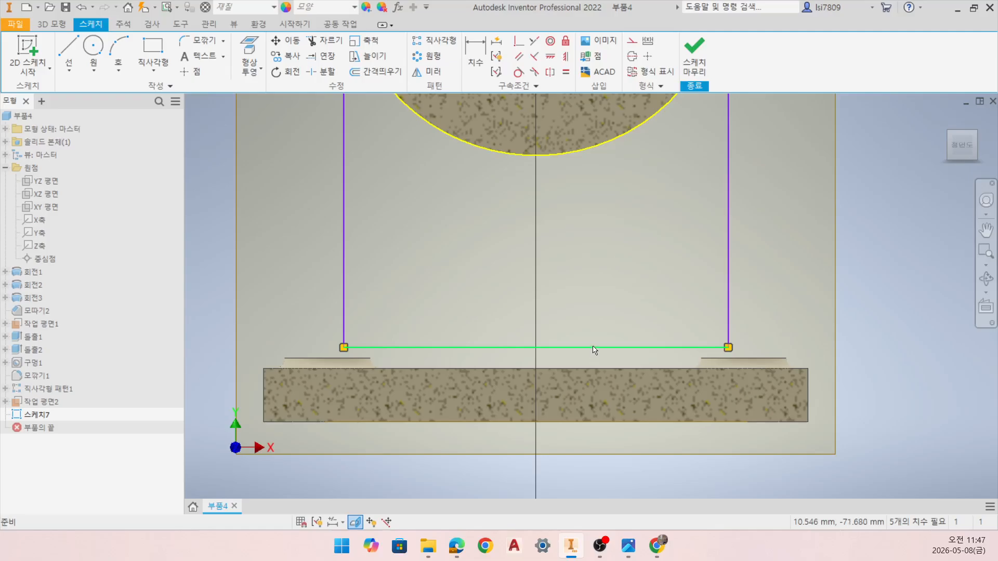
{"action": "mouse_move", "coordinate": [595, 350]}
{"action": "left_mouse_down"}
{"action": "mouse_move", "coordinate": [594, 429]}
{"action": "mouse_move", "coordinate": [596, 406]}
{"action": "left_mouse_up"}
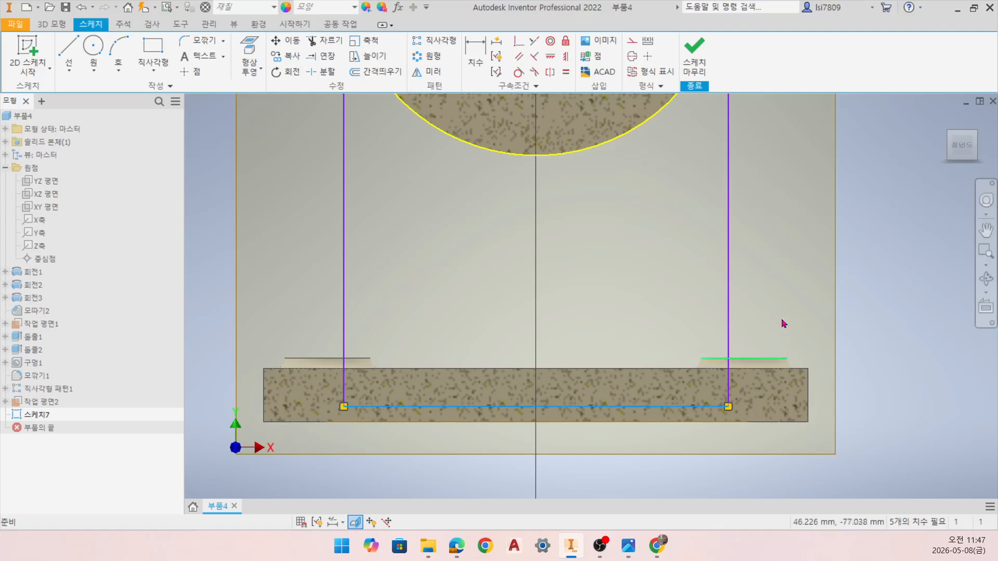
{"action": "left_click", "coordinate": [744, 267]}
{"action": "scroll", "coordinate": [606, 319], "scroll_direction": "down", "scroll_amount": 3}
{"action": "middle_click_drag", "start_coordinate": [606, 319], "coordinate": [555, 369]}
{"action": "scroll", "coordinate": [553, 325], "scroll_direction": "up", "scroll_amount": 4}
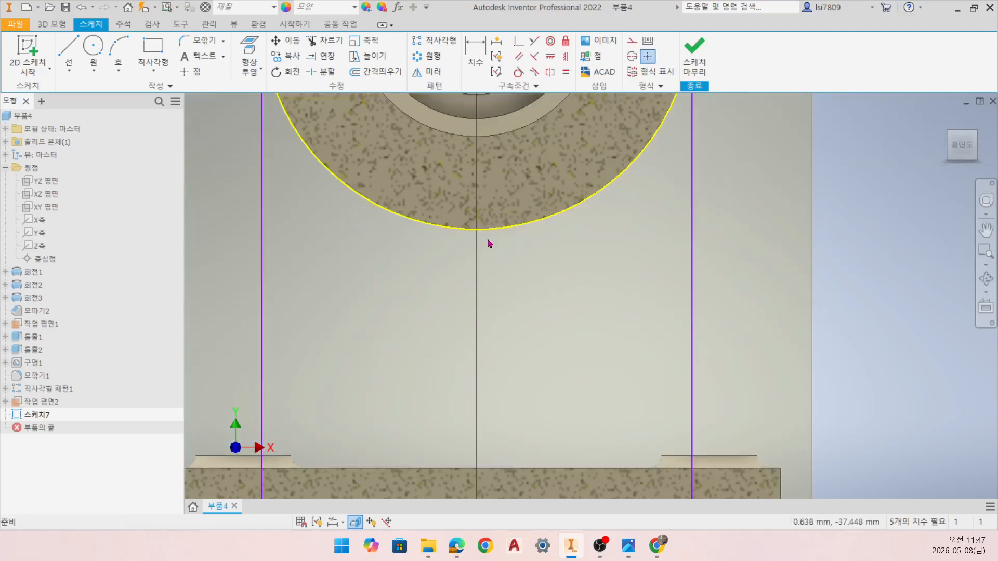
{"action": "scroll", "coordinate": [537, 266], "scroll_direction": "down", "scroll_amount": 2}
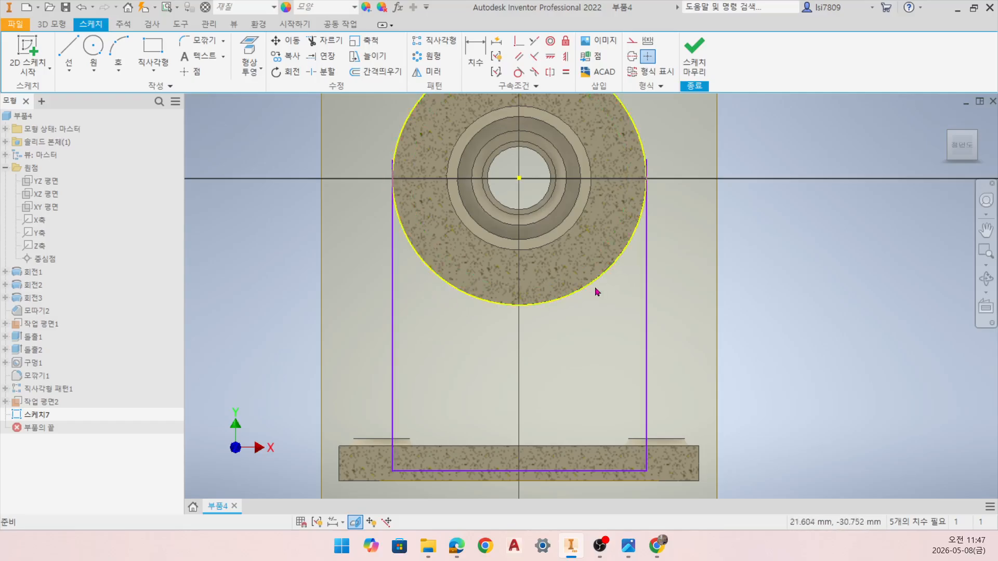
{"action": "left_click", "coordinate": [695, 54]}
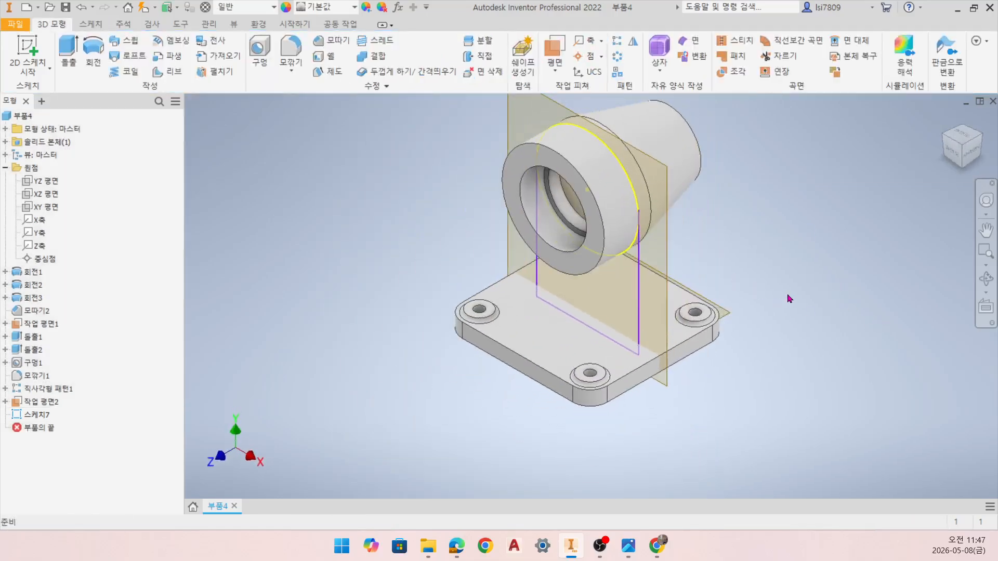
- Extrude the web profile symmetrically by 8 mm joined to the body, checking the web's thickness in the assembly drawing
{"action": "left_click", "coordinate": [68, 55]}
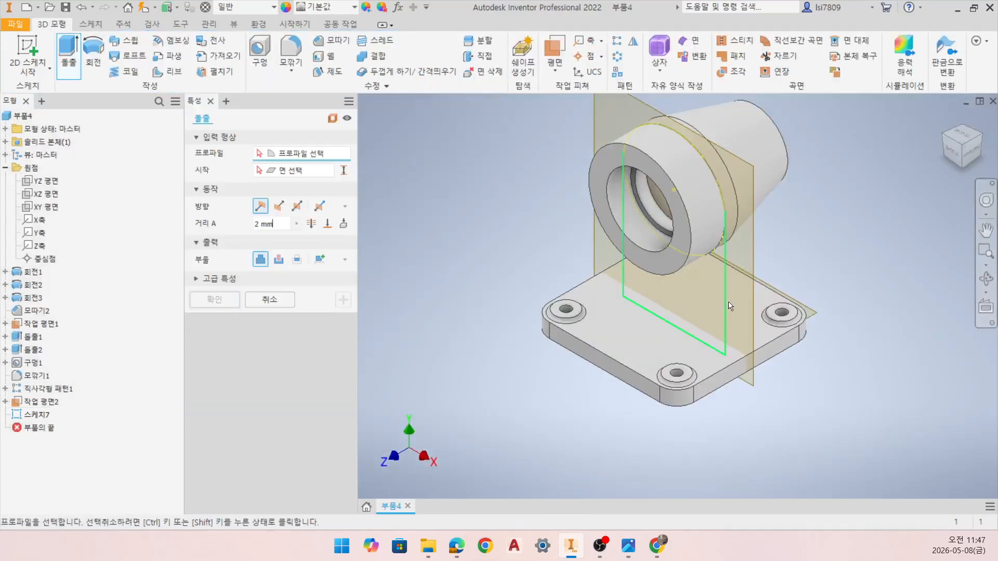
{"action": "left_click", "coordinate": [297, 207]}
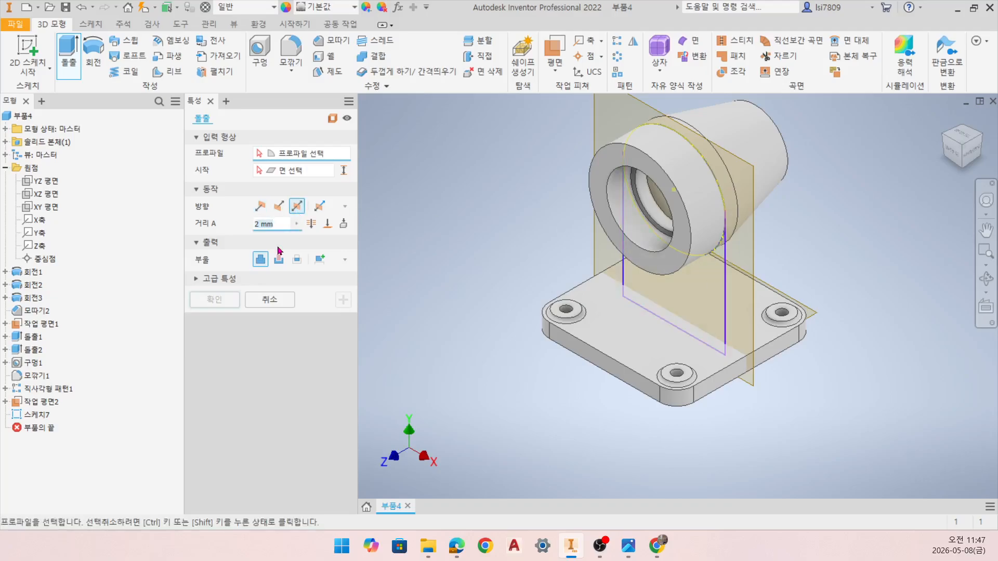
{"action": "left_click", "coordinate": [629, 546]}
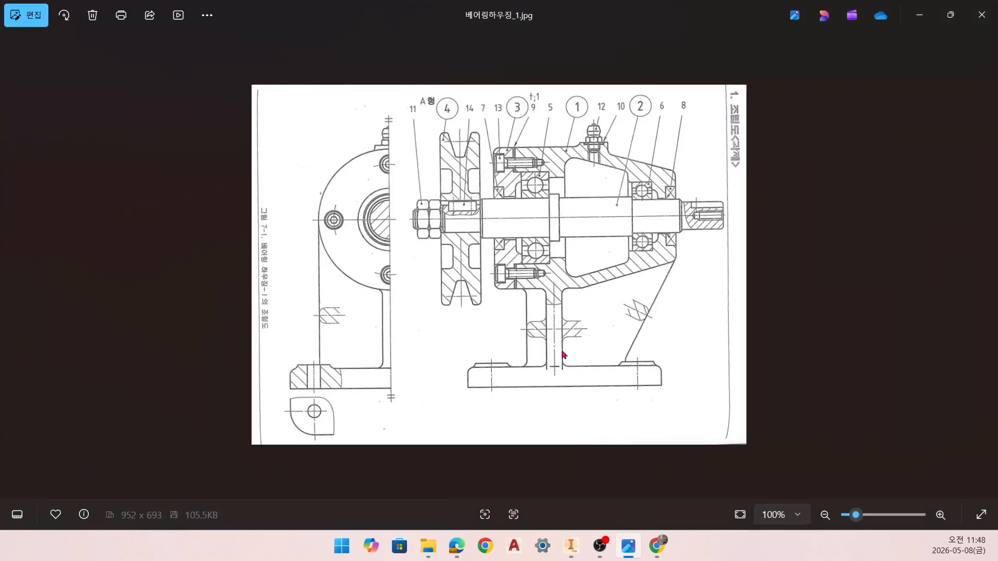
{"action": "scroll", "coordinate": [568, 341], "scroll_direction": "up", "scroll_amount": 2}
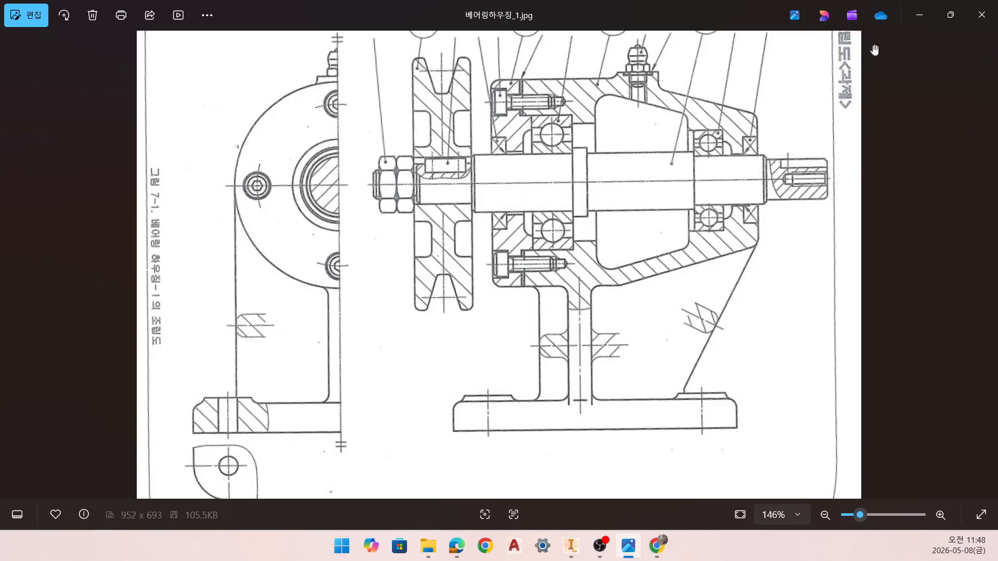
{"action": "left_click", "coordinate": [920, 15]}
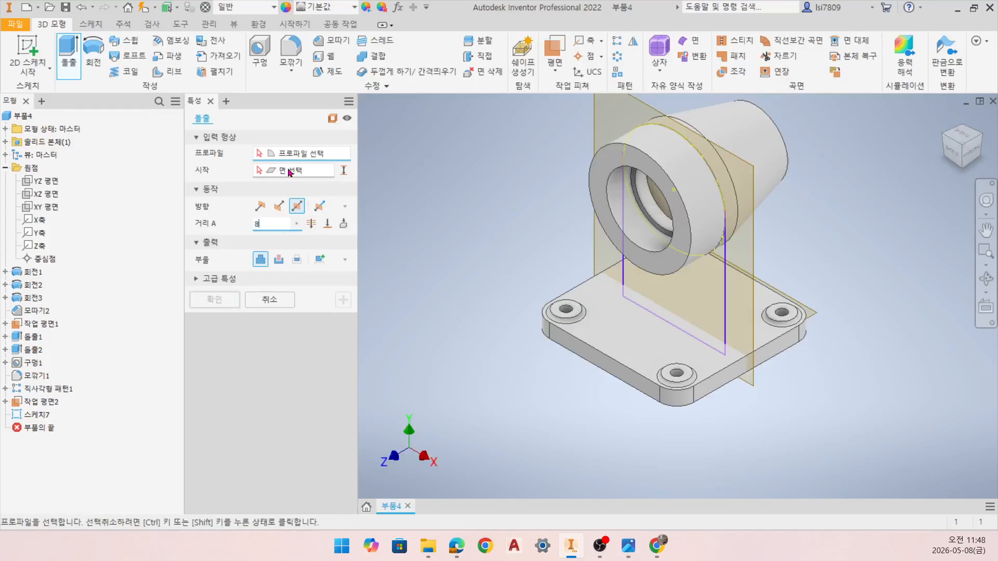
{"action": "left_click", "coordinate": [724, 294]}
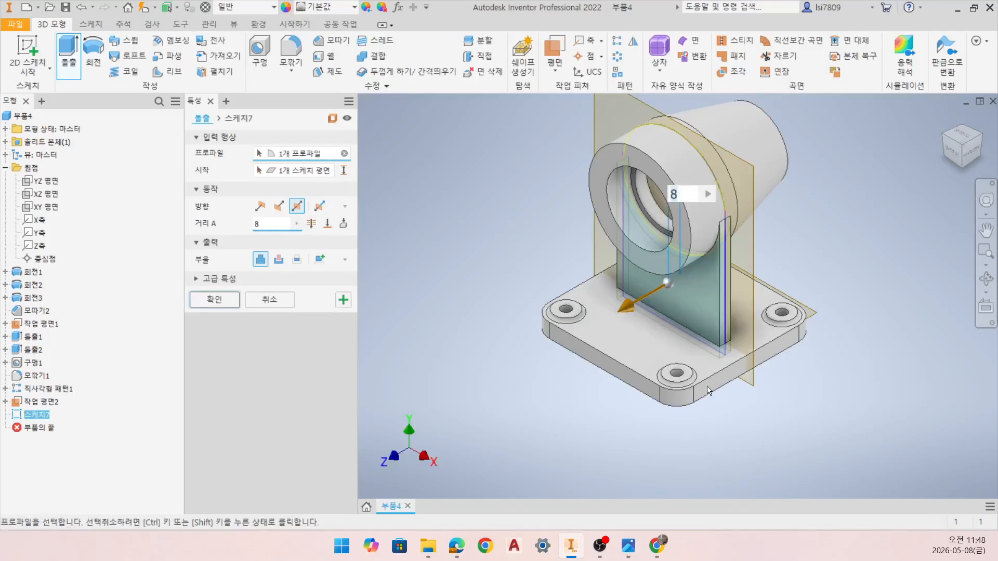
{"action": "left_click", "coordinate": [214, 300]}
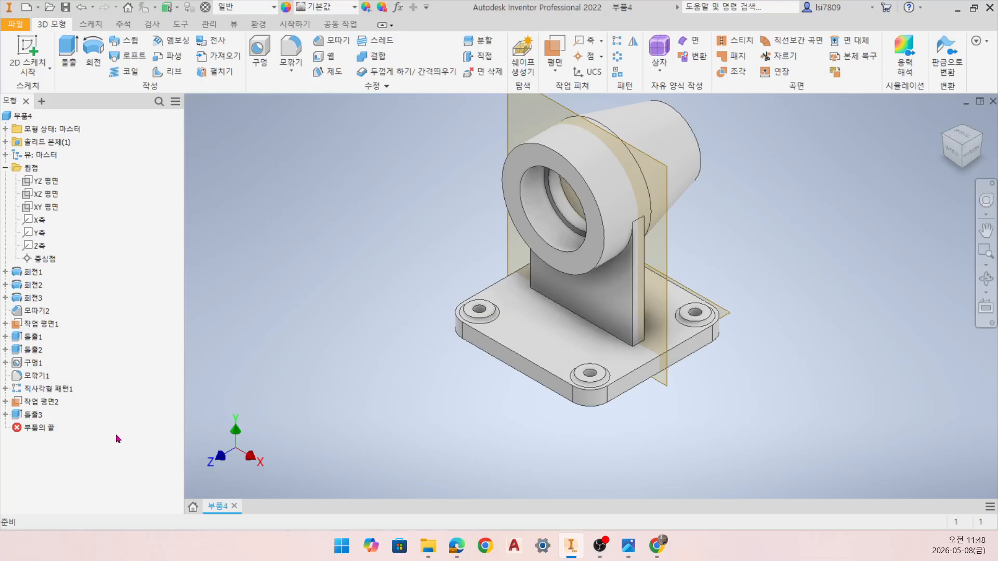
- Hide the offset work plane used for the web and start a sketch on the YZ plane with the model sliced
{"action": "right_click", "coordinate": [37, 401]}
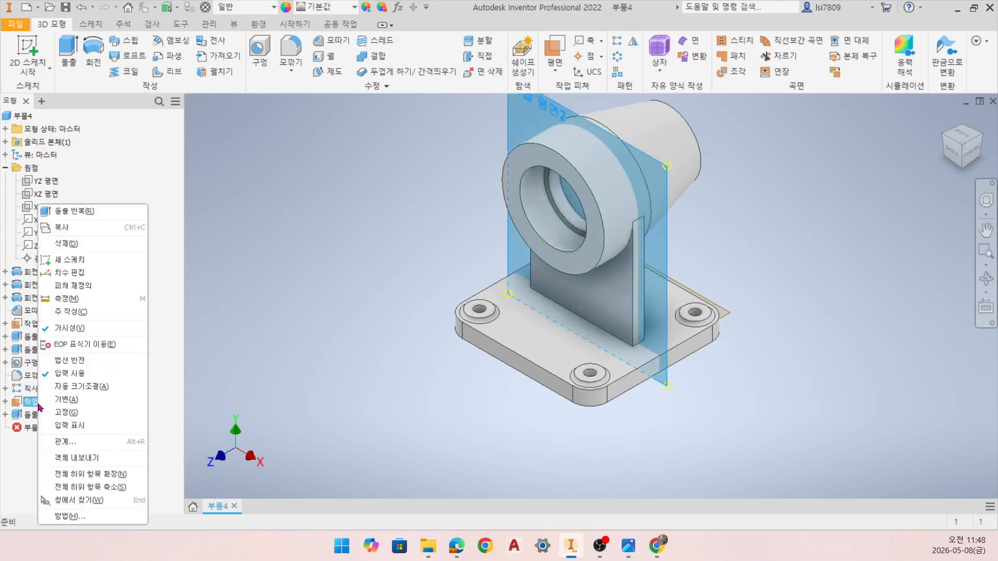
{"action": "left_click", "coordinate": [70, 328]}
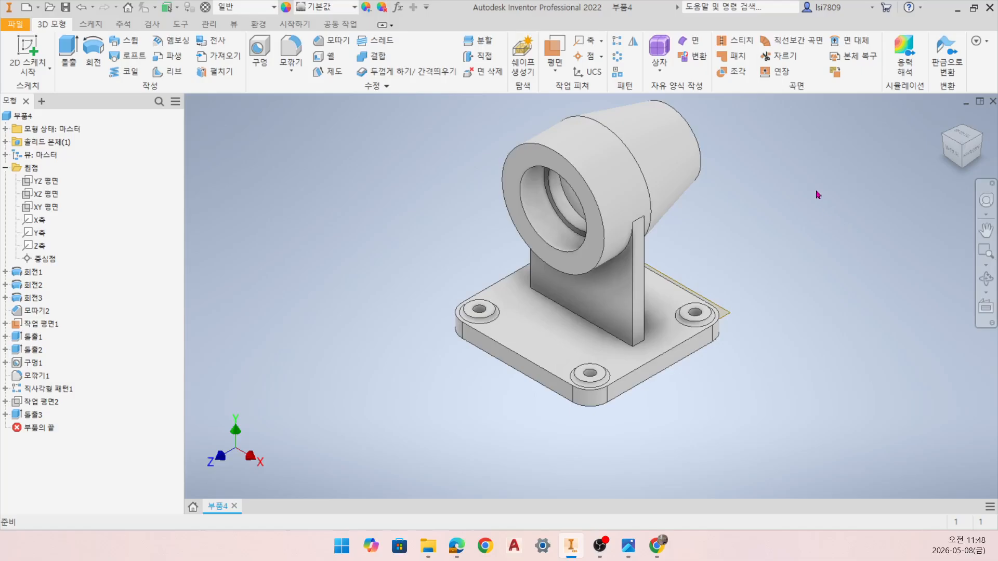
{"action": "left_click", "coordinate": [28, 47]}
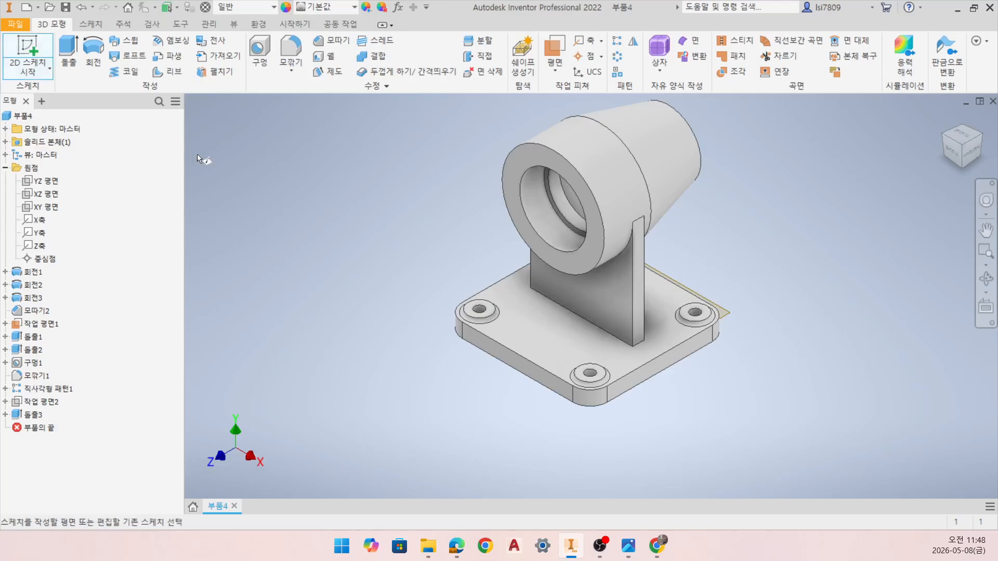
{"action": "left_click", "coordinate": [47, 183]}
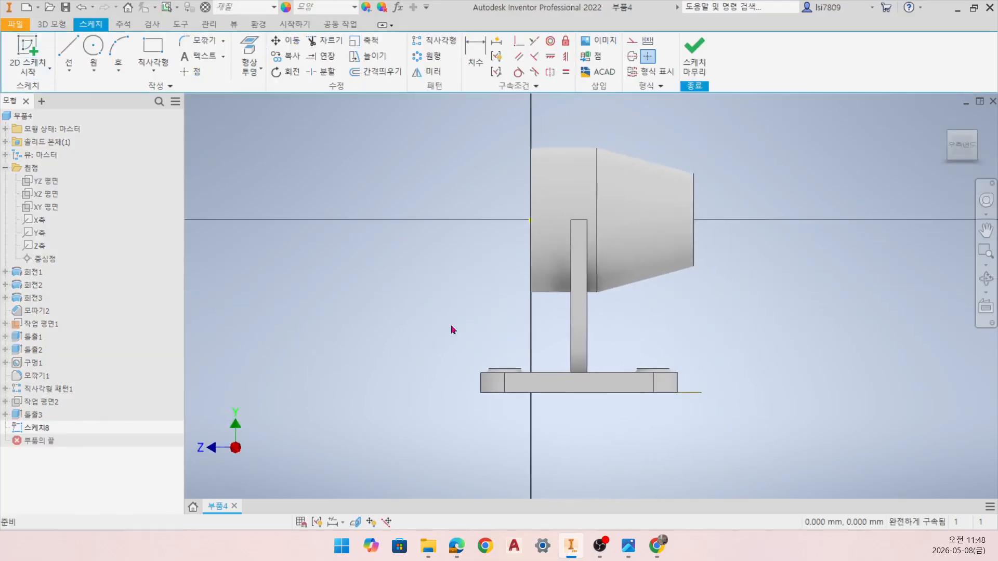
{"action": "left_click", "coordinate": [356, 522]}
- Sketch a rib rectangle on the cover side of the web, overlapping the housing wall, the web and the base plate
{"action": "scroll", "coordinate": [679, 303], "scroll_direction": "down", "scroll_amount": 3}
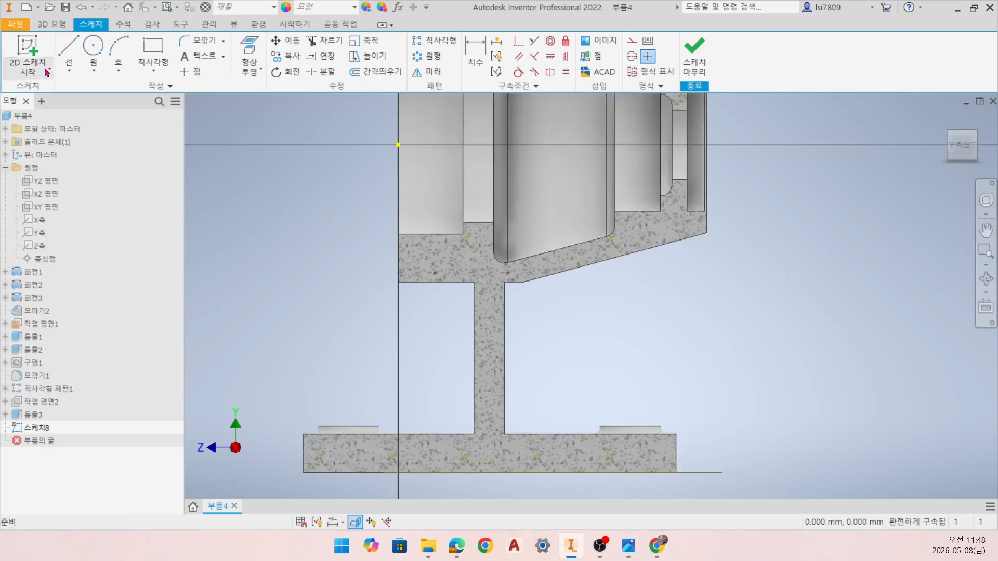
{"action": "left_click", "coordinate": [153, 50]}
{"action": "left_click", "coordinate": [419, 274]}
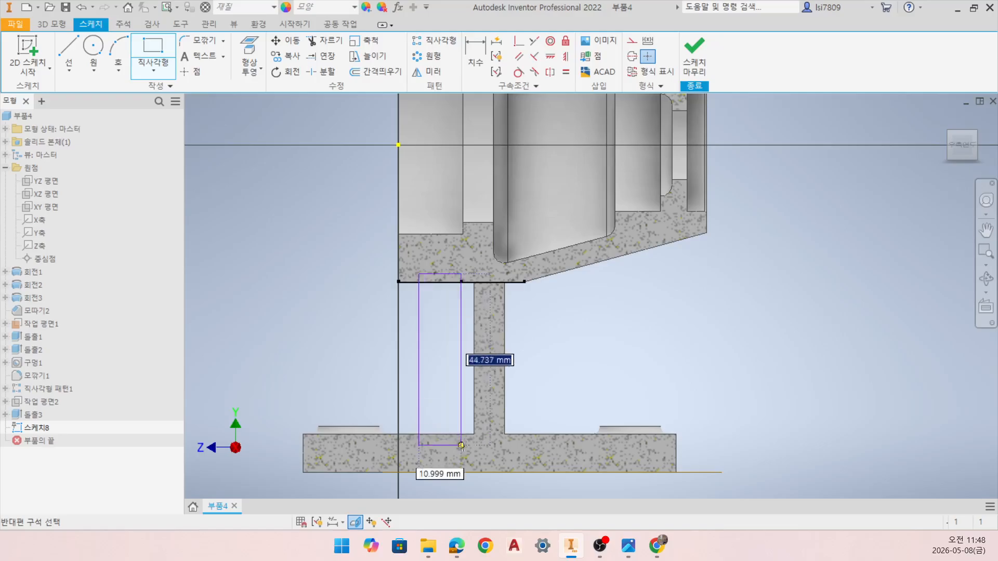
{"action": "left_click", "coordinate": [479, 440]}
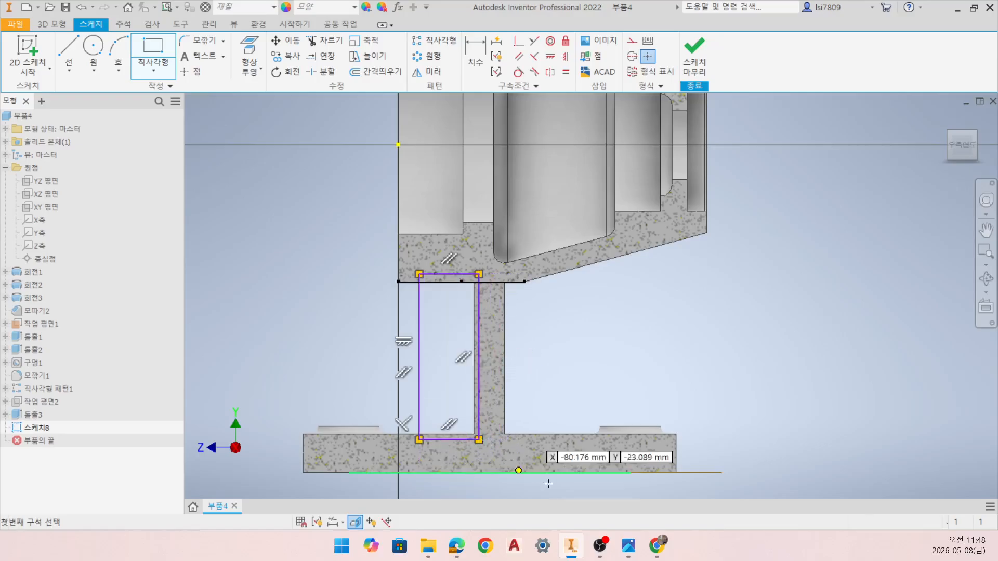
- Dimension the rib rectangle's outer vertical line 5 mm from the housing's front face
{"action": "left_click", "coordinate": [475, 57]}
{"action": "scroll", "coordinate": [457, 448], "scroll_direction": "up", "scroll_amount": 3}
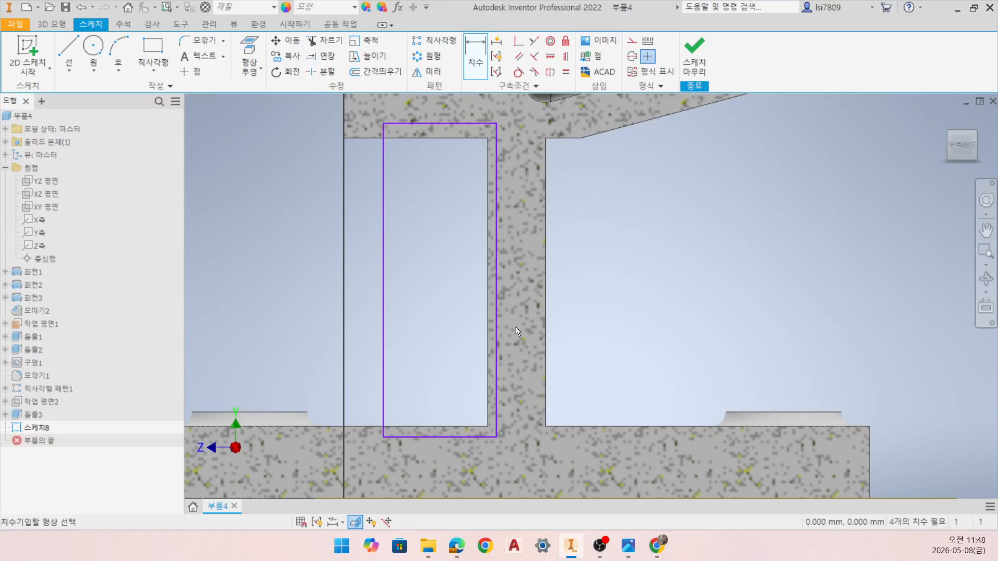
{"action": "scroll", "coordinate": [517, 168], "scroll_direction": "down", "scroll_amount": 2}
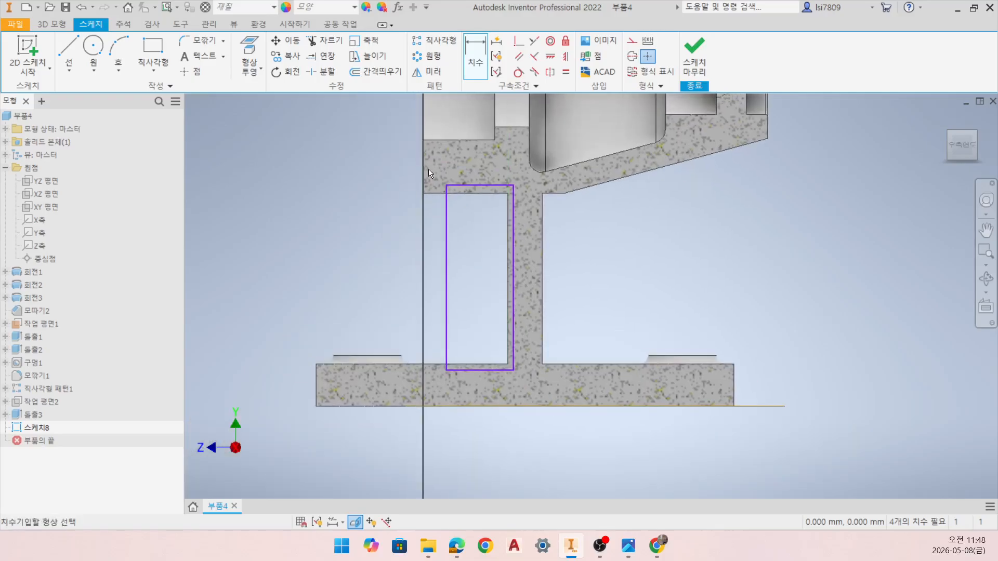
{"action": "left_click", "coordinate": [423, 171]}
{"action": "left_click", "coordinate": [446, 215]}
{"action": "left_click", "coordinate": [396, 234]}
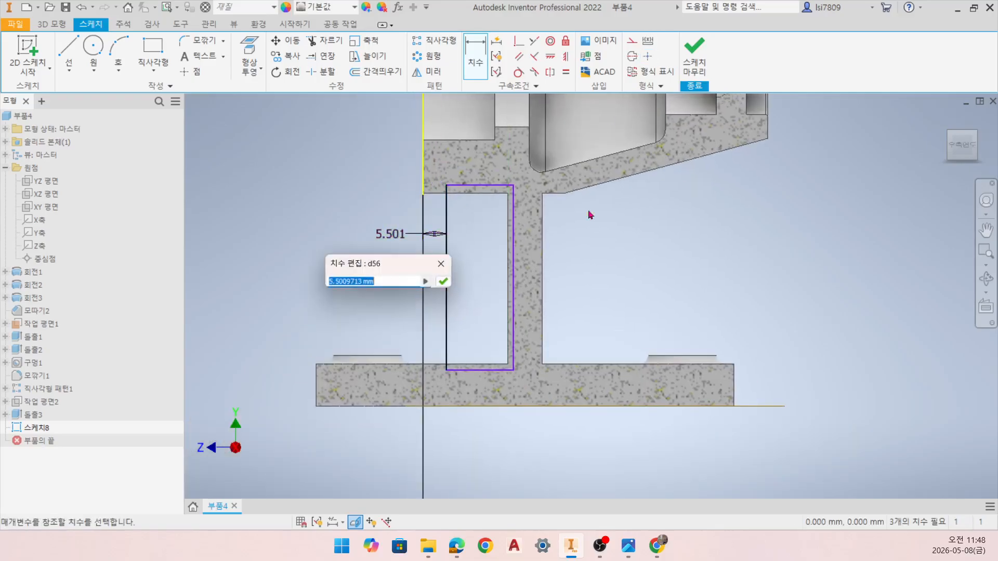
{"action": "type", "text": "5"}
{"action": "key", "text": "Return"}
{"action": "type", "text": "3"}
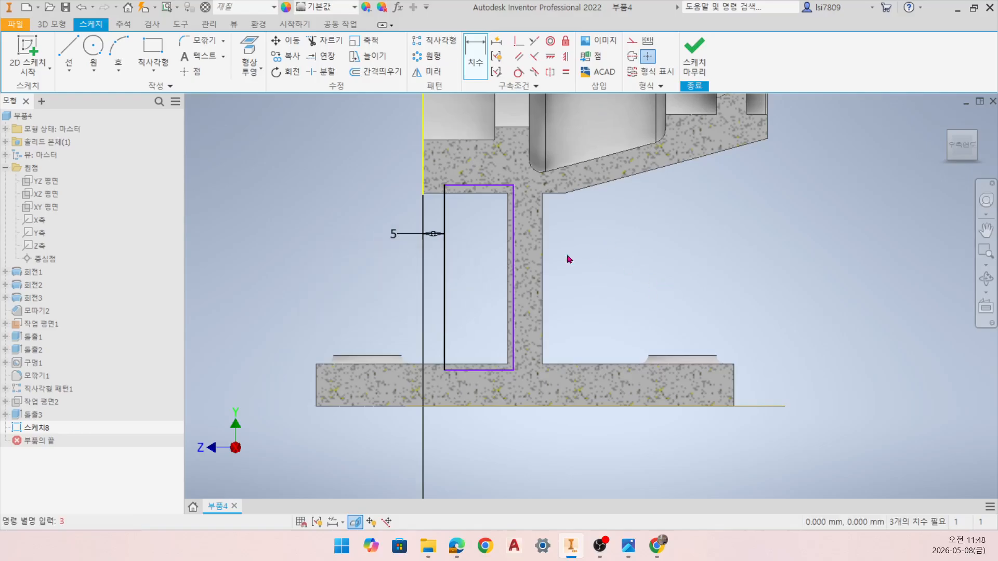
{"action": "middle_click_drag", "start_coordinate": [634, 268], "coordinate": [560, 303]}
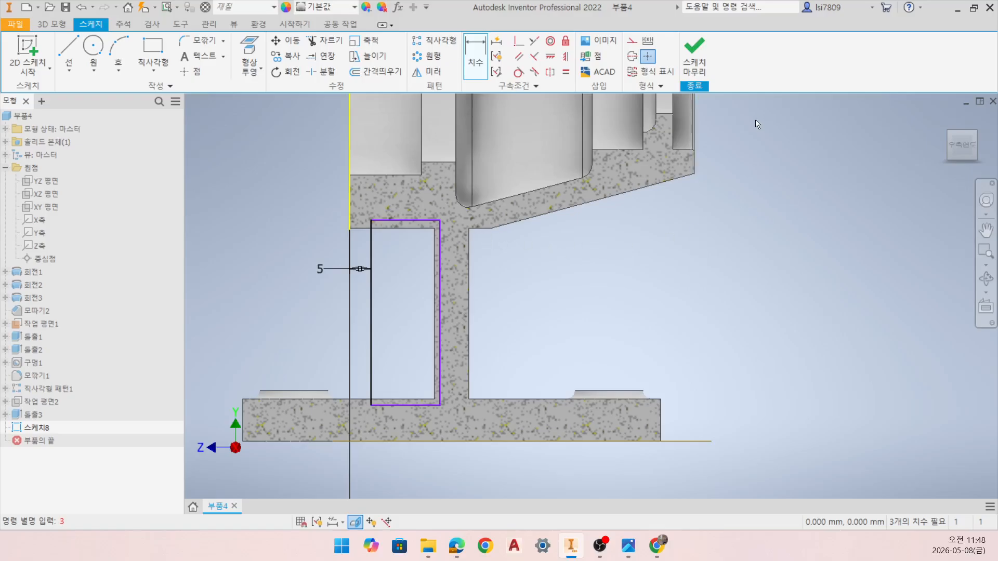
- Finish the rib sketch and fillet the outer edge at the housing's tapered end
{"action": "left_click", "coordinate": [695, 57]}
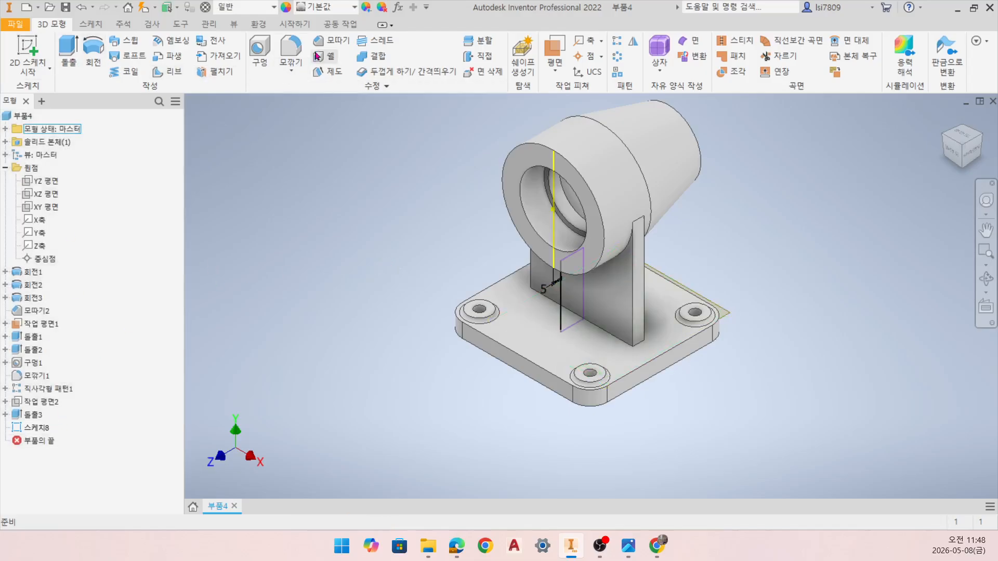
{"action": "left_click", "coordinate": [291, 52]}
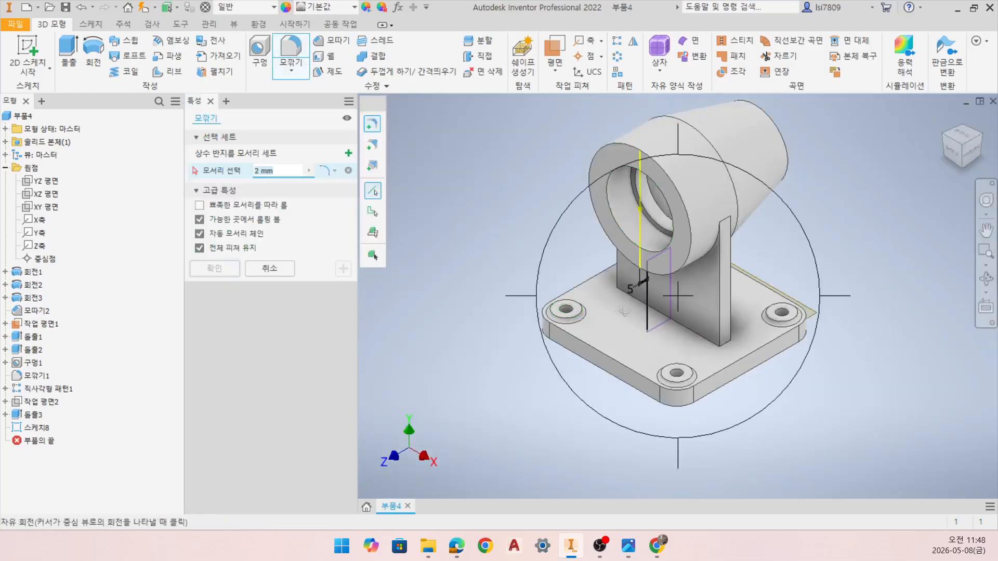
{"action": "middle_click_drag", "start_coordinate": [624, 313], "coordinate": [536, 274], "text": "shift"}
{"action": "scroll", "coordinate": [708, 243], "scroll_direction": "up", "scroll_amount": 4}
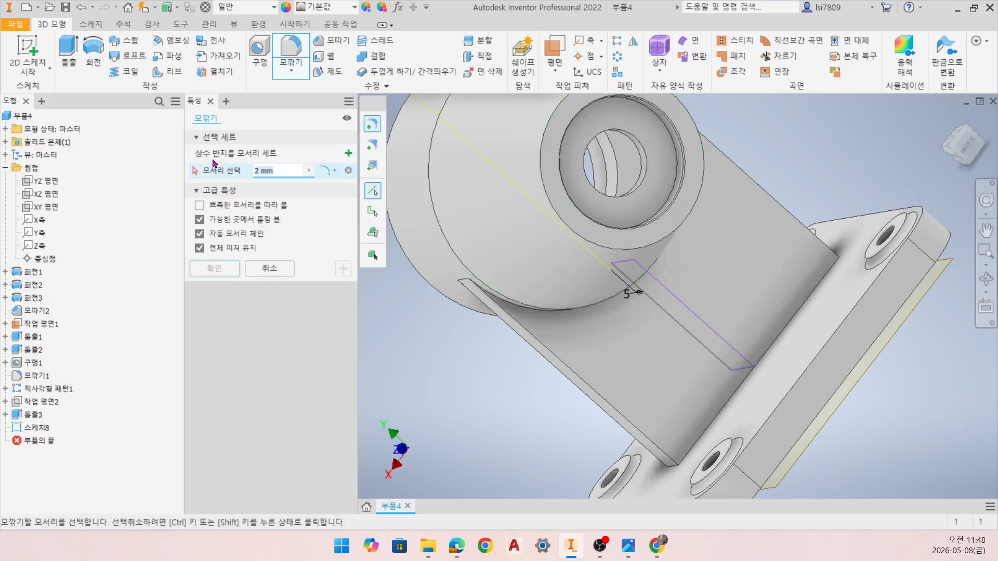
{"action": "left_click", "coordinate": [695, 212]}
{"action": "left_click", "coordinate": [214, 268]}
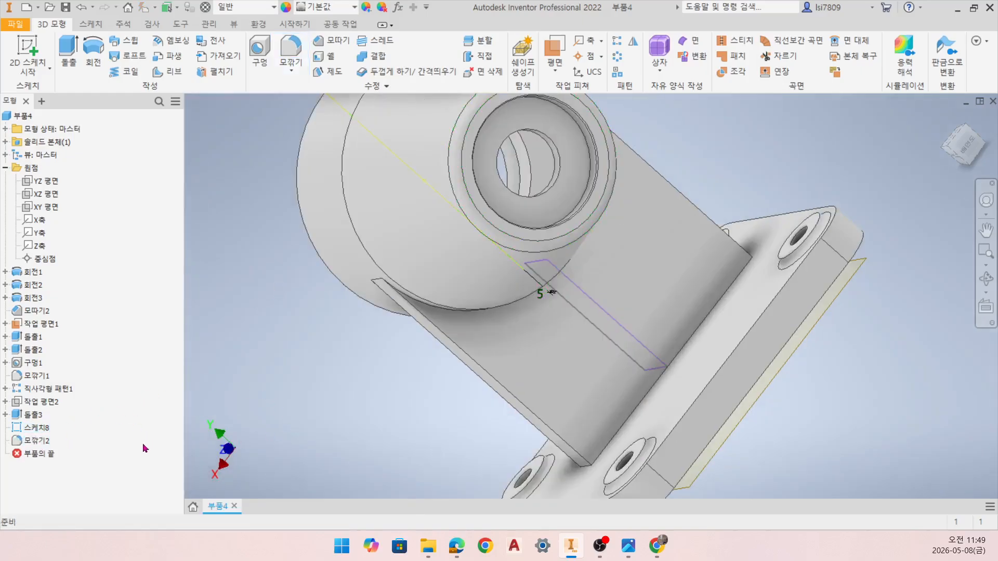
- Reorder the rib sketch to follow the new fillet in the feature history and reopen it with the model sliced
{"action": "left_click", "coordinate": [38, 430]}
{"action": "left_click_drag", "start_coordinate": [39, 432], "coordinate": [41, 451]}
{"action": "left_click", "coordinate": [952, 125]}
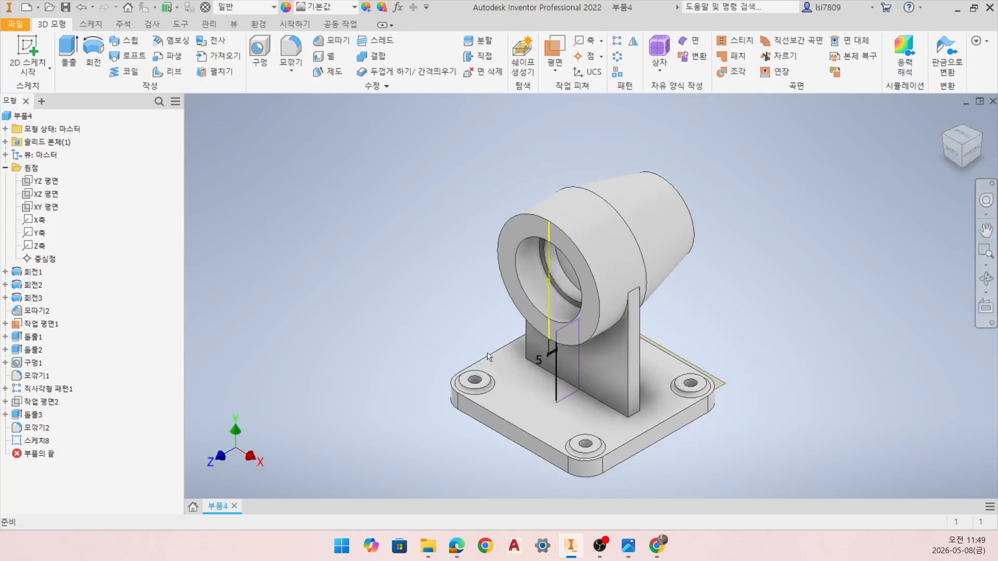
{"action": "double_click", "coordinate": [37, 441]}
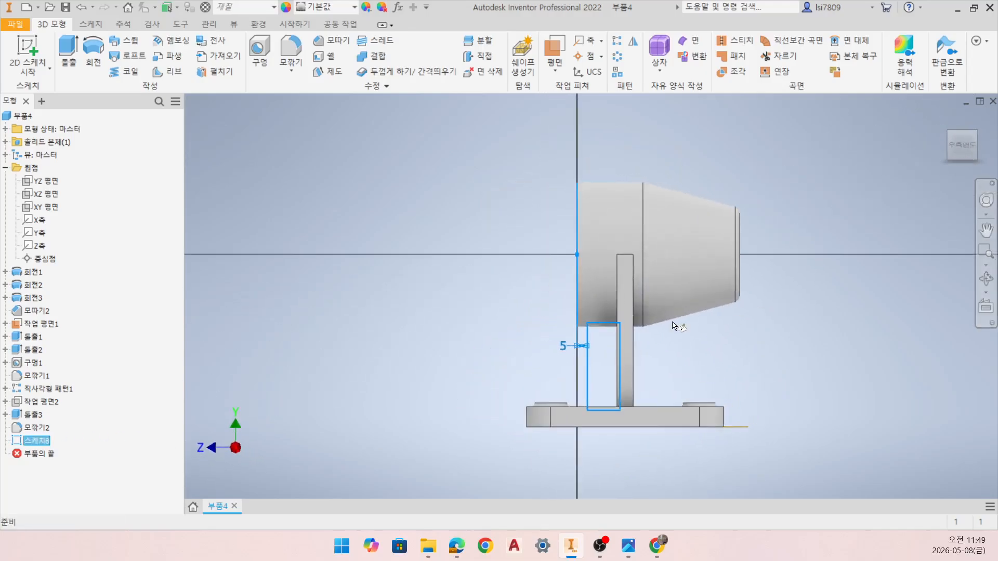
{"action": "key", "text": "F7"}
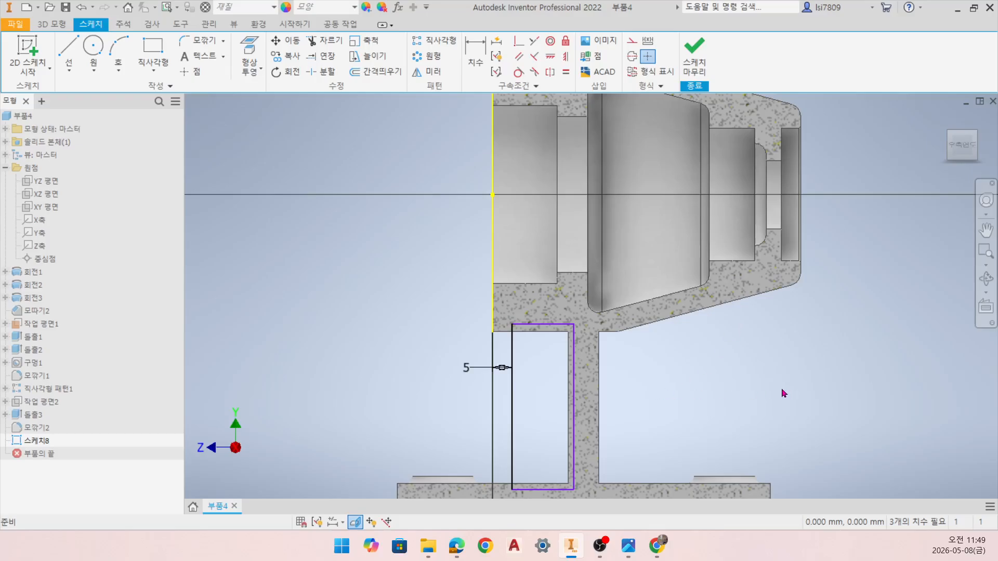
- Sketch a second rib rectangle on the tapered side of the web, overlapping the housing wall, the web and the base plate
{"action": "middle_click_drag", "start_coordinate": [784, 393], "coordinate": [724, 327]}
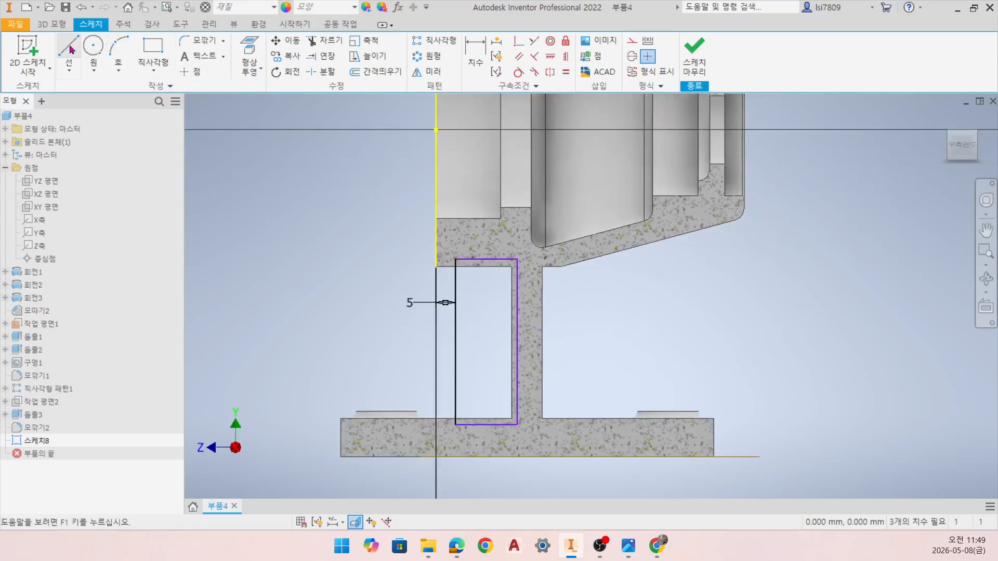
{"action": "left_click", "coordinate": [152, 52]}
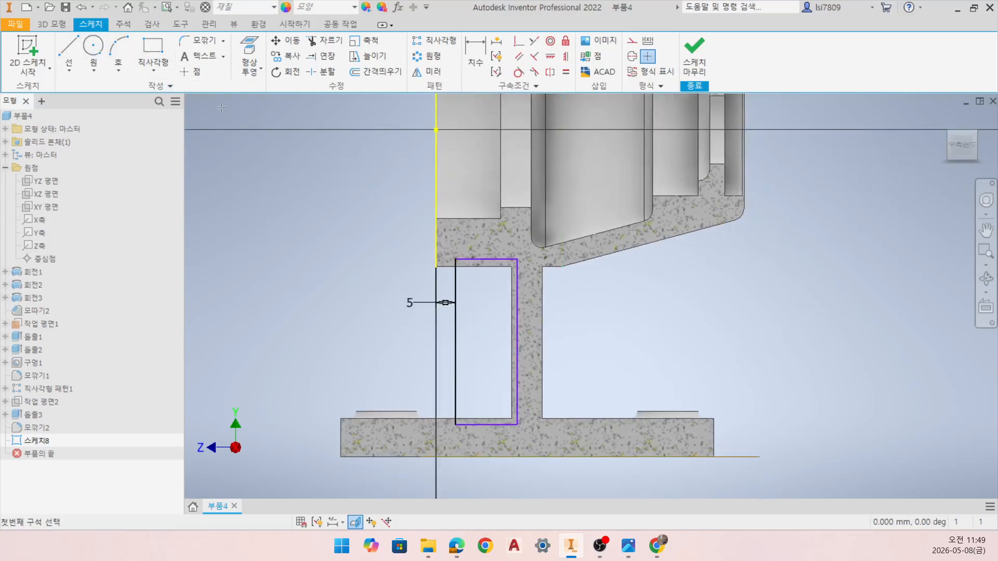
{"action": "left_click", "coordinate": [534, 258]}
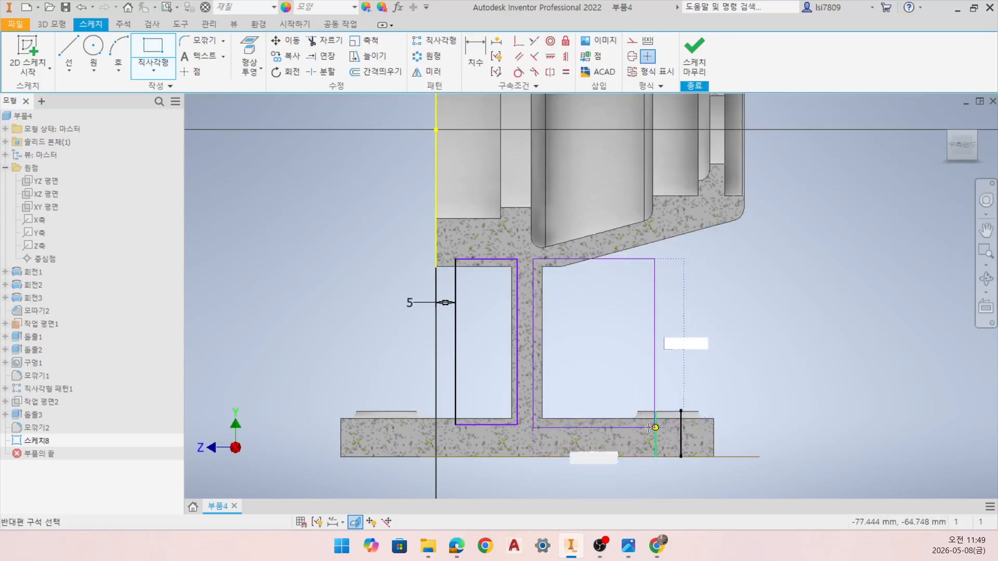
{"action": "left_click", "coordinate": [630, 428]}
{"action": "key", "text": "Escape"}
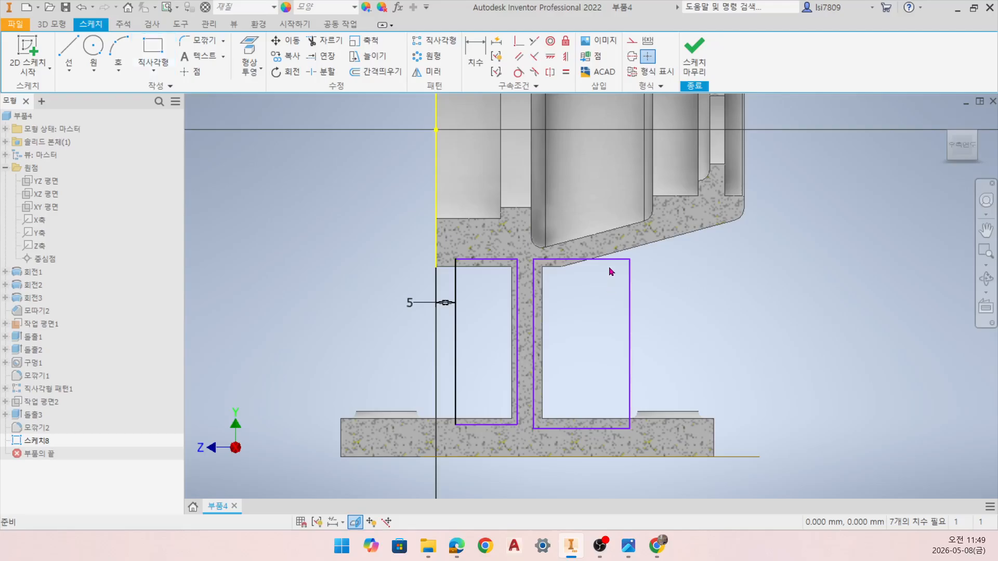
- Delete the upper and outer vertical lines of the second rib rectangle
{"action": "left_click", "coordinate": [609, 260]}
{"action": "key", "text": "Delete"}
{"action": "left_click", "coordinate": [630, 340]}
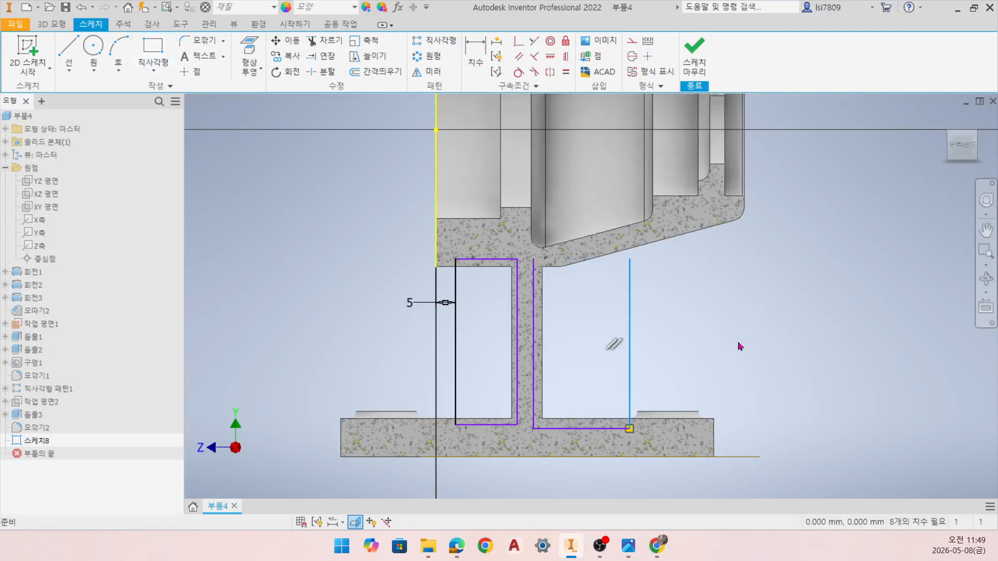
{"action": "key", "text": "Delete"}
- Draw a slanted line from inside the base plate up past the housing's tapered end
{"action": "left_click", "coordinate": [68, 52]}
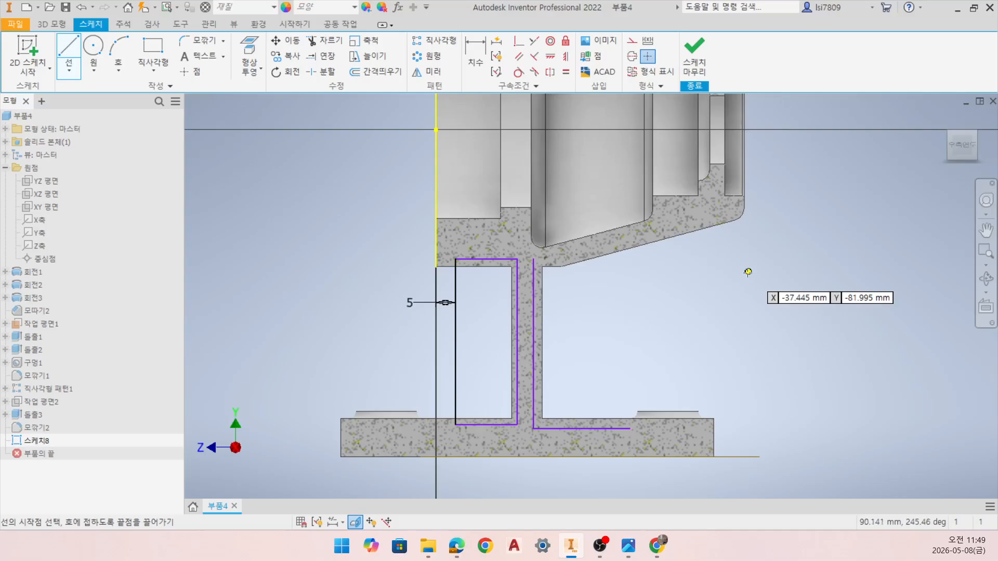
{"action": "left_click", "coordinate": [607, 445]}
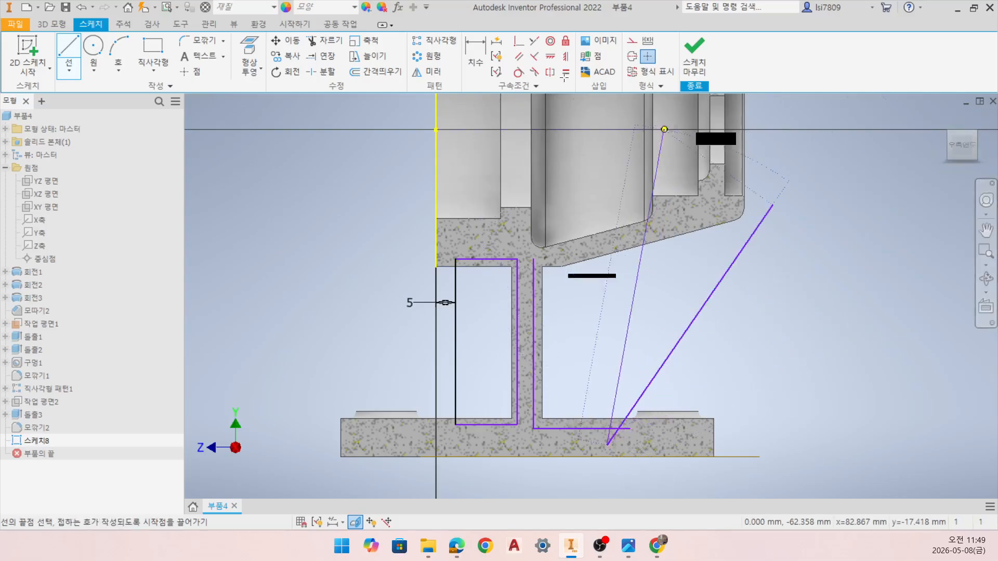
- Project the filleted corner of the housing's tapered end into the sketch and make the slanted line tangent to that arc
{"action": "left_click", "coordinate": [518, 72]}
{"action": "scroll", "coordinate": [793, 283], "scroll_direction": "up", "scroll_amount": 5}
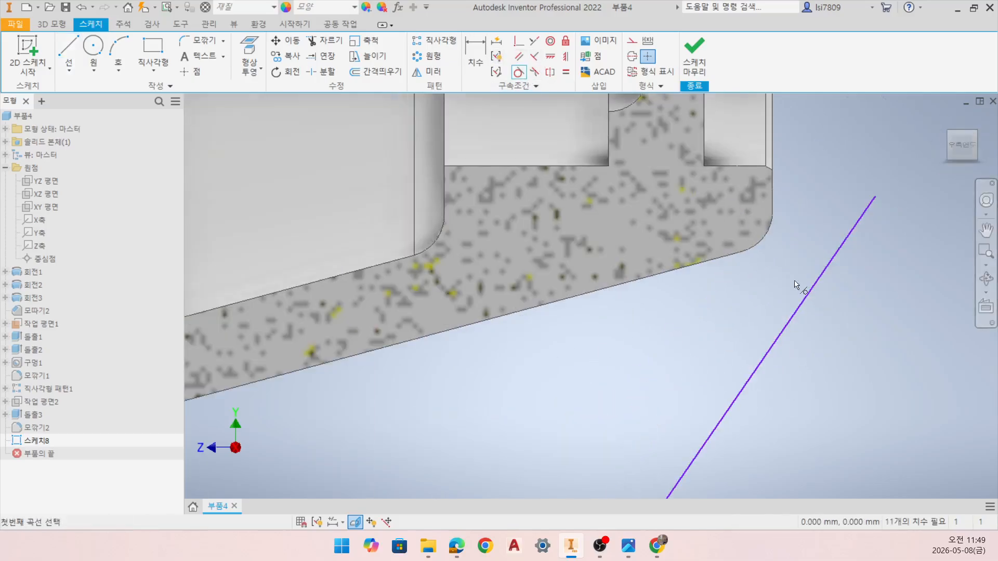
{"action": "left_click", "coordinate": [250, 52]}
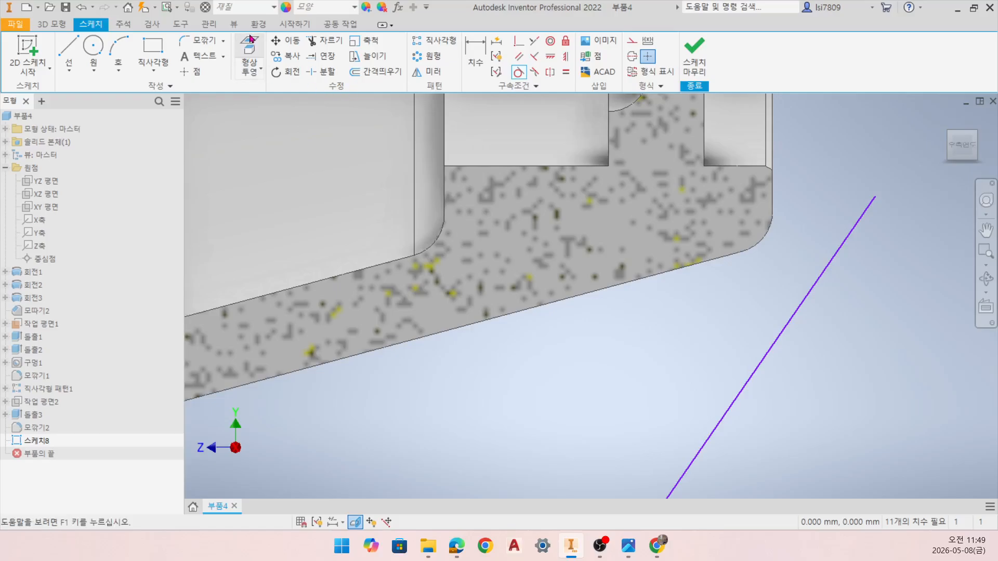
{"action": "left_click", "coordinate": [767, 241]}
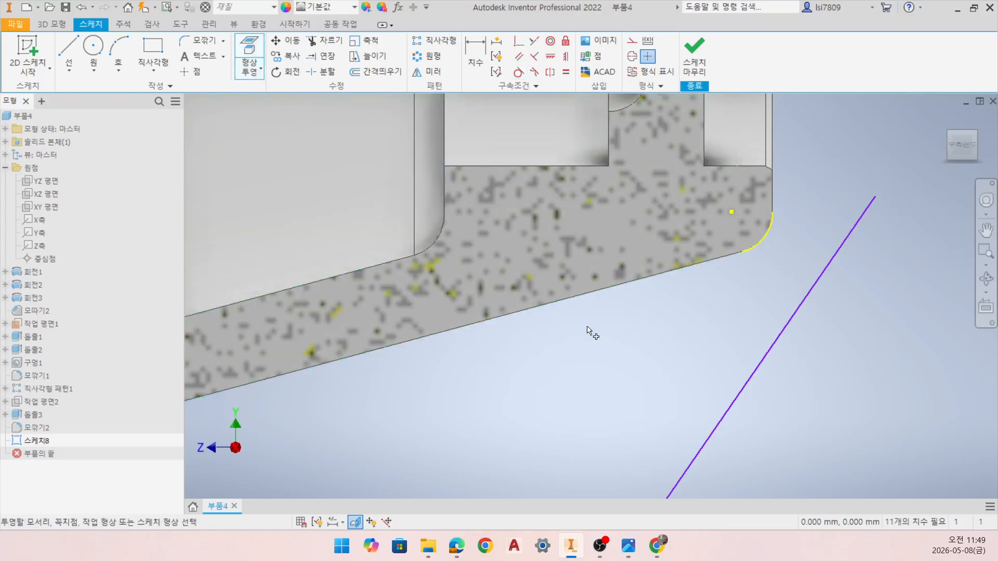
{"action": "left_click", "coordinate": [518, 72]}
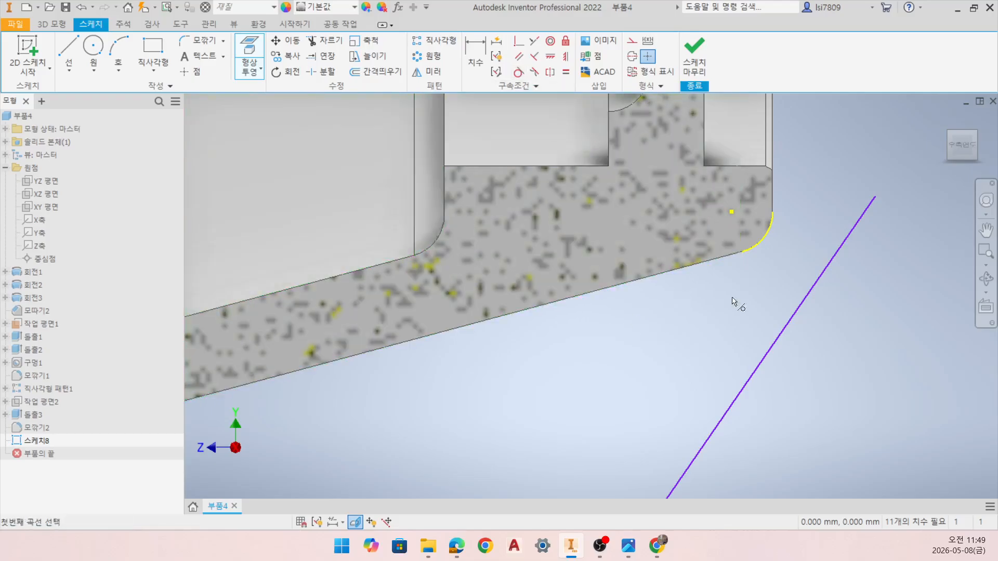
{"action": "left_click", "coordinate": [817, 285]}
{"action": "left_click", "coordinate": [762, 248]}
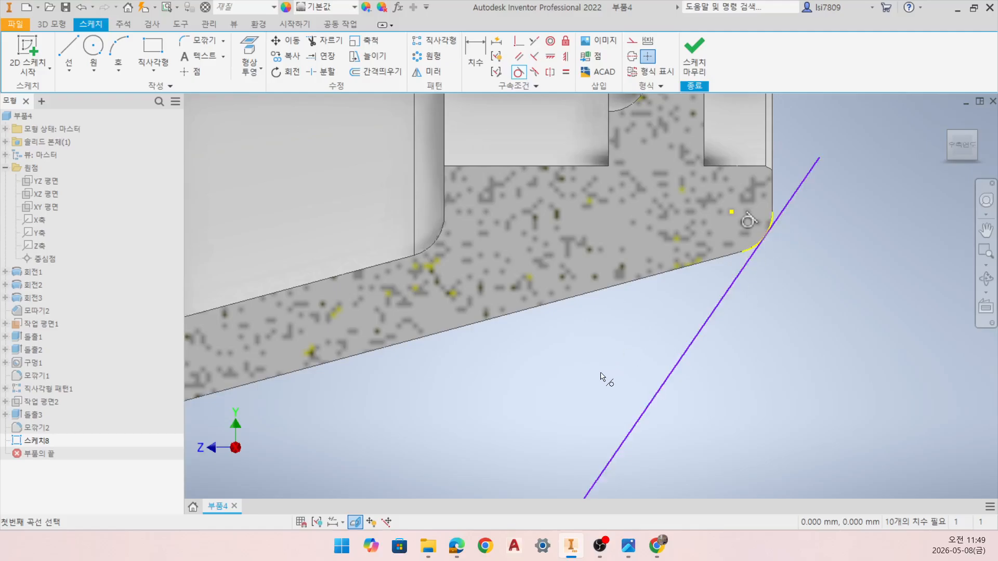
- Dimension the angle between the slanted line and the second rib's bottom line as 118 degrees
{"action": "scroll", "coordinate": [624, 359], "scroll_direction": "down", "scroll_amount": 3}
{"action": "middle_click_drag", "start_coordinate": [483, 476], "coordinate": [635, 198]}
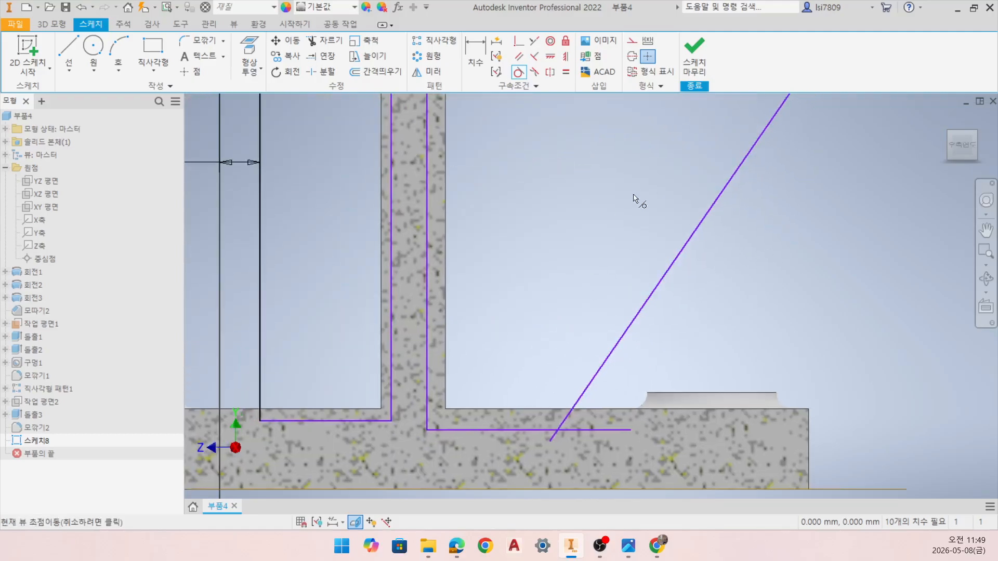
{"action": "left_click", "coordinate": [475, 56]}
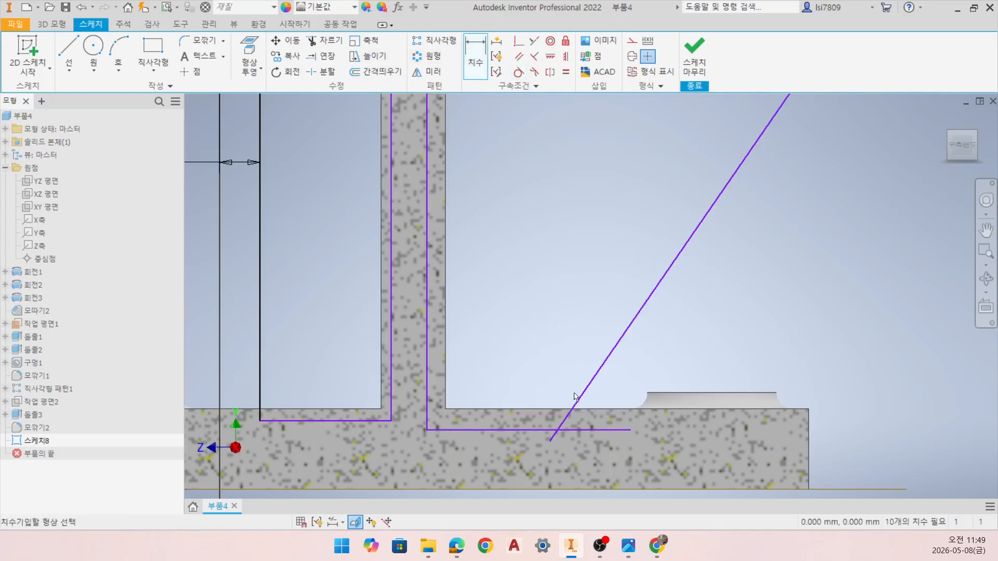
{"action": "left_click", "coordinate": [539, 431]}
{"action": "left_click", "coordinate": [582, 397]}
{"action": "left_click", "coordinate": [559, 388]}
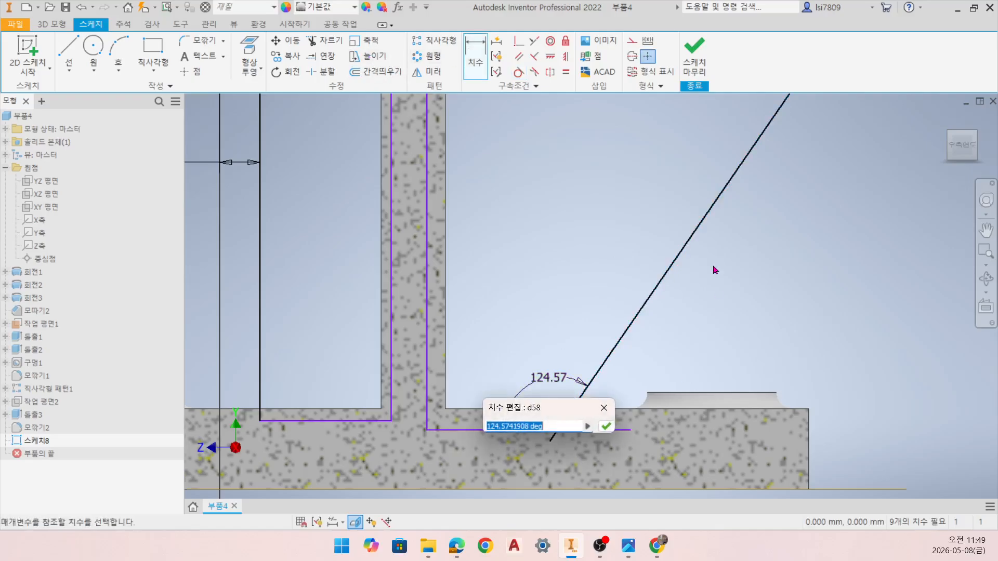
{"action": "type", "text": "118"}
{"action": "key", "text": "Return"}
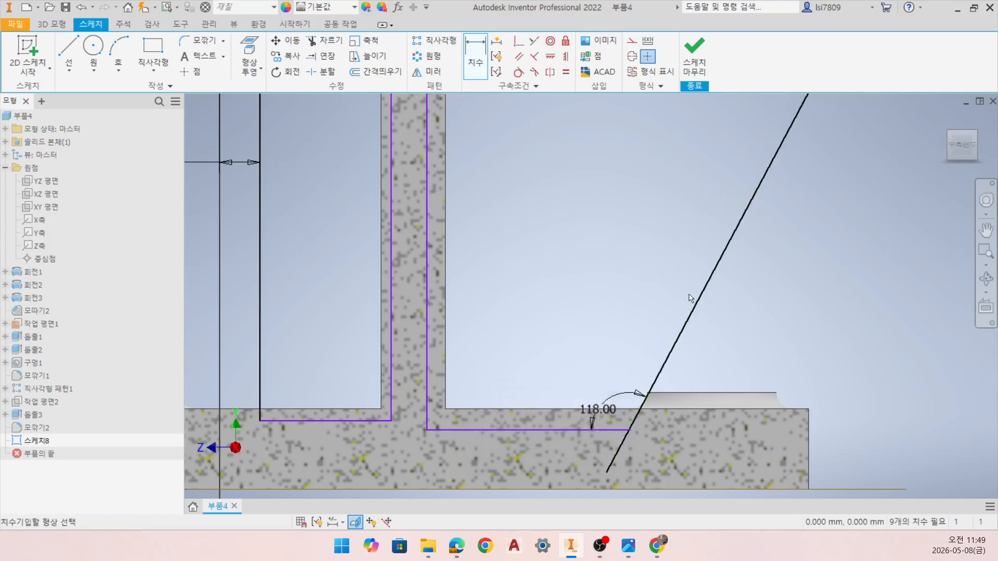
- Extend the second rib's bottom line past the slanted line and pull the slanted line's lower end up to just below it
{"action": "scroll", "coordinate": [663, 448], "scroll_direction": "up", "scroll_amount": 2}
{"action": "middle_click_drag", "start_coordinate": [614, 445], "coordinate": [593, 386]}
{"action": "key", "text": "Escape"}
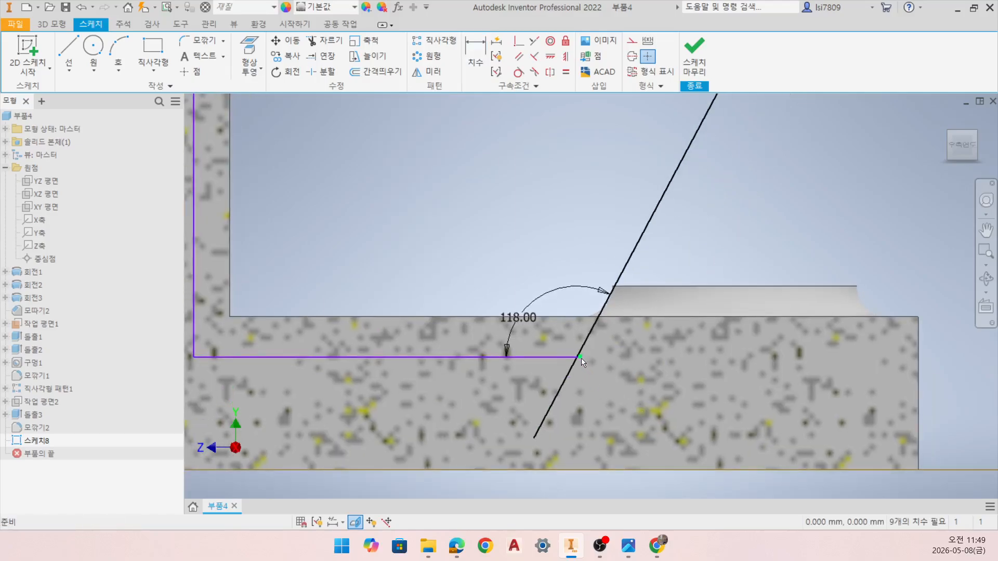
{"action": "left_click_drag", "start_coordinate": [534, 438], "coordinate": [563, 385]}
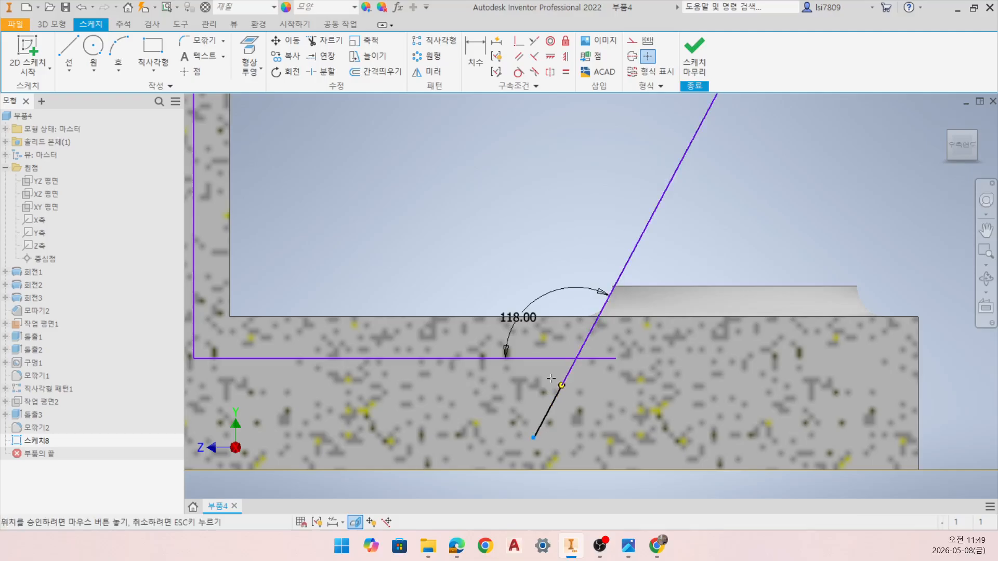
- Trim the slanted line's upper overhang where it touches the housing's projected corner arc
{"action": "scroll", "coordinate": [457, 390], "scroll_direction": "down", "scroll_amount": 2}
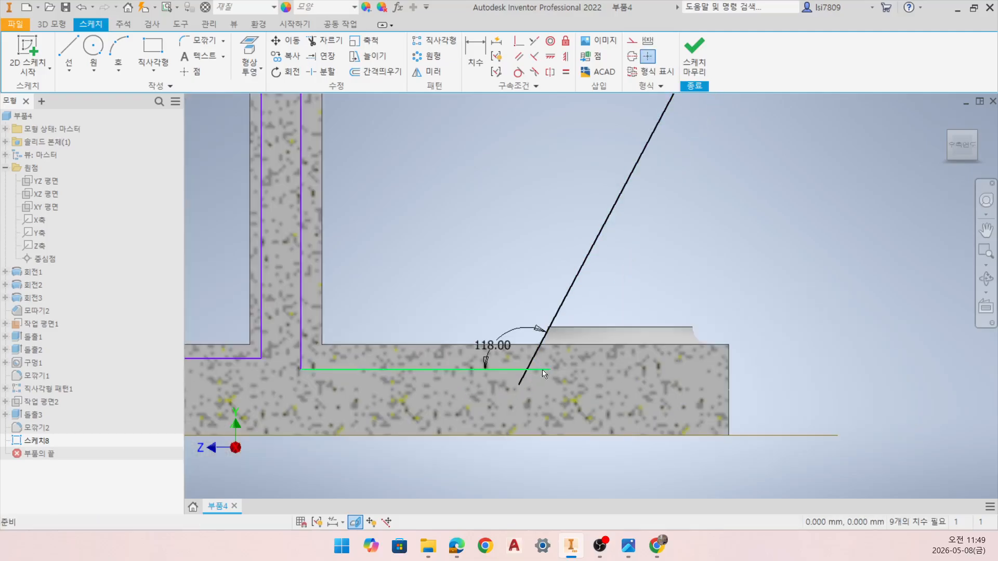
{"action": "mouse_move", "coordinate": [465, 127]}
{"action": "middle_mouse_down"}
{"action": "mouse_move", "coordinate": [539, 240]}
{"action": "mouse_move", "coordinate": [463, 317]}
{"action": "middle_mouse_up"}
{"action": "scroll", "coordinate": [533, 253], "scroll_direction": "down", "scroll_amount": 3}
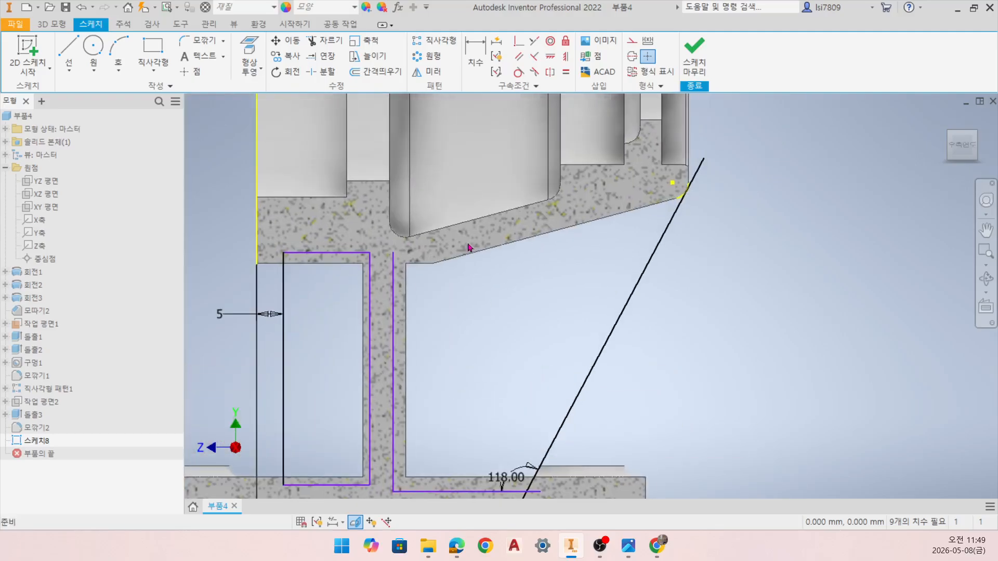
{"action": "scroll", "coordinate": [365, 243], "scroll_direction": "up", "scroll_amount": 2}
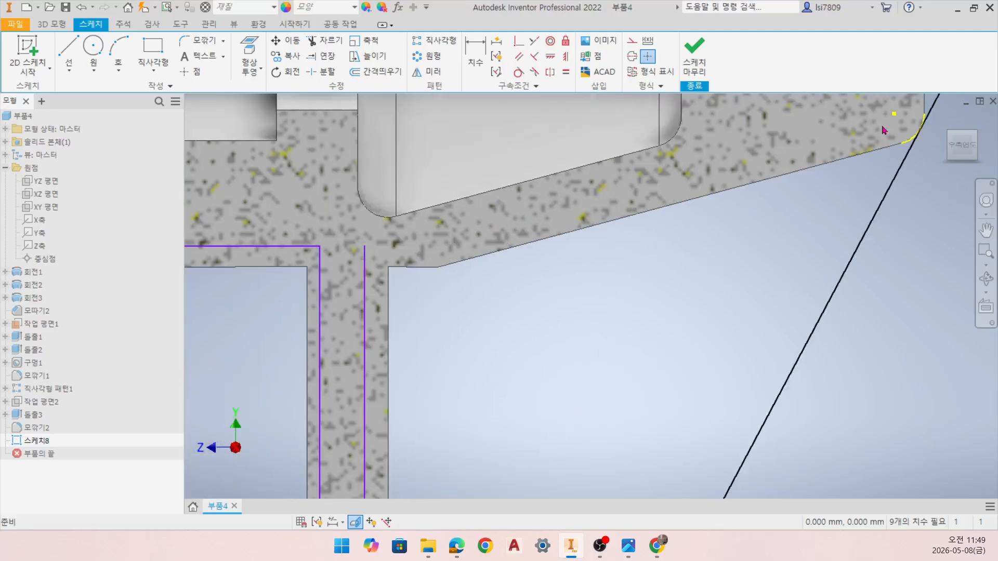
{"action": "middle_click_drag", "start_coordinate": [622, 260], "coordinate": [496, 313]}
{"action": "left_click", "coordinate": [326, 41]}
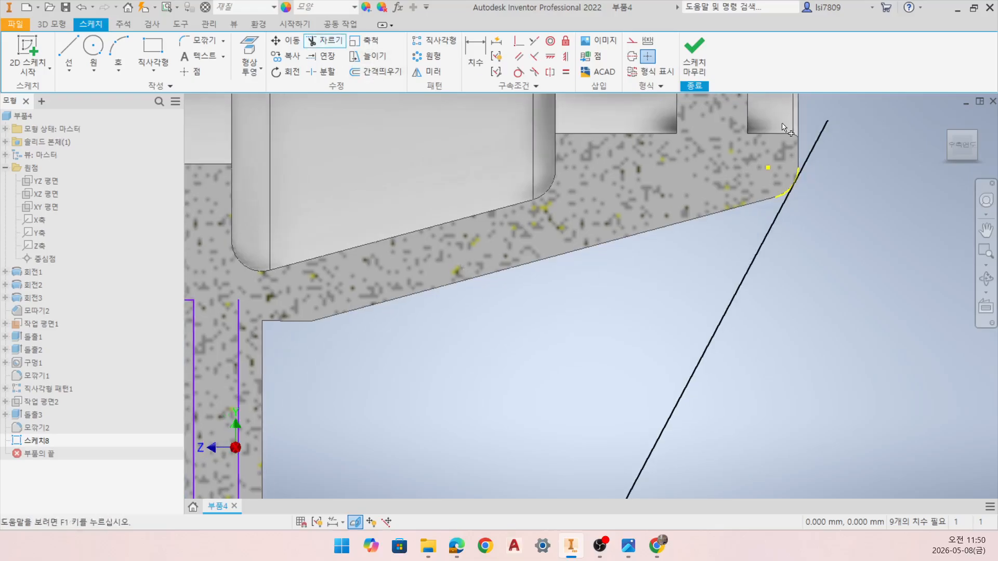
{"action": "scroll", "coordinate": [806, 137], "scroll_direction": "up", "scroll_amount": 4}
{"action": "left_click", "coordinate": [790, 250]}
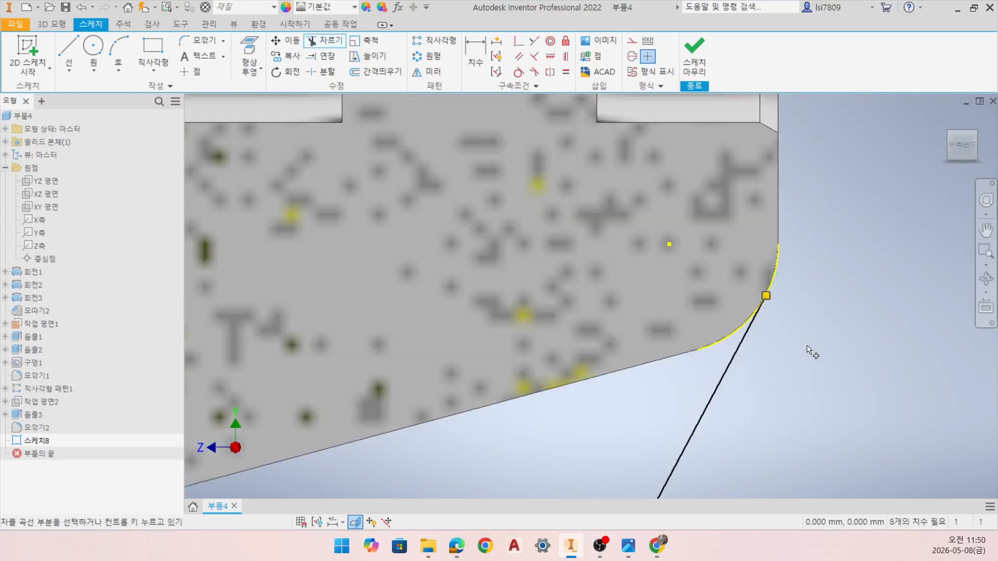
- Draw connected lines through the housing wall from the slanted line's upper end to the upper end of the second rib's web-side line
{"action": "scroll", "coordinate": [780, 307], "scroll_direction": "up", "scroll_amount": 2}
{"action": "left_click", "coordinate": [68, 49]}
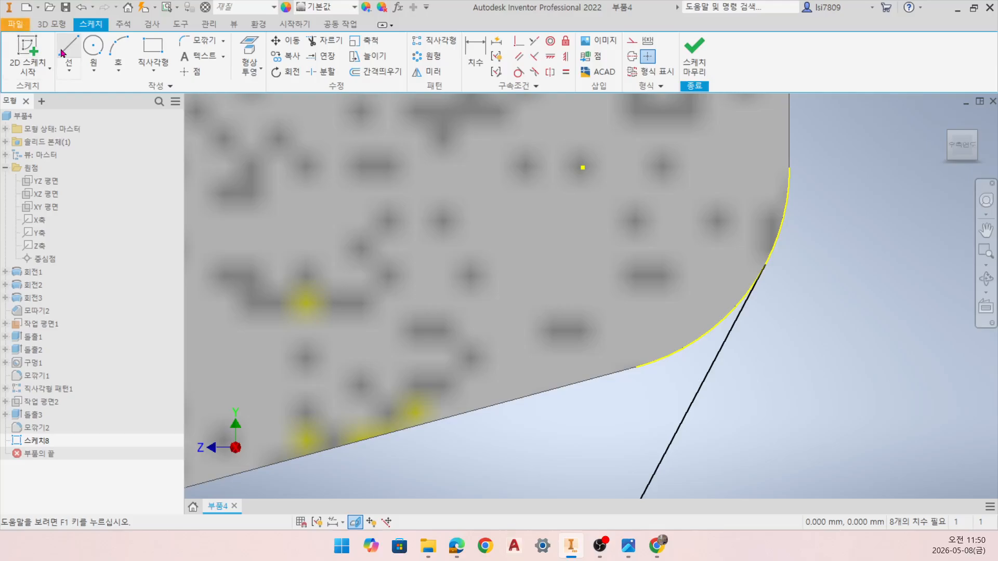
{"action": "left_click", "coordinate": [765, 264]}
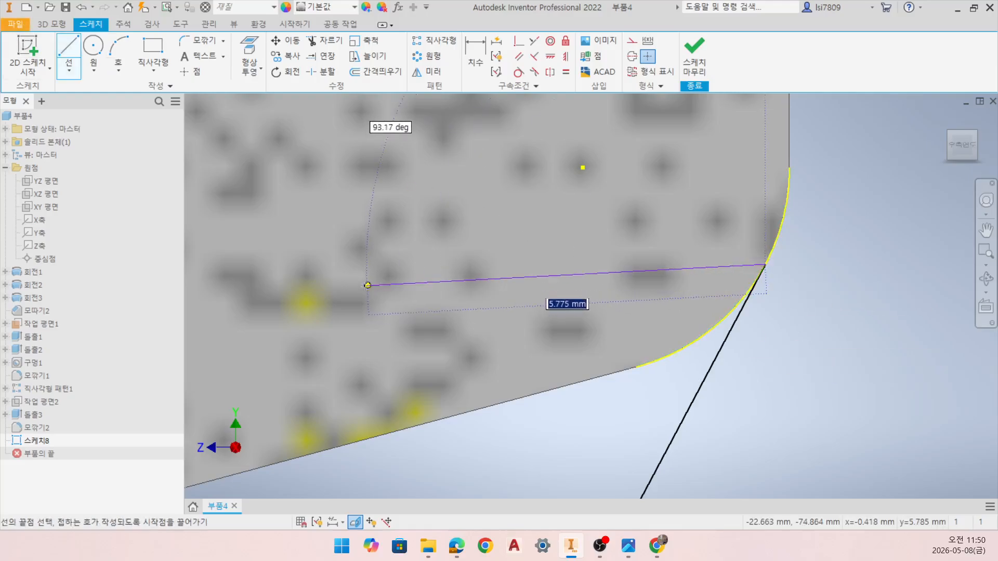
{"action": "scroll", "coordinate": [342, 321], "scroll_direction": "down", "scroll_amount": 4}
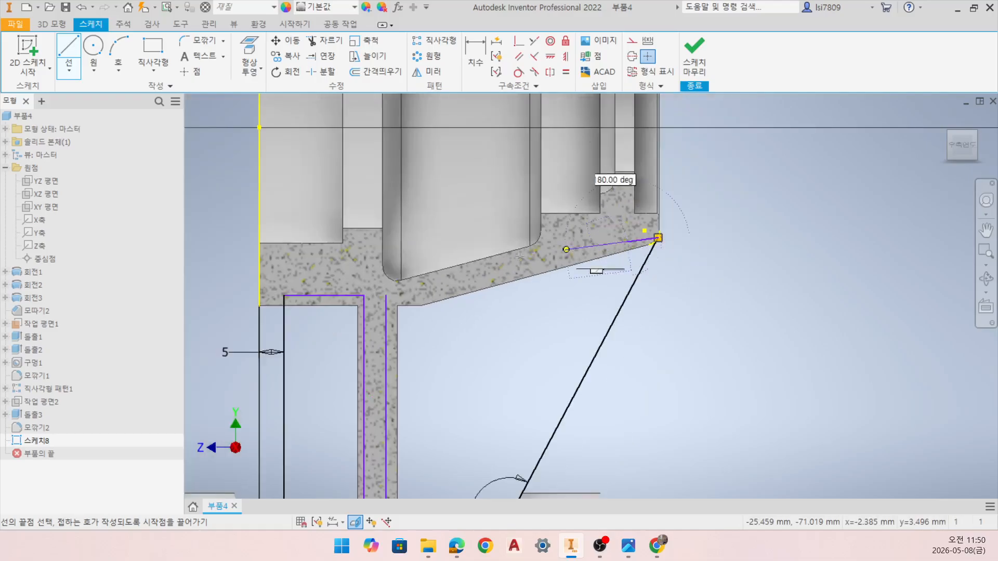
{"action": "scroll", "coordinate": [395, 297], "scroll_direction": "up", "scroll_amount": 4}
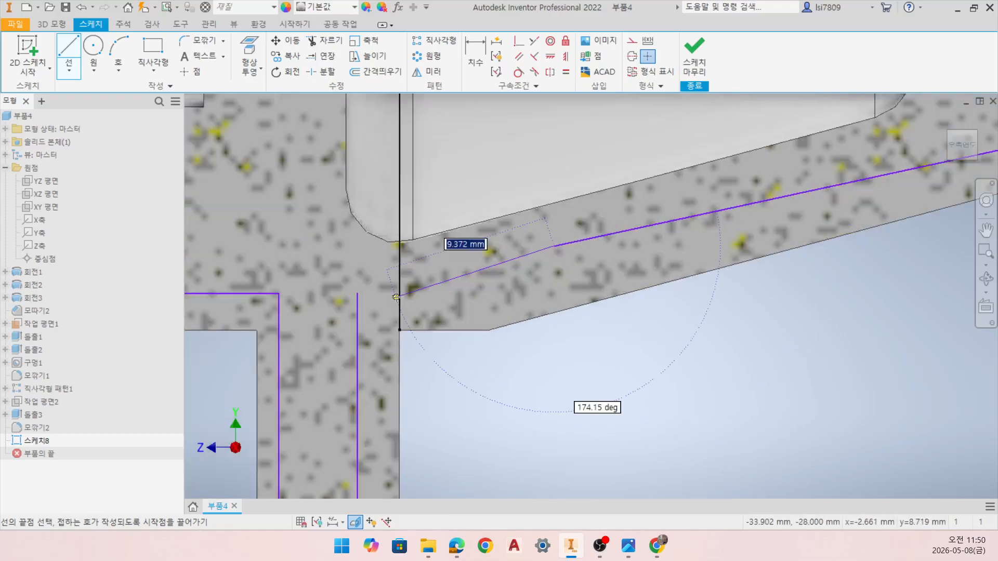
{"action": "left_click", "coordinate": [357, 294]}
{"action": "key", "text": "Escape"}
{"action": "middle_click_drag", "start_coordinate": [696, 376], "coordinate": [538, 354]}
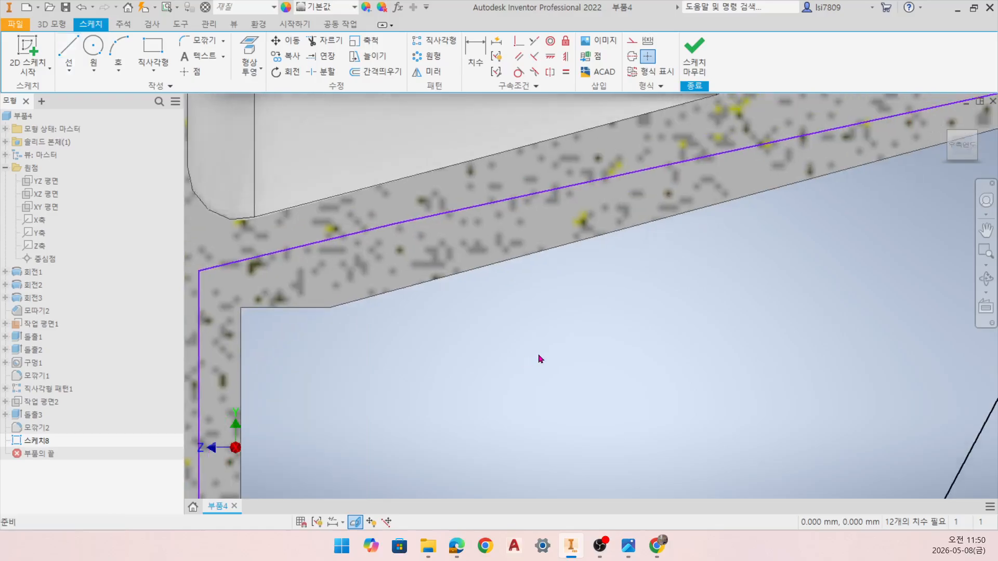
- Move the bend of the connecting lines near the tapered end slightly upward, deeper into the housing wall
{"action": "scroll", "coordinate": [538, 353], "scroll_direction": "down", "scroll_amount": 3}
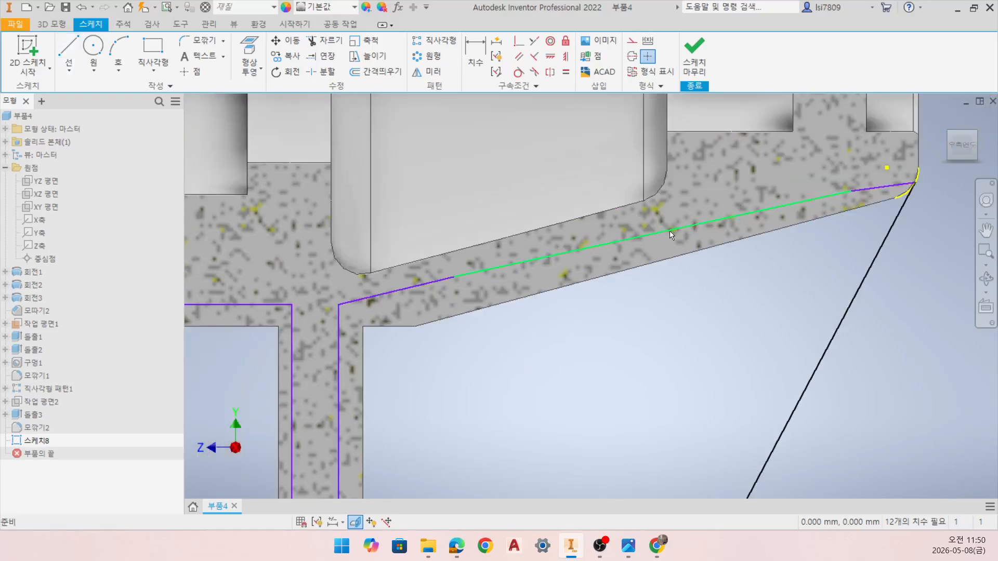
{"action": "left_click_drag", "start_coordinate": [851, 191], "coordinate": [857, 176]}
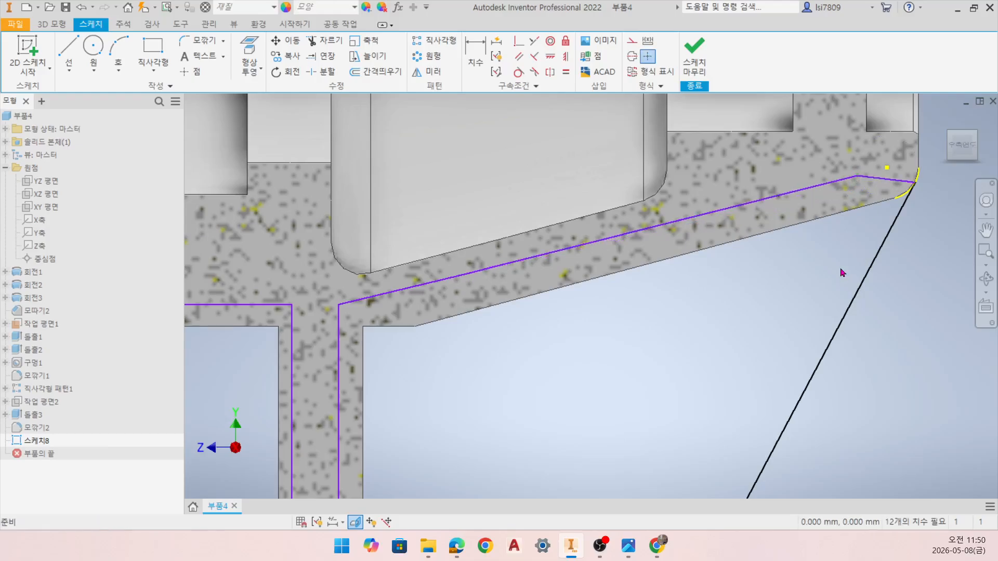
{"action": "scroll", "coordinate": [576, 363], "scroll_direction": "down", "scroll_amount": 5}
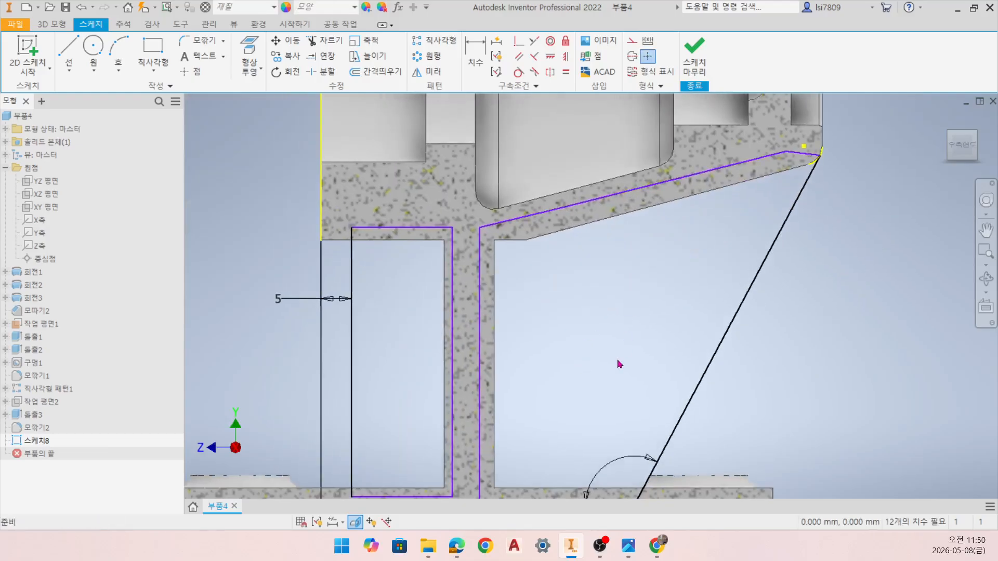
- Finish the sketch and extrude both rib profiles 8 mm symmetrically, joined to the body
{"action": "left_click", "coordinate": [694, 57]}
{"action": "left_click", "coordinate": [71, 64]}
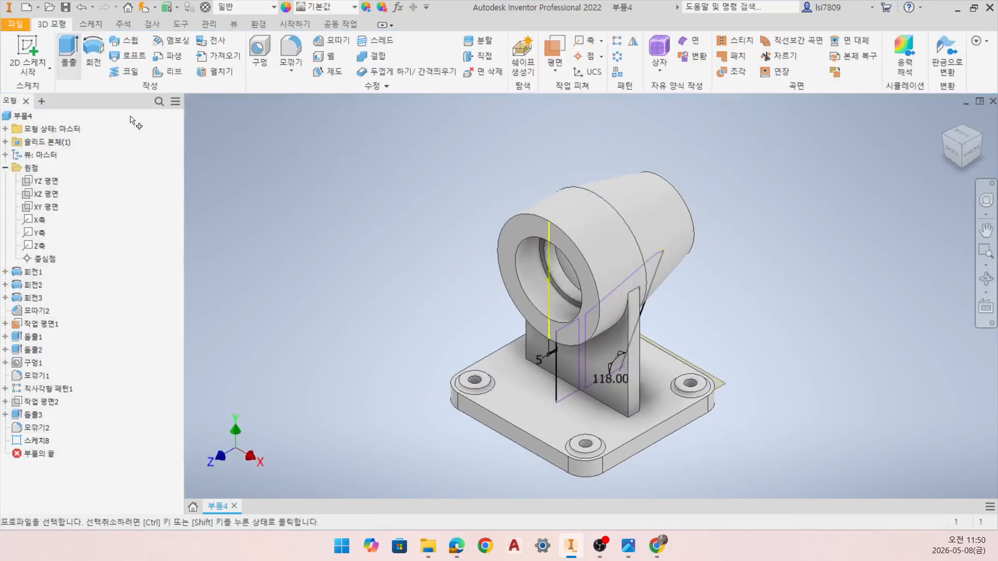
{"action": "scroll", "coordinate": [619, 336], "scroll_direction": "up", "scroll_amount": 3}
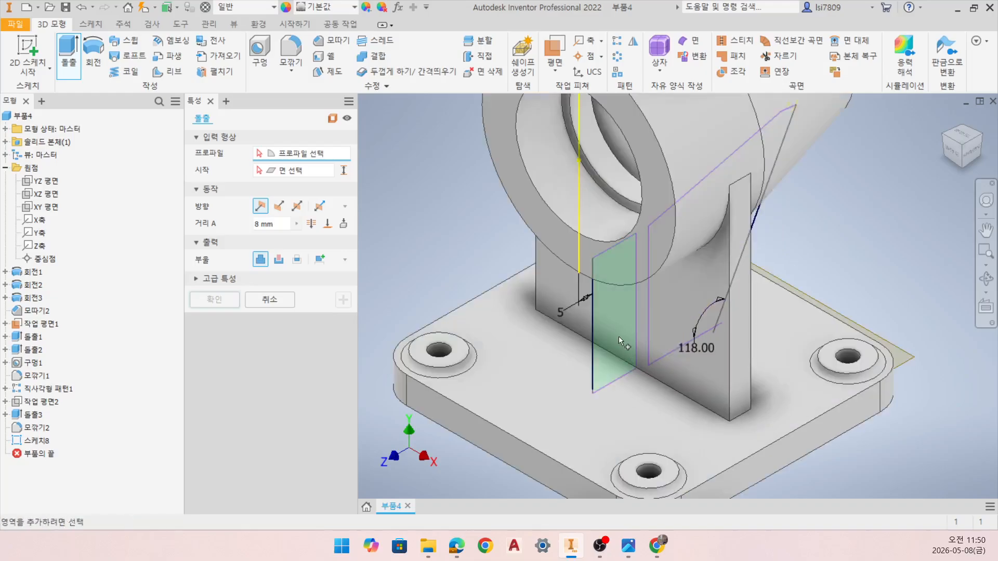
{"action": "left_click", "coordinate": [703, 267]}
{"action": "left_click", "coordinate": [297, 206]}
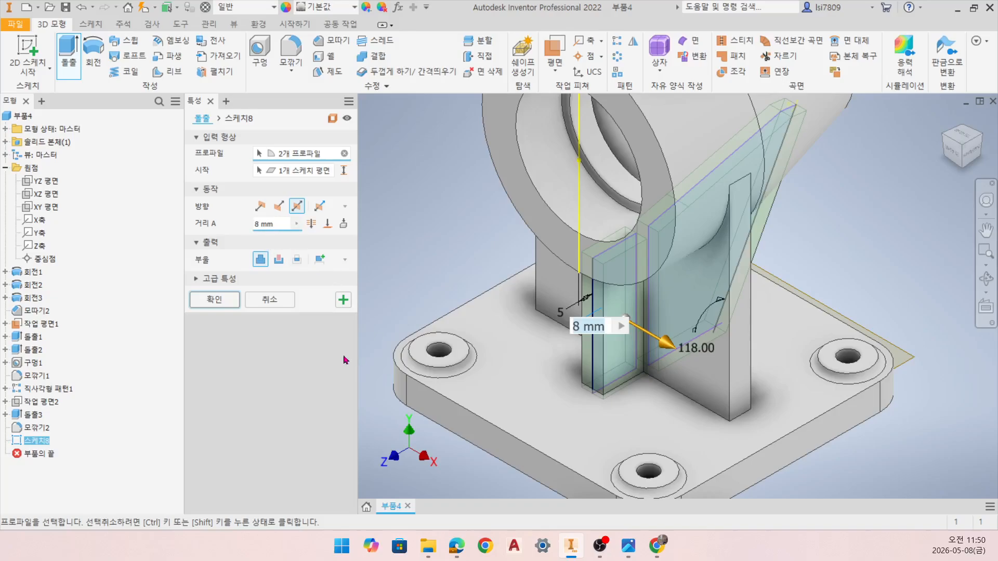
{"action": "left_click", "coordinate": [214, 300]}
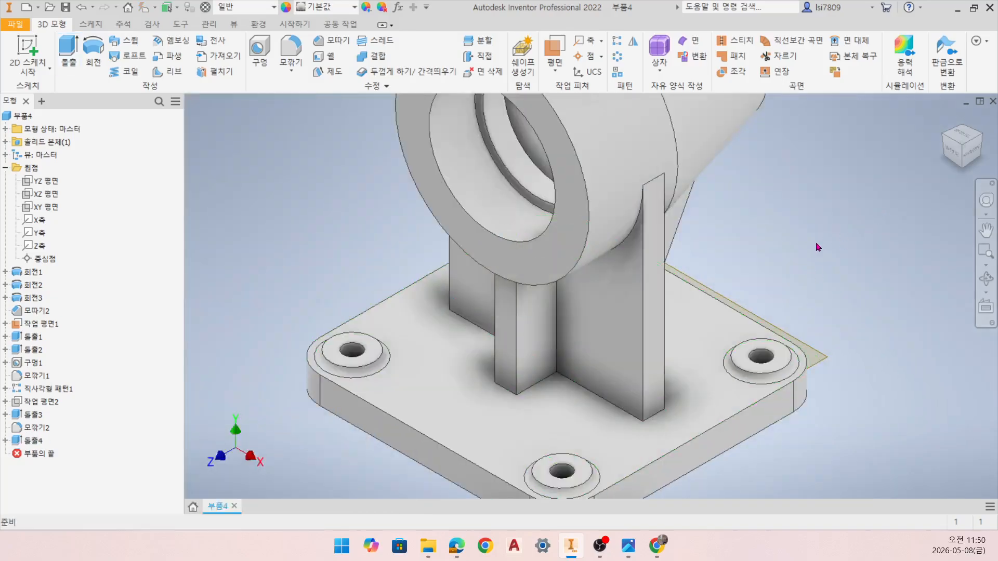
{"action": "key", "text": "F4"}
{"action": "left_click_drag", "start_coordinate": [640, 297], "coordinate": [646, 277]}
{"action": "scroll", "coordinate": [646, 277], "scroll_direction": "down", "scroll_amount": 3}
{"action": "middle_click_drag", "start_coordinate": [646, 278], "coordinate": [601, 343]}
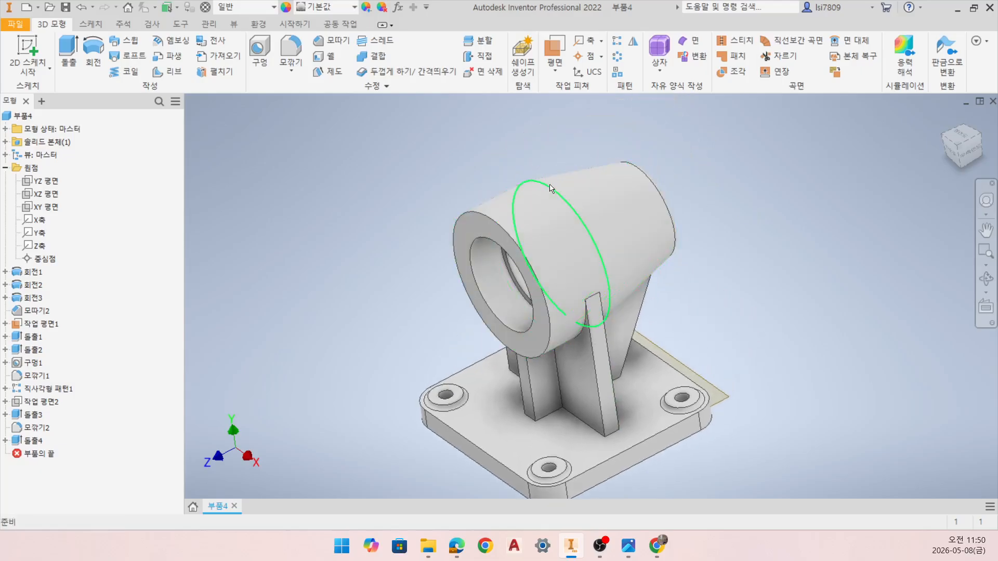
{"action": "mouse_move", "coordinate": [571, 209]}
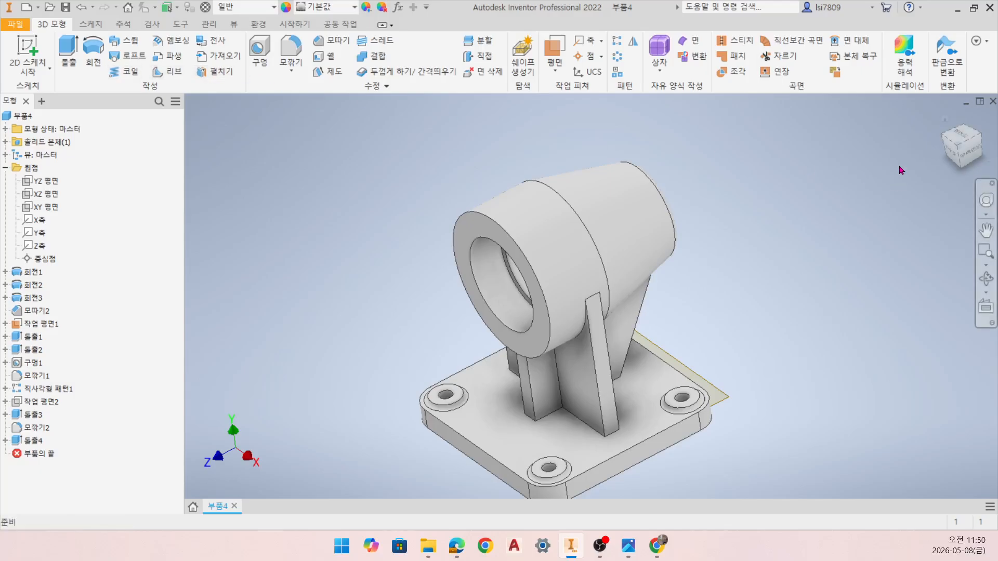
- Create a work plane offset 37 mm above the XZ plane and check its height against the housing's top from the side
{"action": "left_click", "coordinate": [946, 119]}
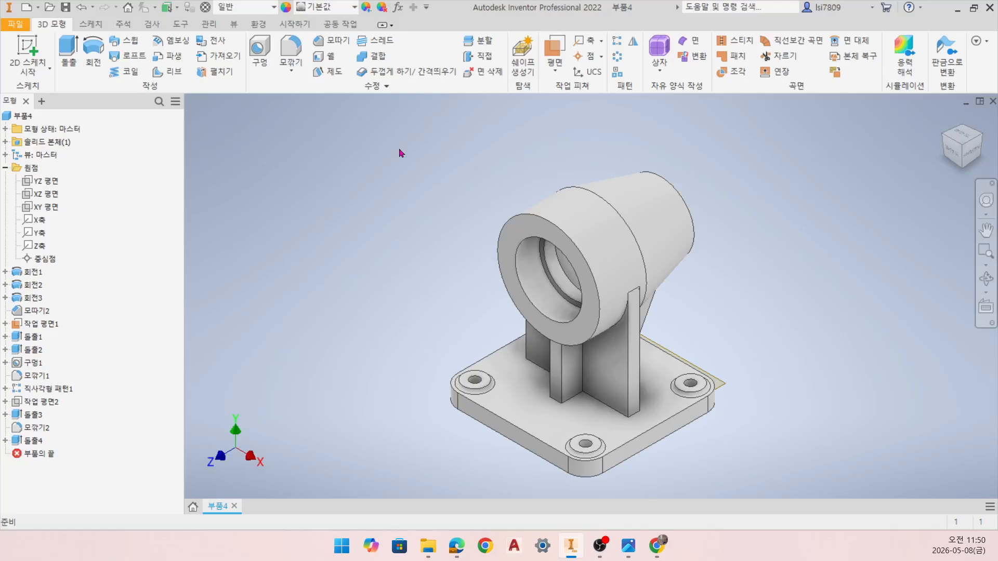
{"action": "left_click", "coordinate": [51, 200]}
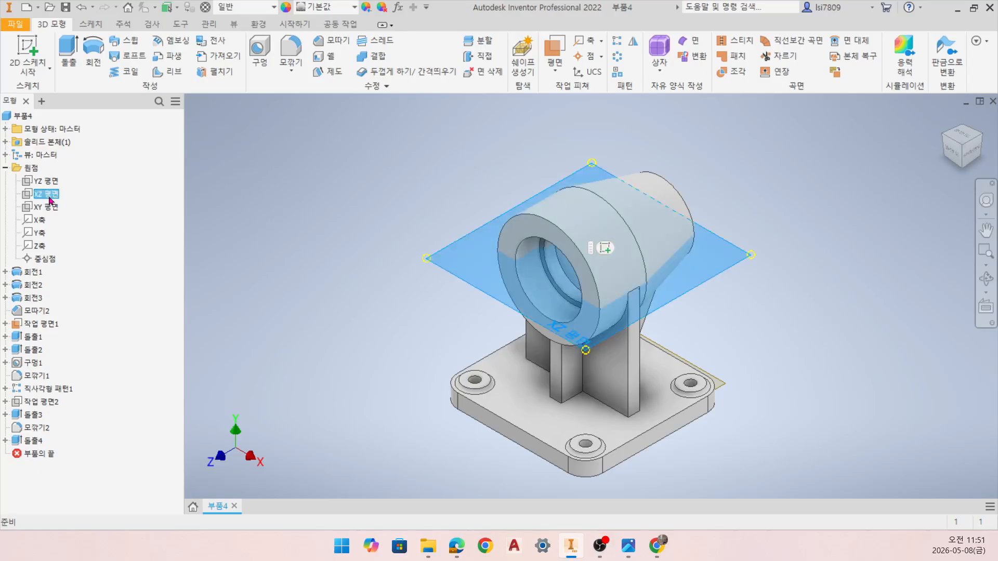
{"action": "left_click", "coordinate": [555, 65]}
{"action": "left_click", "coordinate": [598, 118]}
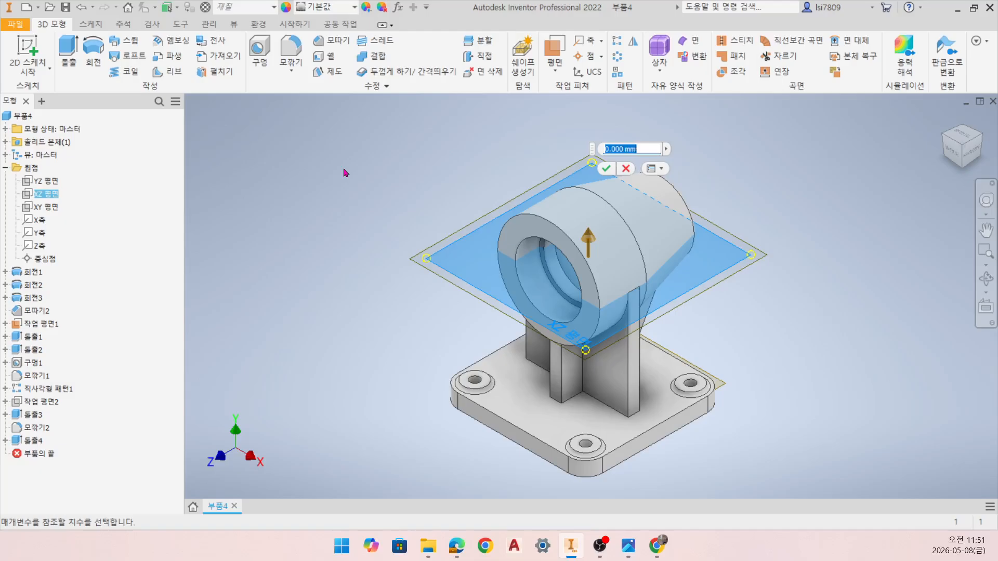
{"action": "type", "text": "20"}
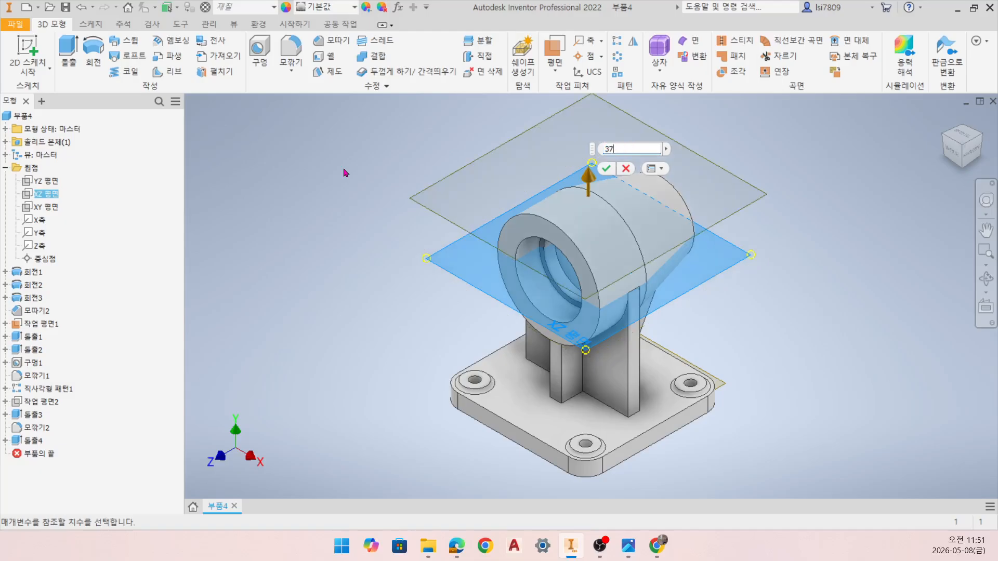
{"action": "key", "text": "Return"}
{"action": "left_click", "coordinate": [973, 151]}
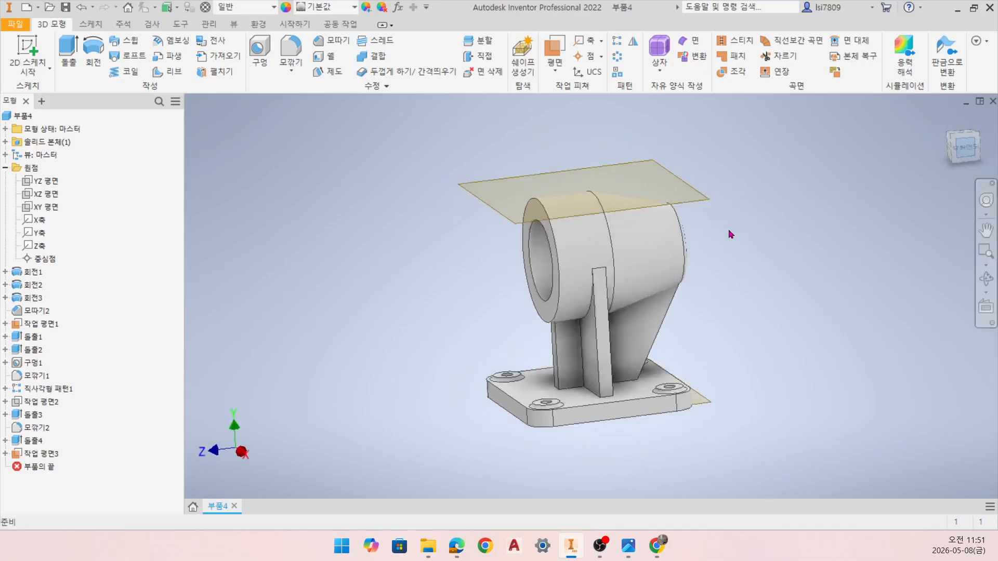
{"action": "scroll", "coordinate": [593, 202], "scroll_direction": "down", "scroll_amount": 5}
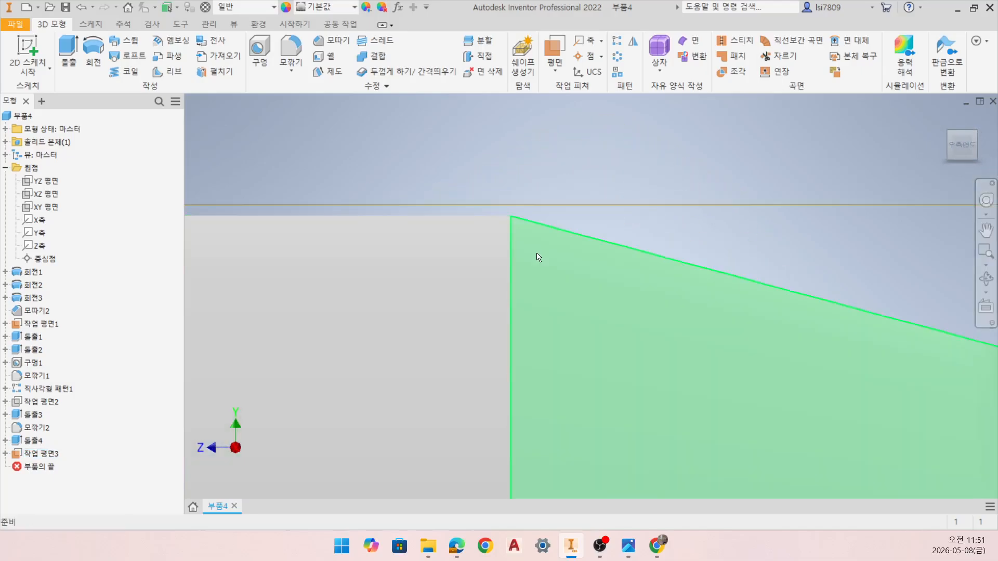
{"action": "scroll", "coordinate": [535, 257], "scroll_direction": "up", "scroll_amount": 3}
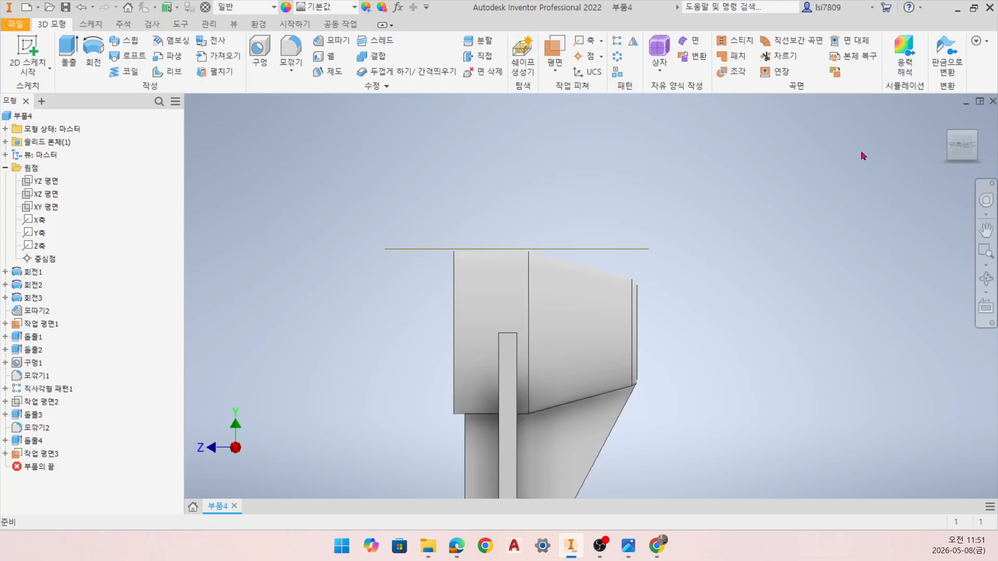
- Start a sketch on the new offset plane and draw a construction line from the origin along the housing axis past the tapered end
{"action": "left_click", "coordinate": [946, 119]}
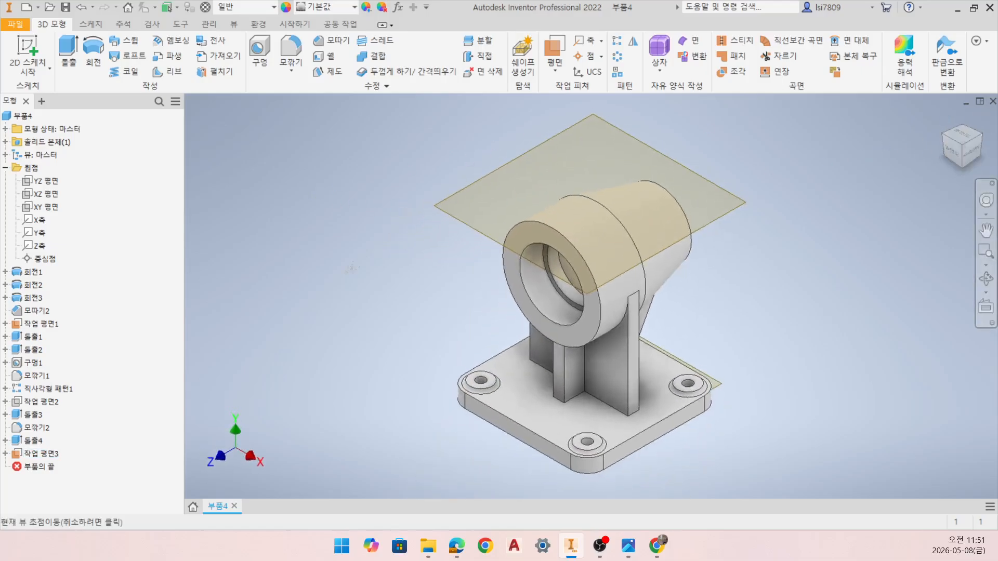
{"action": "left_click", "coordinate": [27, 52]}
{"action": "left_click", "coordinate": [503, 213]}
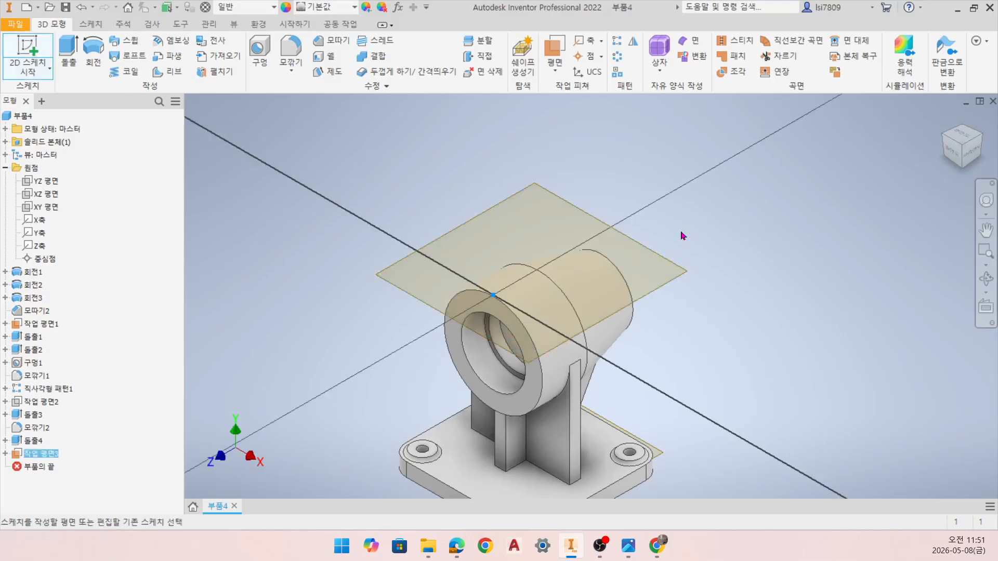
{"action": "left_click", "coordinate": [992, 133]}
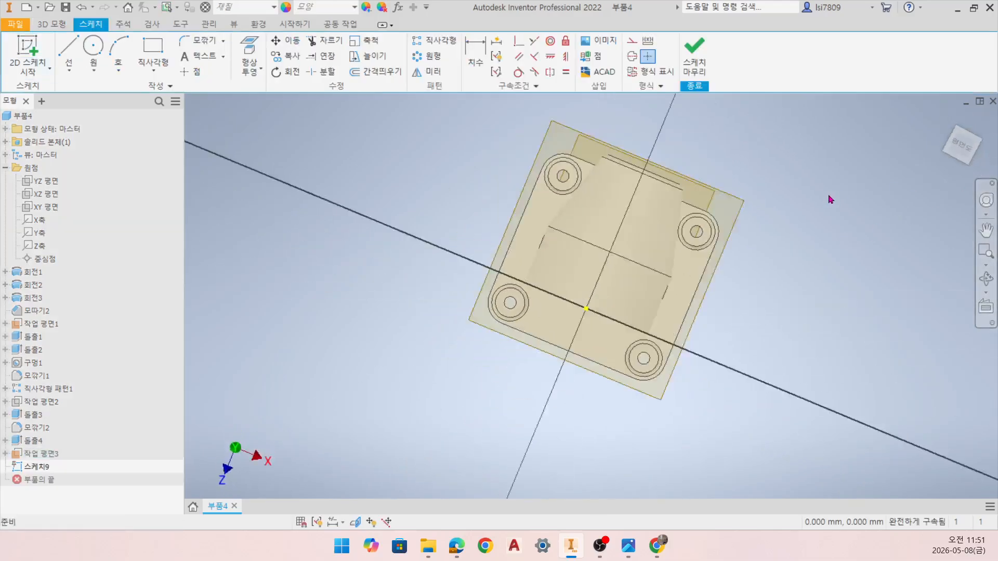
{"action": "scroll", "coordinate": [621, 356], "scroll_direction": "down", "scroll_amount": 3}
{"action": "left_click", "coordinate": [632, 41]}
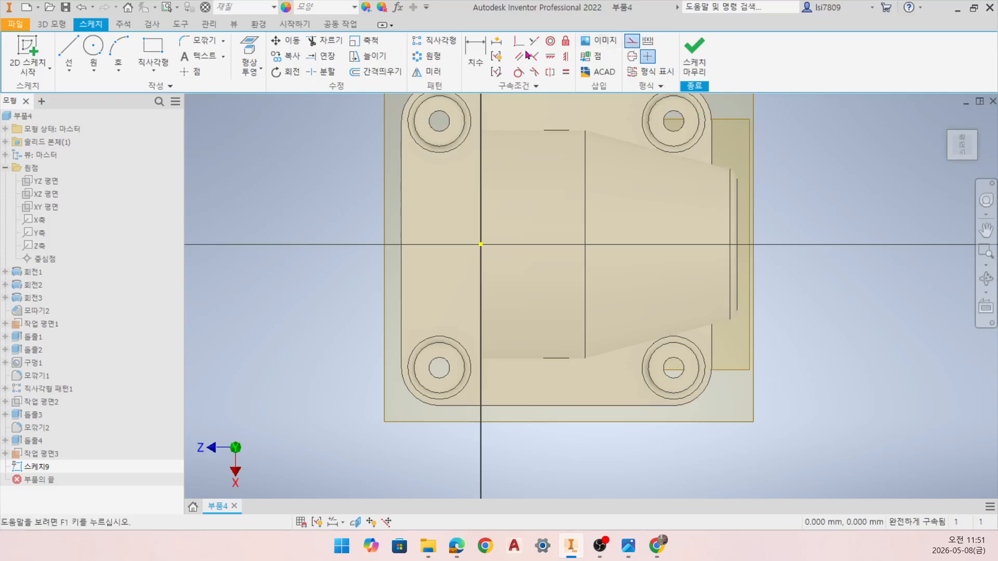
{"action": "left_click", "coordinate": [68, 52]}
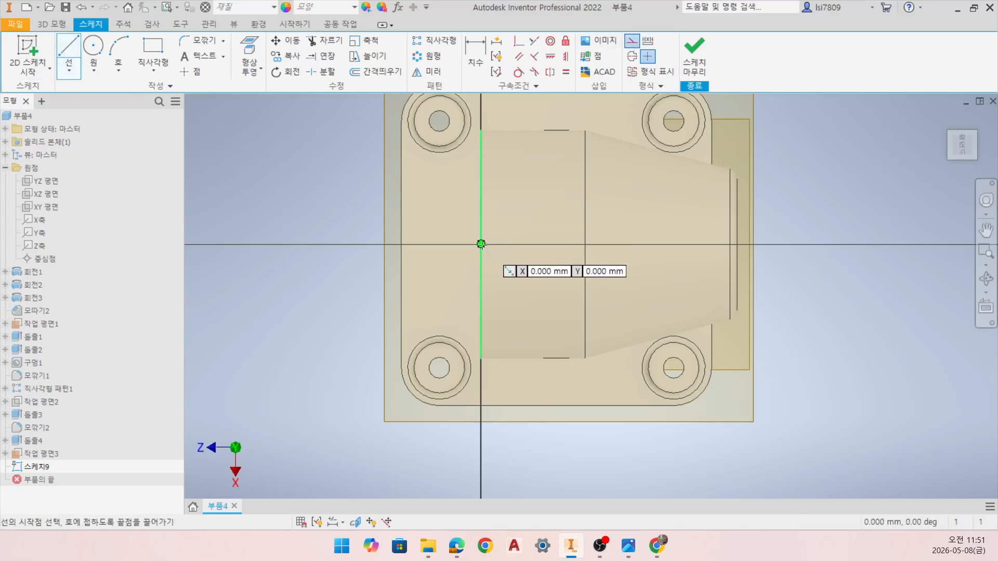
{"action": "left_click", "coordinate": [481, 244]}
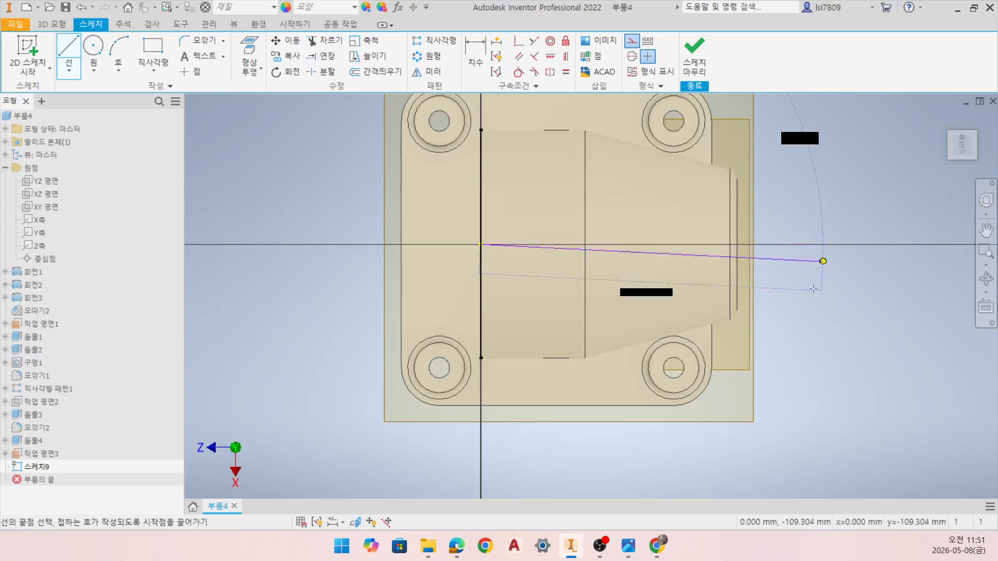
{"action": "left_click", "coordinate": [819, 244]}
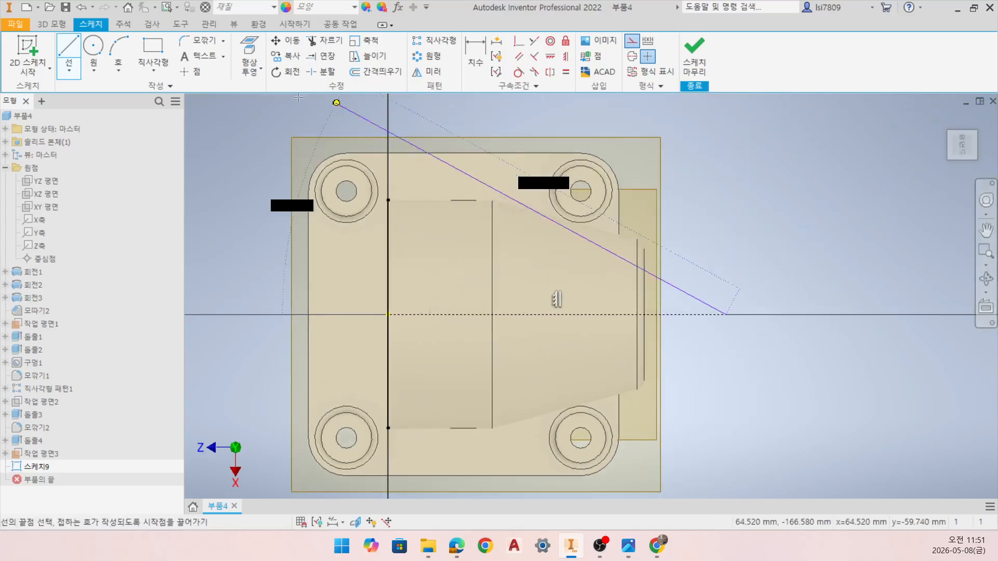
- Draw a 14 mm diameter circle with normal geometry, centred on the construction line just past the start of the taper
{"action": "left_click", "coordinate": [94, 46]}
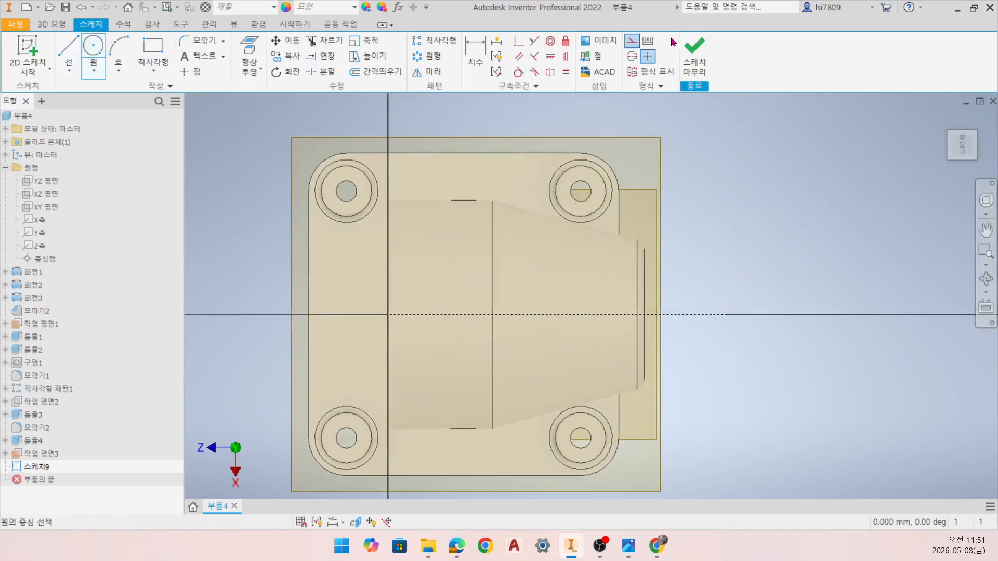
{"action": "left_click", "coordinate": [514, 314]}
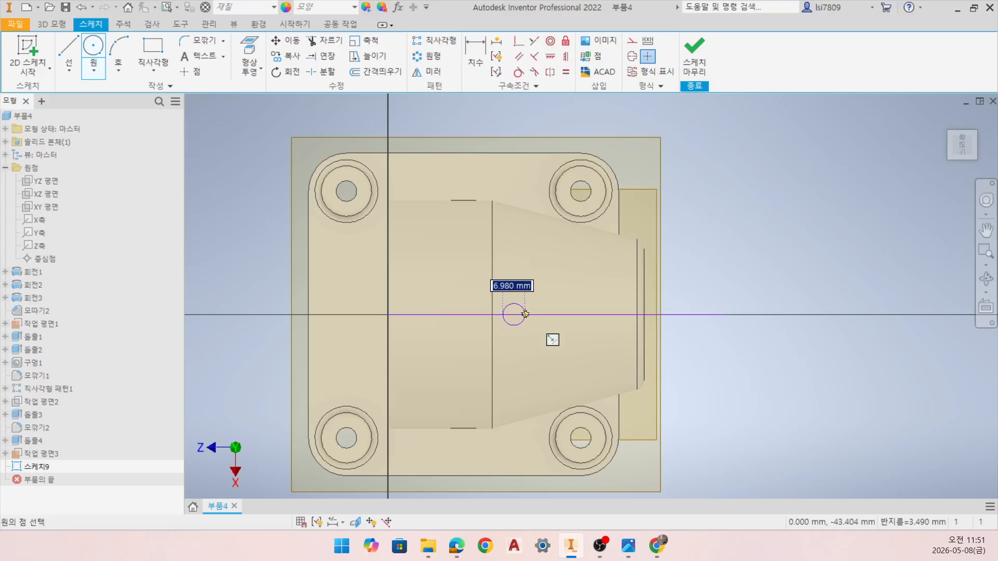
{"action": "type", "text": "14"}
{"action": "key", "text": "Return"}
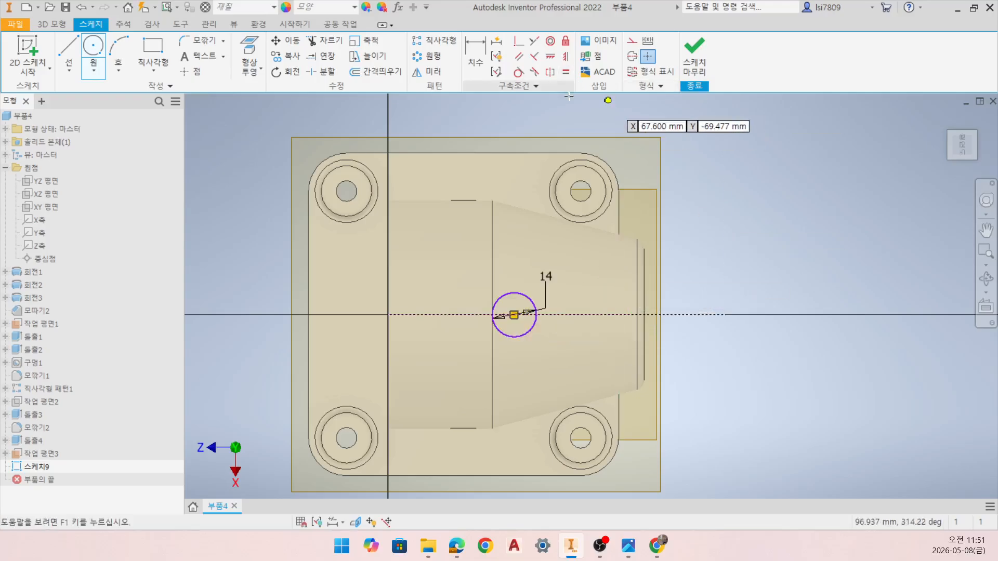
- Dimension the circle's centre 40 mm from the edge of the housing's large open end and finish the sketch
{"action": "key", "text": "d"}
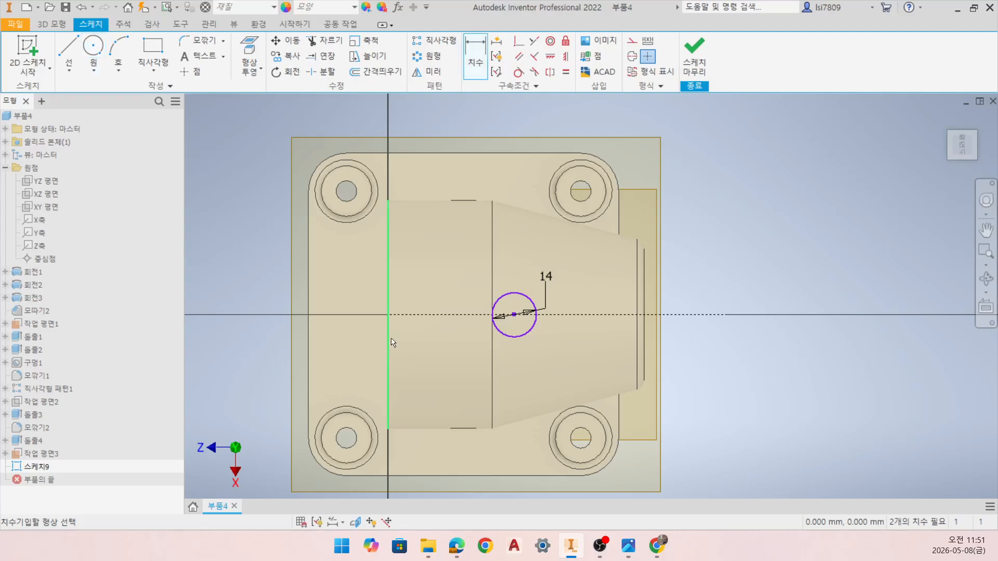
{"action": "left_click", "coordinate": [390, 339]}
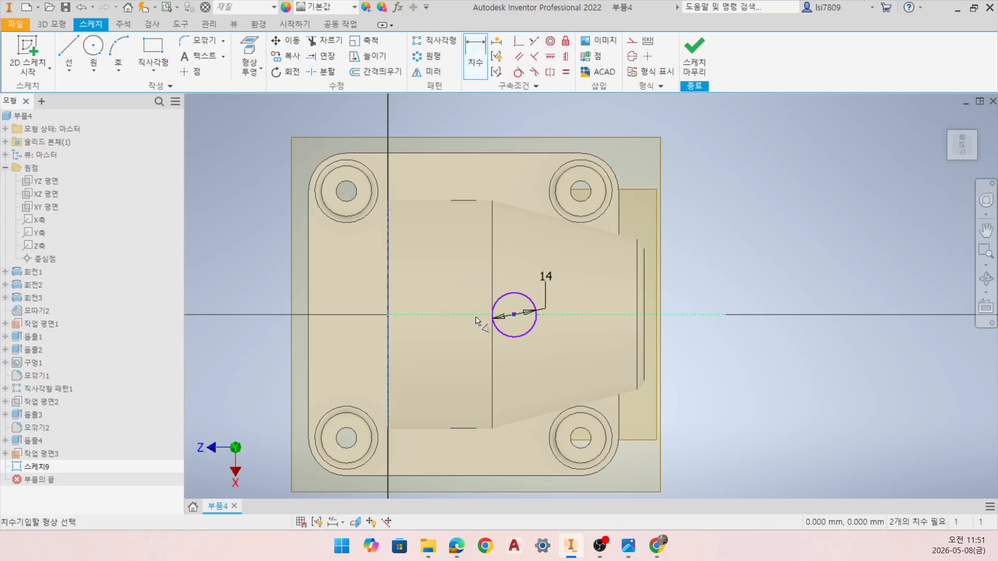
{"action": "left_click", "coordinate": [514, 314]}
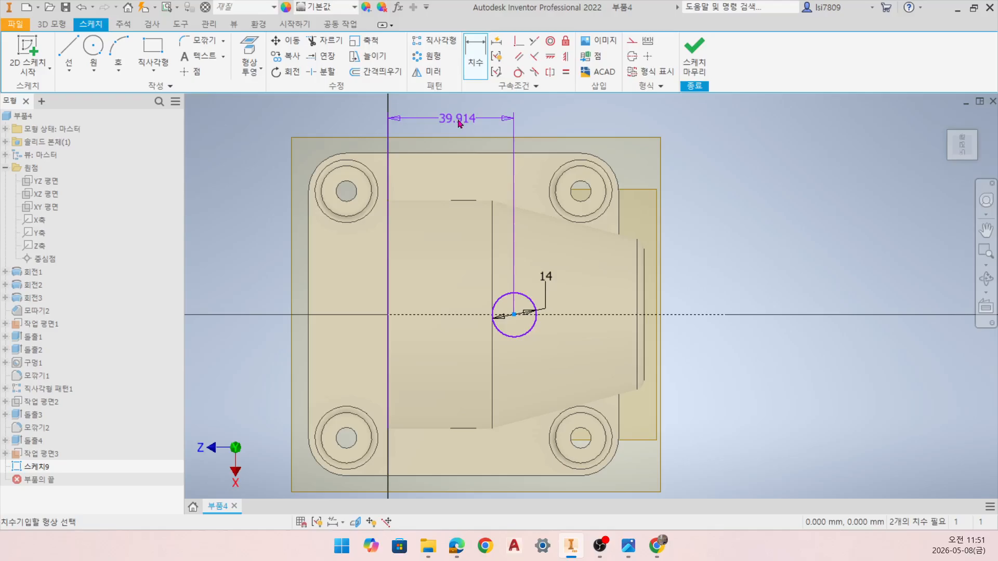
{"action": "left_click", "coordinate": [460, 123]}
{"action": "type", "text": "40"}
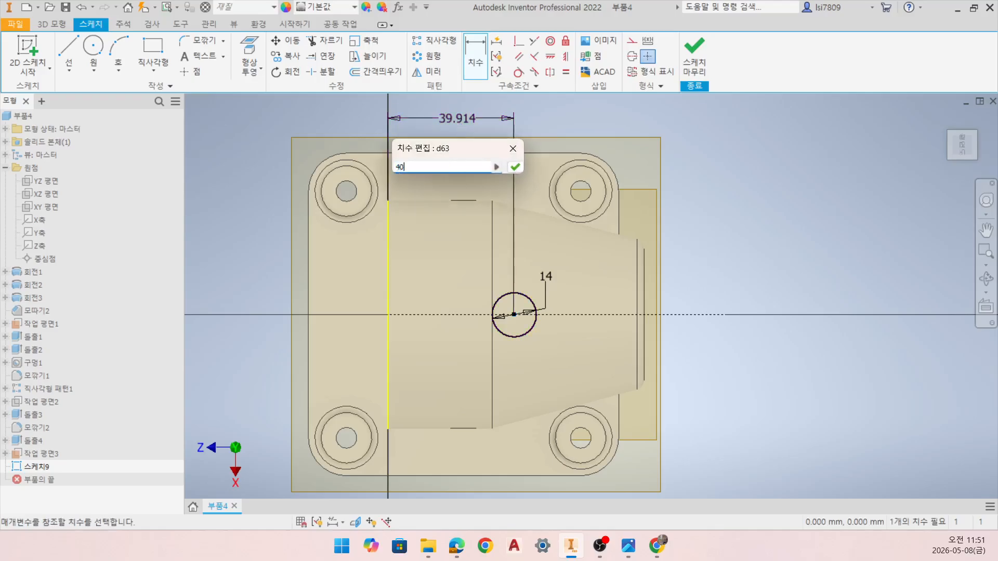
{"action": "key", "text": "Return"}
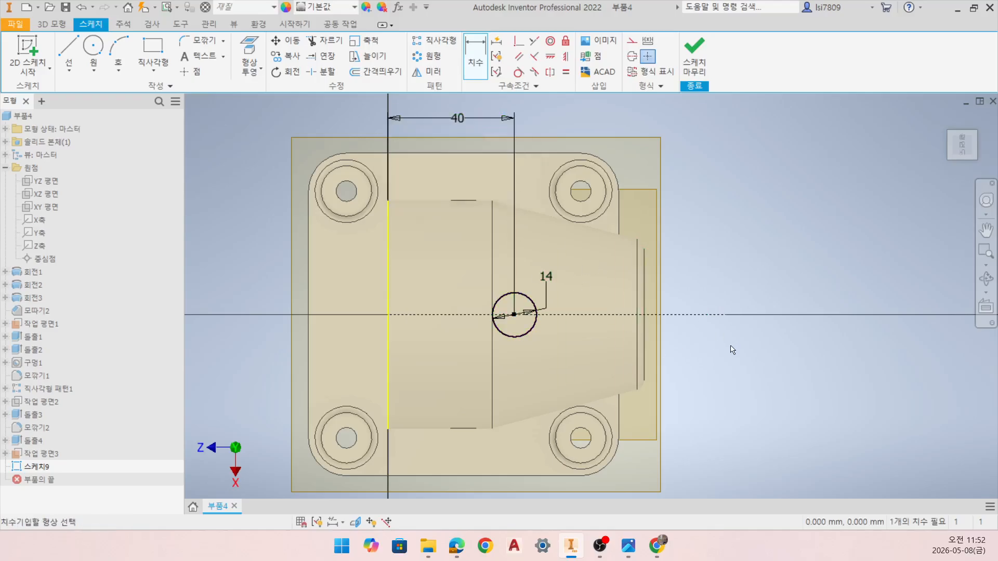
{"action": "left_click", "coordinate": [699, 65]}
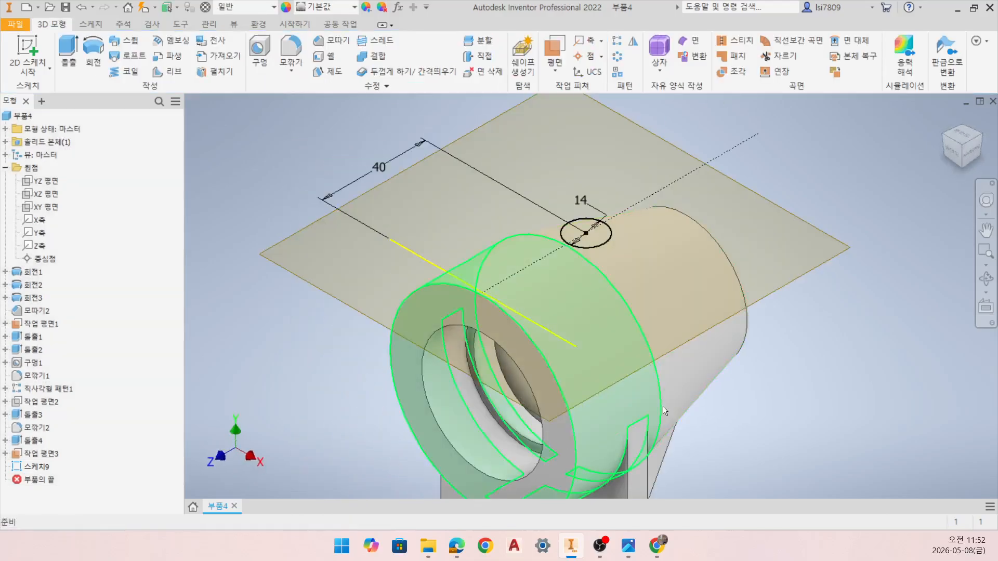
- Extrude the 14 mm circle downward to the next face of the housing, joined to the body
{"action": "middle_click_drag", "start_coordinate": [665, 404], "coordinate": [582, 343]}
{"action": "left_click", "coordinate": [71, 55]}
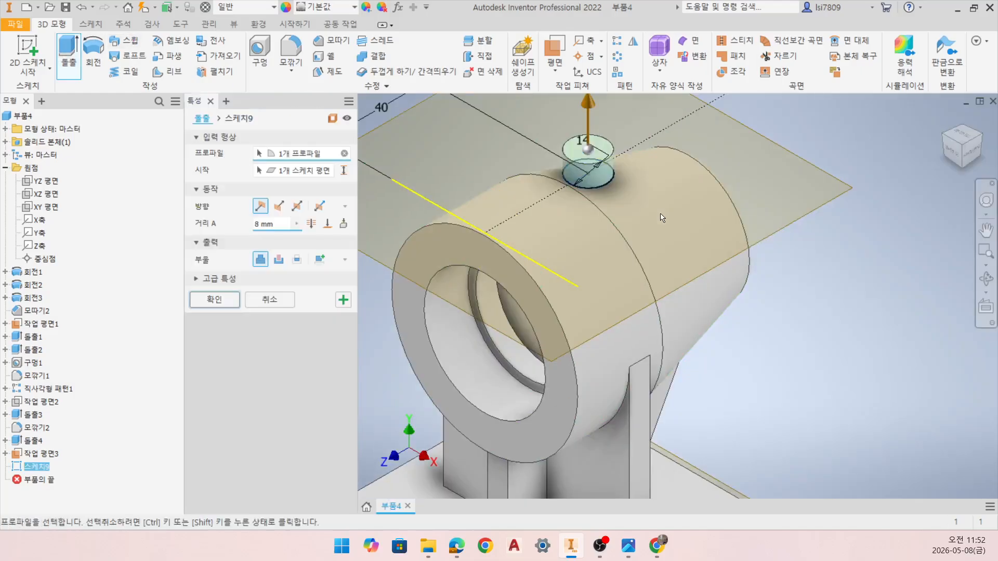
{"action": "left_click", "coordinate": [343, 226]}
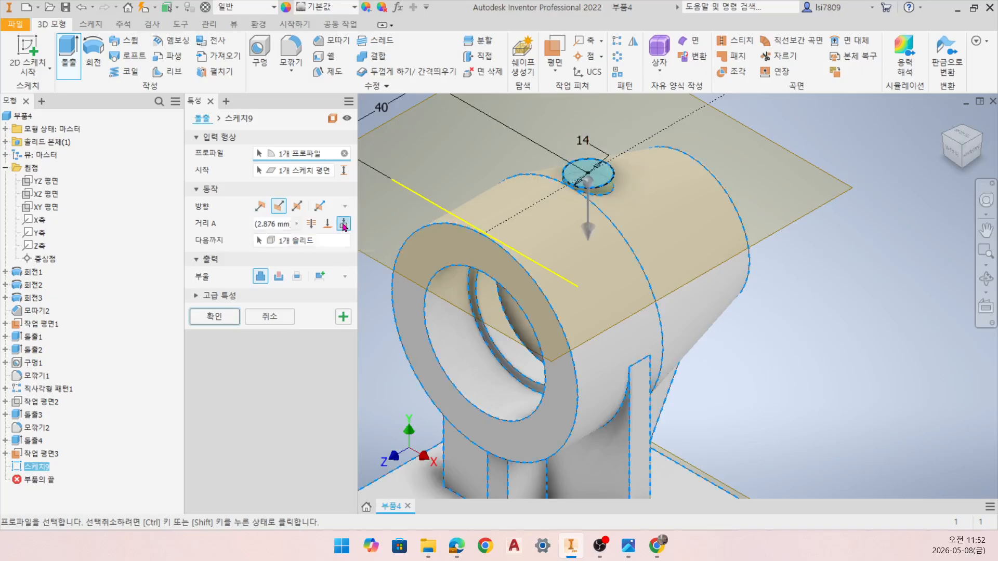
{"action": "scroll", "coordinate": [651, 233], "scroll_direction": "down", "scroll_amount": 4}
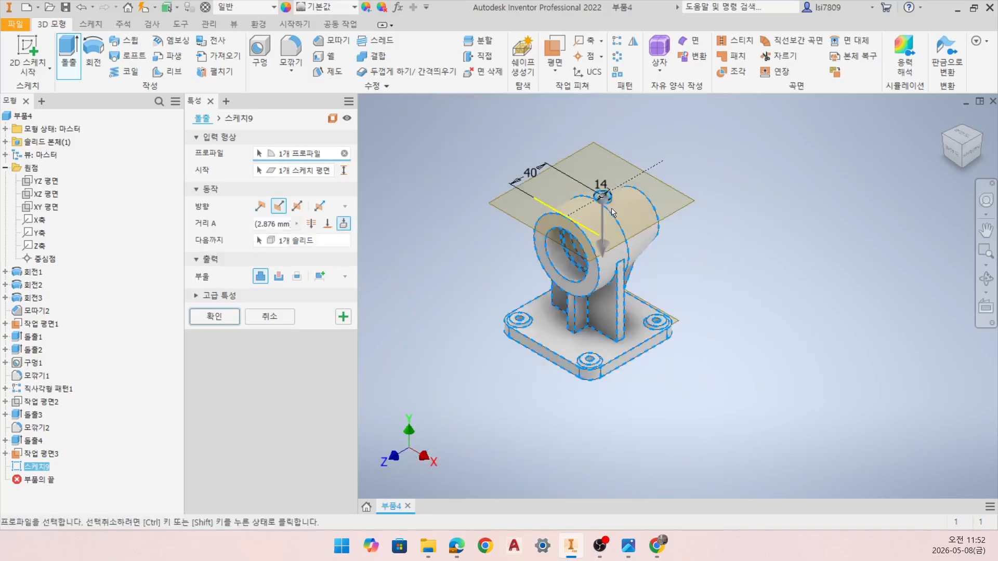
{"action": "scroll", "coordinate": [655, 232], "scroll_direction": "up", "scroll_amount": 6}
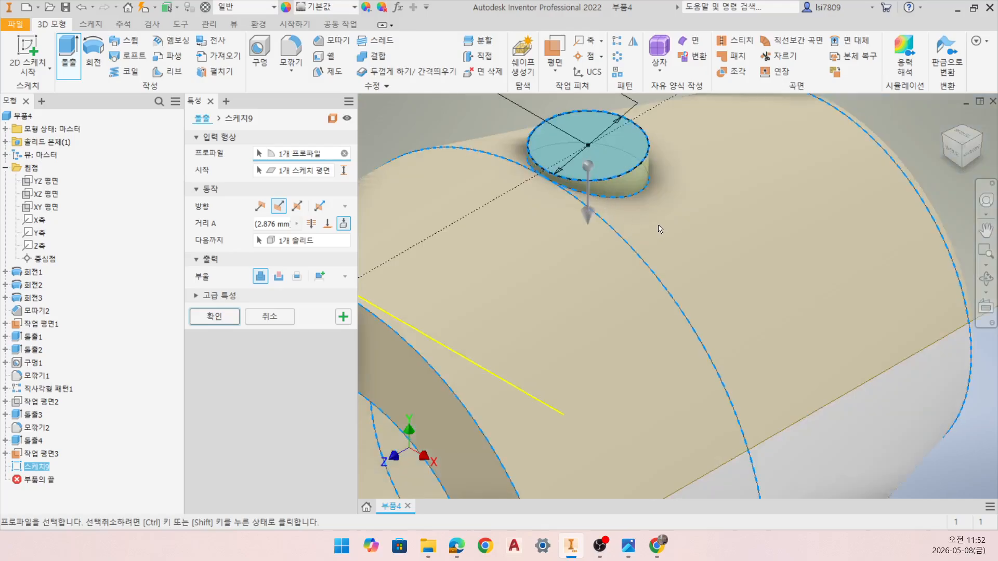
{"action": "scroll", "coordinate": [628, 210], "scroll_direction": "up", "scroll_amount": 3}
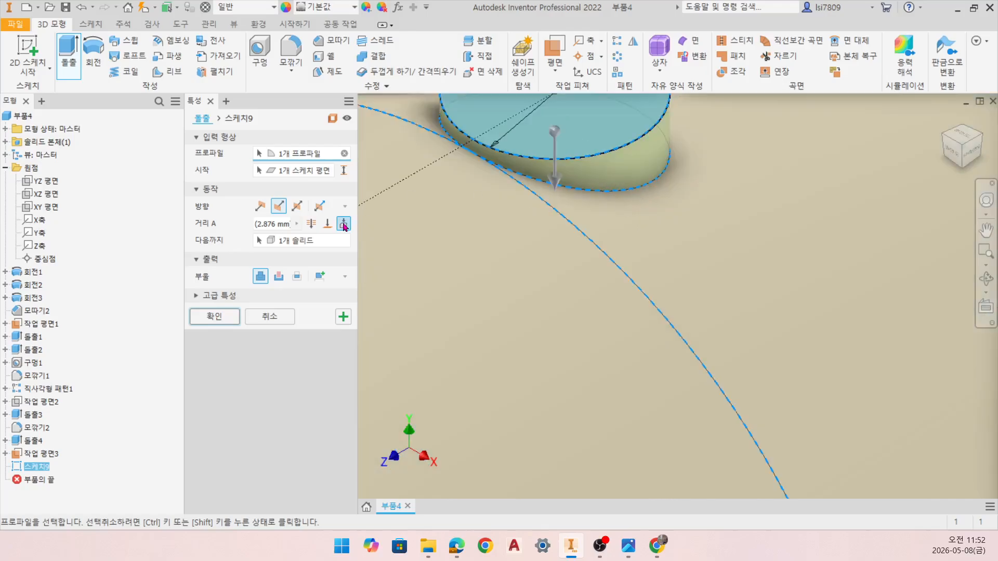
{"action": "left_click", "coordinate": [214, 316]}
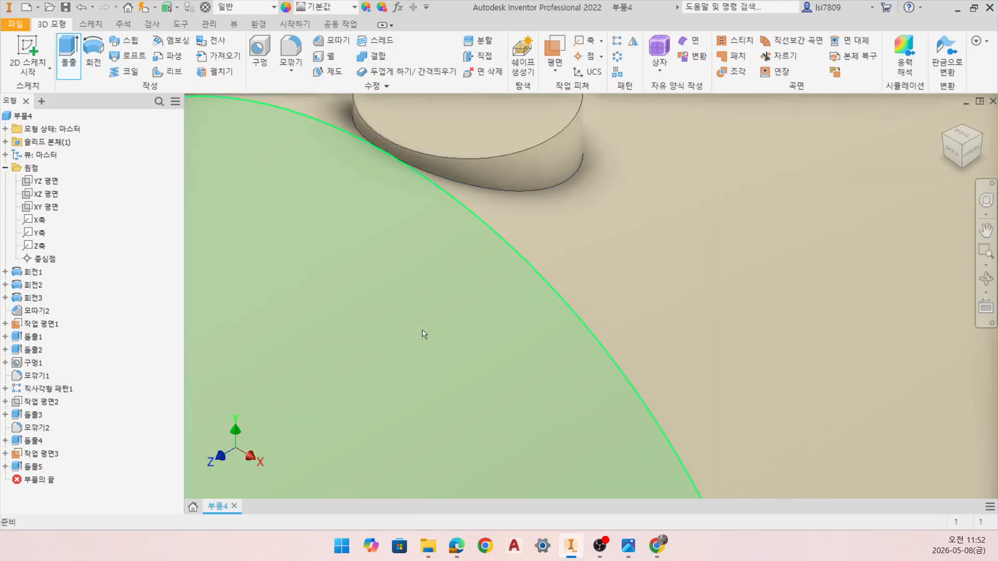
- Hide the offset work plane above the housing so the new round boss is unobstructed
{"action": "scroll", "coordinate": [522, 305], "scroll_direction": "down", "scroll_amount": 4}
{"action": "right_click", "coordinate": [735, 197]}
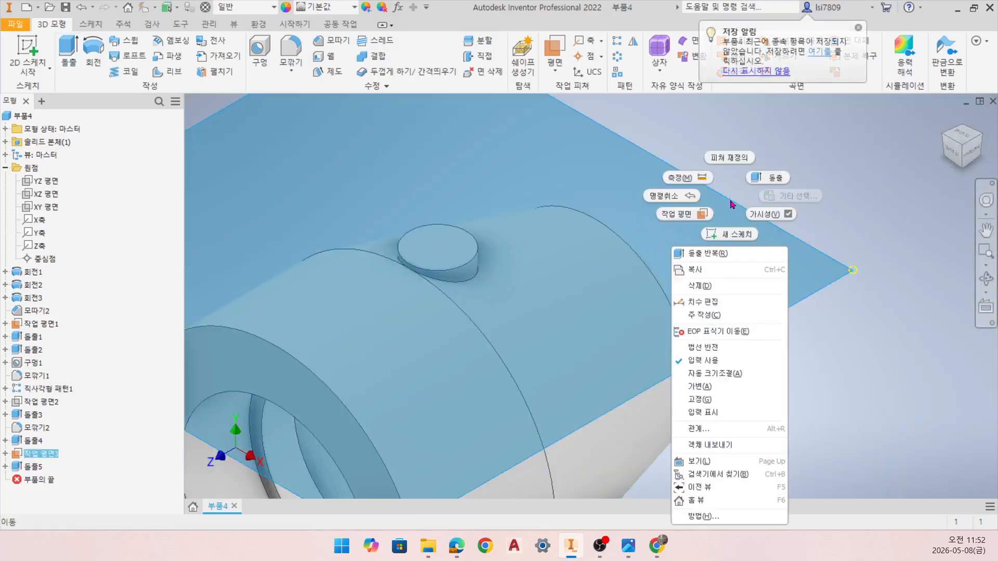
{"action": "left_click", "coordinate": [785, 215]}
{"action": "middle_click_drag", "start_coordinate": [198, 221], "coordinate": [323, 221]}
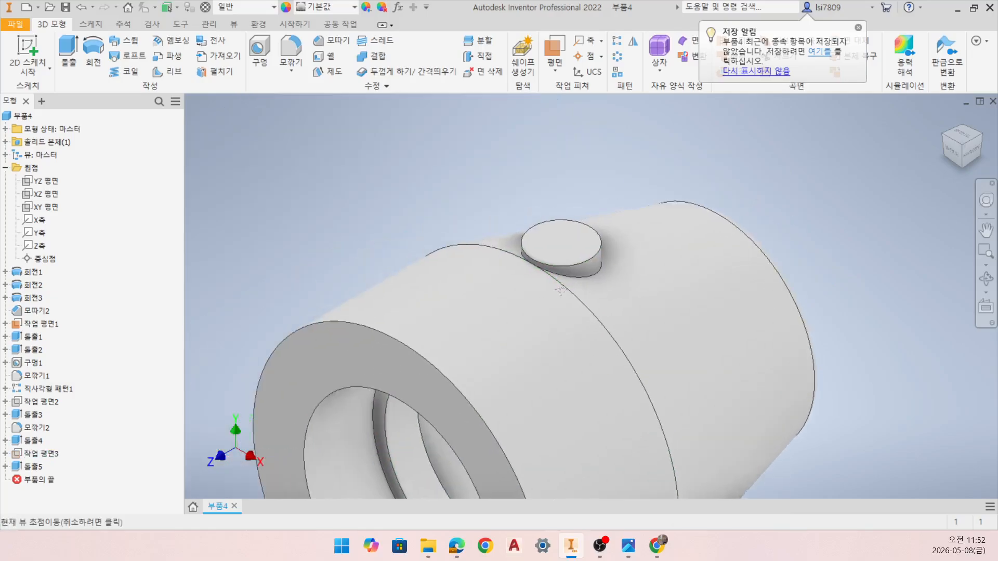
- Switch to the assembly drawing image and examine the sectioned grease nipple, its boss and the hole through the housing wall
{"action": "left_click", "coordinate": [628, 545]}
{"action": "scroll", "coordinate": [564, 146], "scroll_direction": "up", "scroll_amount": 1}
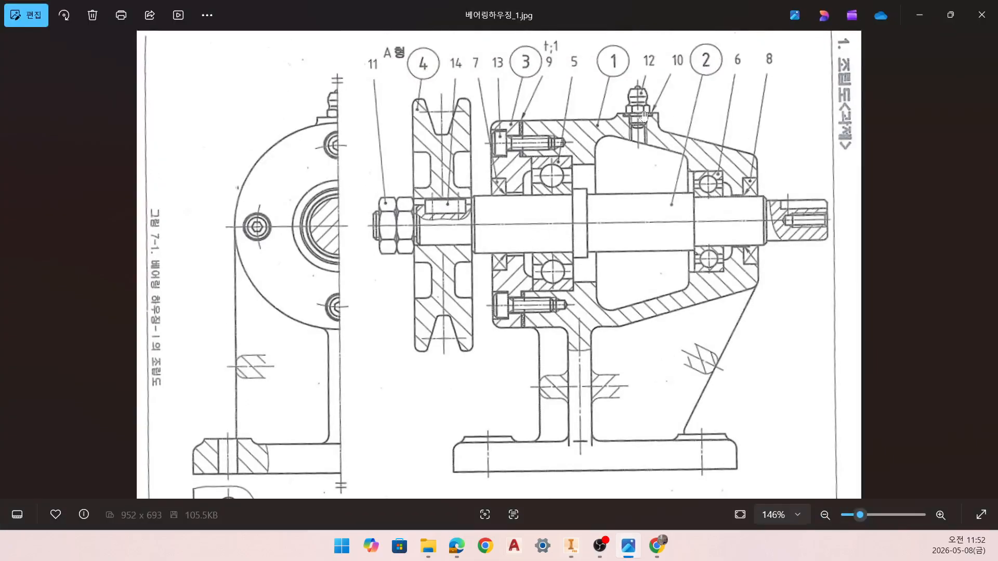
{"action": "scroll", "coordinate": [713, 103], "scroll_direction": "up", "scroll_amount": 5}
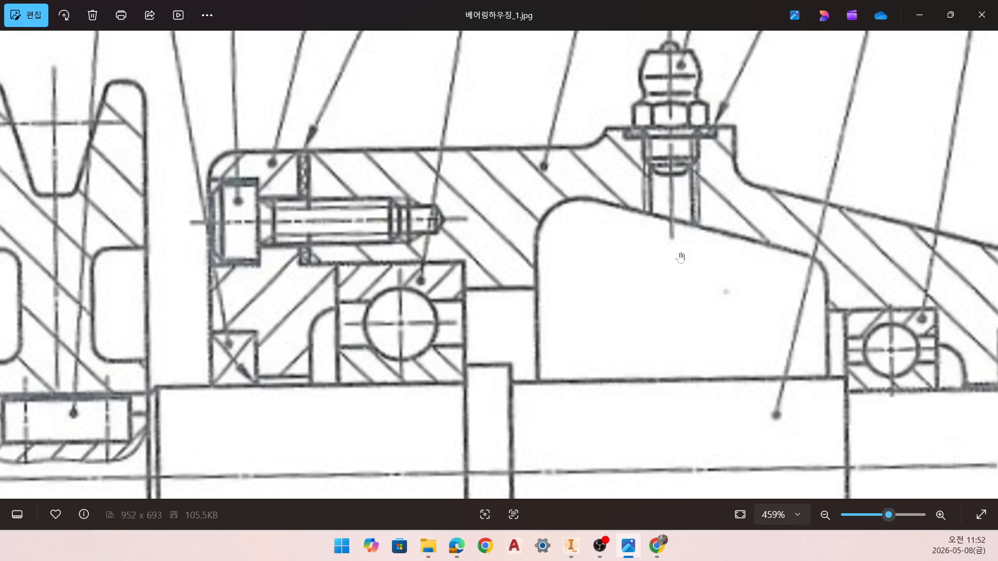
{"action": "double_click", "coordinate": [750, 218]}
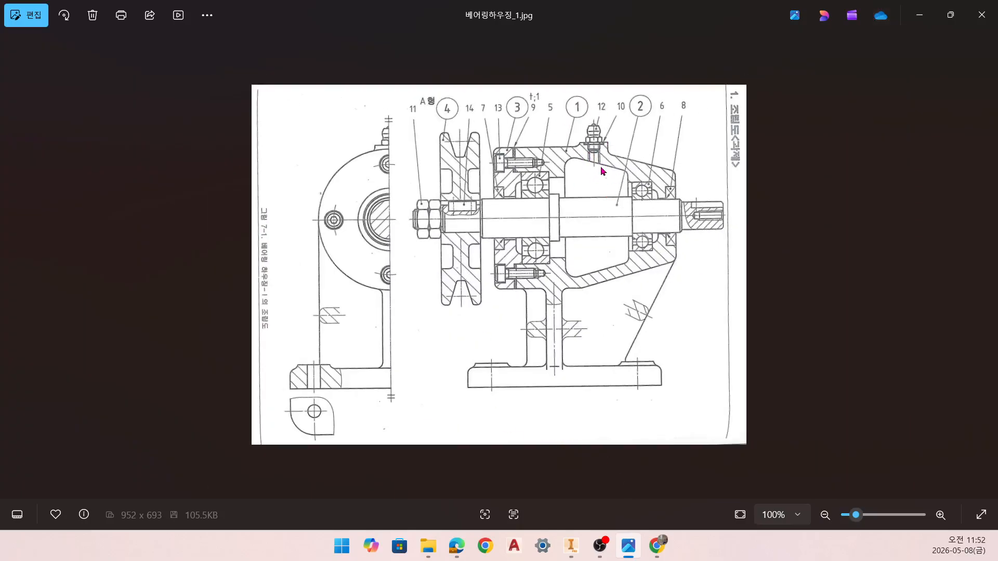
- Switch to the KS standards PDF in Edge, find the grease nipple section, examine its thread sizes, and return to the assembly drawing
{"action": "left_click", "coordinate": [467, 554]}
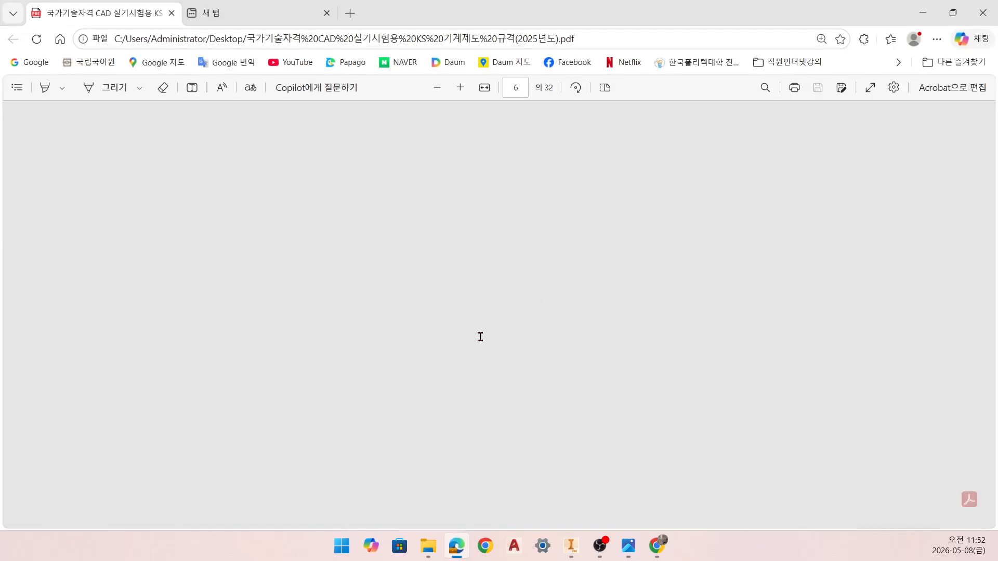
{"action": "left_click", "coordinate": [249, 15]}
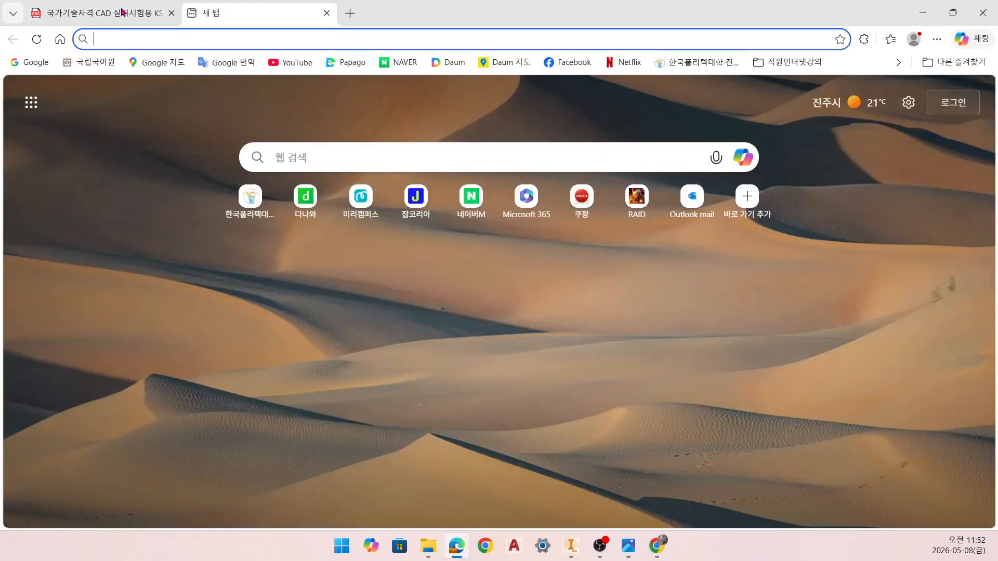
{"action": "left_click", "coordinate": [121, 13]}
{"action": "scroll", "coordinate": [553, 282], "scroll_direction": "up", "scroll_amount": 3}
{"action": "scroll", "coordinate": [554, 304], "scroll_direction": "down", "scroll_amount": 5}
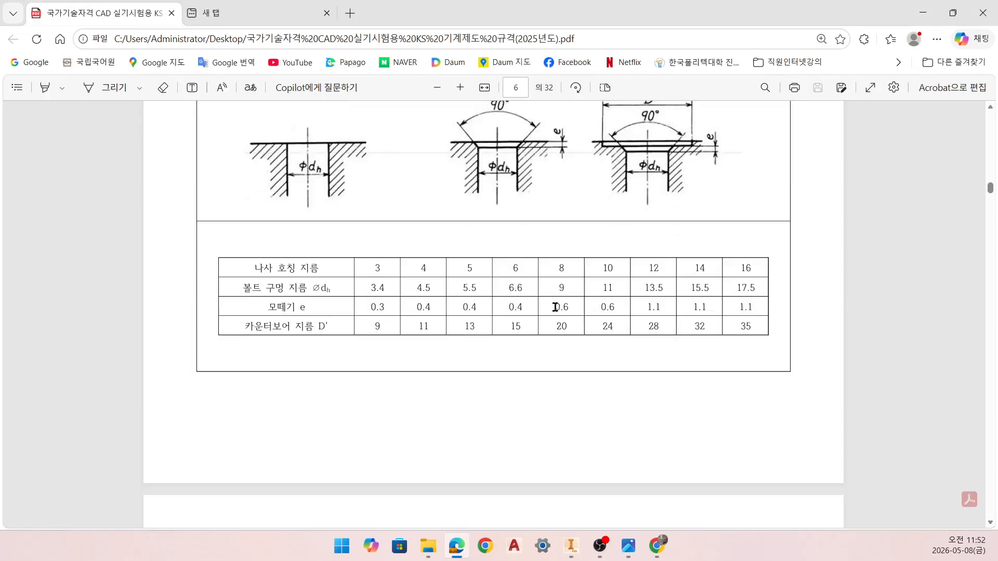
{"action": "scroll", "coordinate": [558, 317], "scroll_direction": "down", "scroll_amount": 3, "text": "ctrl"}
{"action": "scroll", "coordinate": [558, 317], "scroll_direction": "up", "scroll_amount": 2, "text": "ctrl"}
{"action": "scroll", "coordinate": [530, 357], "scroll_direction": "up", "scroll_amount": 5}
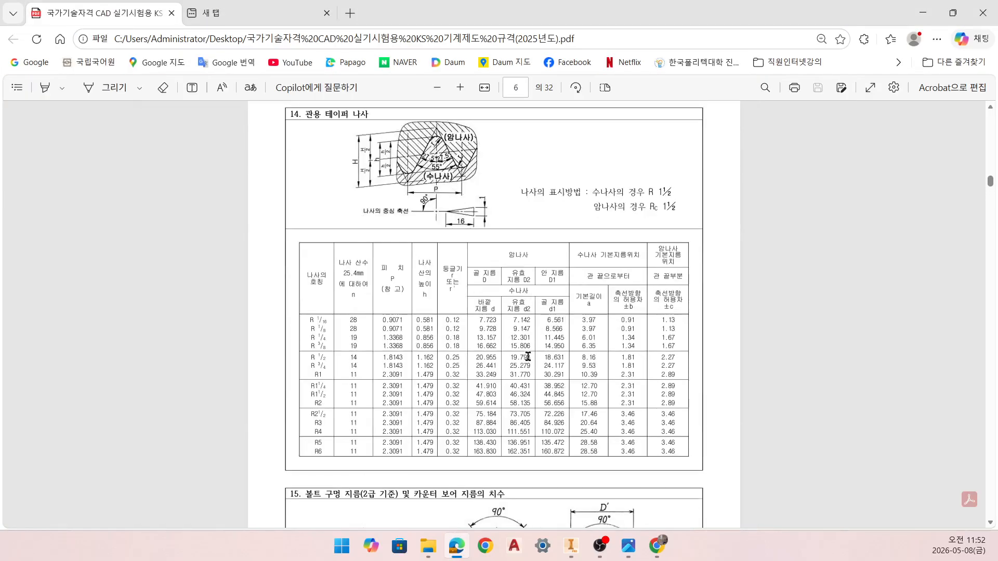
{"action": "scroll", "coordinate": [528, 359], "scroll_direction": "down", "scroll_amount": 20}
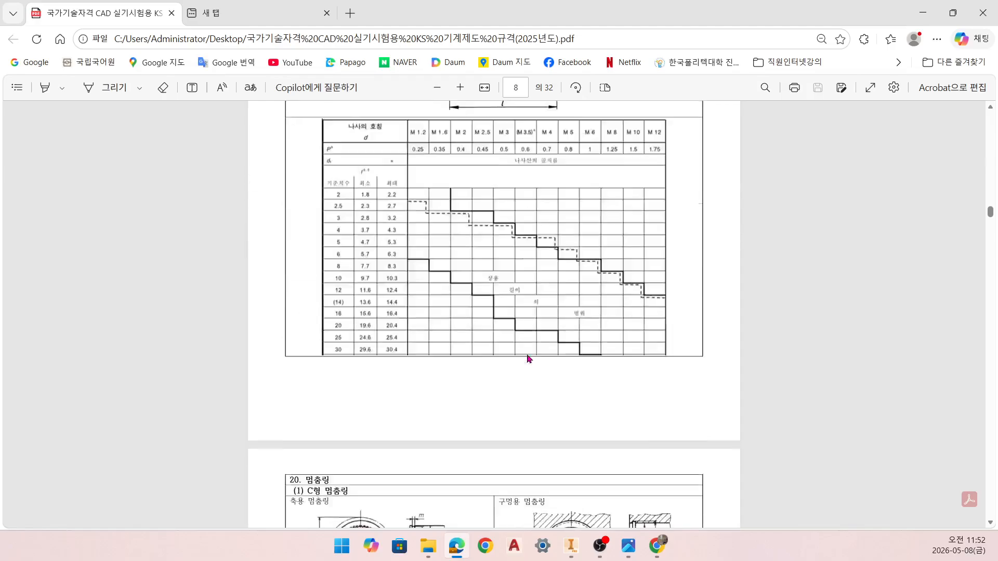
{"action": "scroll", "coordinate": [529, 359], "scroll_direction": "down", "scroll_amount": 20}
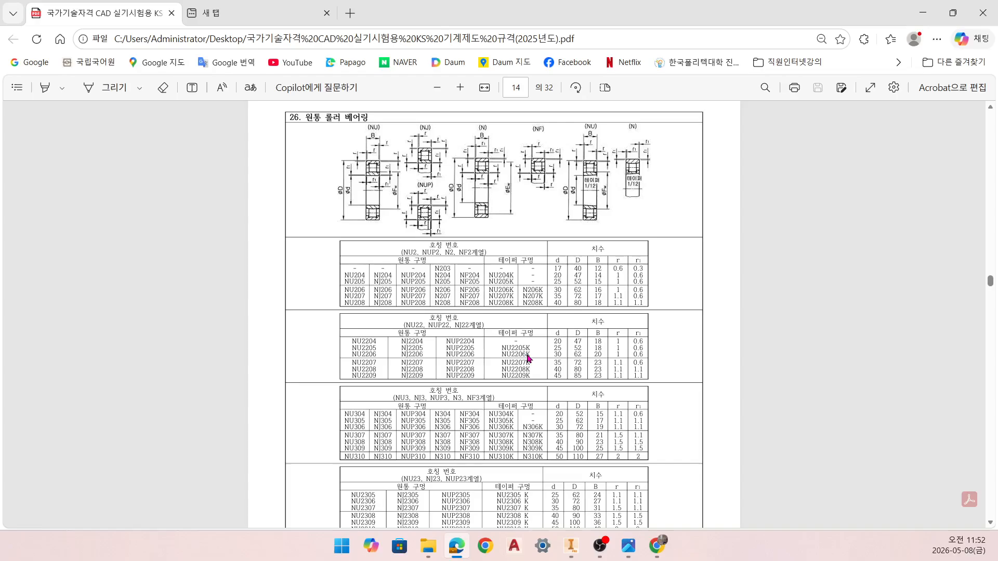
{"action": "scroll", "coordinate": [528, 359], "scroll_direction": "down", "scroll_amount": 15}
{"action": "scroll", "coordinate": [529, 359], "scroll_direction": "down", "scroll_amount": 18}
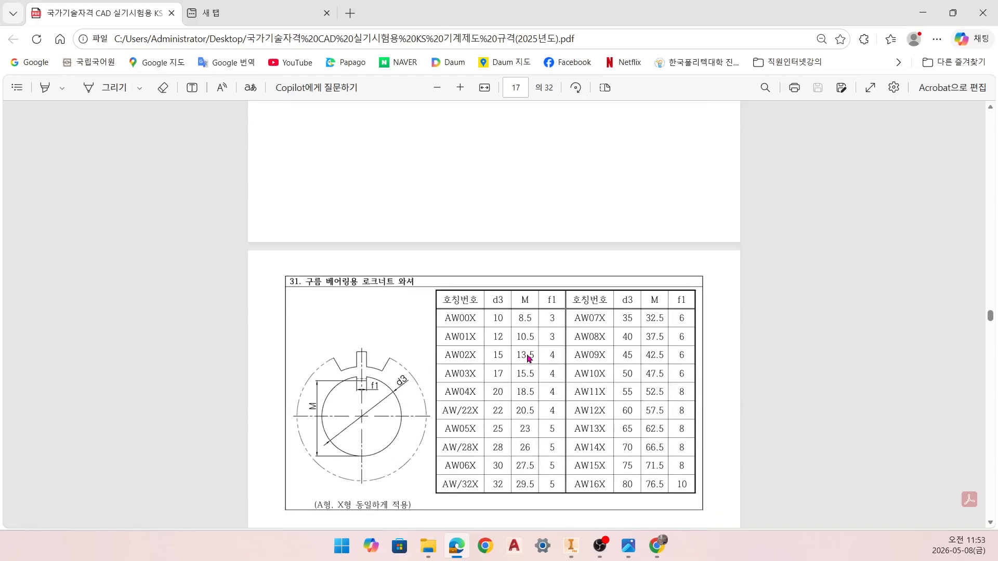
{"action": "scroll", "coordinate": [529, 359], "scroll_direction": "down", "scroll_amount": 5}
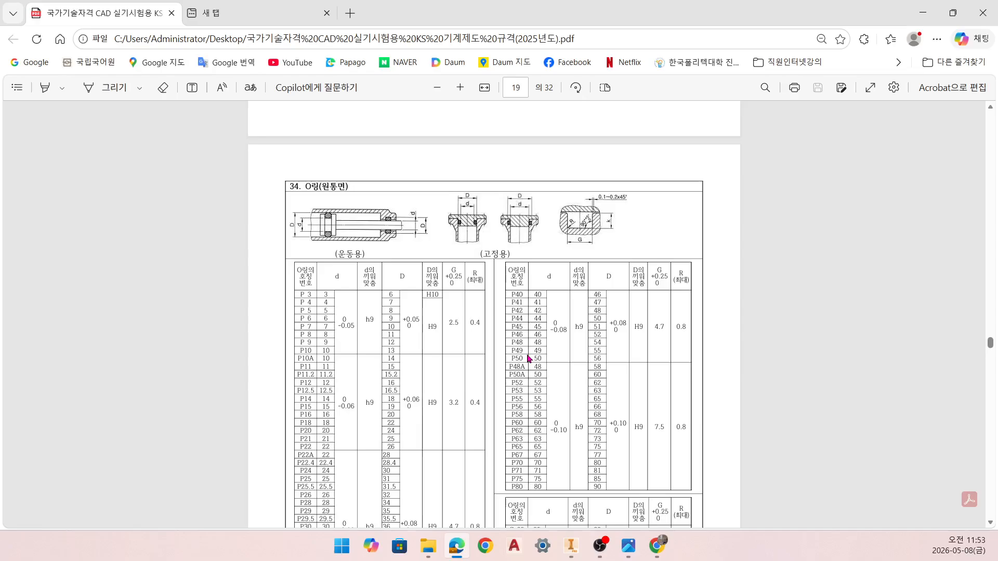
{"action": "scroll", "coordinate": [529, 358], "scroll_direction": "down", "scroll_amount": 18}
{"action": "scroll", "coordinate": [529, 359], "scroll_direction": "down", "scroll_amount": 18}
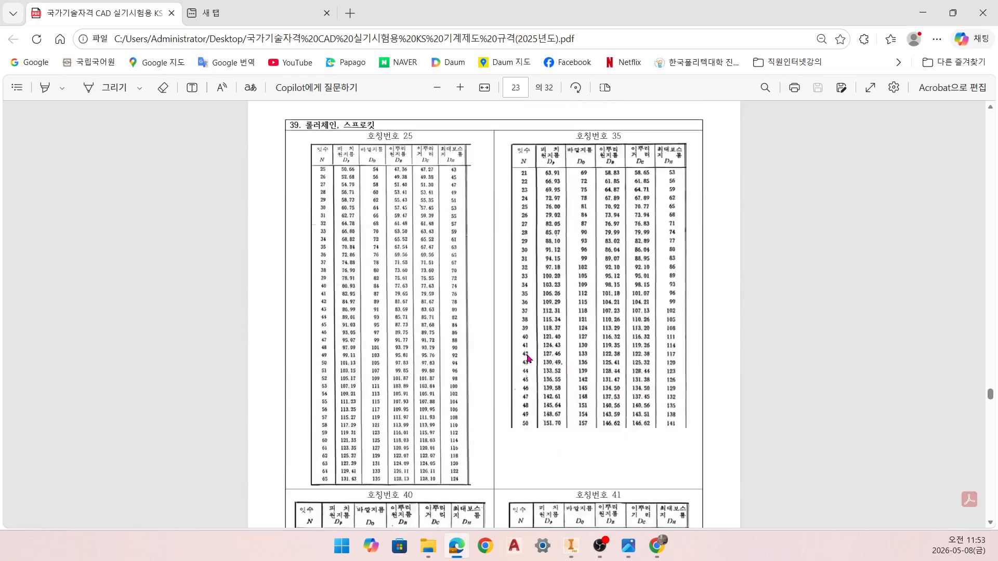
{"action": "scroll", "coordinate": [529, 359], "scroll_direction": "down", "scroll_amount": 10}
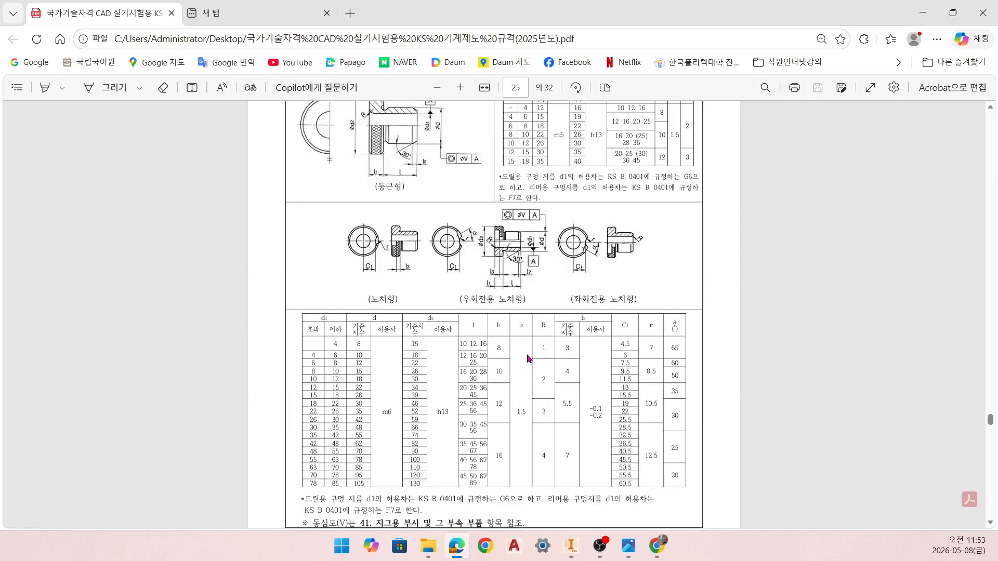
{"action": "scroll", "coordinate": [528, 359], "scroll_direction": "up", "scroll_amount": 10}
{"action": "scroll", "coordinate": [528, 359], "scroll_direction": "up", "scroll_amount": 7}
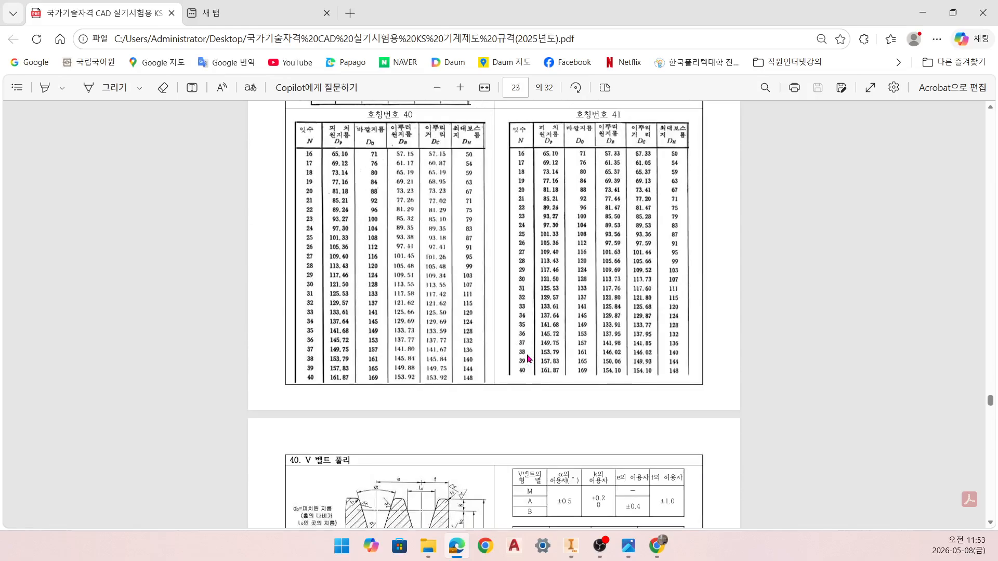
{"action": "scroll", "coordinate": [528, 358], "scroll_direction": "down", "scroll_amount": 20}
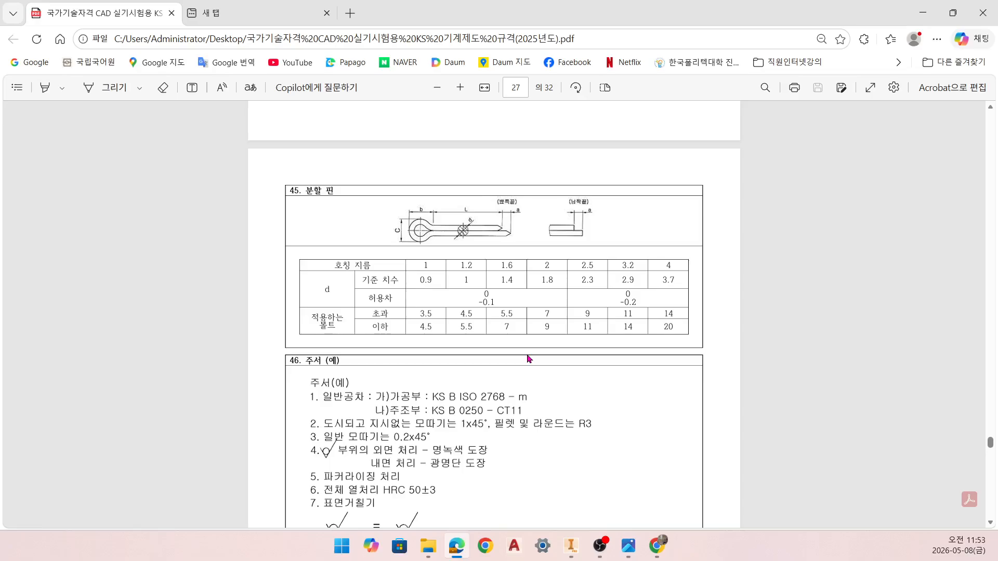
{"action": "scroll", "coordinate": [529, 358], "scroll_direction": "down", "scroll_amount": 5}
{"action": "scroll", "coordinate": [529, 358], "scroll_direction": "up", "scroll_amount": 20}
{"action": "scroll", "coordinate": [528, 359], "scroll_direction": "up", "scroll_amount": 8}
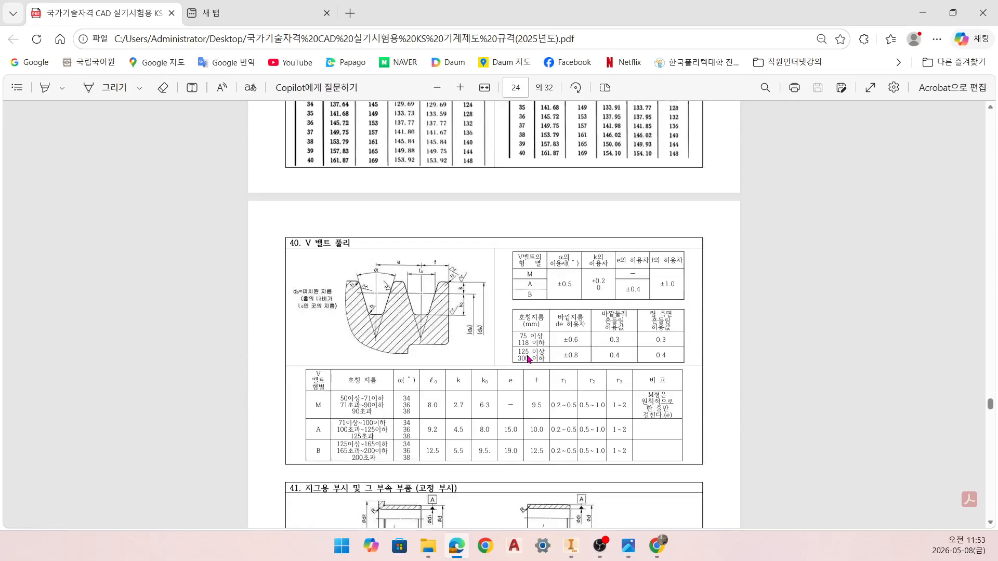
{"action": "scroll", "coordinate": [528, 358], "scroll_direction": "up", "scroll_amount": 20}
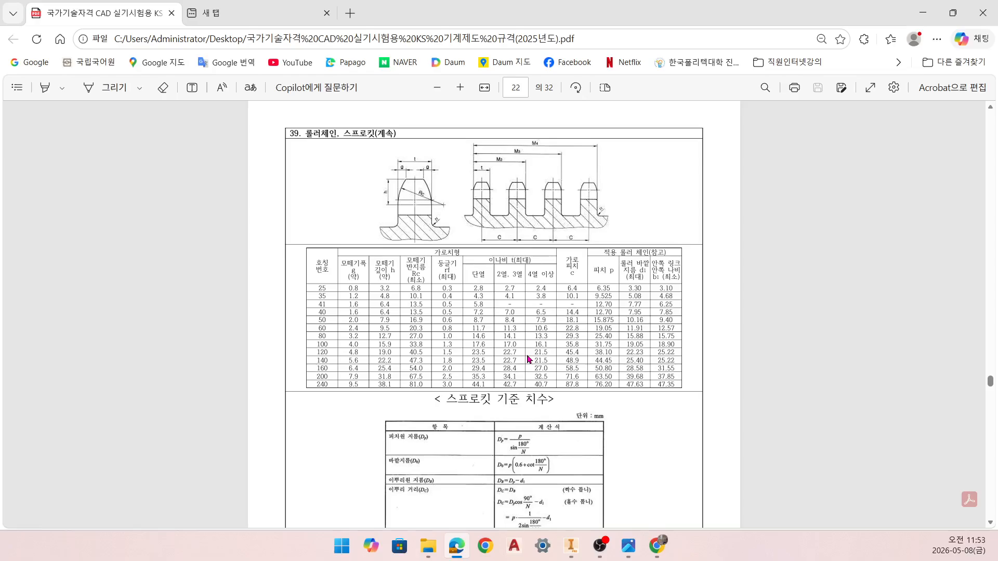
{"action": "scroll", "coordinate": [529, 359], "scroll_direction": "up", "scroll_amount": 8}
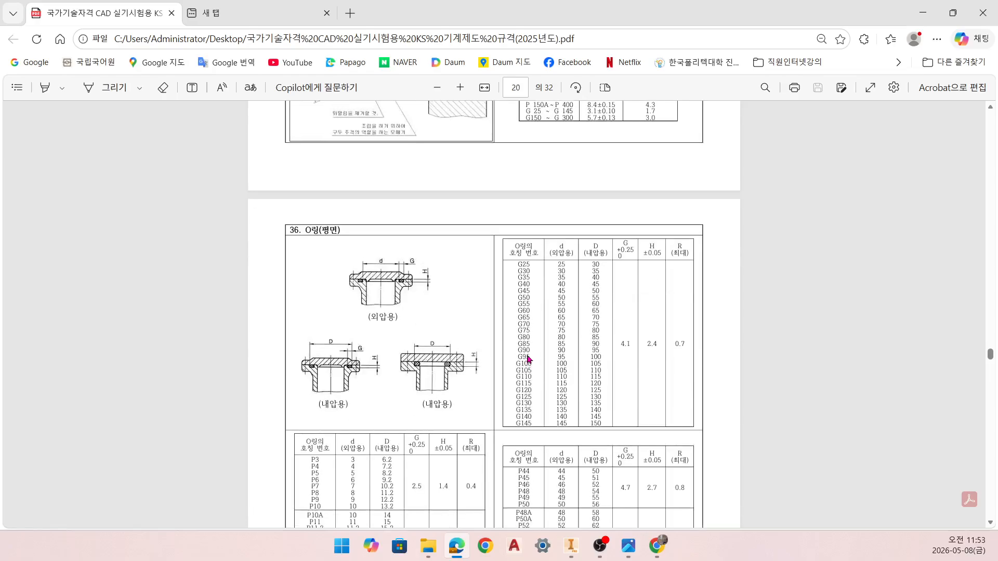
{"action": "scroll", "coordinate": [529, 359], "scroll_direction": "up", "scroll_amount": 15}
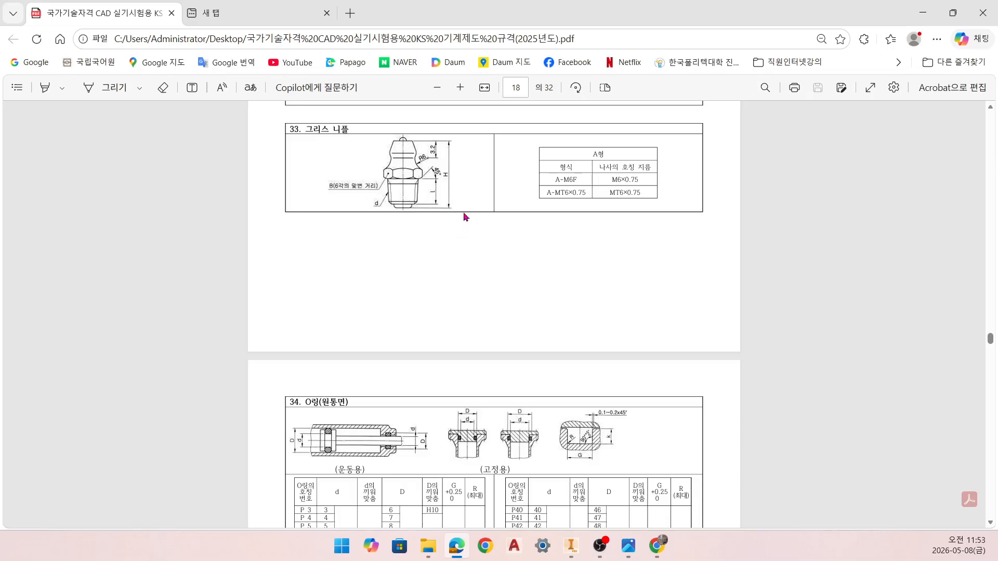
{"action": "scroll", "coordinate": [581, 172], "scroll_direction": "up", "scroll_amount": 2, "text": "ctrl"}
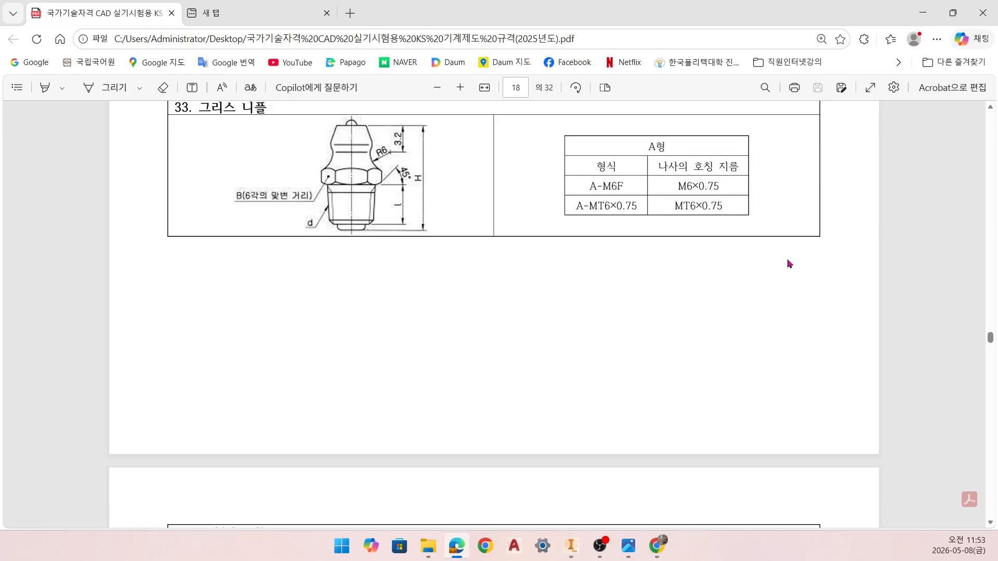
{"action": "left_click", "coordinate": [923, 13]}
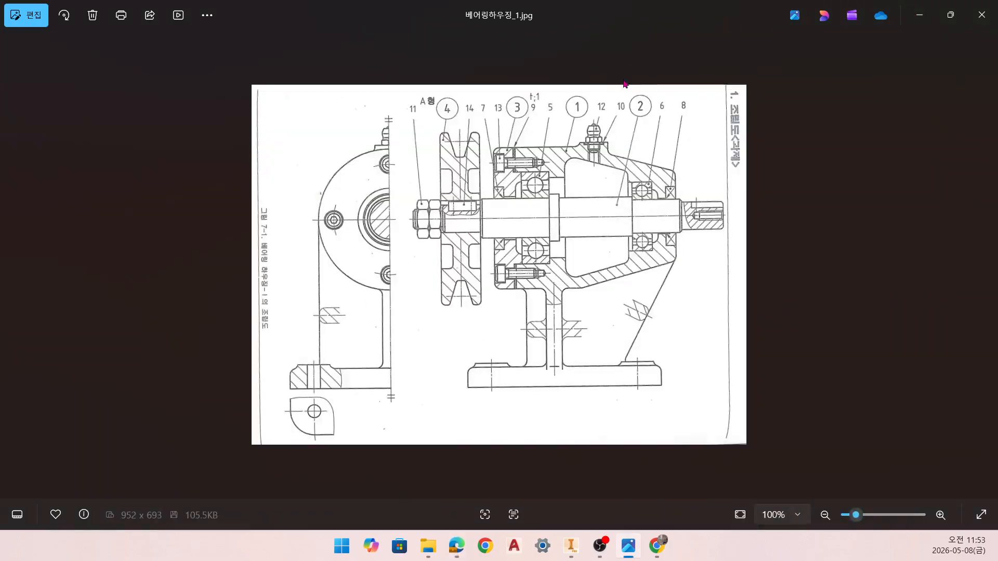
- Examine the grease nipple's seat and hole through the housing wall in the assembly drawing, and return to the Inventor model
{"action": "scroll", "coordinate": [599, 114], "scroll_direction": "up", "scroll_amount": 6}
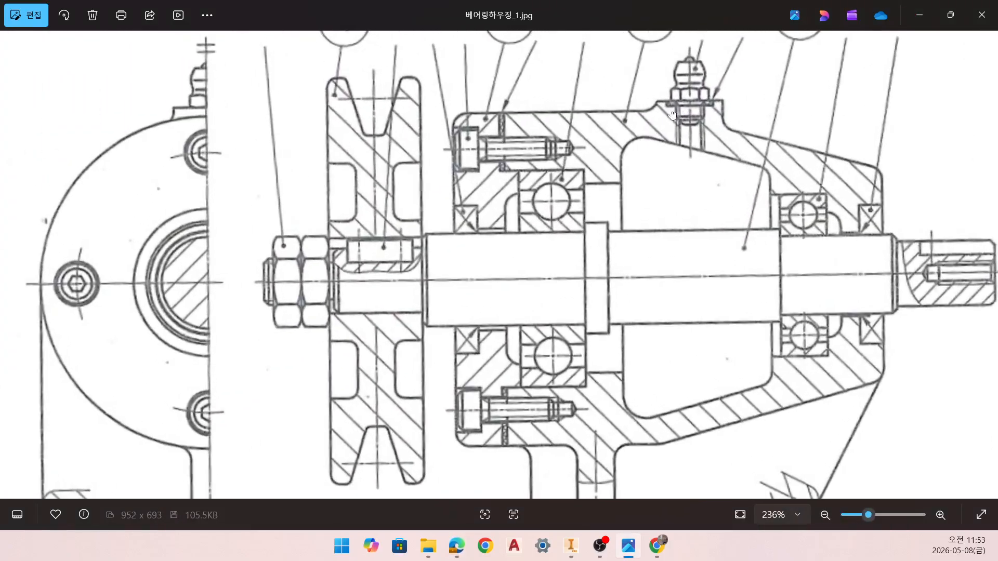
{"action": "left_click_drag", "start_coordinate": [673, 116], "coordinate": [617, 165]}
{"action": "scroll", "coordinate": [618, 165], "scroll_direction": "up", "scroll_amount": 3}
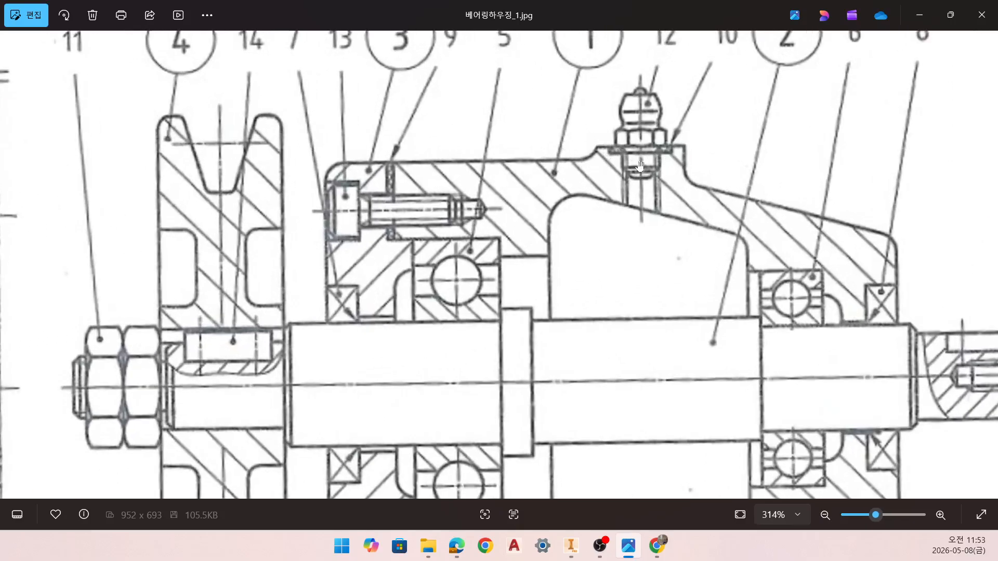
{"action": "left_click", "coordinate": [920, 14]}
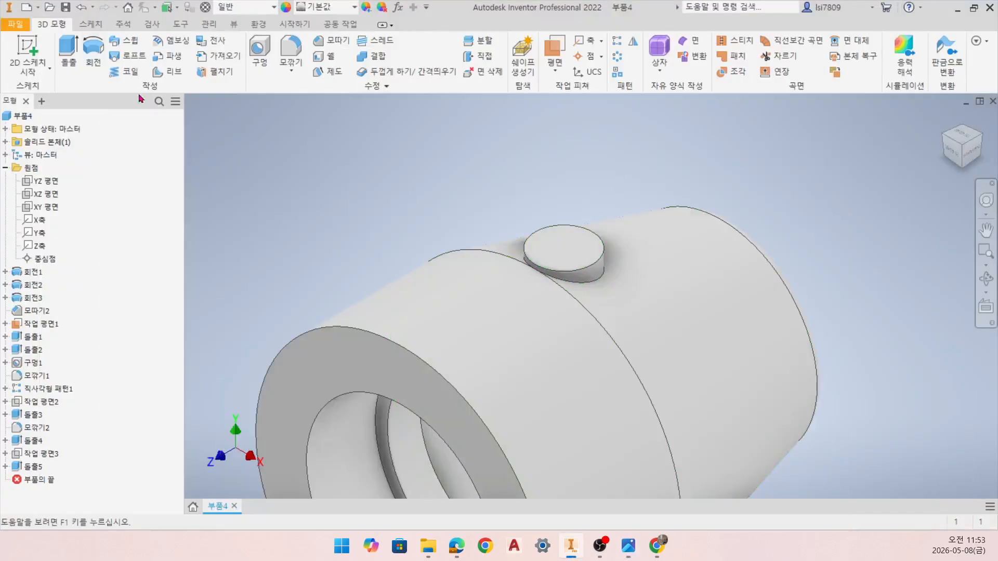
- Start a hole on the top face of the round grease nipple boss, concentric with the boss's circular edge
{"action": "left_click", "coordinate": [260, 73]}
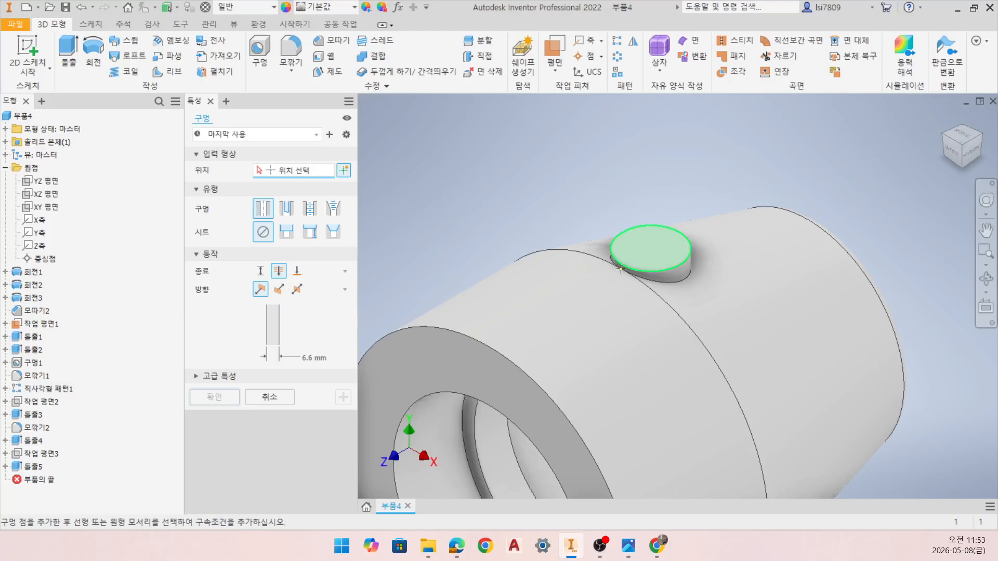
{"action": "scroll", "coordinate": [649, 249], "scroll_direction": "down", "scroll_amount": 3}
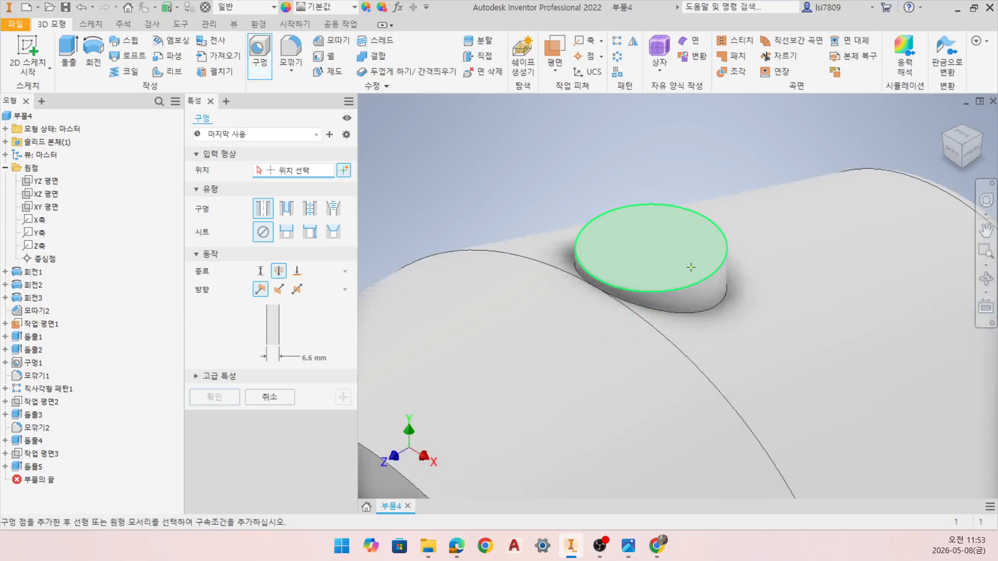
{"action": "left_click", "coordinate": [697, 238]}
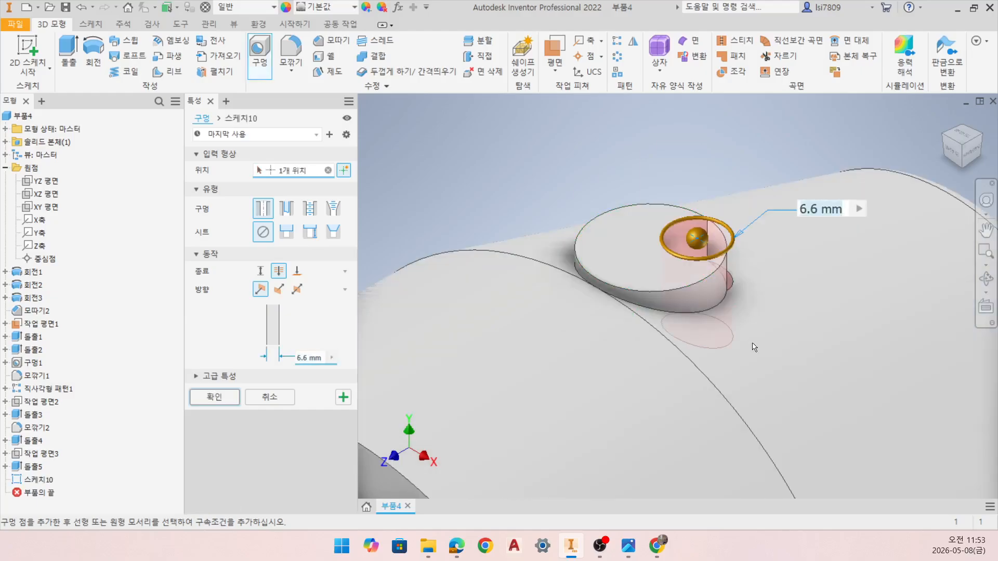
{"action": "left_click", "coordinate": [683, 288]}
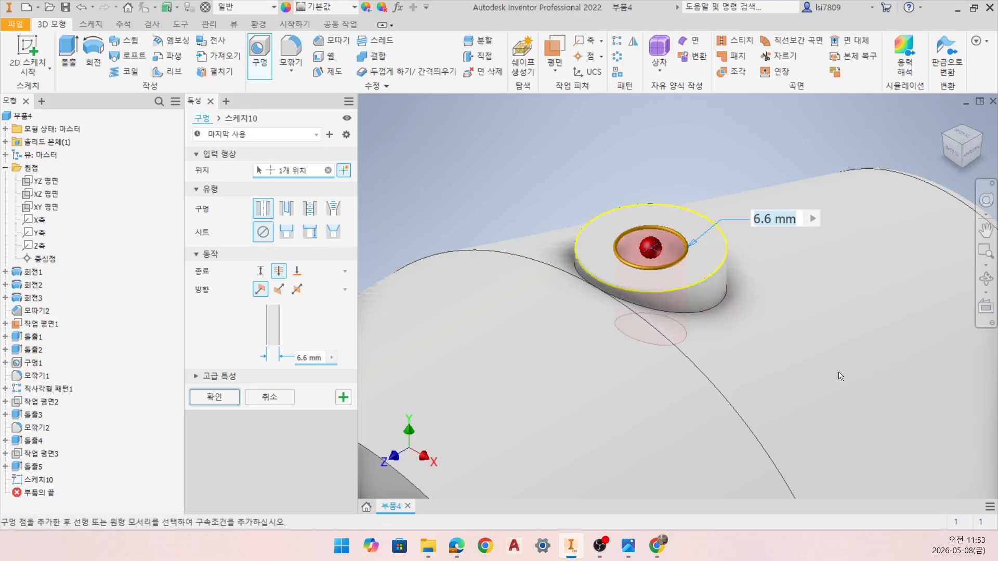
- Make the hole counterbored with distance termination, setting the counterbore diameter to 10 mm and its depth to 1 mm
{"action": "left_click", "coordinate": [286, 233]}
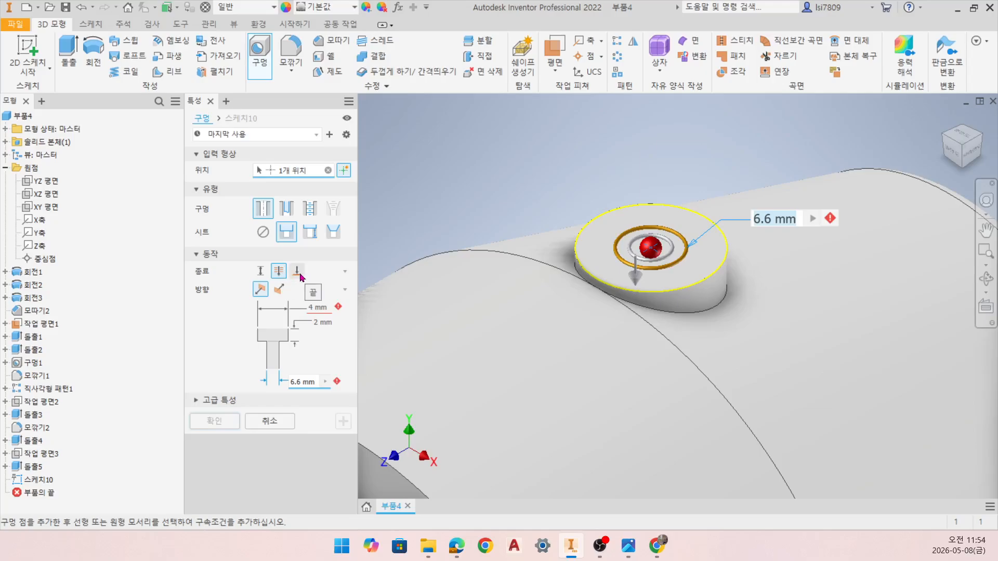
{"action": "left_click", "coordinate": [261, 271]}
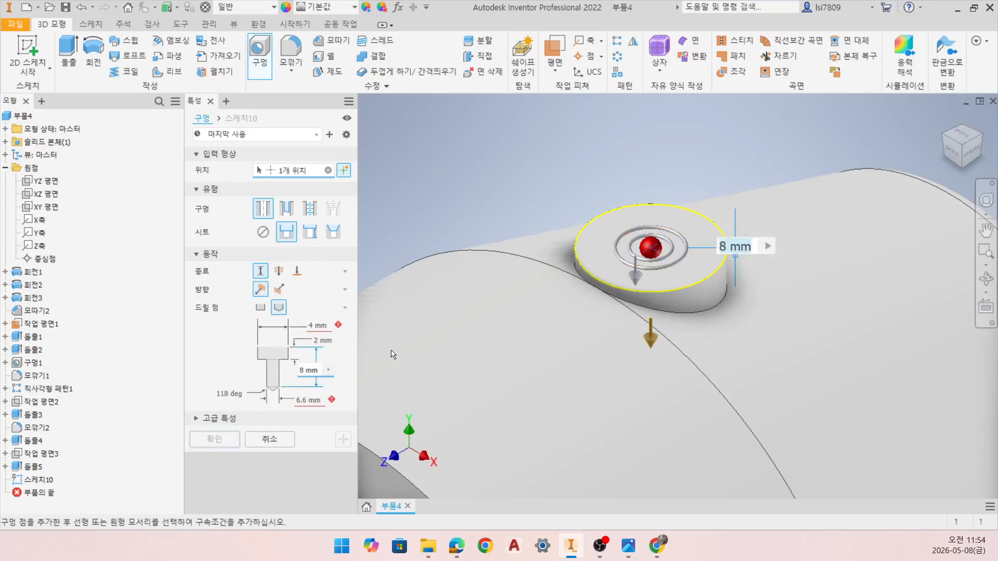
{"action": "left_click", "coordinate": [314, 326]}
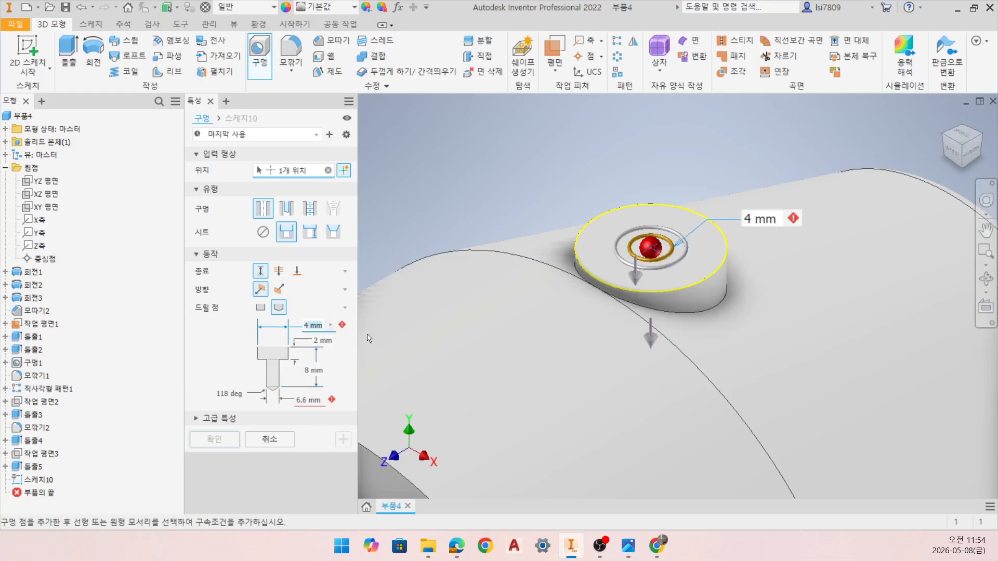
{"action": "type", "text": "10"}
{"action": "key", "text": "Tab"}
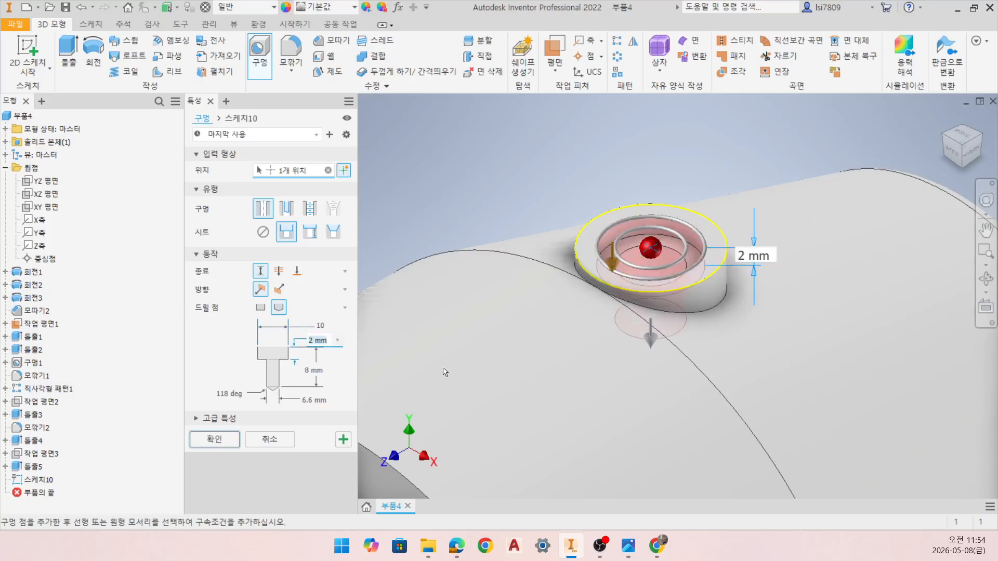
{"action": "type", "text": "1"}
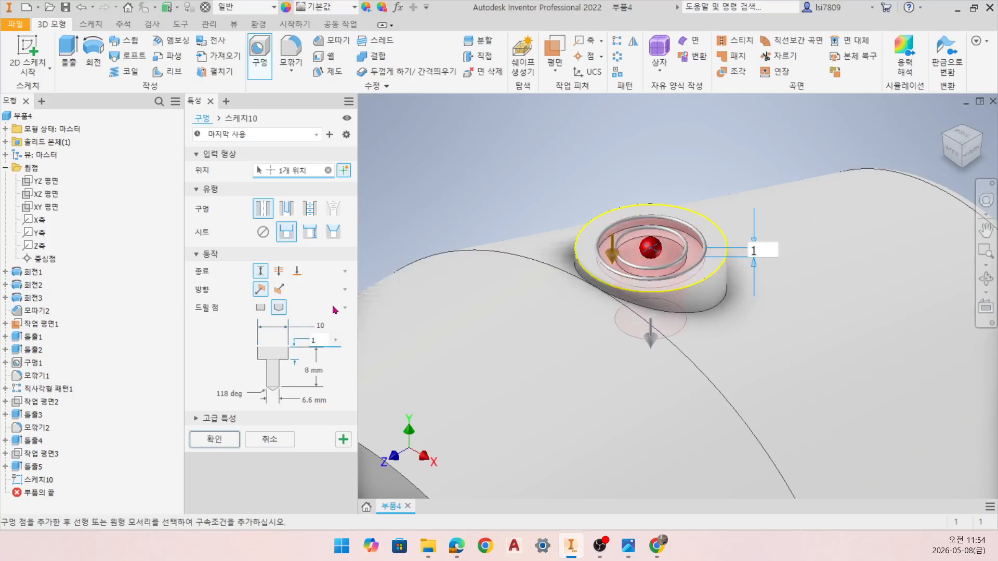
- Make the counterbored hole threaded, using the ISO Metric profile, size 7, with designation M7x0.75
{"action": "left_click", "coordinate": [308, 209]}
{"action": "left_click", "coordinate": [334, 271]}
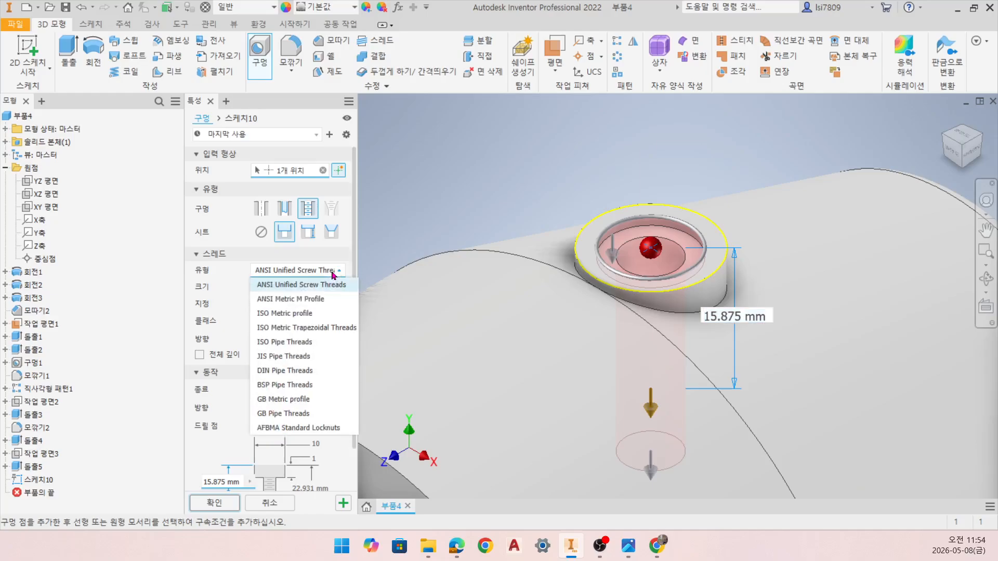
{"action": "left_click", "coordinate": [284, 314]}
{"action": "left_click", "coordinate": [294, 287]}
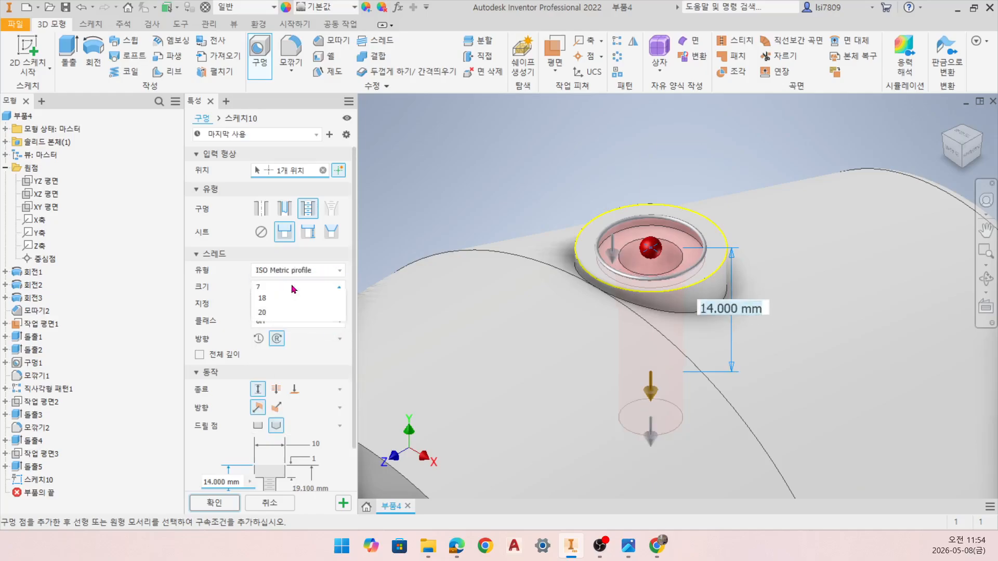
{"action": "left_click", "coordinate": [309, 297]}
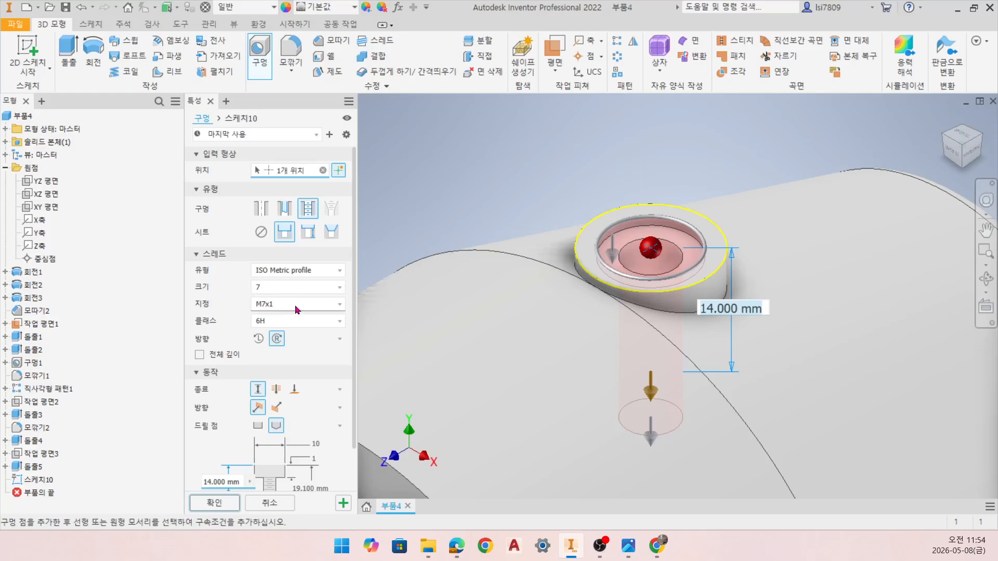
{"action": "left_click", "coordinate": [302, 305]}
{"action": "left_click", "coordinate": [295, 334]}
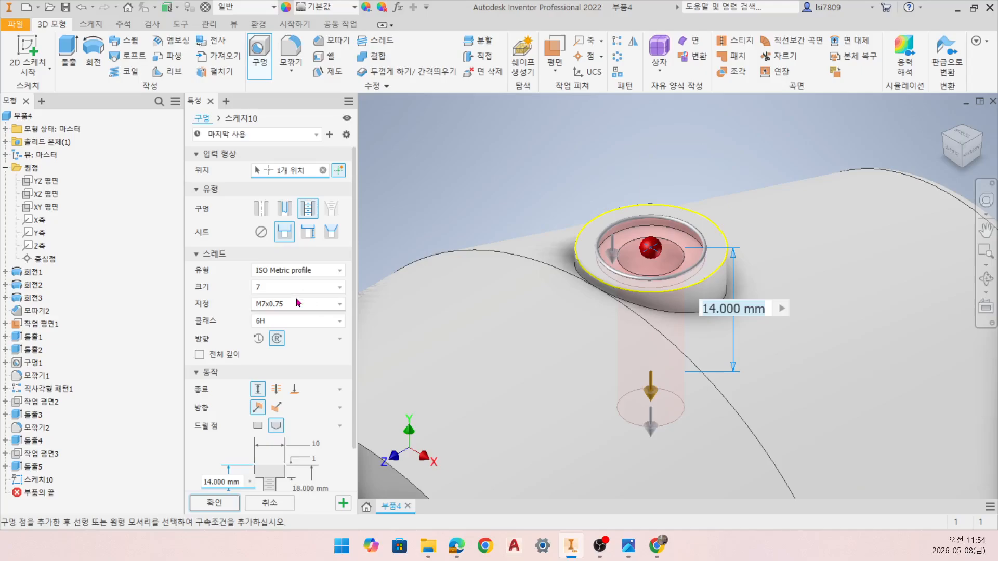
- Check the hole's depth through the housing wall in a wireframe side view, and create it with a 14 mm thread depth
{"action": "scroll", "coordinate": [323, 416], "scroll_direction": "down", "scroll_amount": 2}
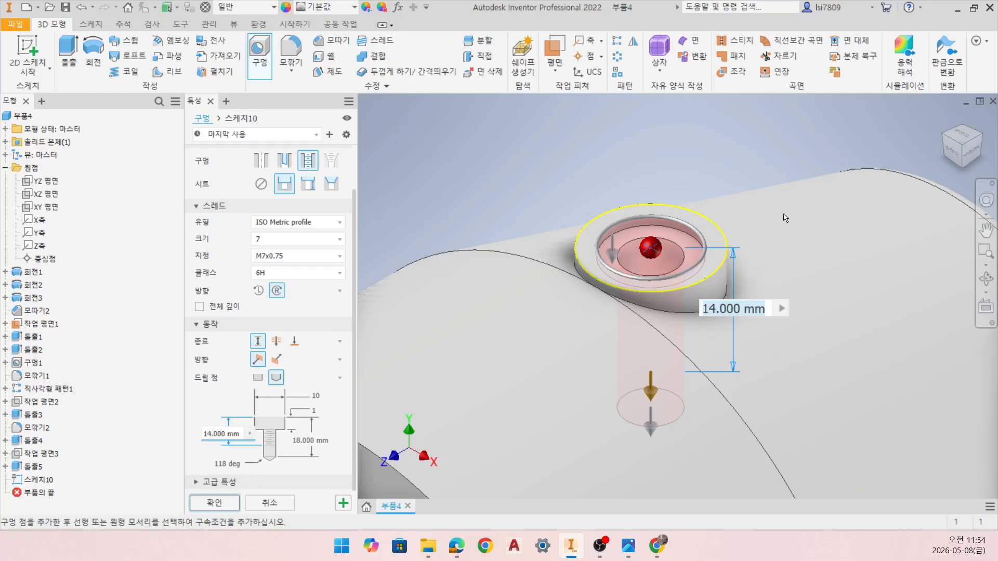
{"action": "left_click", "coordinate": [972, 157]}
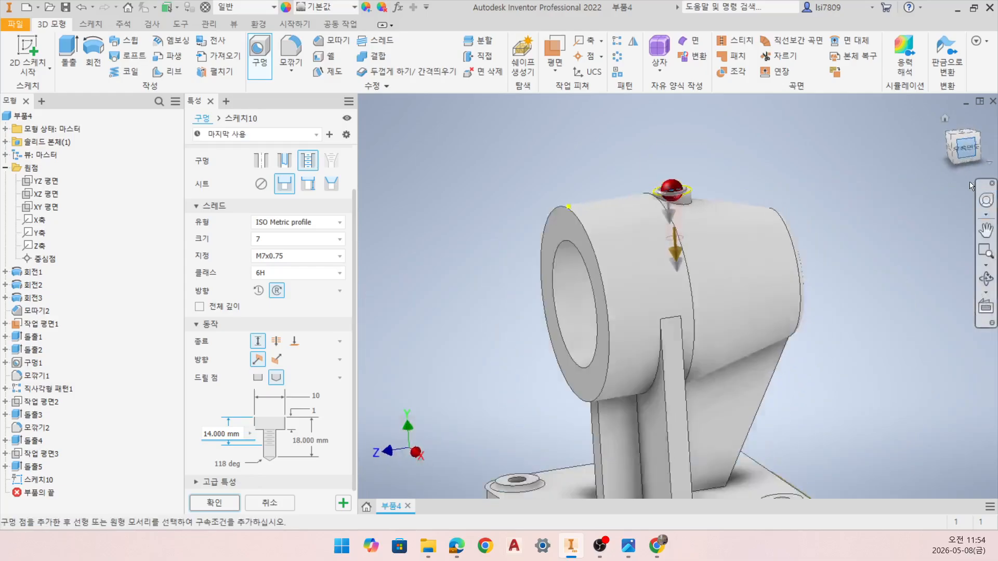
{"action": "scroll", "coordinate": [701, 227], "scroll_direction": "down", "scroll_amount": 3}
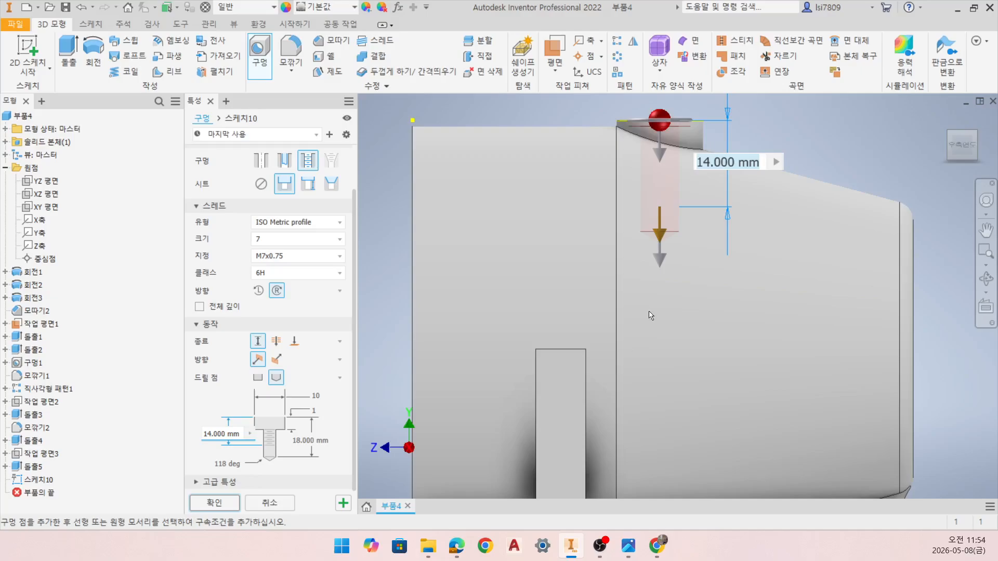
{"action": "left_click", "coordinate": [234, 24]}
{"action": "left_click", "coordinate": [225, 71]}
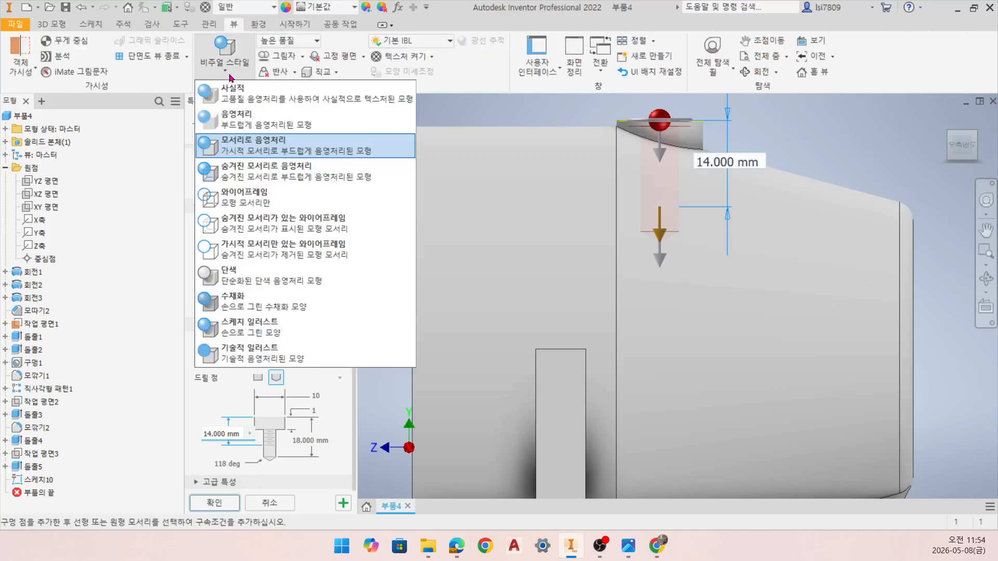
{"action": "left_click", "coordinate": [264, 199]}
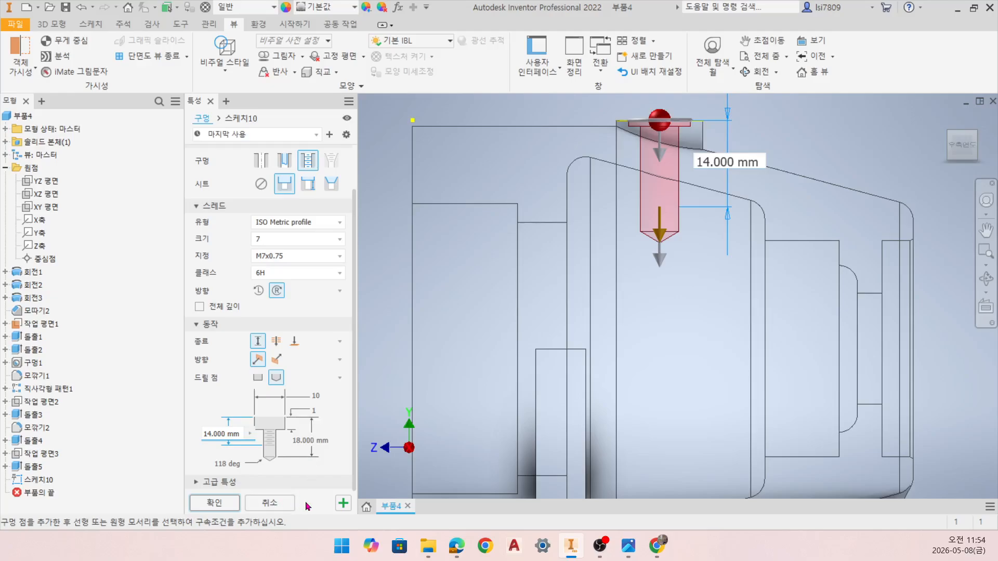
{"action": "left_click", "coordinate": [229, 508]}
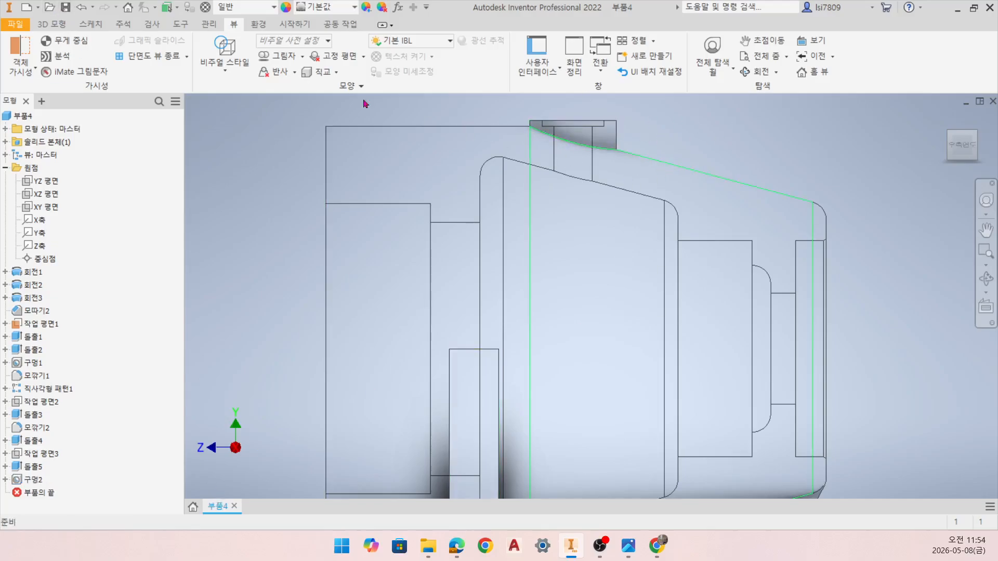
- Restore the shaded-with-edges visual style and show the whole housing in an isometric view
{"action": "left_click", "coordinate": [232, 73]}
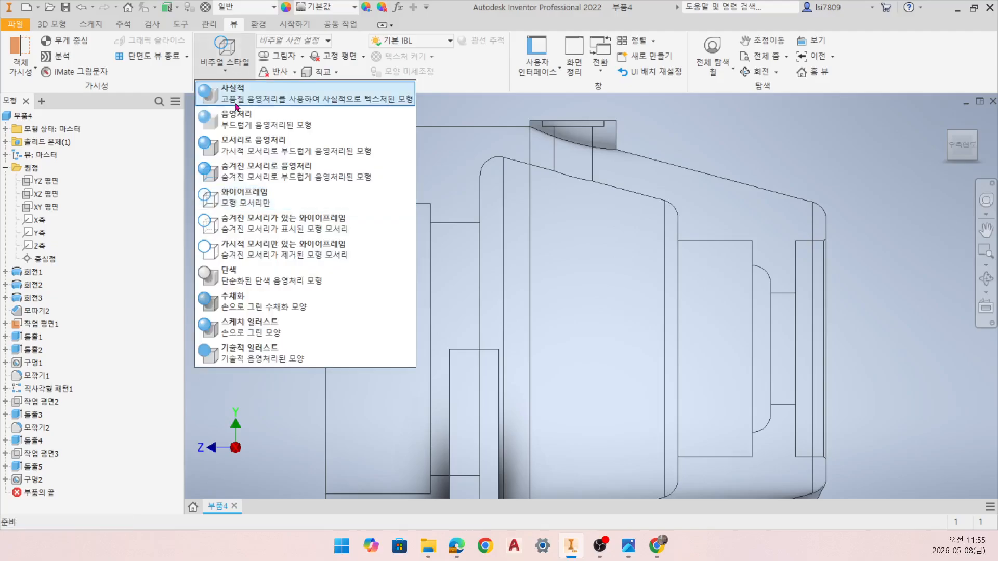
{"action": "left_click", "coordinate": [247, 148]}
{"action": "key", "text": "F6"}
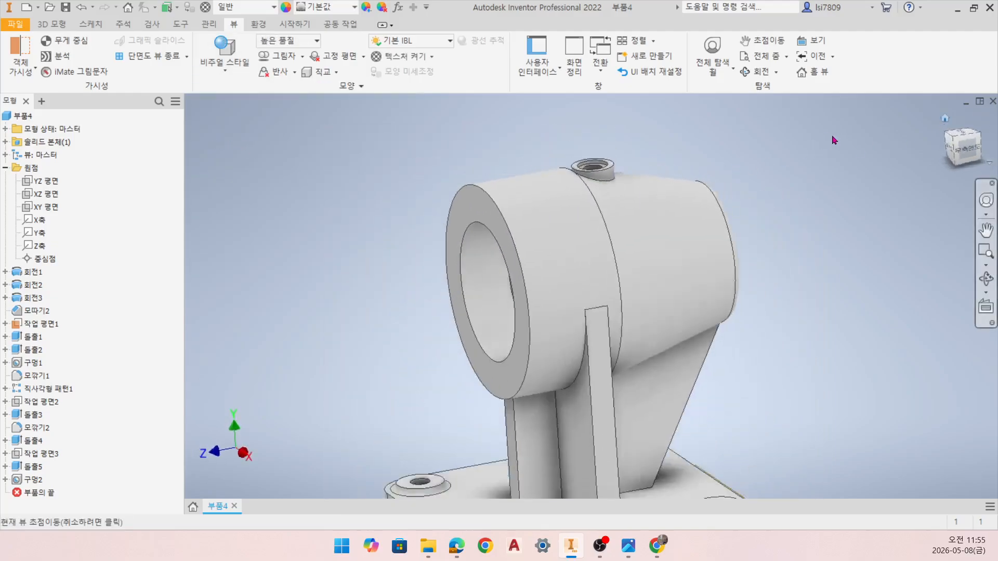
{"action": "scroll", "coordinate": [644, 179], "scroll_direction": "down", "scroll_amount": 3}
{"action": "scroll", "coordinate": [706, 321], "scroll_direction": "up", "scroll_amount": 2}
{"action": "middle_click_drag", "start_coordinate": [695, 331], "coordinate": [666, 283]}
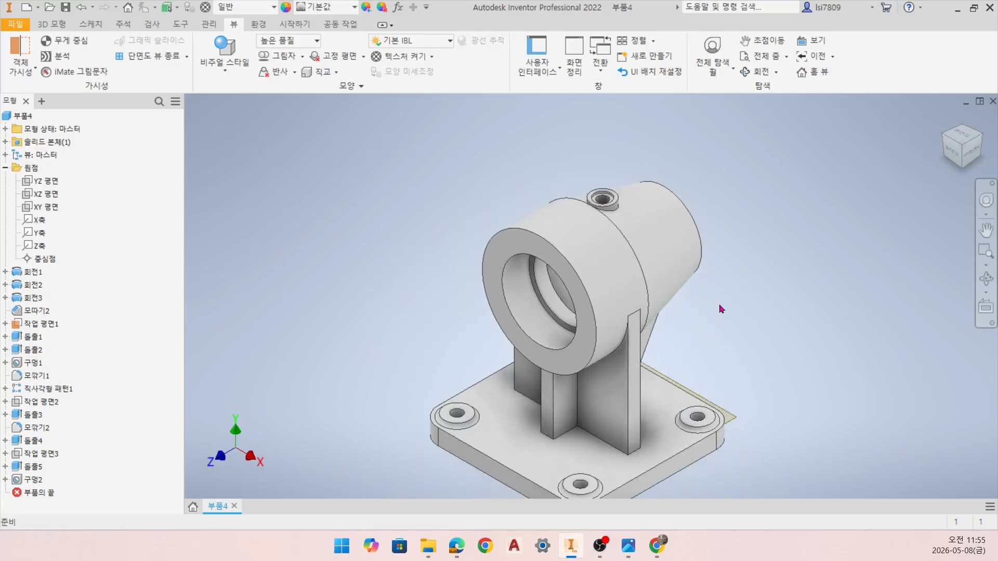
{"action": "middle_click_drag", "start_coordinate": [722, 309], "coordinate": [653, 308], "text": "shift"}
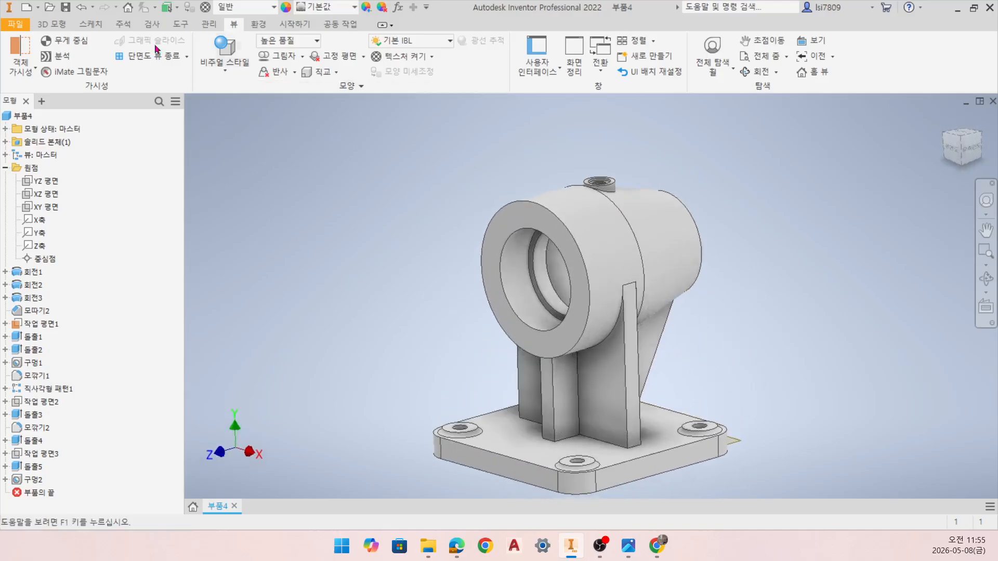
{"action": "left_click", "coordinate": [49, 11]}
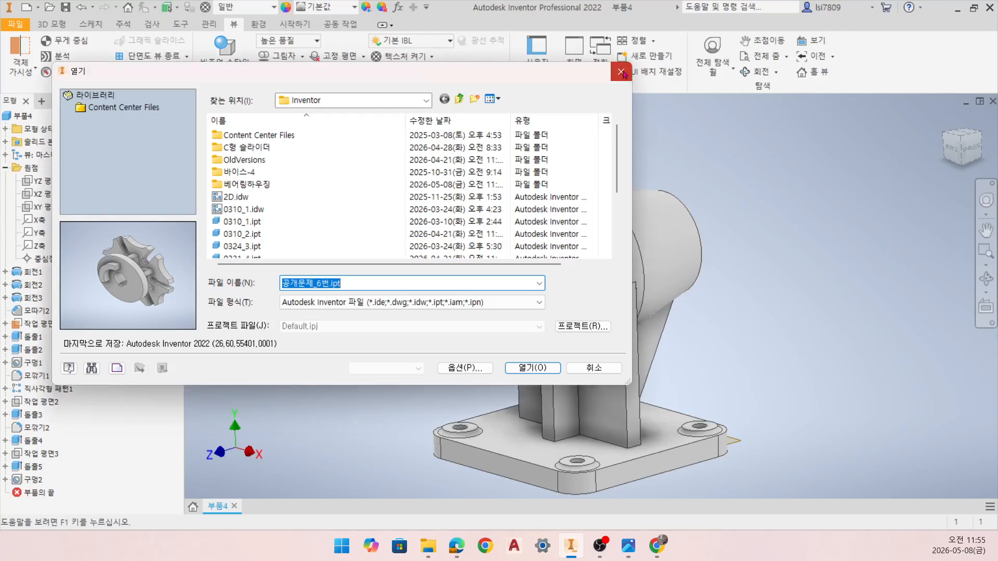
{"action": "key", "text": "Escape"}
- Fillet the two long outer edges on the end face of the side support rib with a 3 mm radius
{"action": "left_click", "coordinate": [62, 26]}
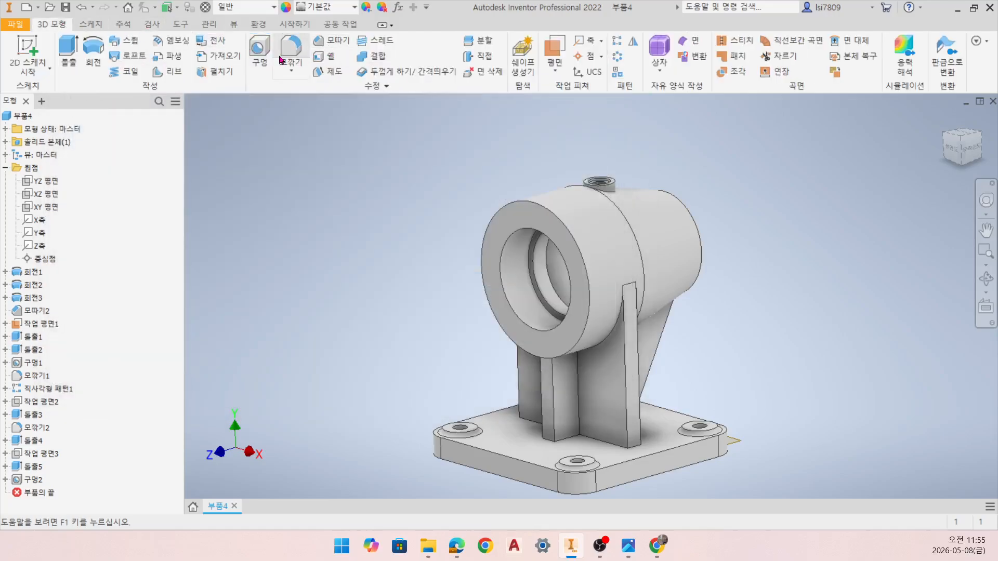
{"action": "left_click", "coordinate": [301, 67]}
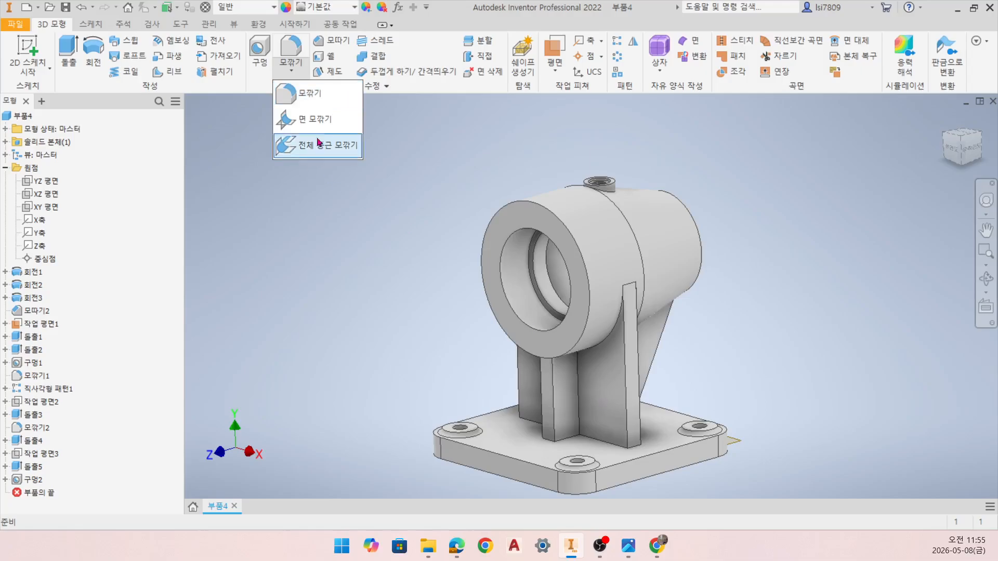
{"action": "left_click", "coordinate": [318, 97]}
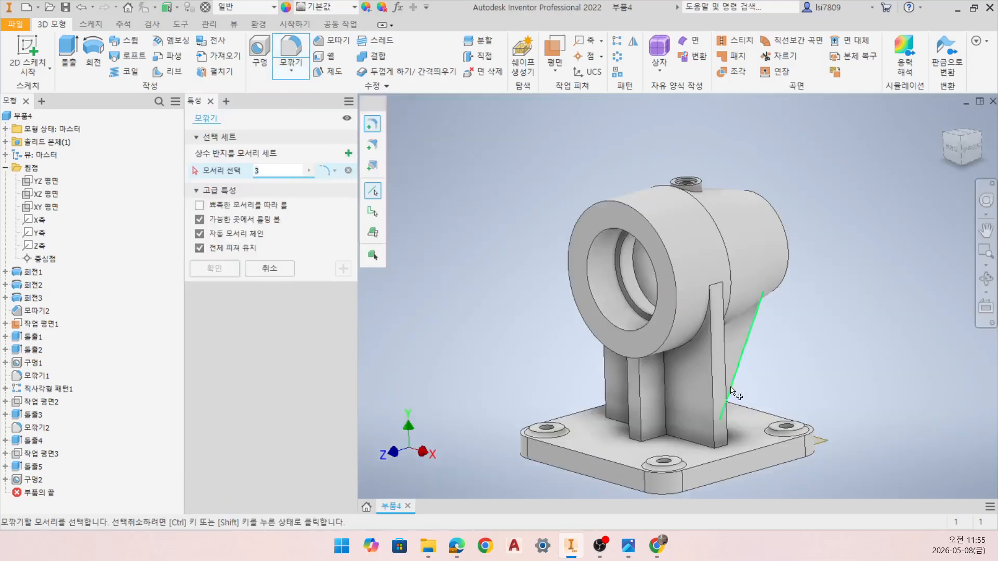
{"action": "key", "text": "F4"}
{"action": "key", "text": "F4"}
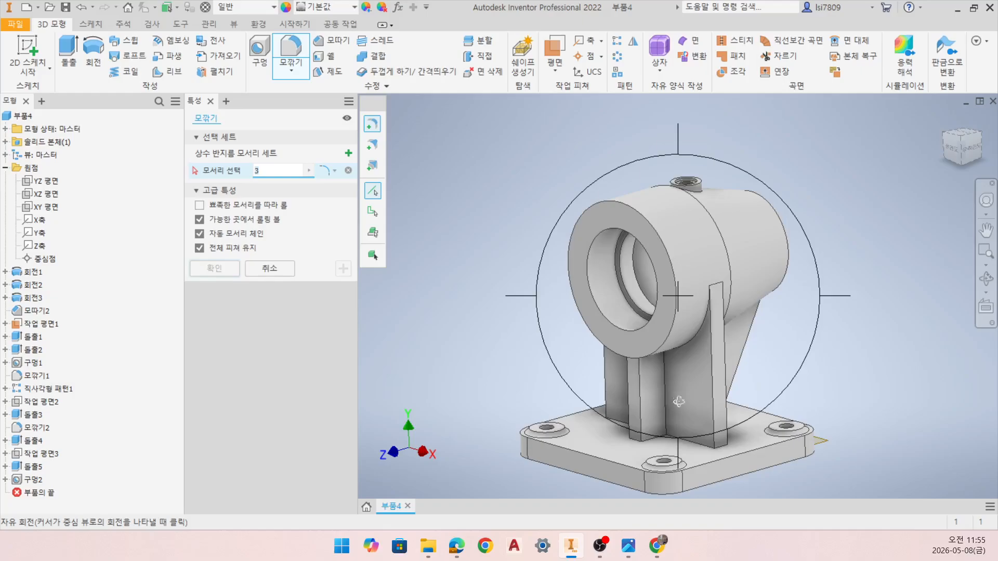
{"action": "scroll", "coordinate": [677, 402], "scroll_direction": "down", "scroll_amount": 5}
{"action": "scroll", "coordinate": [676, 401], "scroll_direction": "up", "scroll_amount": 10}
{"action": "scroll", "coordinate": [707, 398], "scroll_direction": "down", "scroll_amount": 2}
{"action": "middle_click_drag", "start_coordinate": [715, 400], "coordinate": [731, 251]}
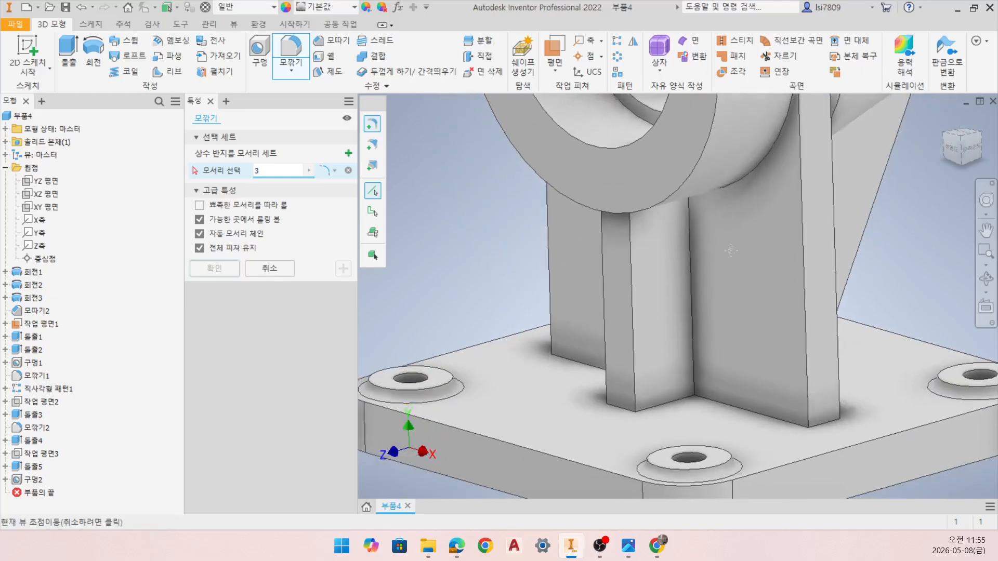
{"action": "key", "text": "F4"}
{"action": "left_click_drag", "start_coordinate": [710, 337], "coordinate": [415, 223]}
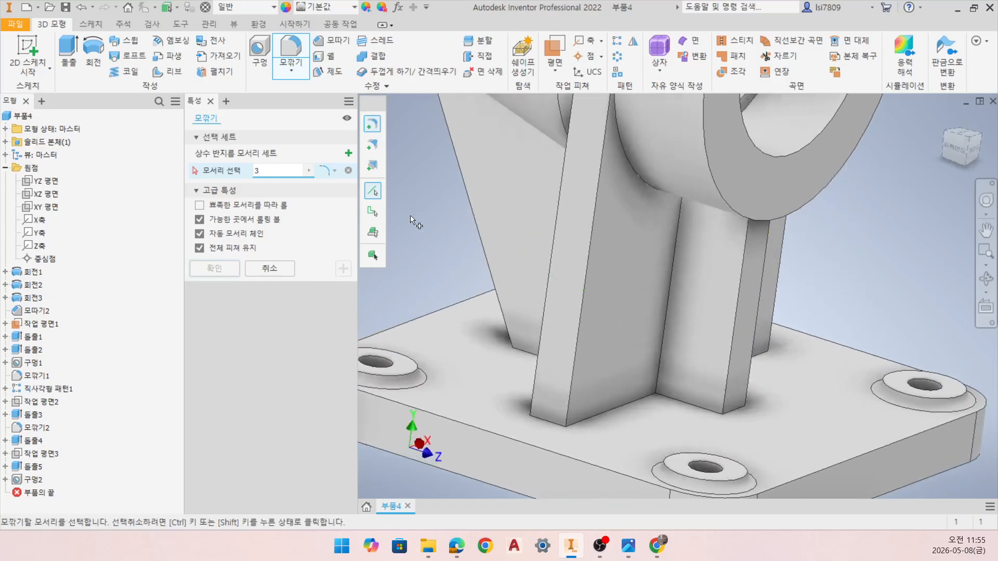
{"action": "left_click", "coordinate": [554, 254]}
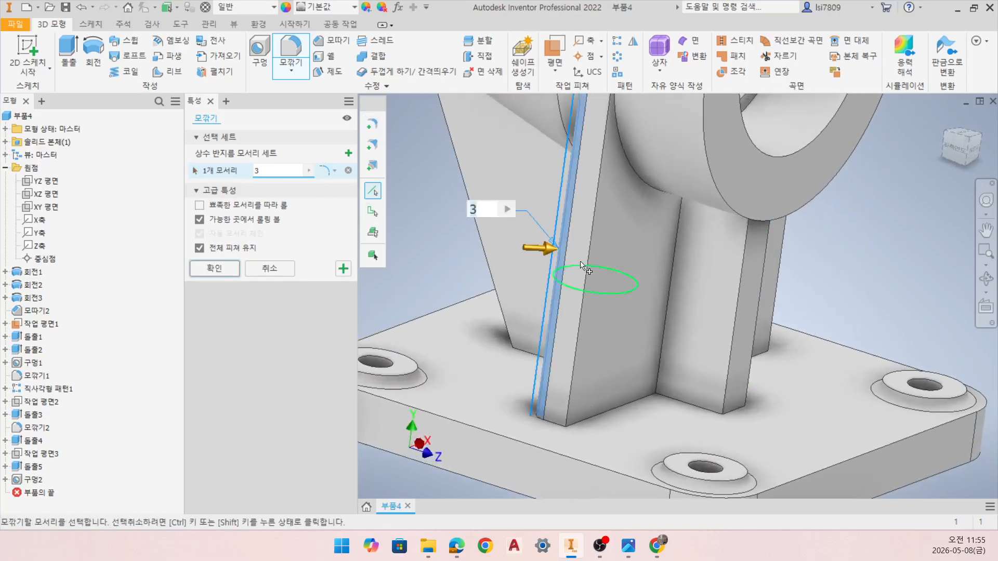
{"action": "left_click", "coordinate": [580, 263]}
{"action": "left_click", "coordinate": [346, 268]}
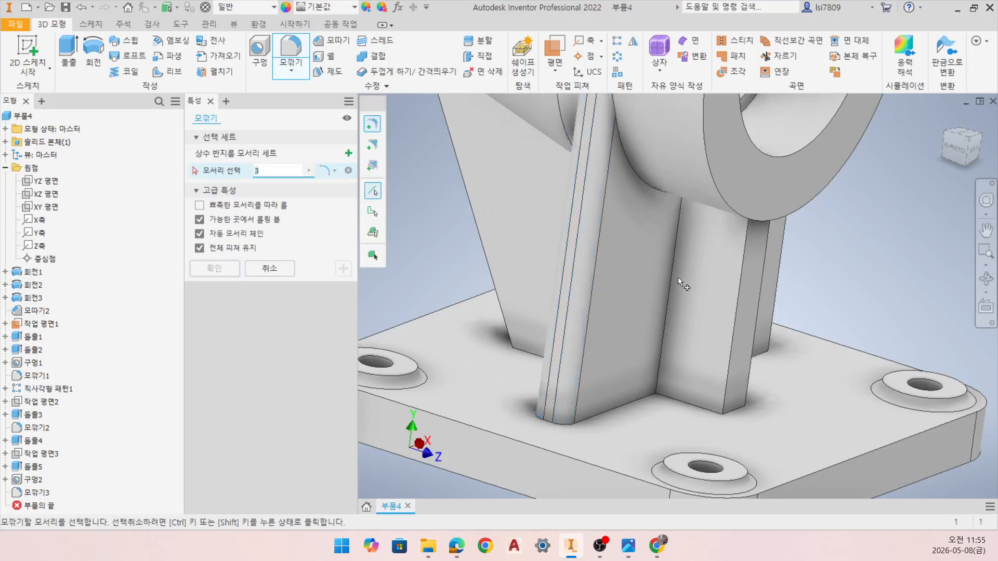
- Fillet the vertical inner corner between the side and front support ribs, and the front rib's two outer edges, with a 3 mm radius
{"action": "left_click", "coordinate": [673, 277]}
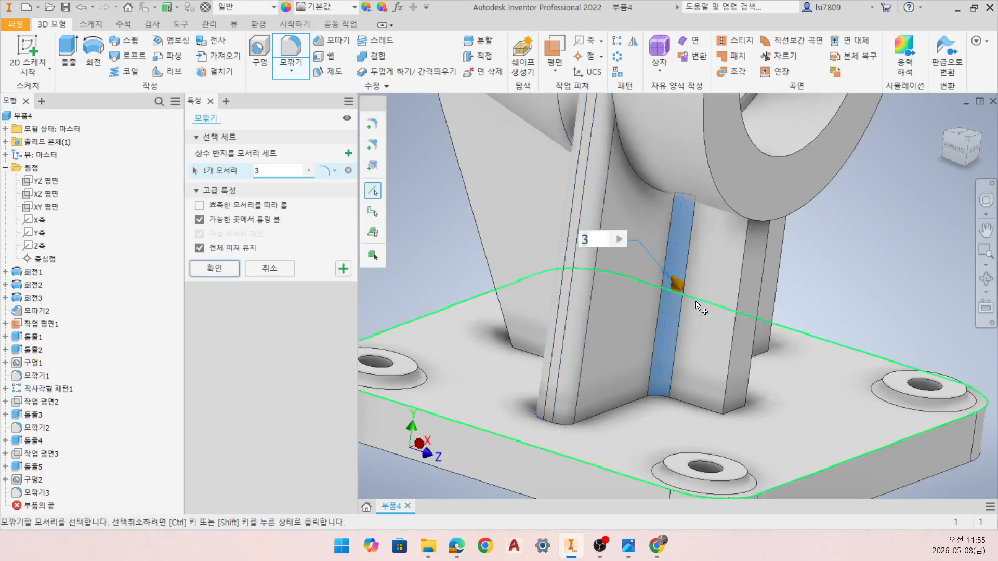
{"action": "left_click", "coordinate": [344, 268]}
{"action": "left_click", "coordinate": [755, 285]}
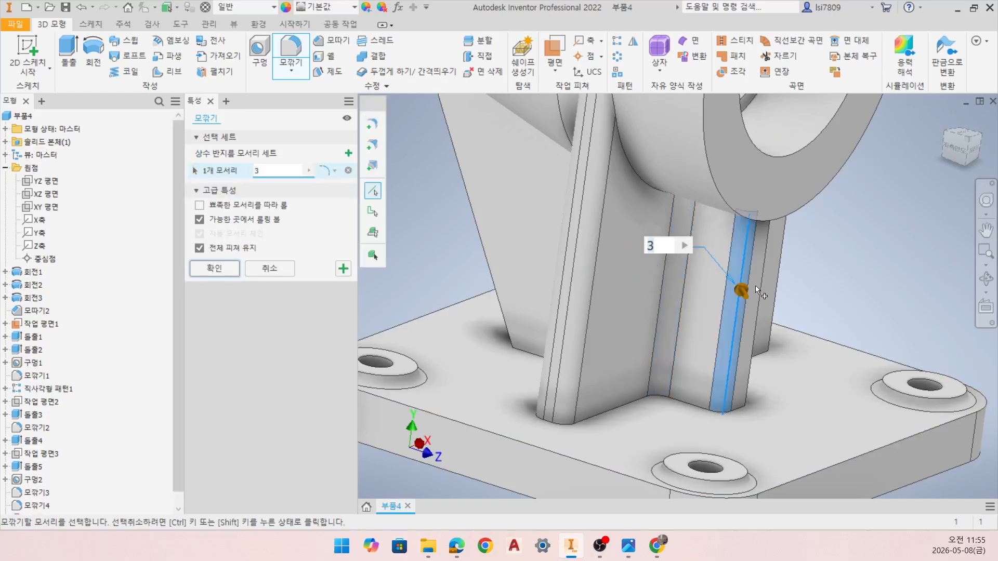
{"action": "left_click", "coordinate": [760, 287]}
{"action": "left_click", "coordinate": [345, 268]}
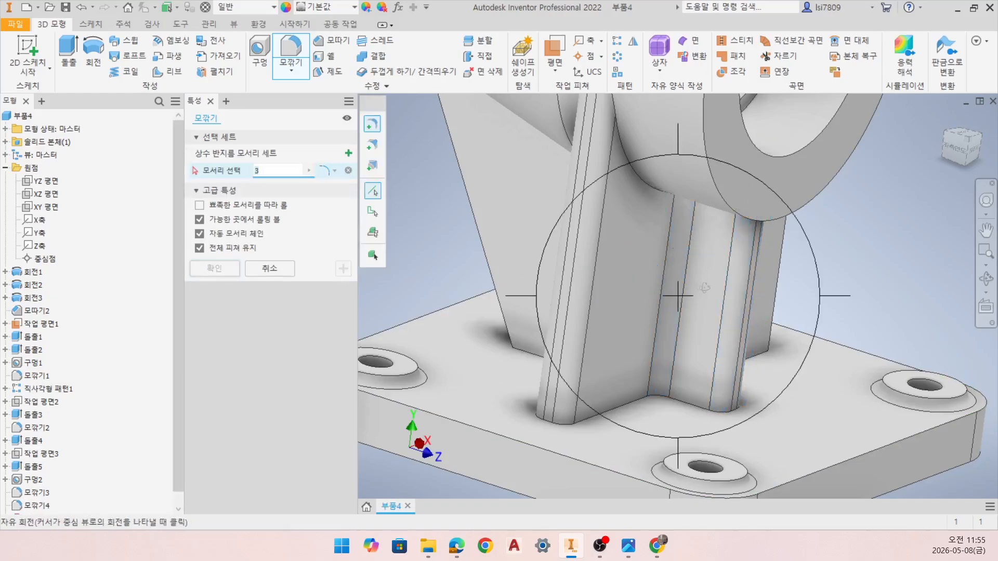
- Fillet the inner corner on the front rib's other side and the opposite side rib's two long outer edges with a 3 mm radius
{"action": "middle_click_drag", "start_coordinate": [705, 289], "coordinate": [667, 276], "text": "shift"}
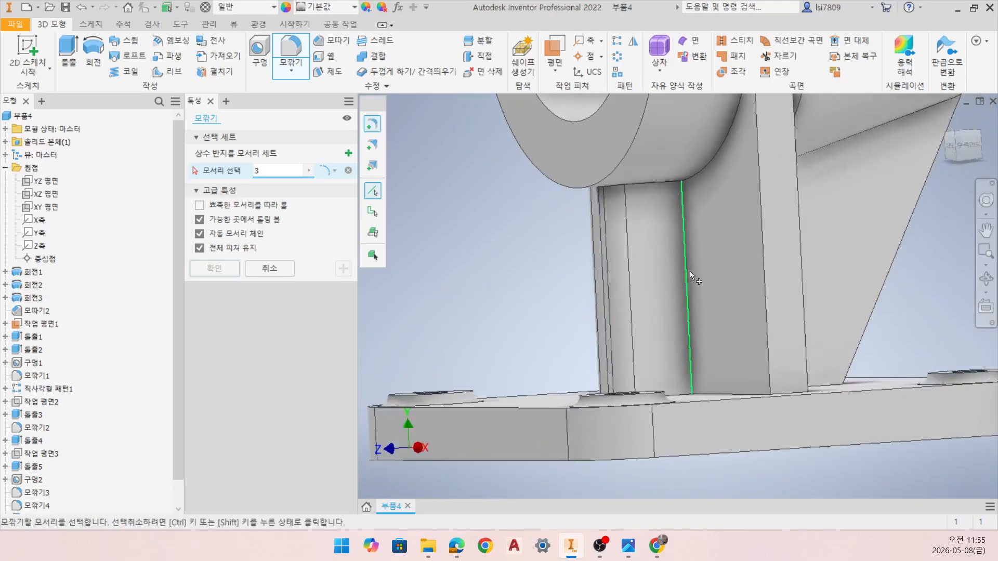
{"action": "left_click", "coordinate": [691, 271]}
{"action": "left_click", "coordinate": [767, 281]}
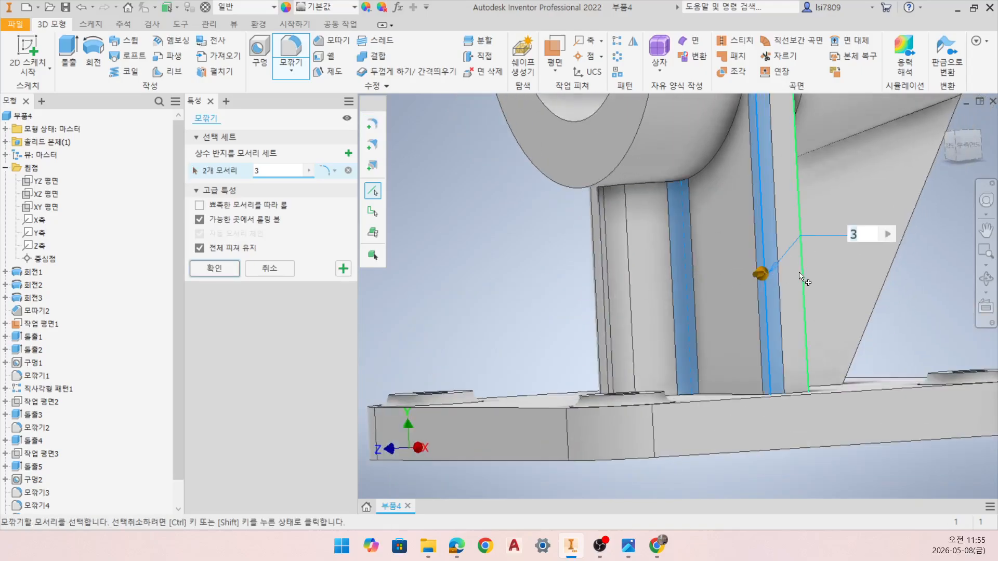
{"action": "left_click", "coordinate": [802, 279]}
{"action": "left_click", "coordinate": [344, 269]}
- Fillet the vertical inner corner between the opposite side rib and the sloped rear rib with a 3 mm radius
{"action": "middle_click_drag", "start_coordinate": [747, 262], "coordinate": [655, 307], "text": "shift"}
{"action": "left_click", "coordinate": [714, 259]}
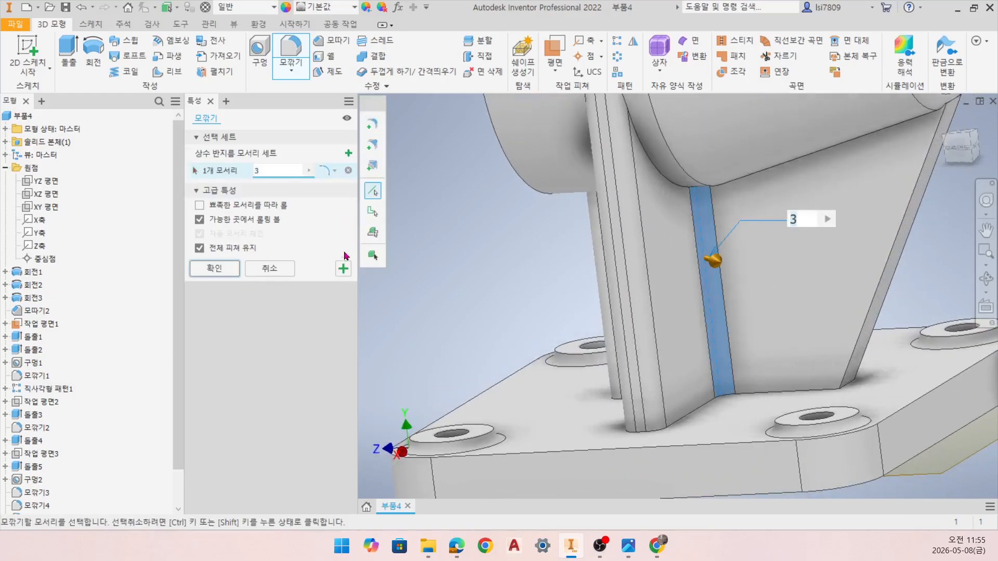
{"action": "left_click", "coordinate": [343, 269]}
- Fillet the rear rib's two sloped outer edges and the last vertical inner corner between the ribs with a 3 mm radius
{"action": "middle_click_drag", "start_coordinate": [784, 296], "coordinate": [749, 290], "text": "shift"}
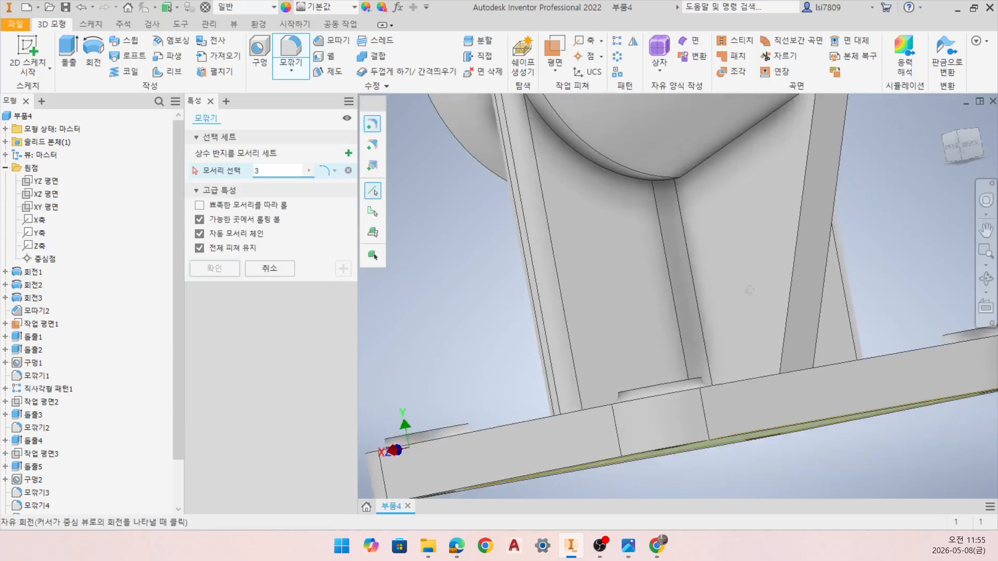
{"action": "left_click", "coordinate": [791, 285]}
{"action": "left_click", "coordinate": [823, 298]}
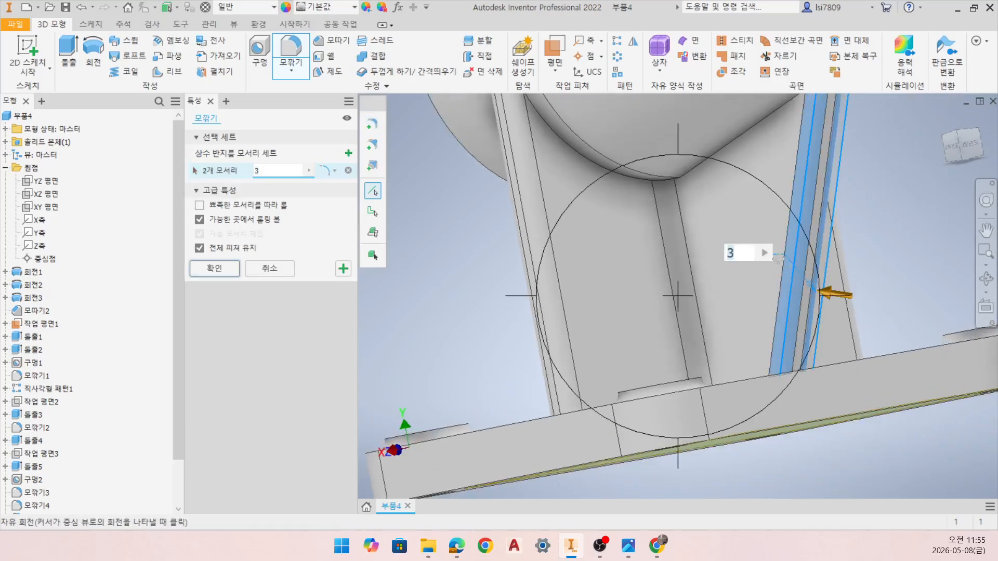
{"action": "middle_click_drag", "start_coordinate": [779, 258], "coordinate": [619, 271], "text": "shift"}
{"action": "left_click", "coordinate": [343, 269]}
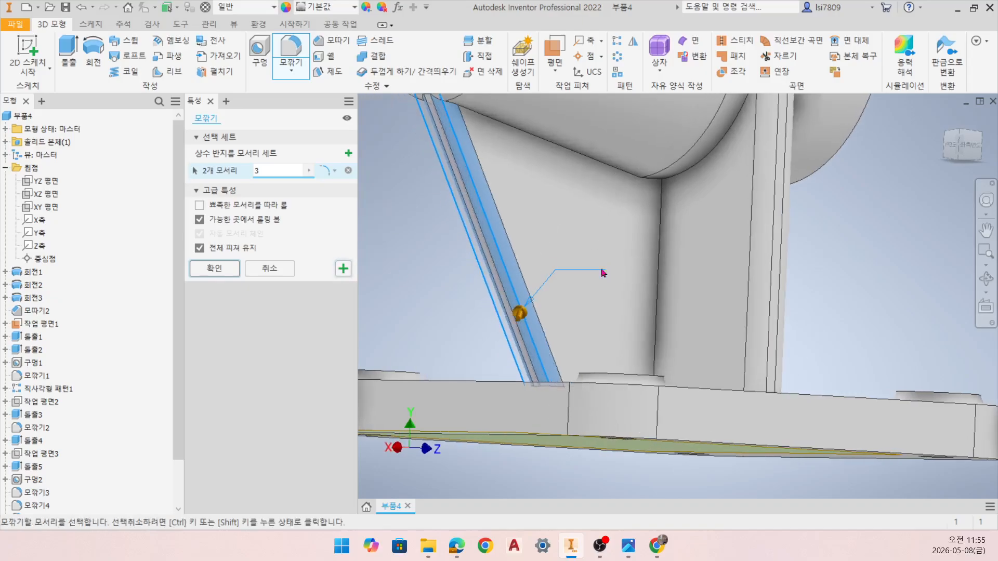
{"action": "left_click", "coordinate": [661, 259]}
{"action": "left_click", "coordinate": [343, 269]}
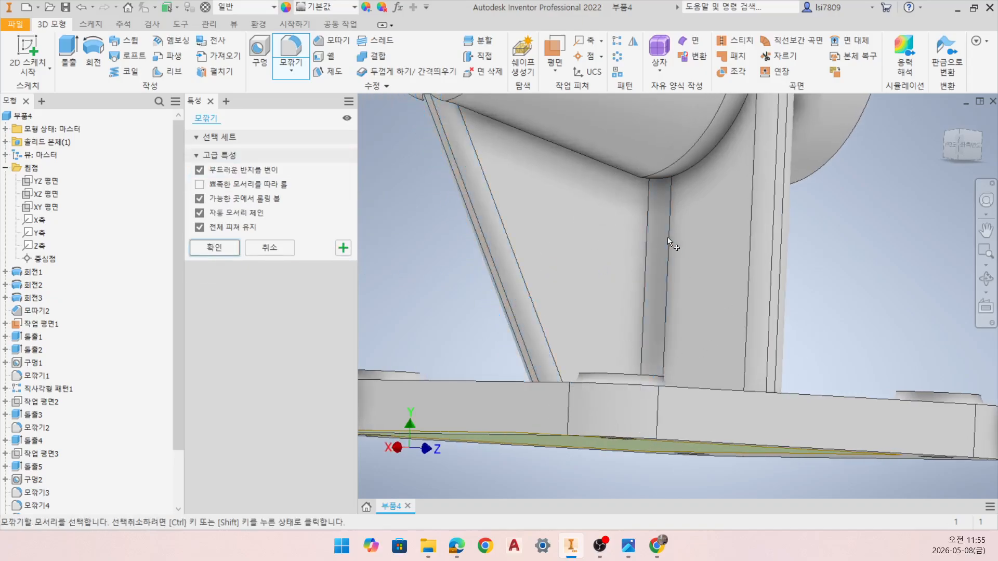
- Fillet the edge chain where the front and side ribs meet the underside of the cylindrical housing with a 3 mm radius
{"action": "middle_click_drag", "start_coordinate": [667, 237], "coordinate": [719, 256], "text": "shift"}
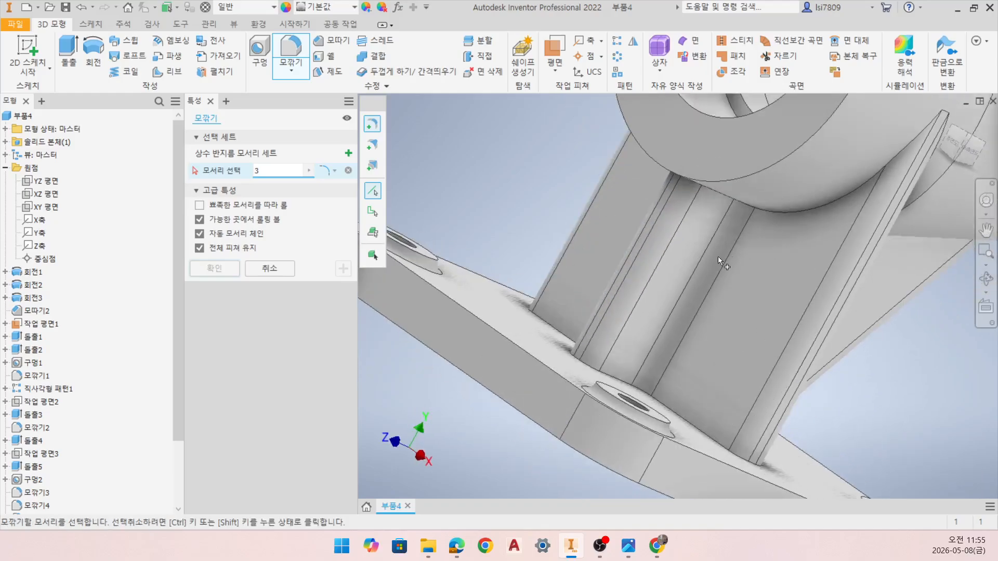
{"action": "scroll", "coordinate": [699, 270], "scroll_direction": "down", "scroll_amount": 3}
{"action": "key", "text": "F4"}
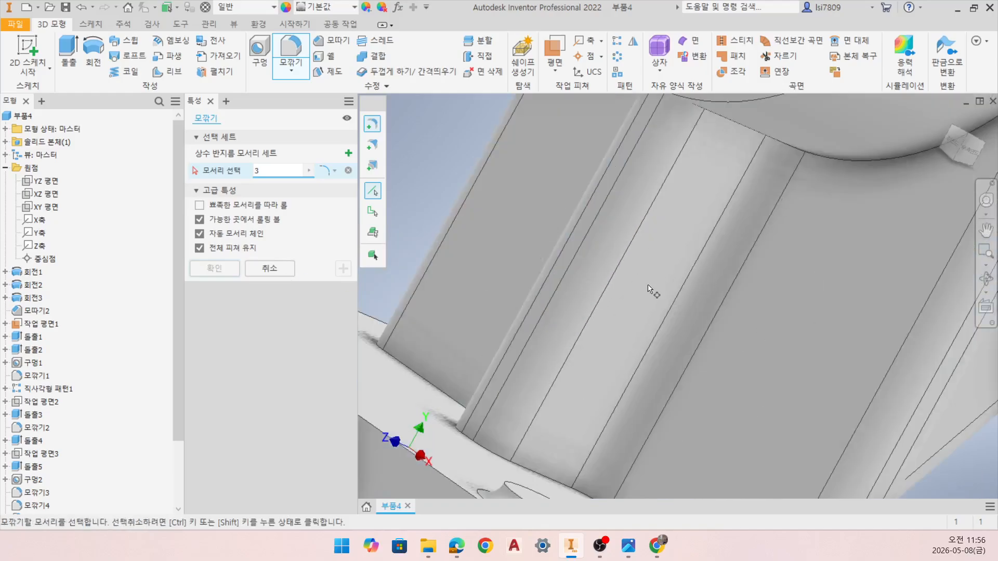
{"action": "key", "text": "F4"}
{"action": "scroll", "coordinate": [696, 286], "scroll_direction": "up", "scroll_amount": 5}
{"action": "key", "text": "F4"}
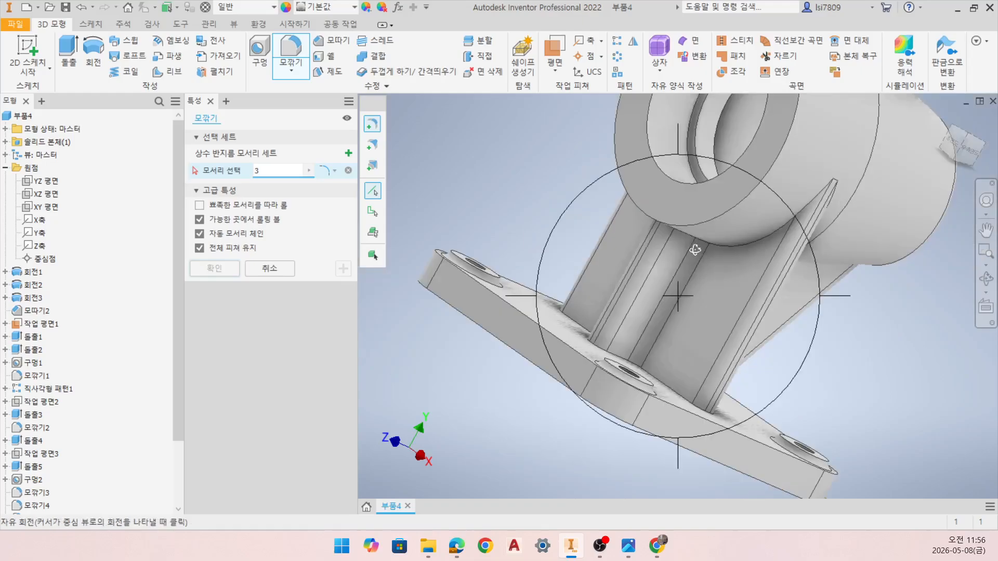
{"action": "middle_click_drag", "start_coordinate": [695, 250], "coordinate": [803, 286], "text": "shift"}
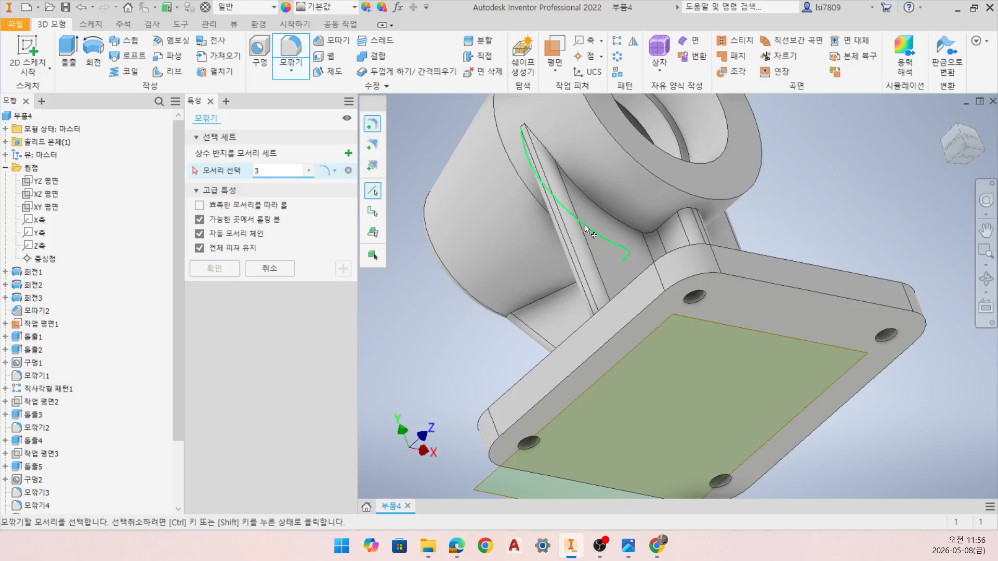
{"action": "left_click", "coordinate": [619, 222]}
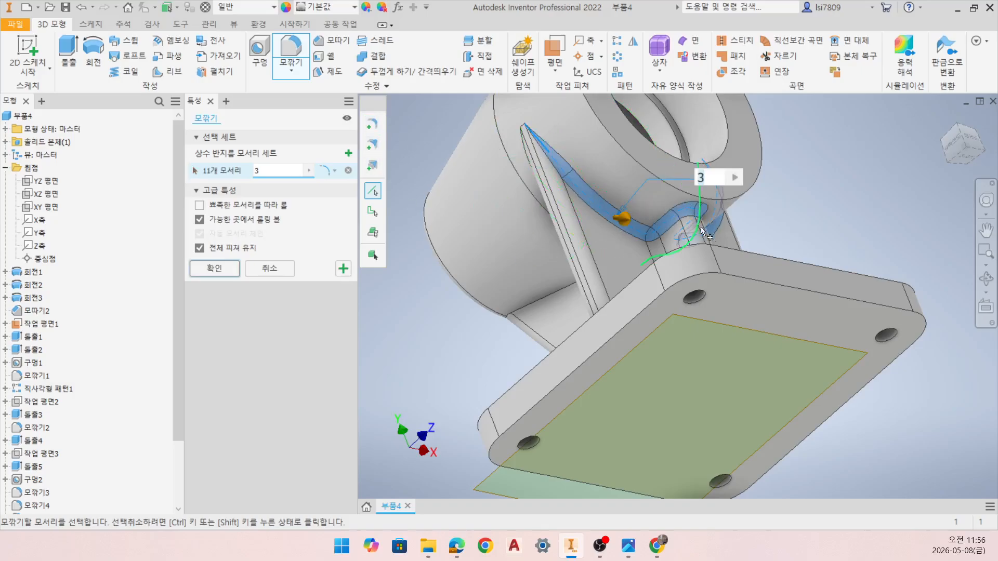
{"action": "left_click", "coordinate": [343, 268]}
- Fillet the edges where one side of the rear rib and the adjacent side rib meet the cylindrical housing with a 3 mm radius
{"action": "key", "text": "F4"}
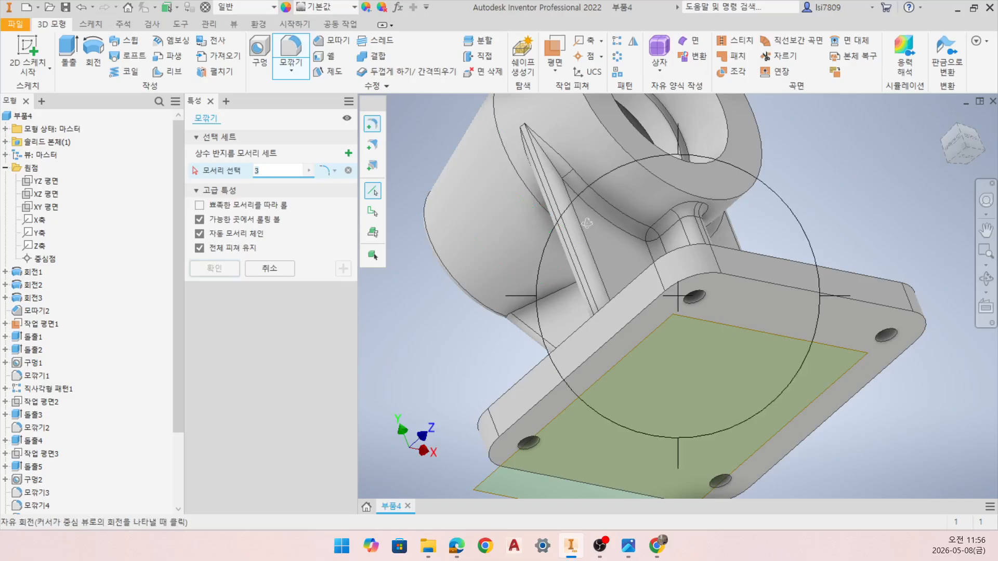
{"action": "left_click_drag", "start_coordinate": [587, 223], "coordinate": [677, 167]}
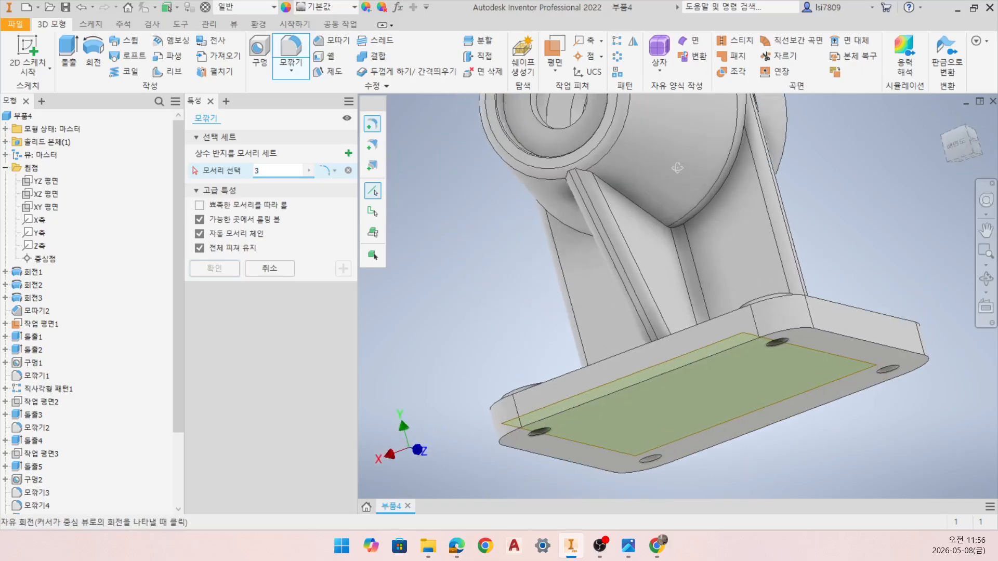
{"action": "left_click", "coordinate": [644, 218]}
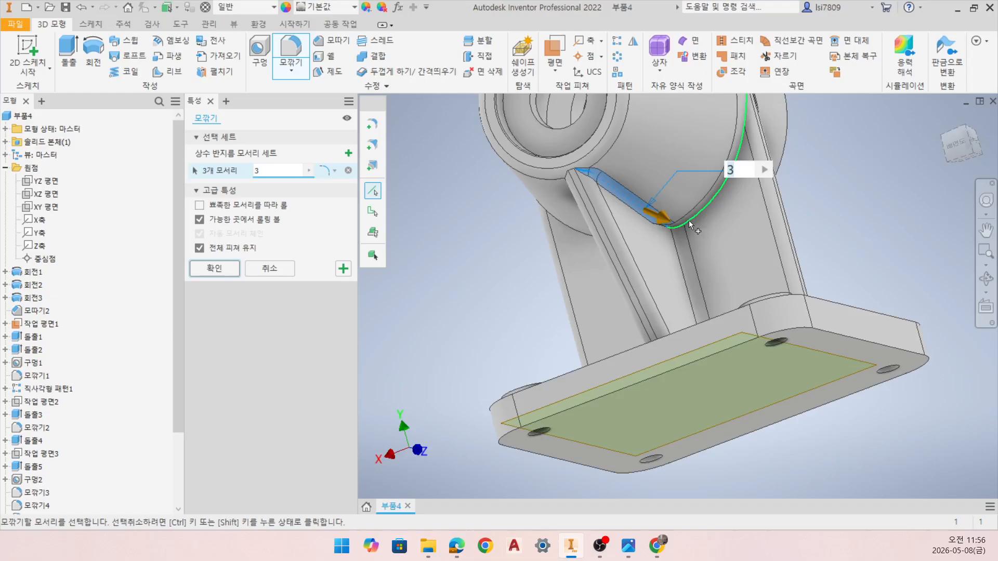
{"action": "key", "text": "F4"}
{"action": "left_click_drag", "start_coordinate": [727, 161], "coordinate": [686, 169]}
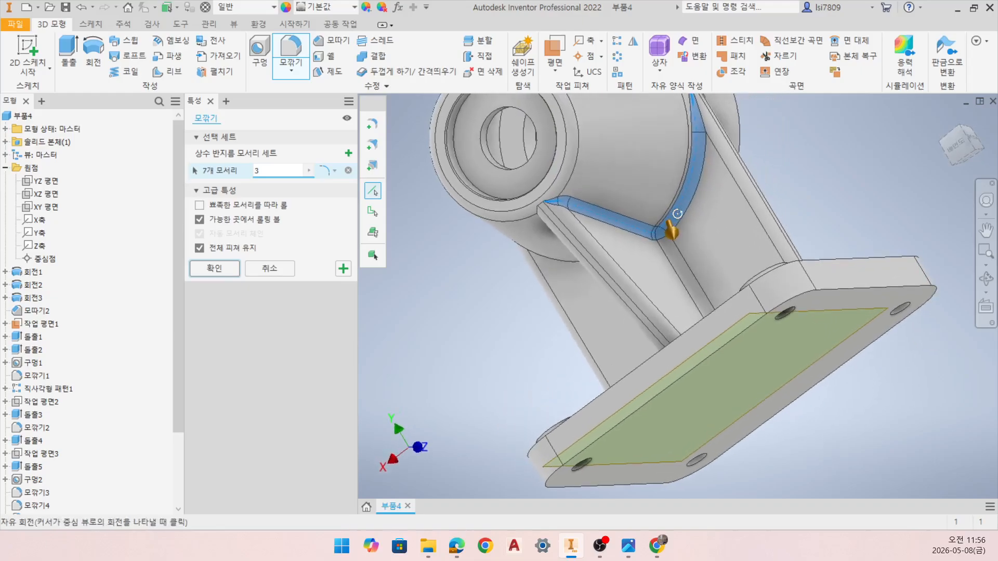
{"action": "left_click", "coordinate": [343, 269]}
- Fillet the rib-to-housing edges on the other side of the rear rib and its neighbouring side rib with a 3 mm radius
{"action": "key", "text": "F4"}
{"action": "left_click_drag", "start_coordinate": [662, 202], "coordinate": [749, 155]}
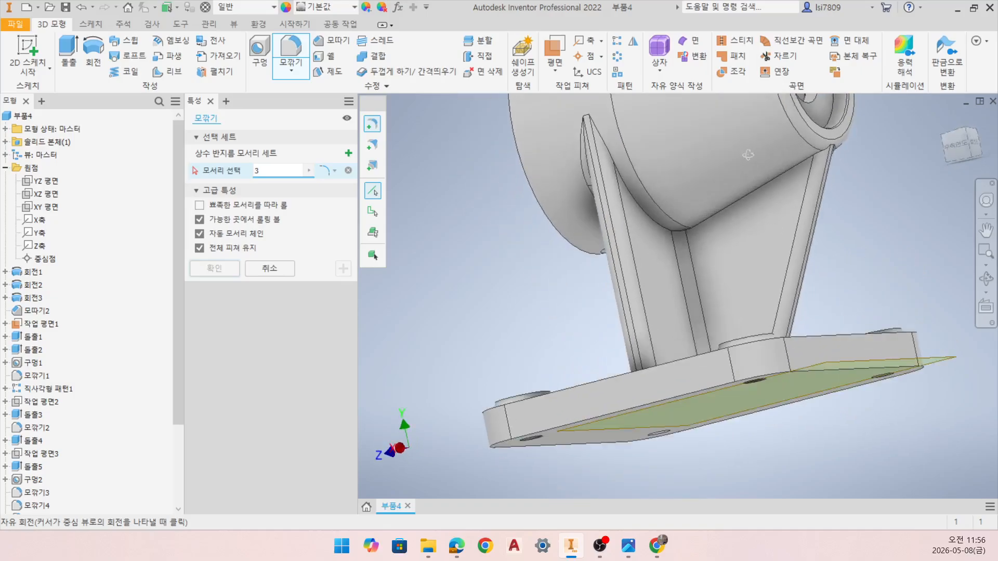
{"action": "left_click", "coordinate": [660, 223]}
{"action": "left_click", "coordinate": [724, 213]}
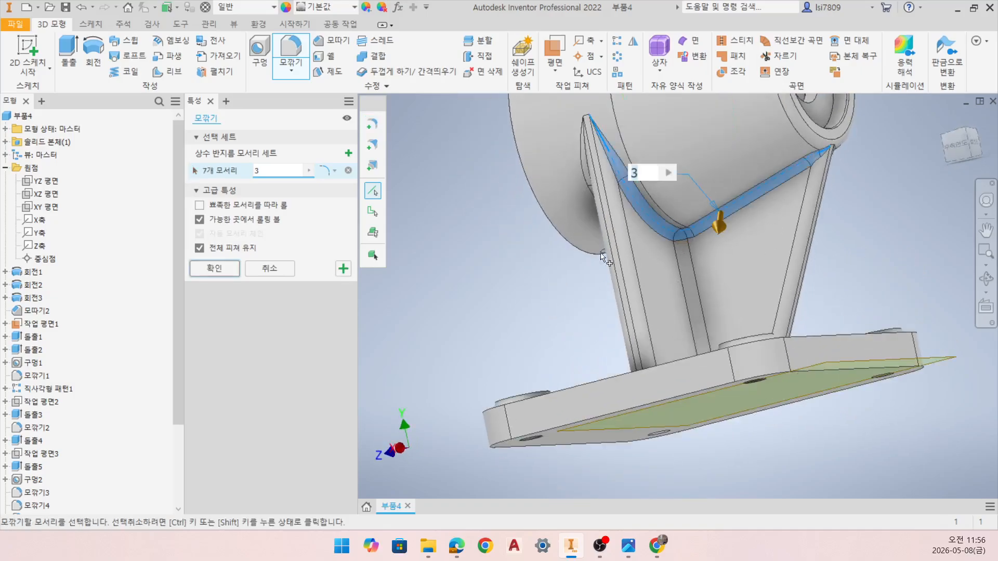
{"action": "left_click", "coordinate": [343, 268]}
- Fillet the entire edge chain where the support ribs meet the base plate with a 3 mm radius
{"action": "key", "text": "F4"}
{"action": "left_click_drag", "start_coordinate": [681, 230], "coordinate": [725, 353]}
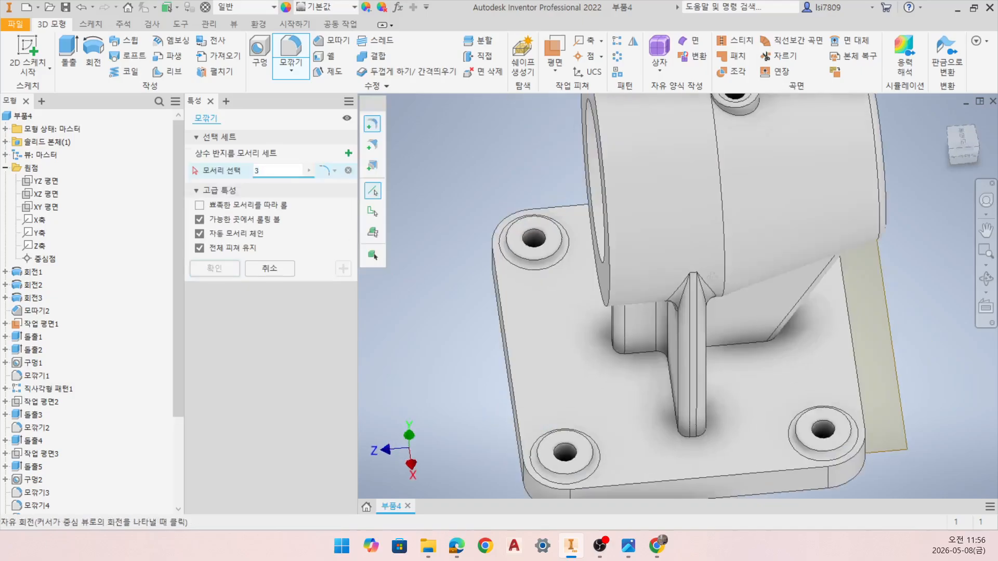
{"action": "left_click", "coordinate": [739, 348]}
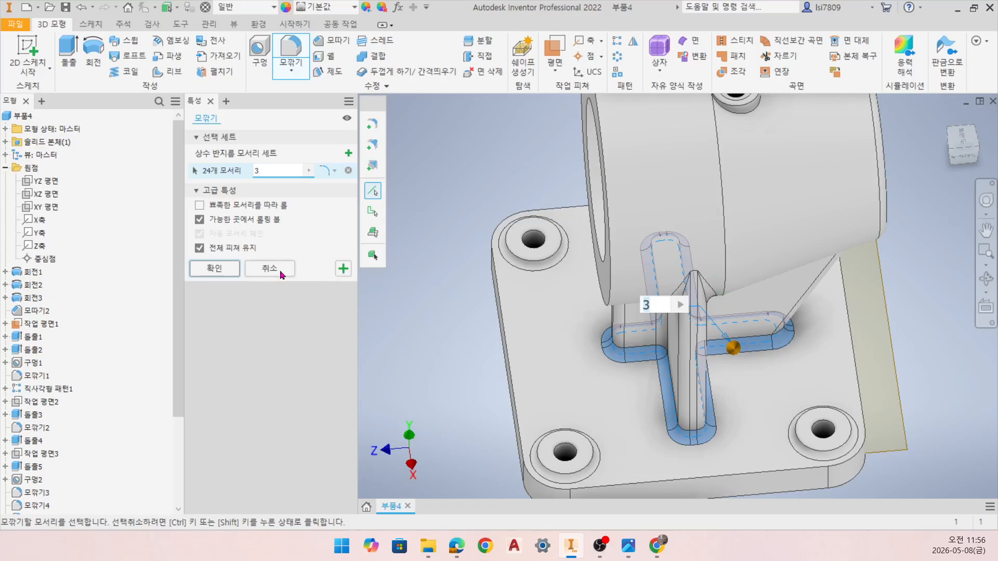
{"action": "left_click", "coordinate": [230, 274]}
- Fillet the edge where the grease nipple boss meets the housing cylinder with a 1 mm radius
{"action": "middle_click_drag", "start_coordinate": [588, 329], "coordinate": [650, 208], "text": "shift"}
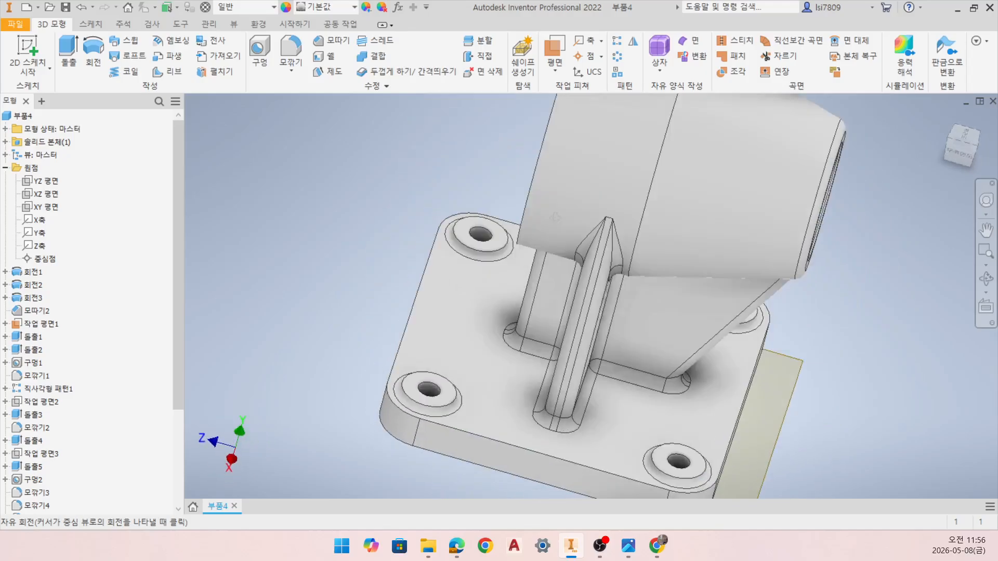
{"action": "scroll", "coordinate": [681, 242], "scroll_direction": "down", "scroll_amount": 5}
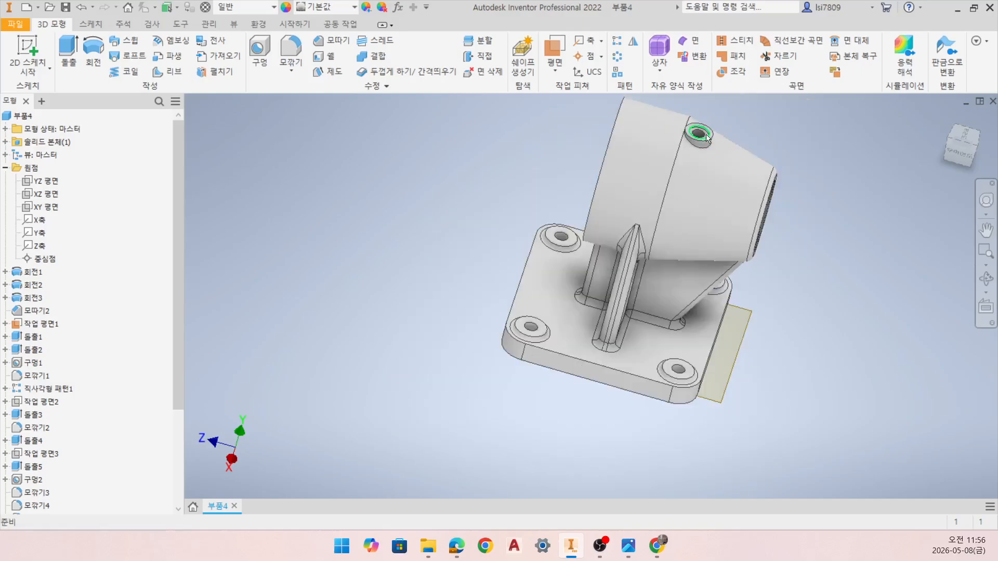
{"action": "scroll", "coordinate": [717, 145], "scroll_direction": "up", "scroll_amount": 5}
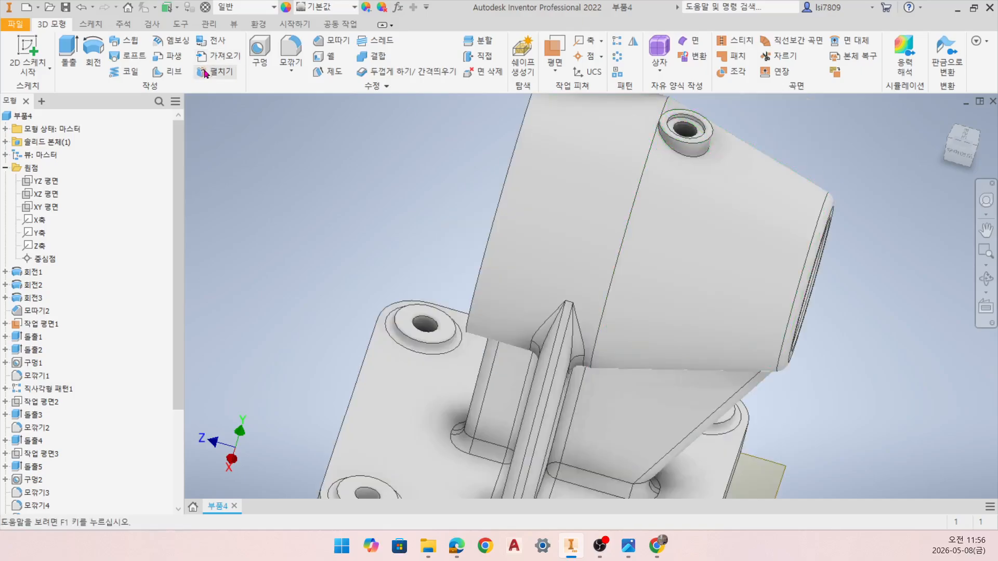
{"action": "left_click", "coordinate": [292, 52]}
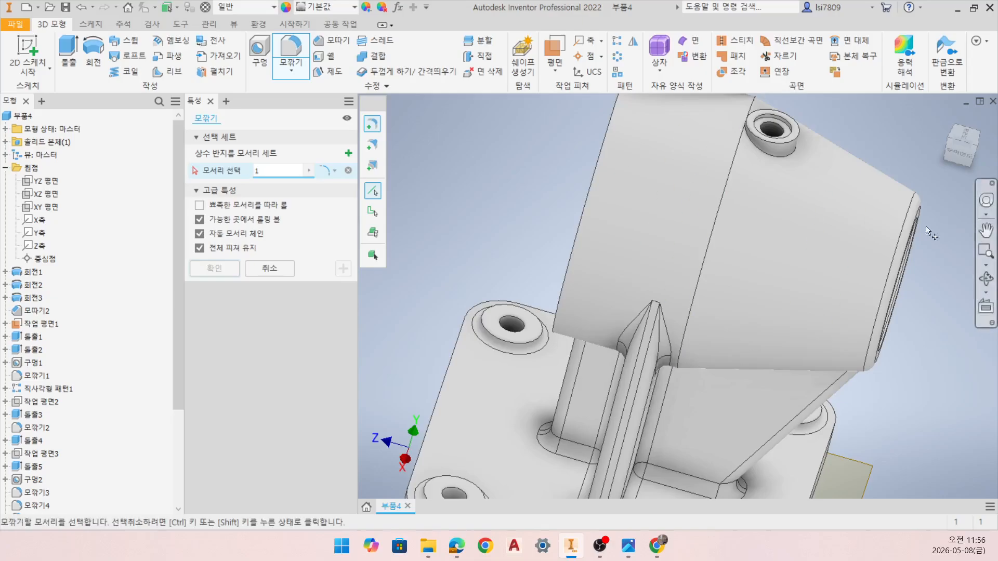
{"action": "left_click", "coordinate": [780, 155]}
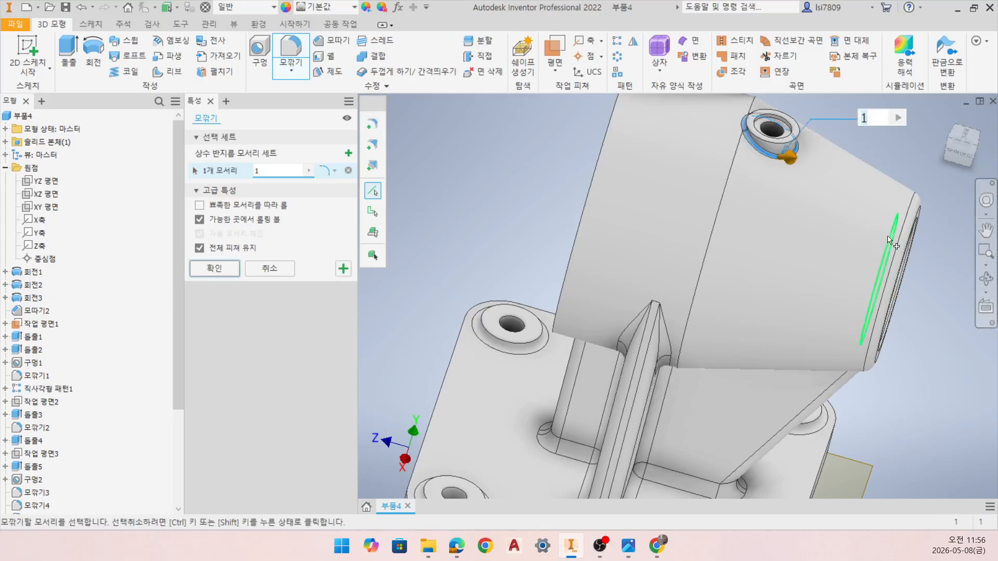
{"action": "left_click", "coordinate": [209, 268]}
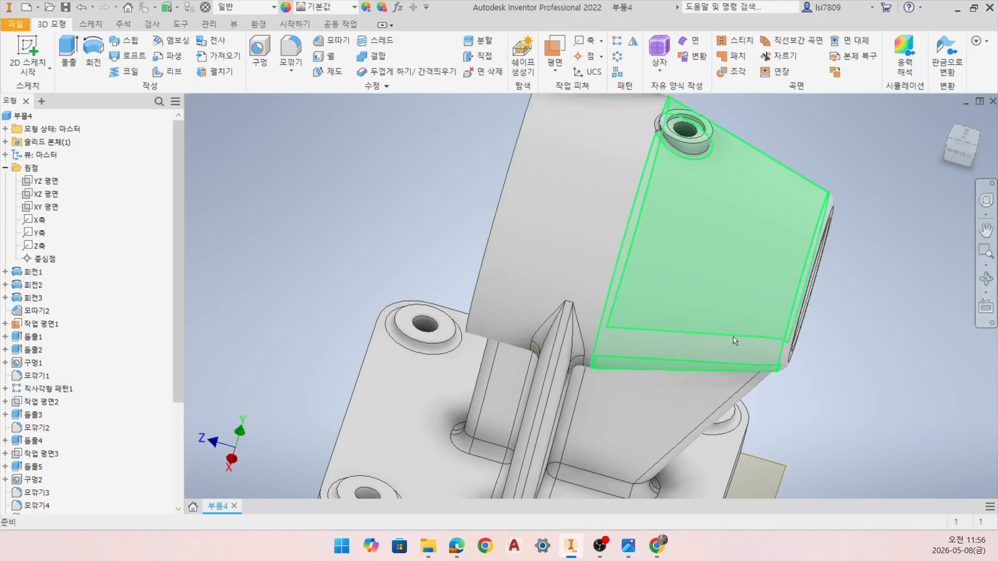
- Show the housing in isometric view, fillet the base plate's upper perimeter edges with a 3 mm radius, and save the part
{"action": "key", "text": "F4"}
{"action": "left_click_drag", "start_coordinate": [588, 309], "coordinate": [652, 261]}
{"action": "key", "text": "Escape"}
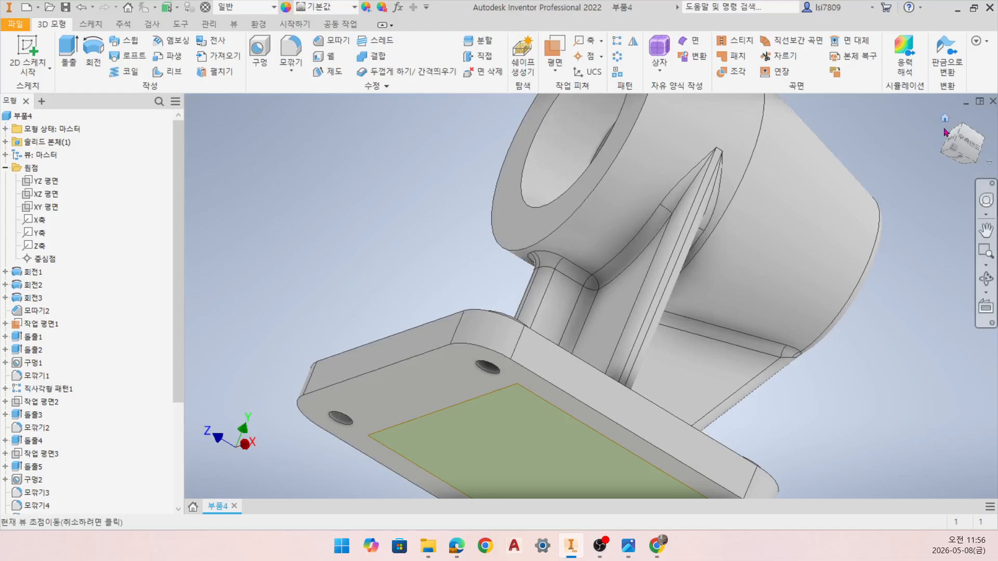
{"action": "key", "text": "F6"}
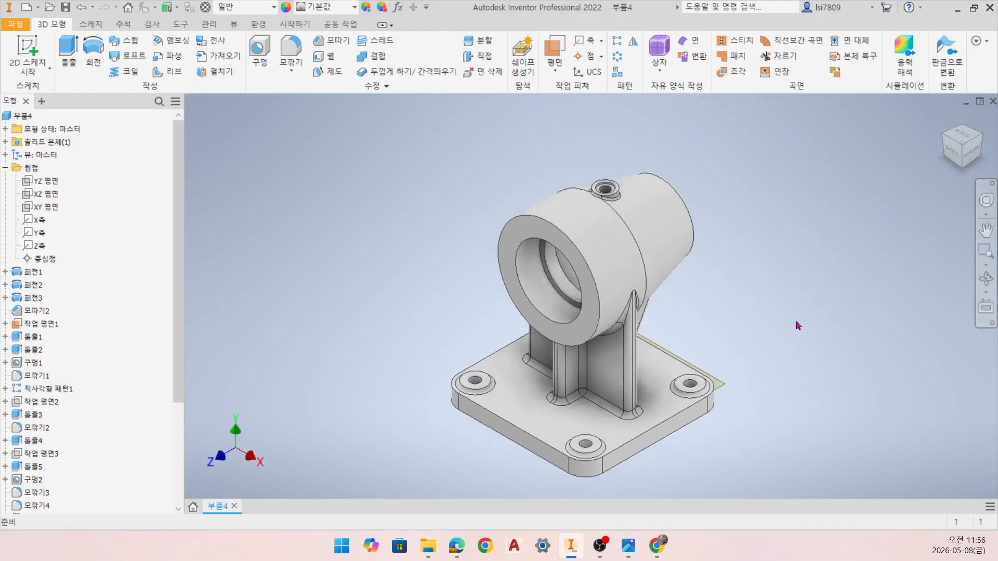
{"action": "left_click", "coordinate": [291, 53]}
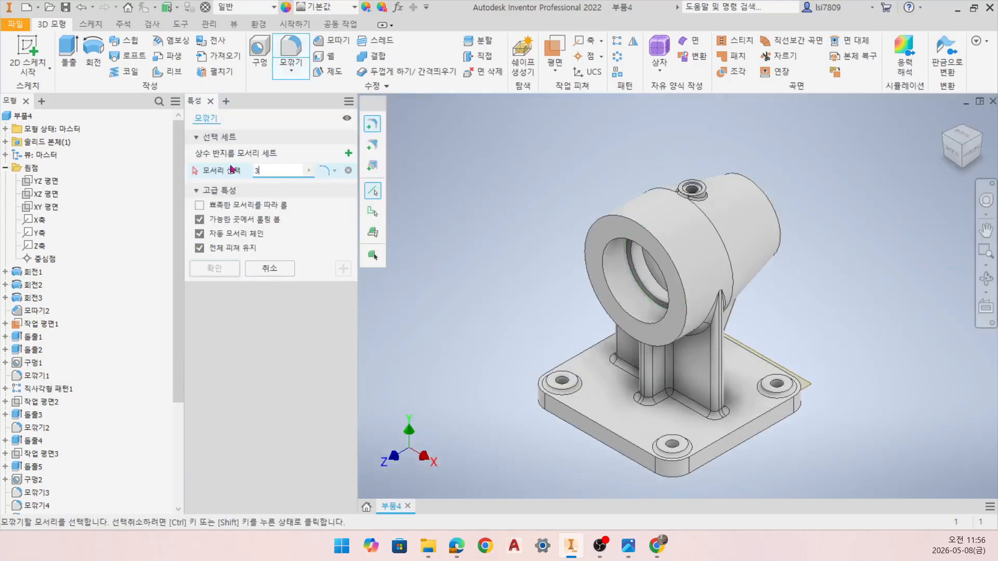
{"action": "left_click", "coordinate": [764, 414]}
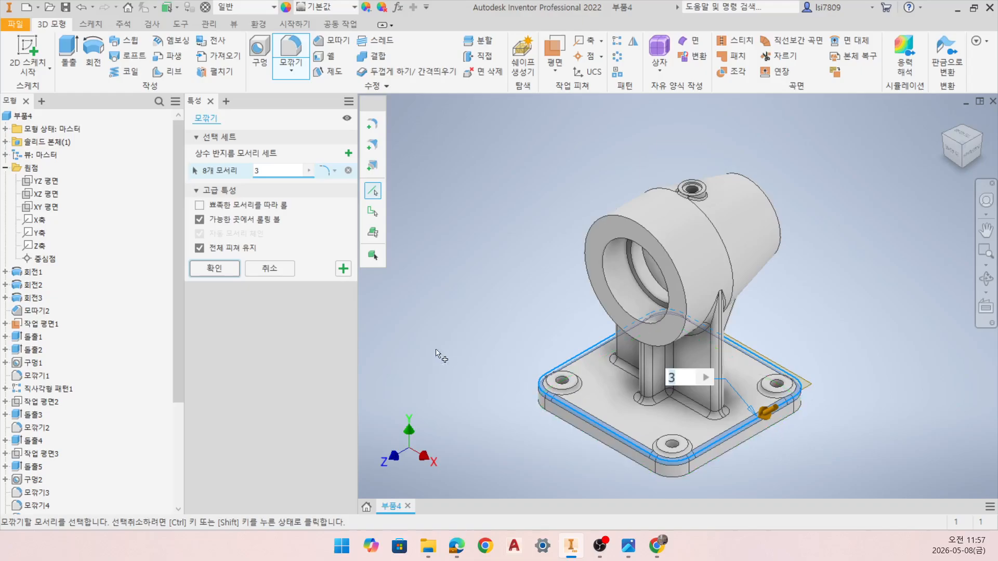
{"action": "left_click", "coordinate": [227, 269]}
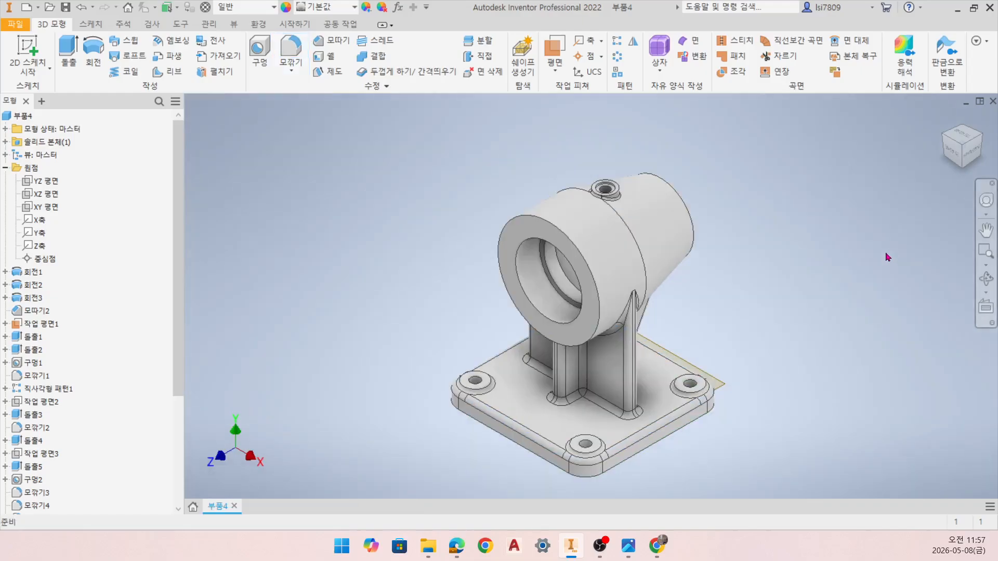
{"action": "left_click", "coordinate": [64, 13]}
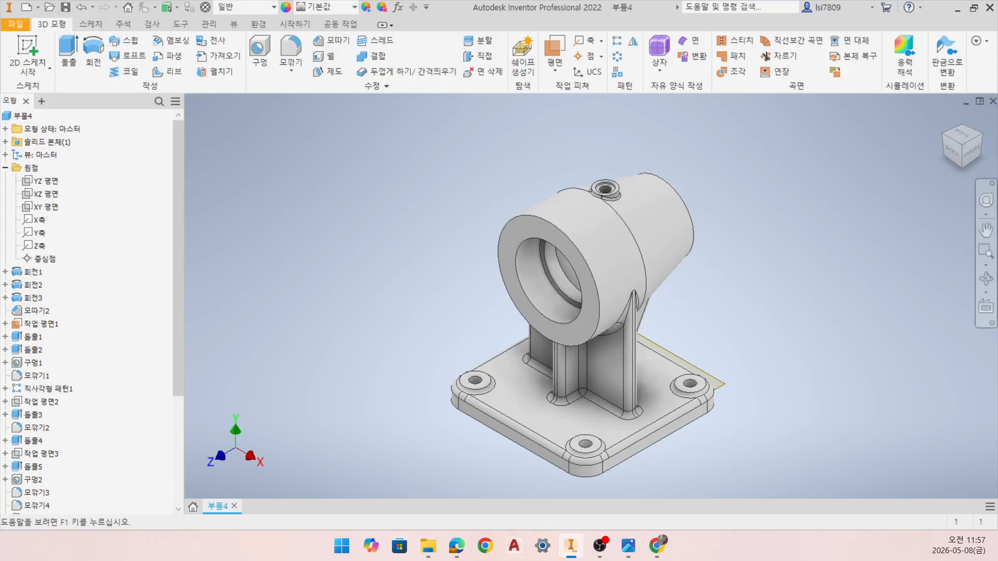